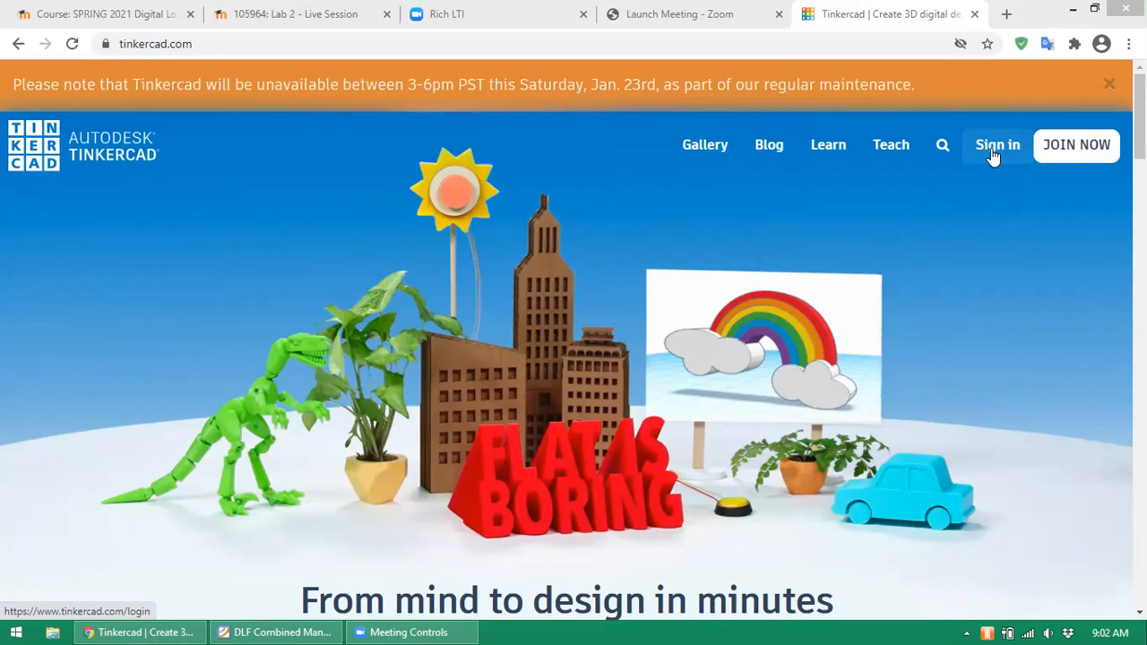
- Start signing in with Email or Username and enter the account username
click(995, 145)
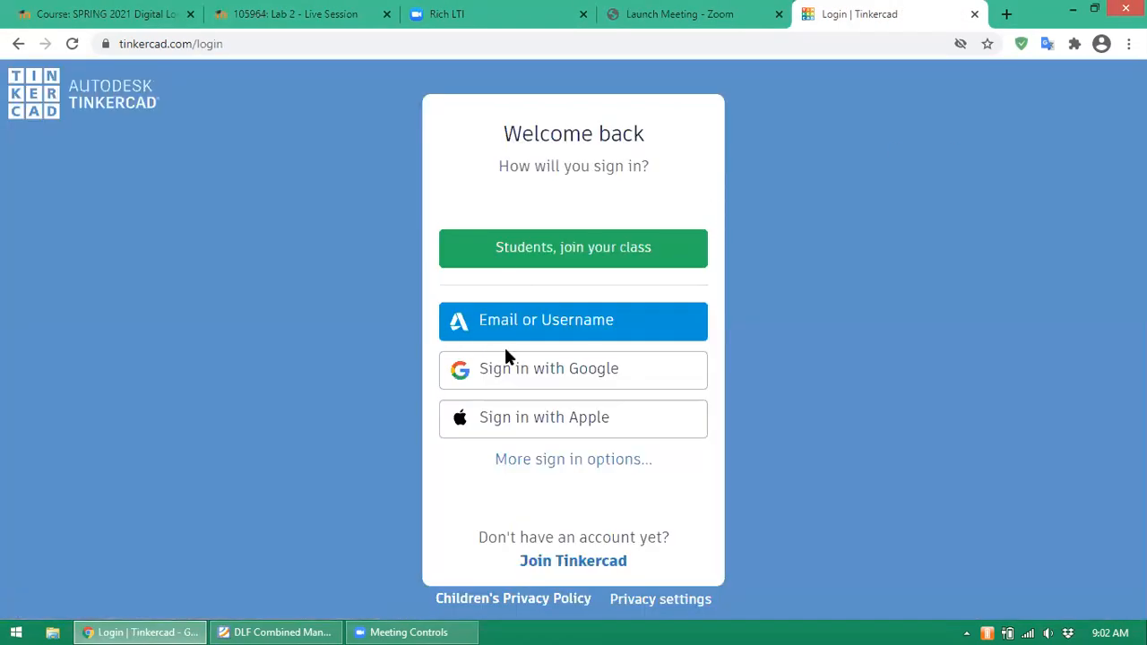
click(546, 324)
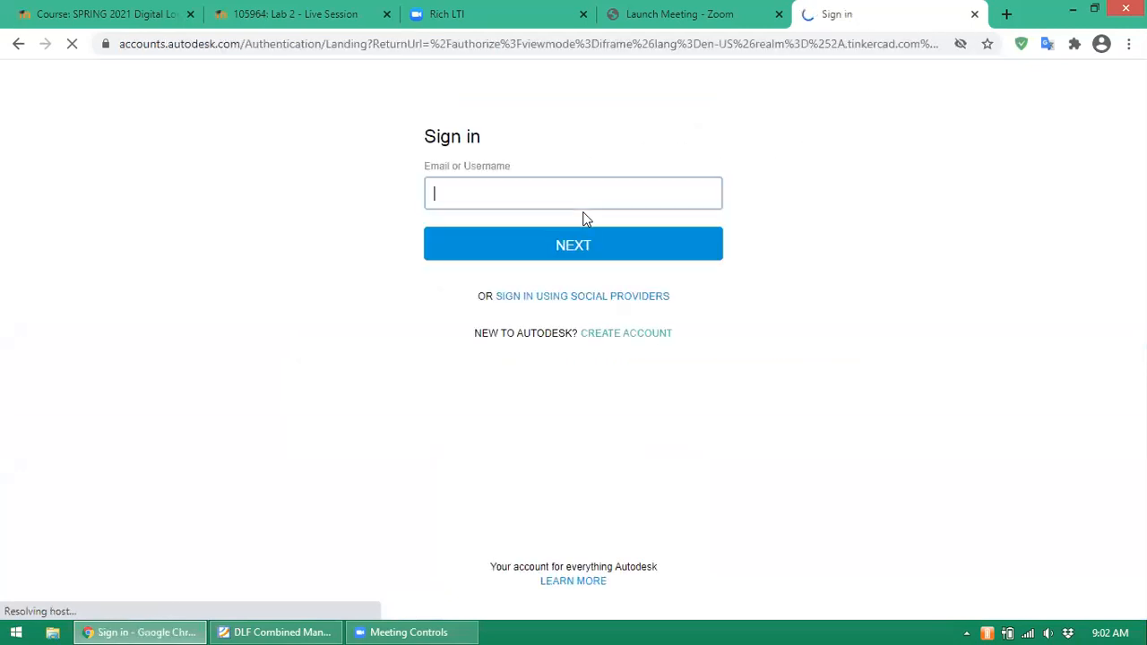
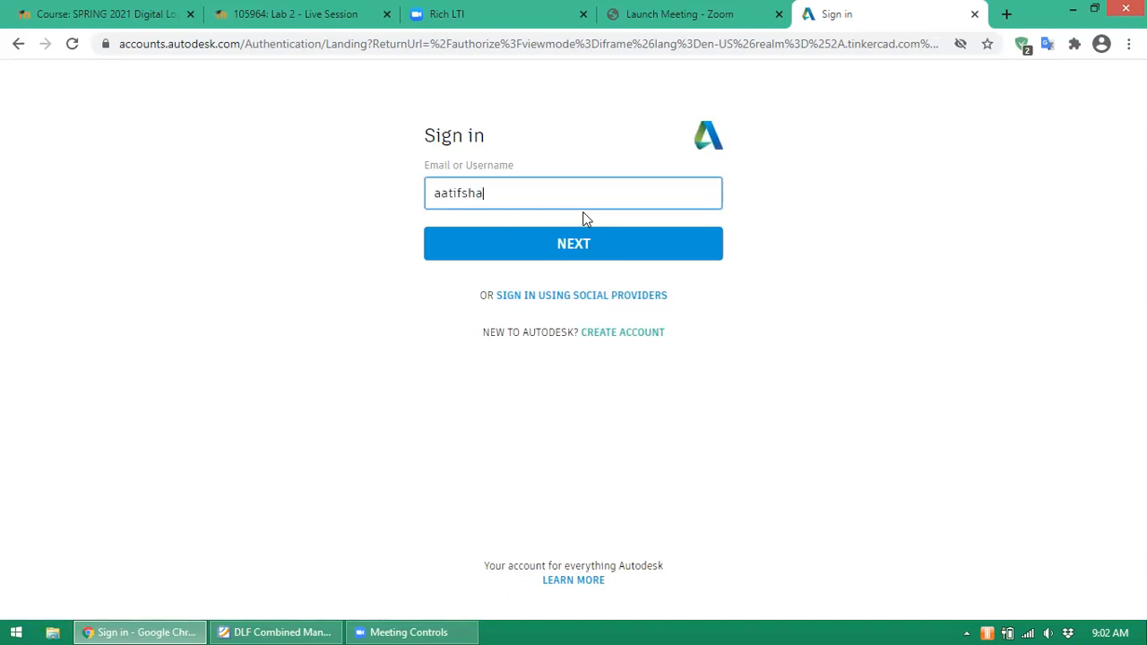
click(583, 245)
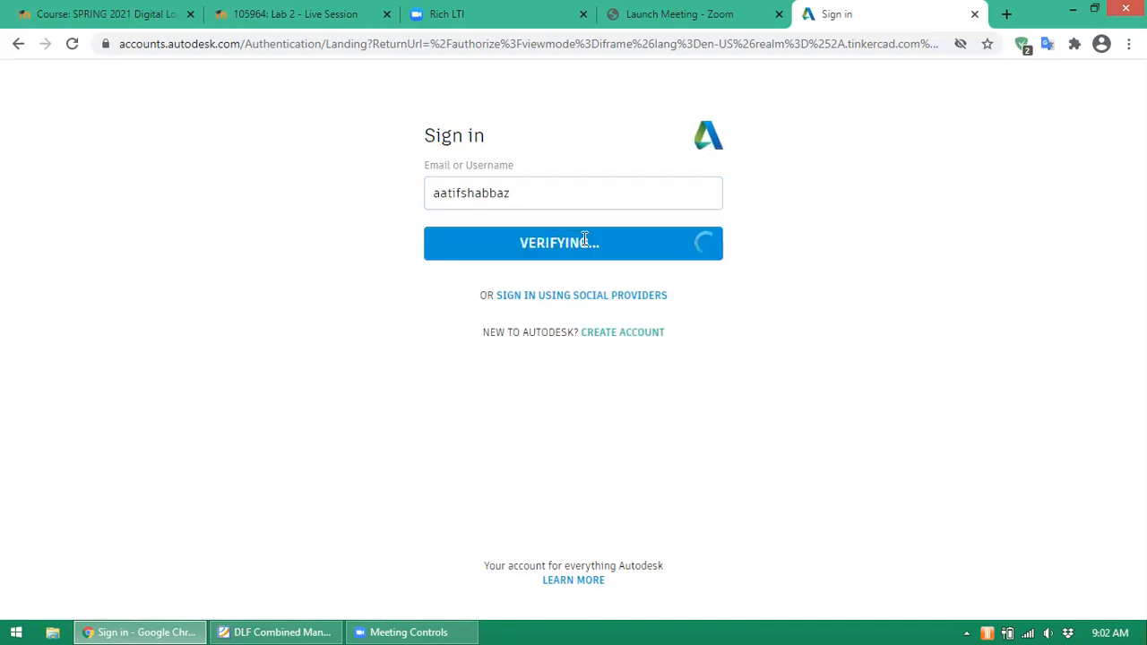
- Correct the misspelled letter in the username, then enter the account password to sign in
click(529, 204)
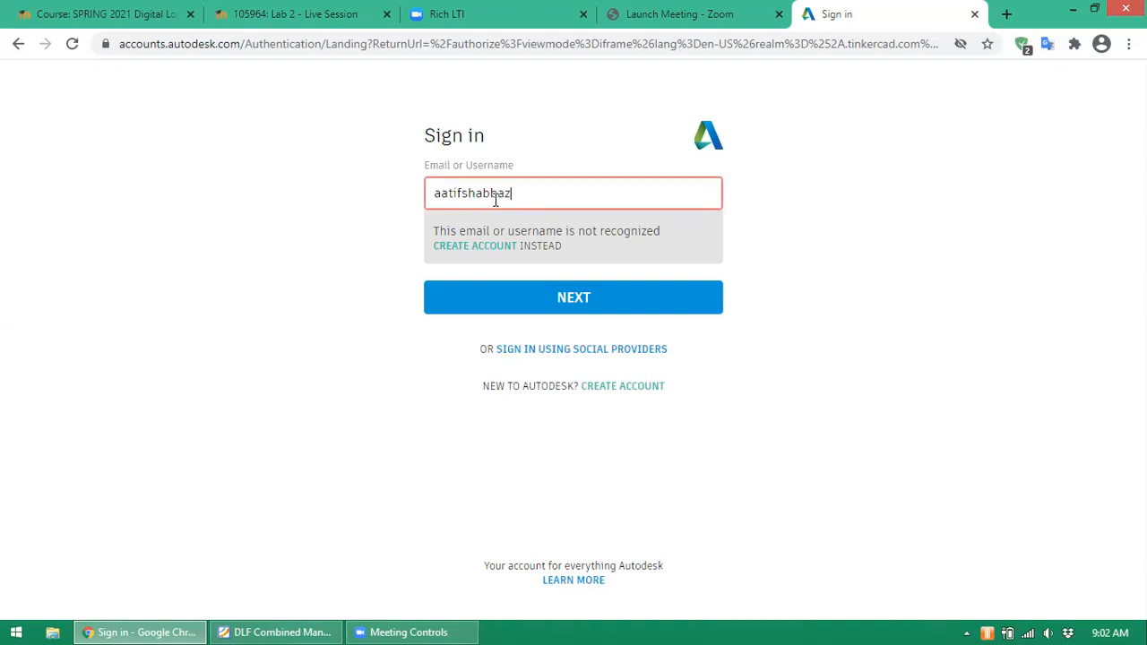
click(492, 193)
key(BackSpace)
text(h)
click(498, 242)
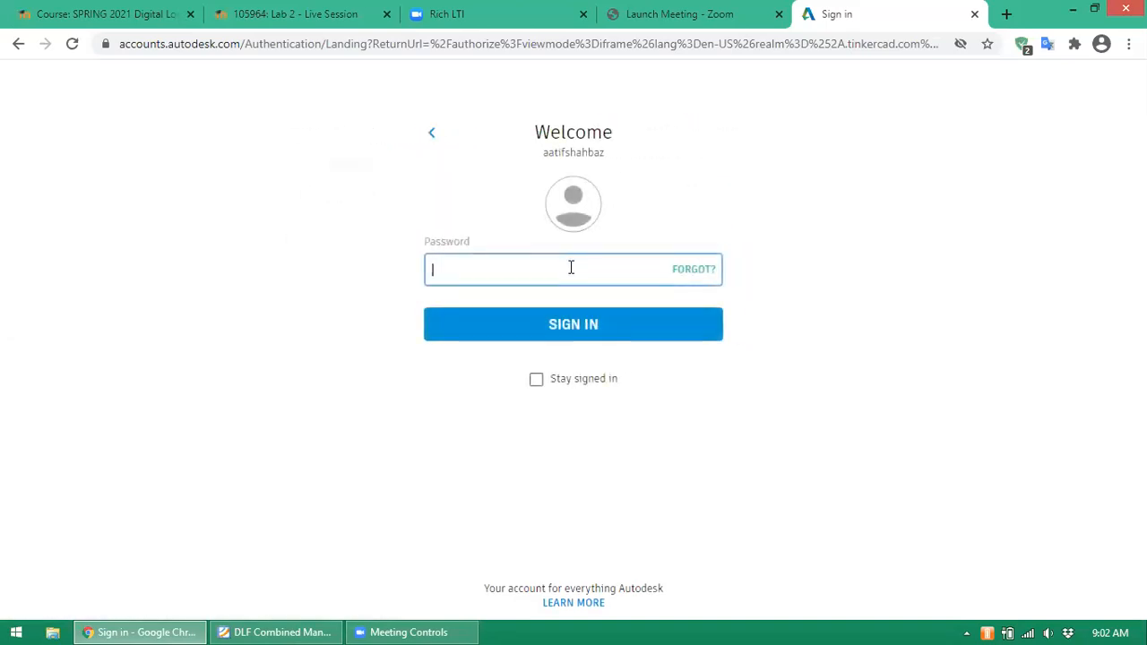
text(********)
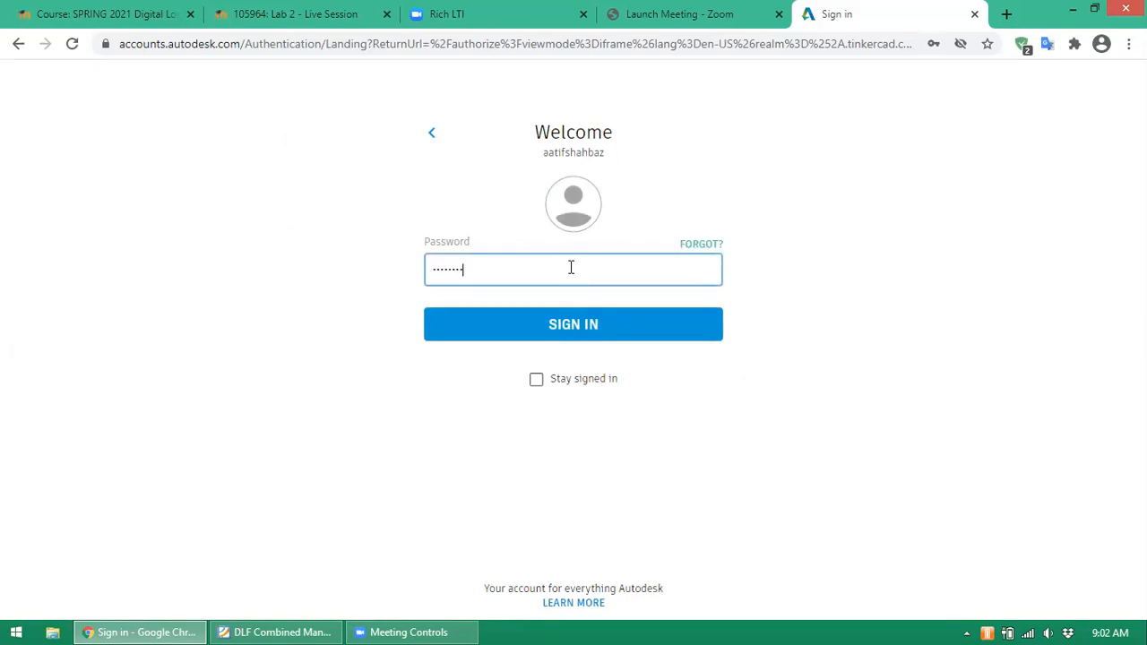
text(*)
key(Return)
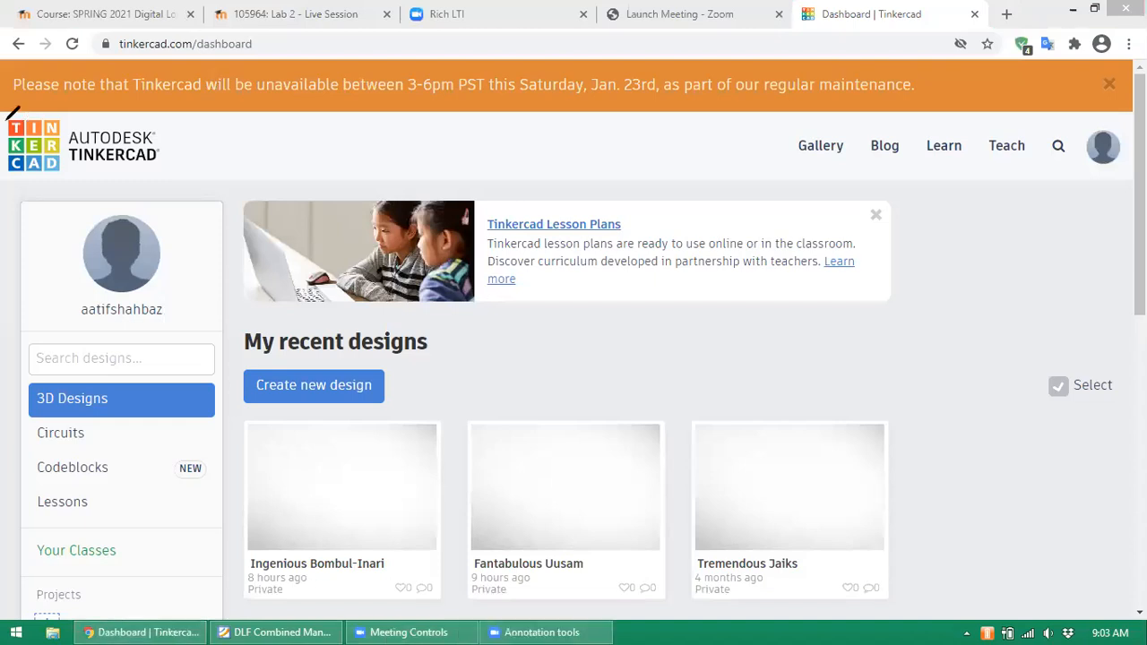
- Mark the logo, Circuits and the new-design area with Zoom ink, then show Circuits designs
mouse_move(16, 112)
mouse_down()
mouse_move(4, 126)
mouse_move(29, 189)
mouse_move(74, 113)
mouse_move(36, 95)
mouse_move(18, 106)
mouse_up()
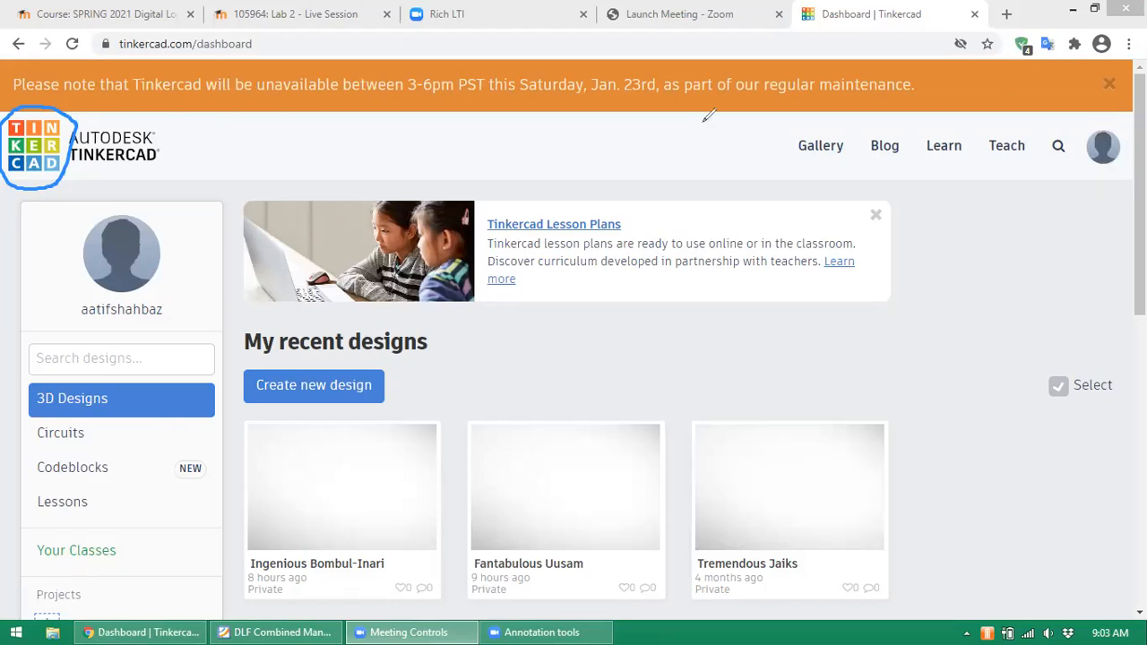
click(780, 133)
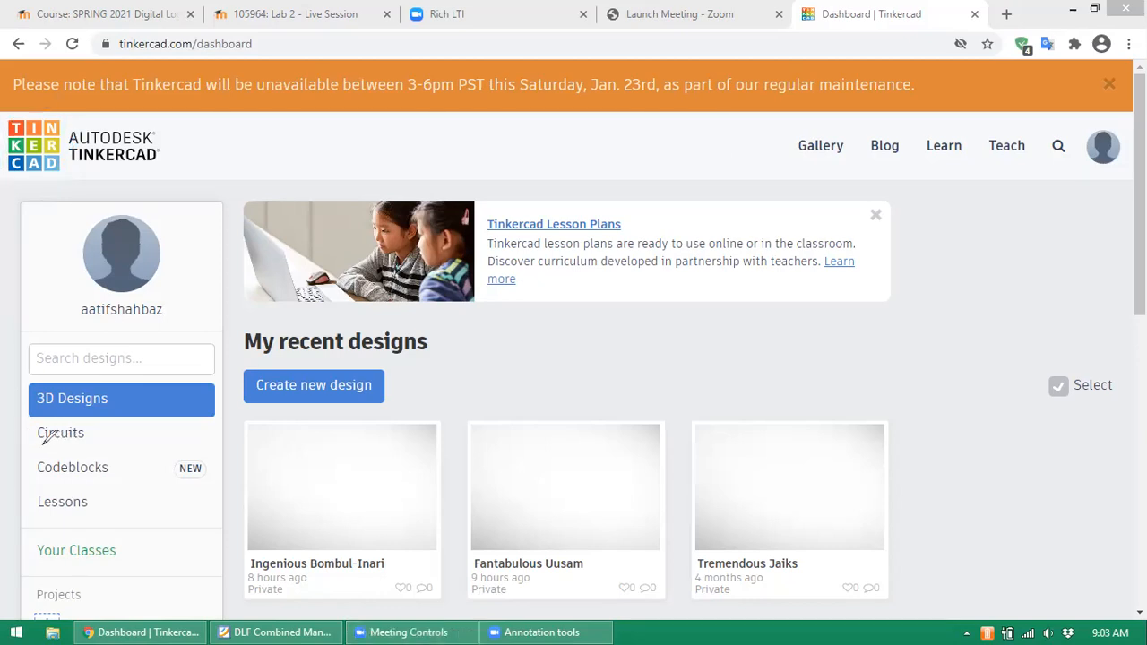
drag(41, 441, 95, 441)
drag(253, 404, 384, 400)
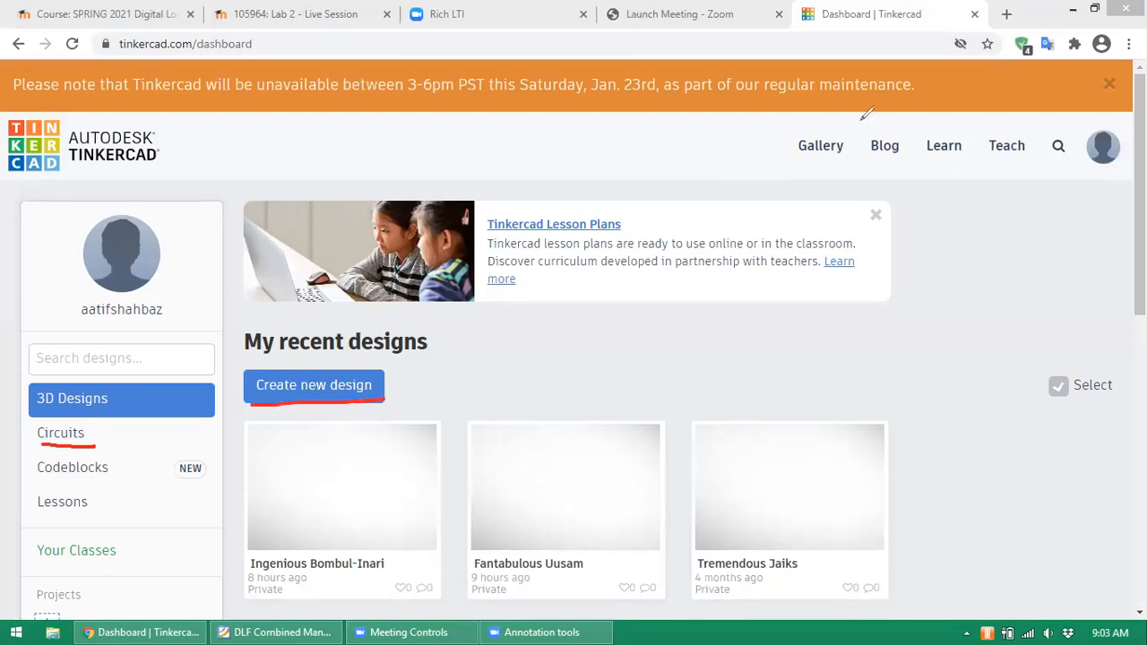
click(114, 434)
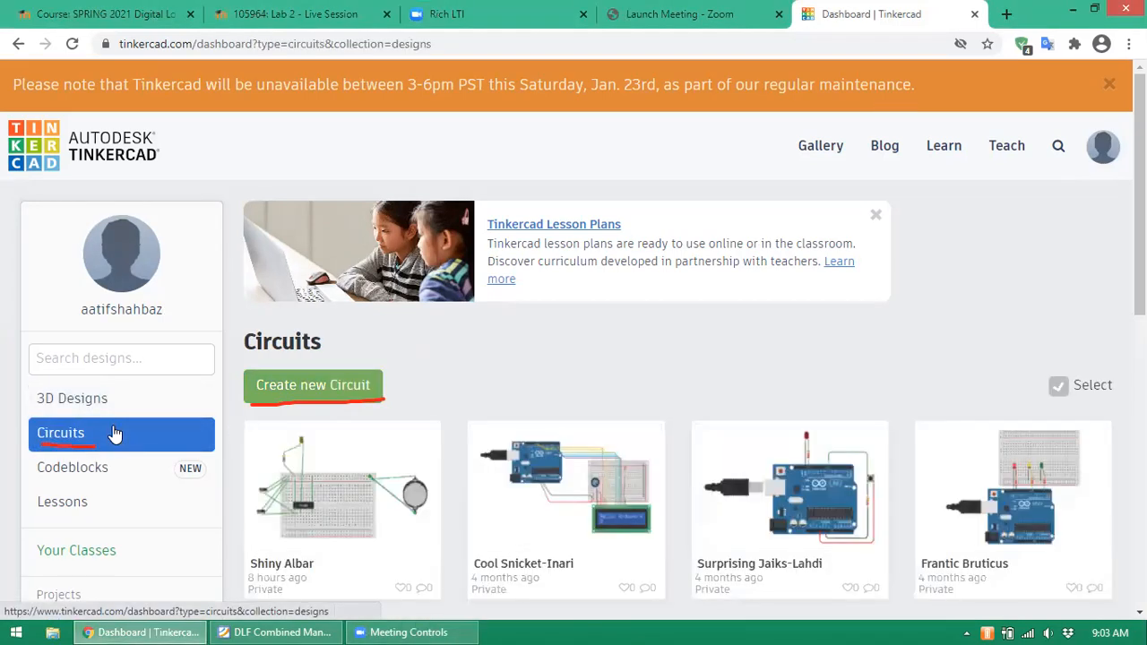
- Create a new circuit (Cool Bombul) and clear the red annotation strokes
click(331, 386)
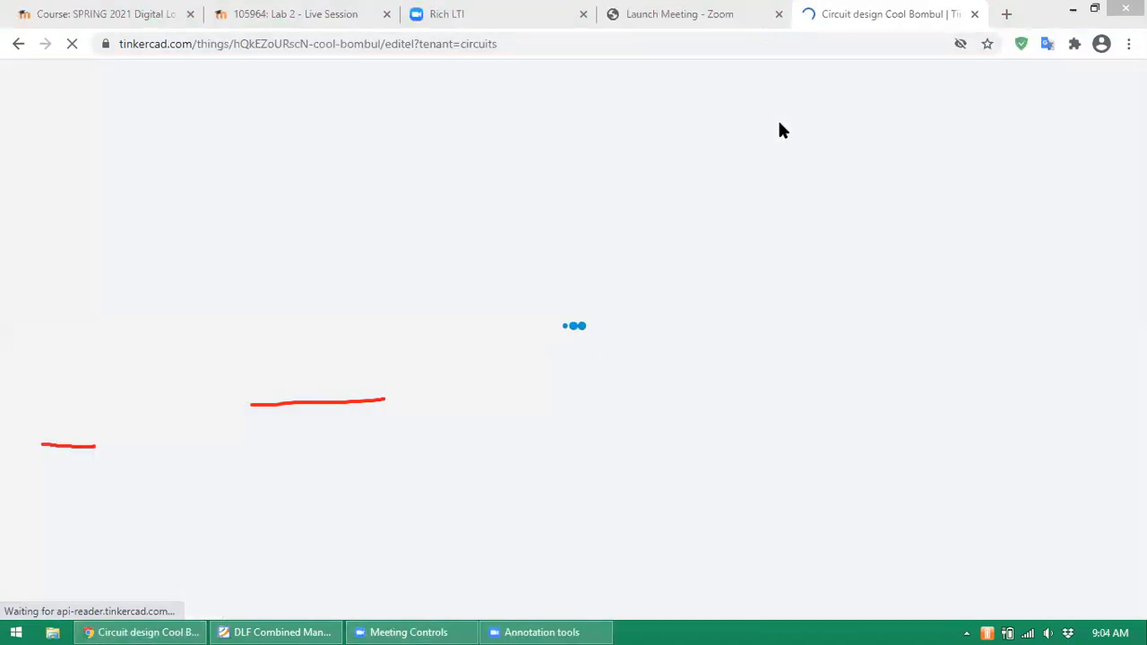
click(780, 123)
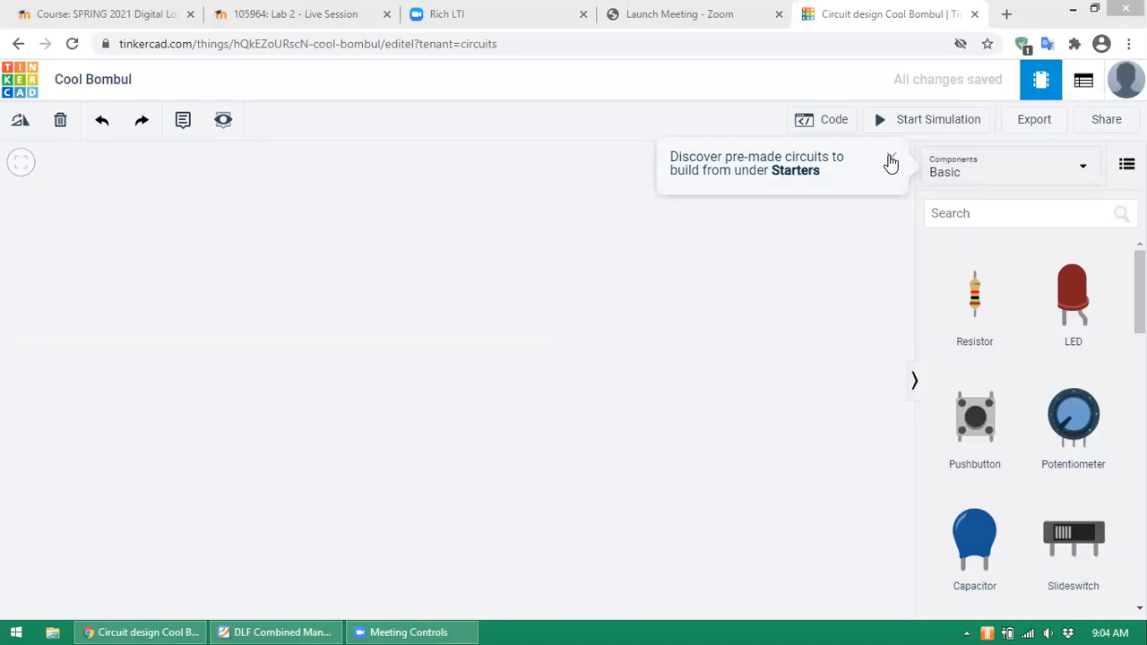
- Add a Breadboard Small from Basic components and move it toward the canvas centre
drag(1139, 292, 1139, 414)
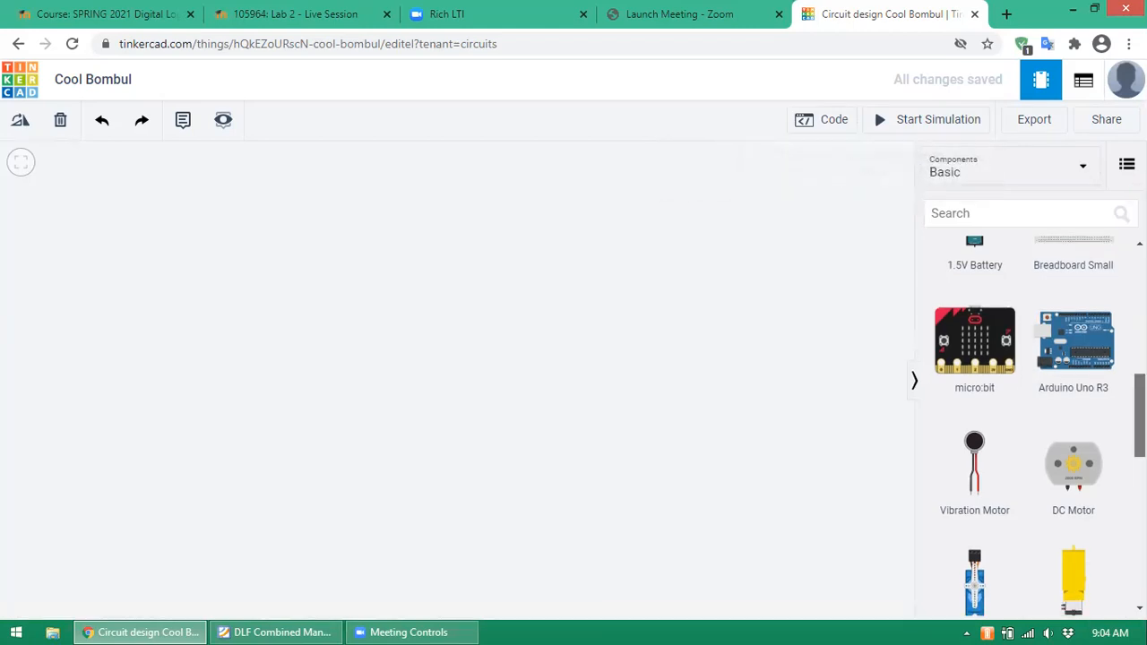
scroll(1030, 425, down, 2)
scroll(1030, 425, down, 3)
scroll(1030, 426, up, 6)
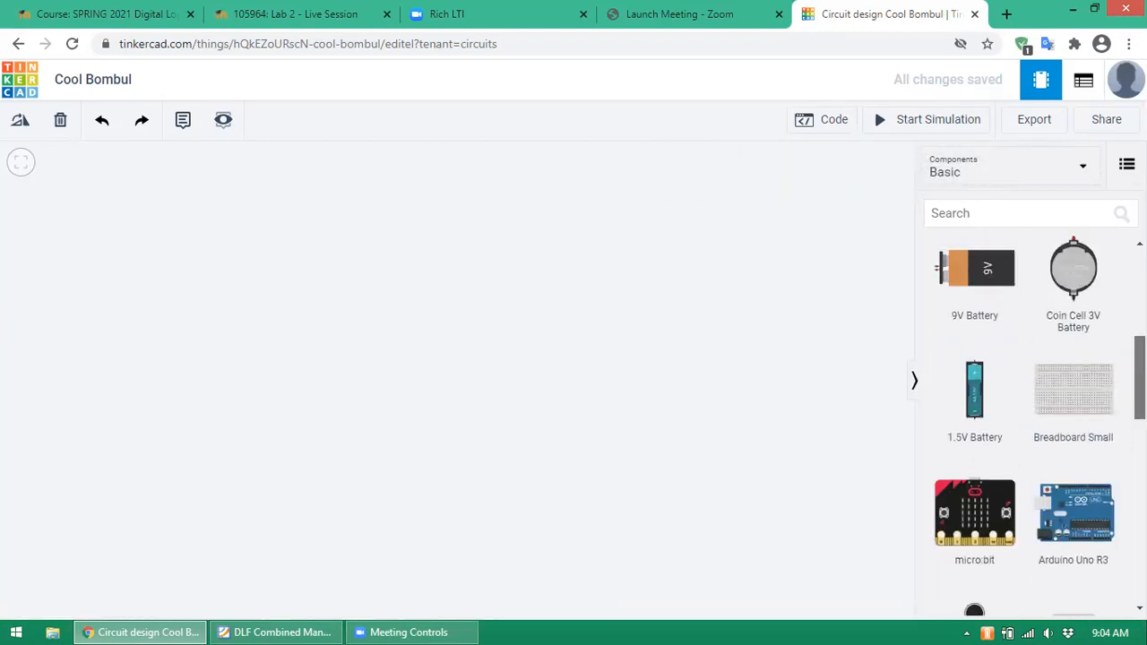
scroll(1030, 426, down, 1)
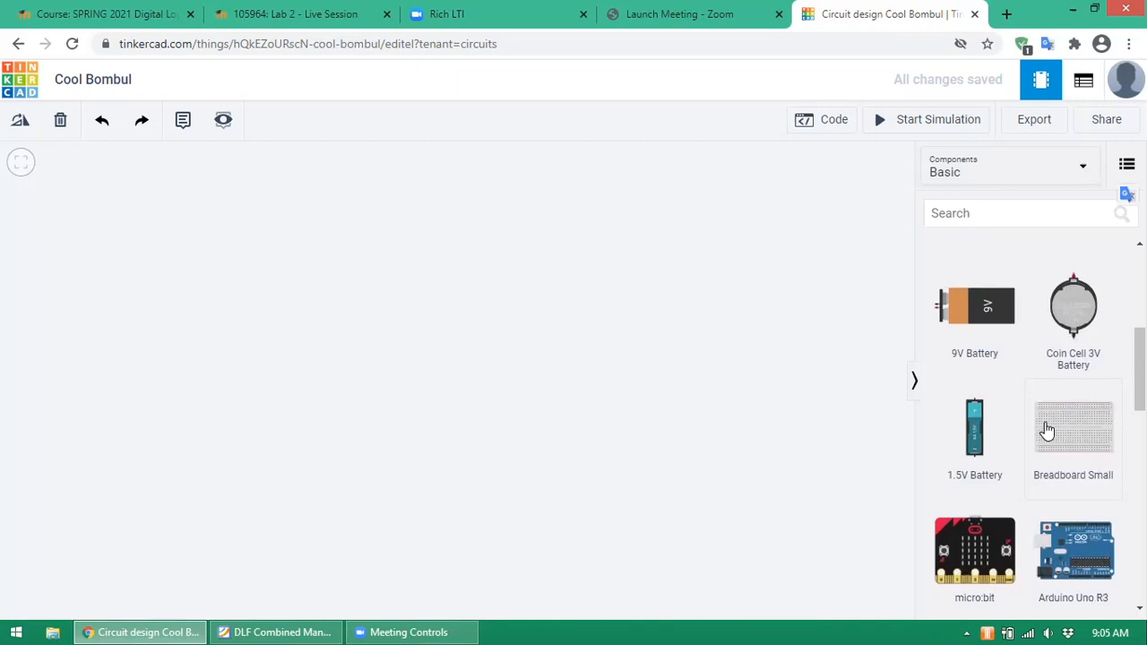
click(390, 263)
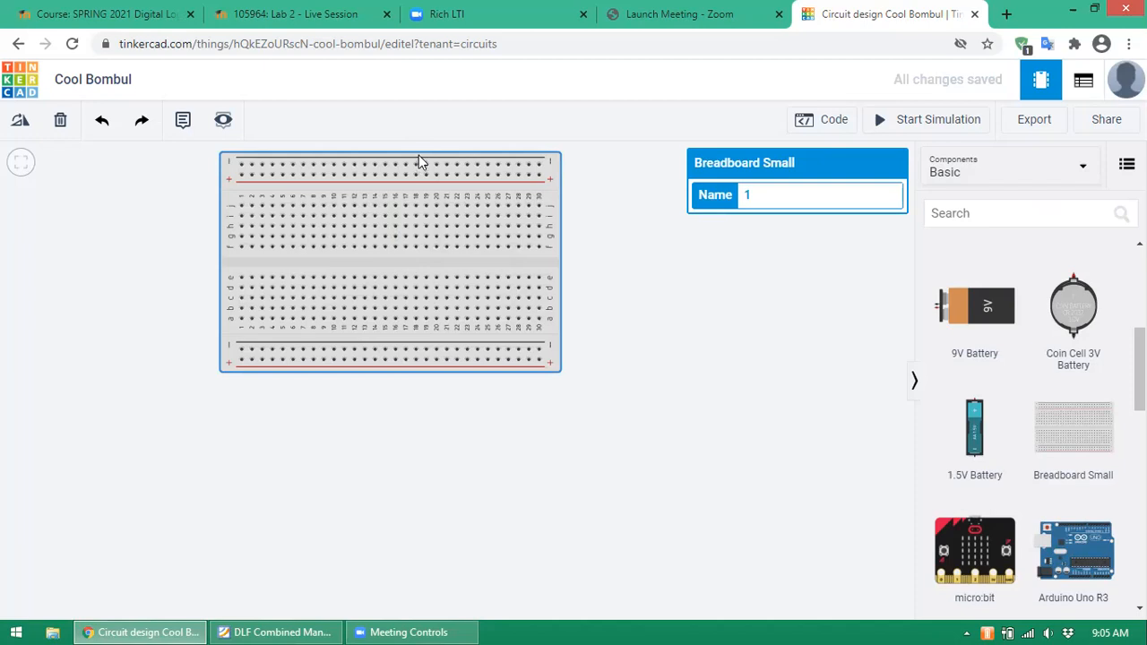
drag(418, 158, 499, 234)
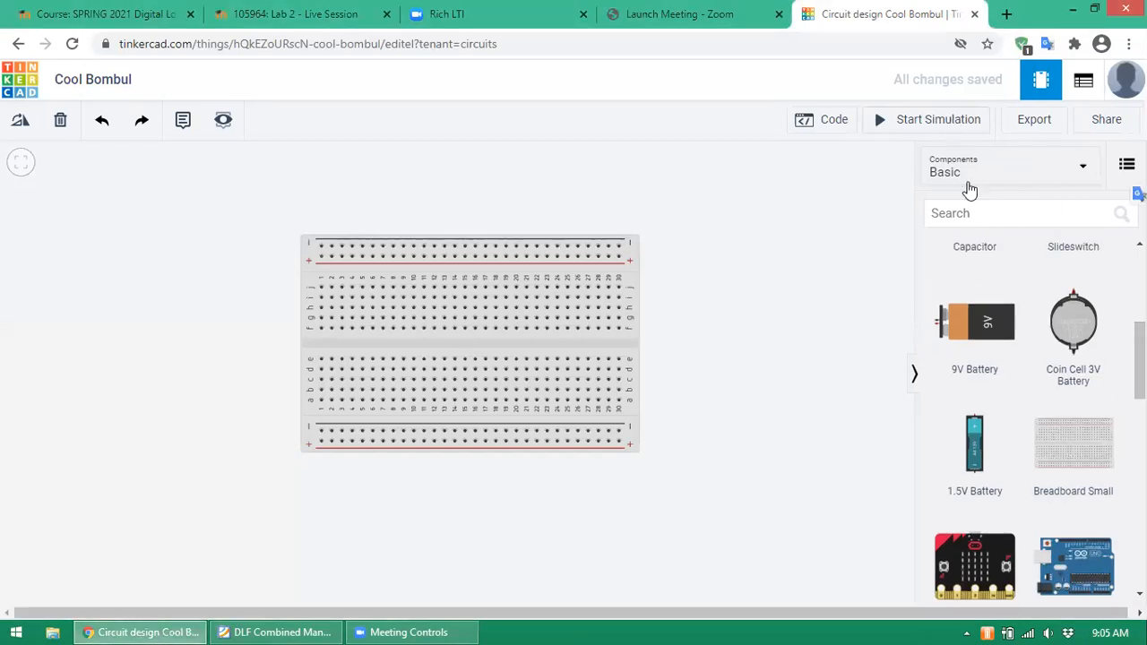
- Search components for 'batter' and drop a 9V battery right of the breadboard
click(967, 215)
text(b)
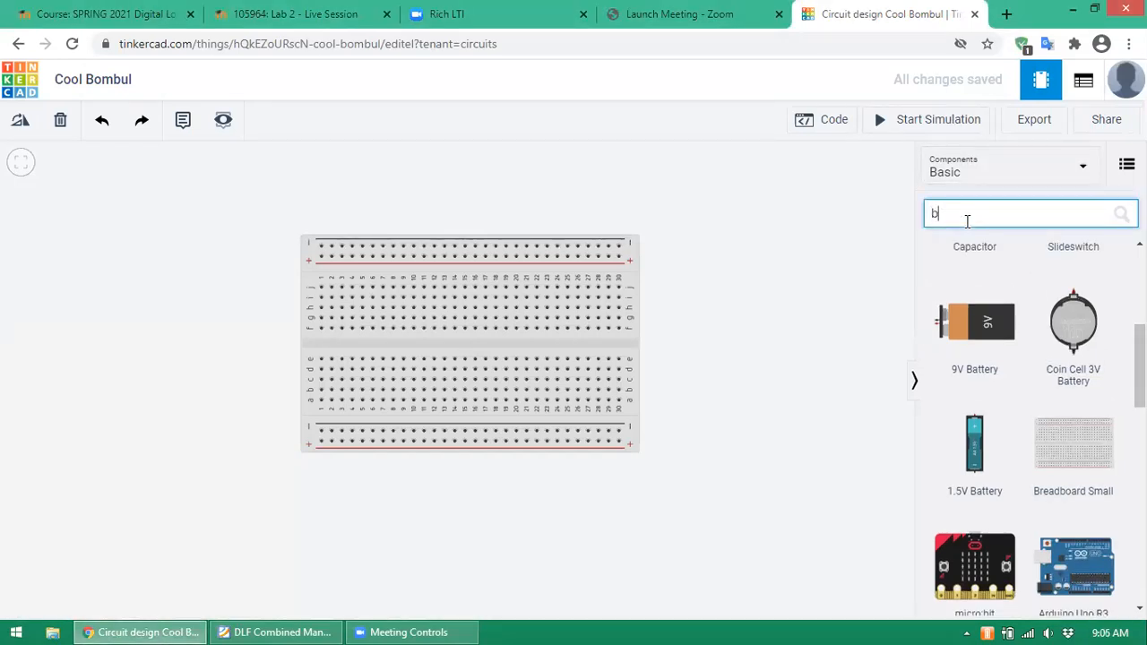
text(atter)
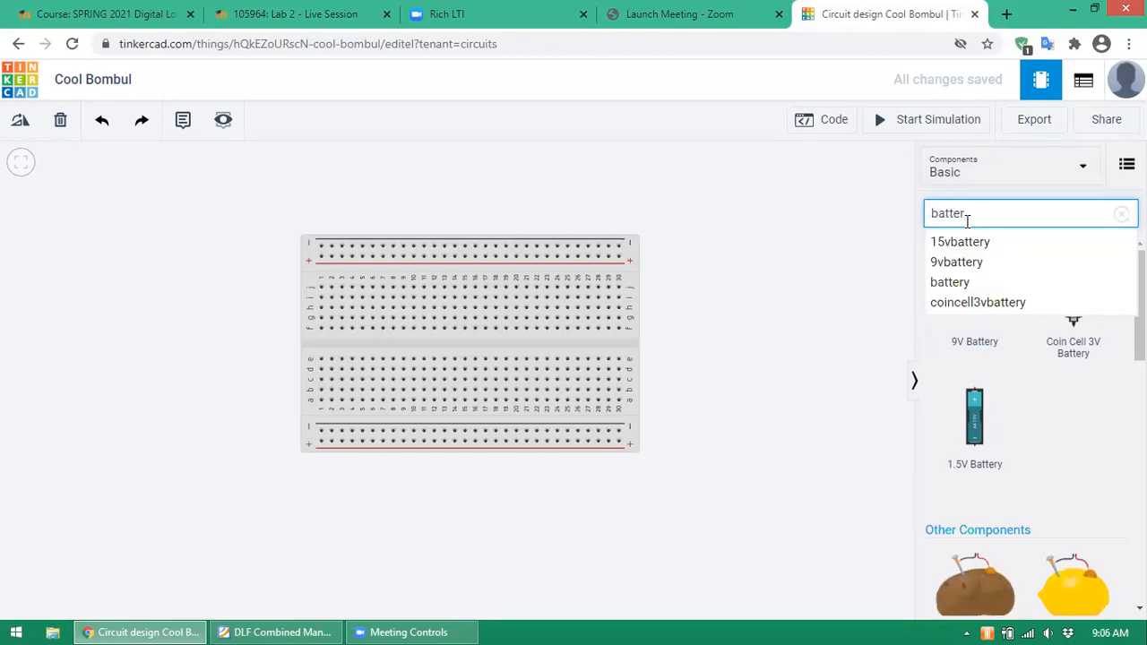
click(948, 289)
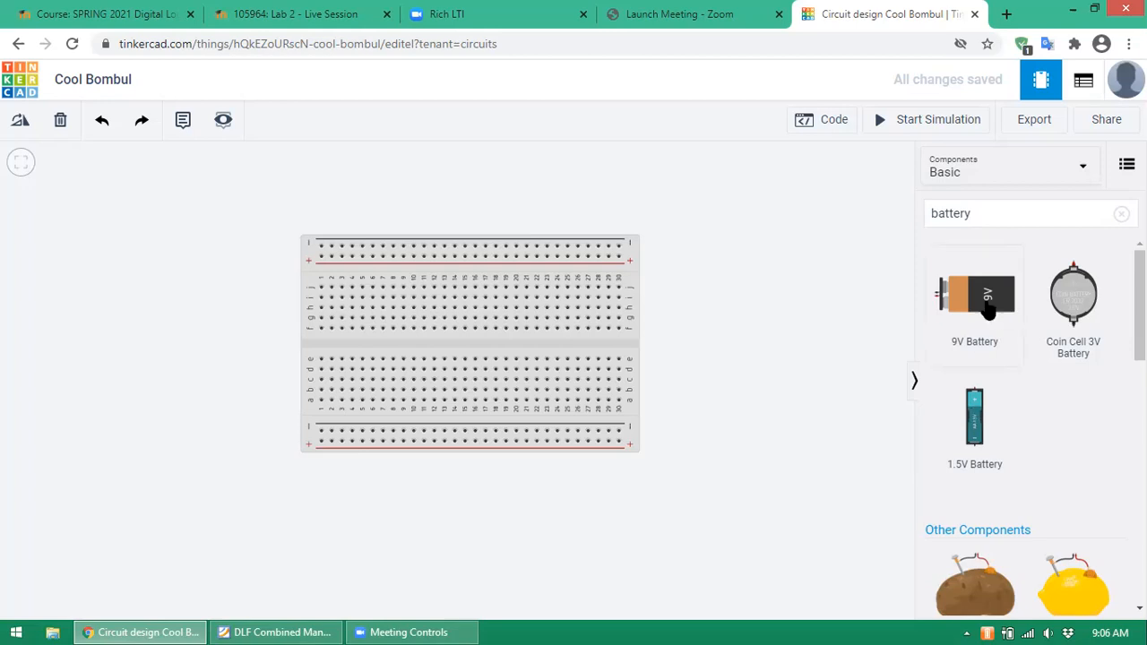
drag(988, 308, 666, 255)
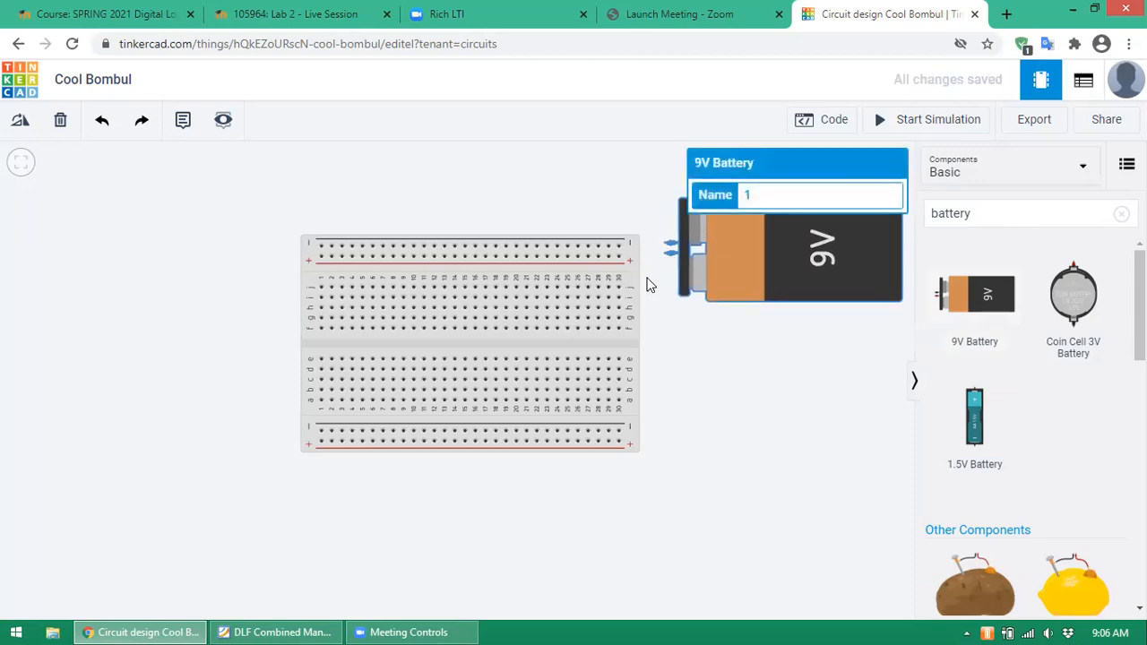
click(689, 337)
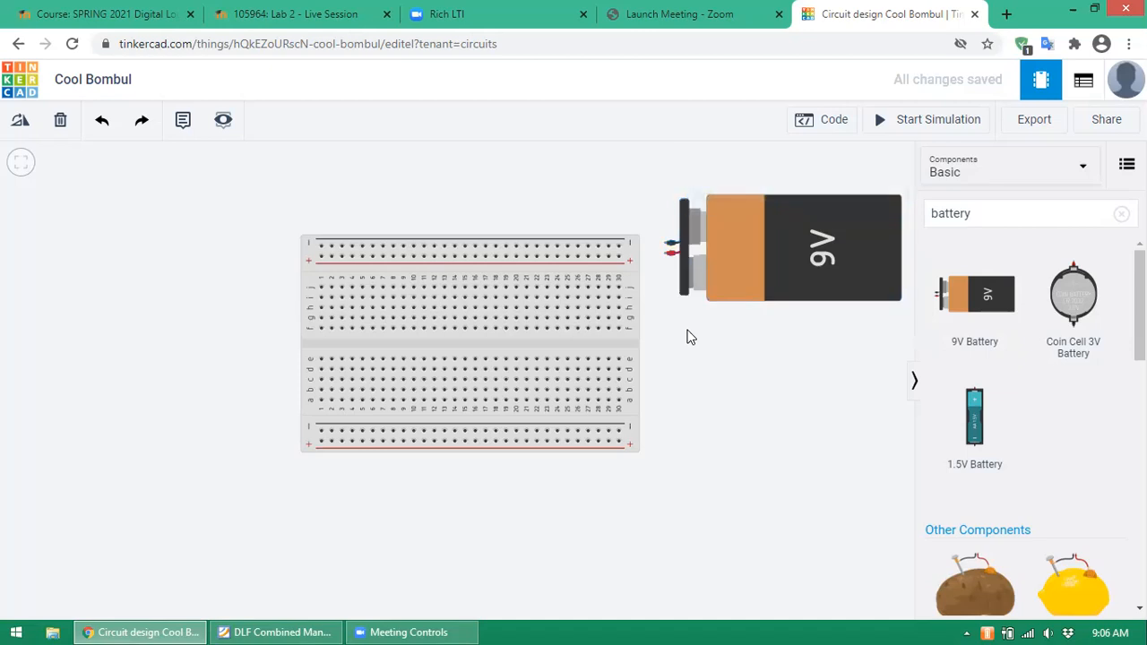
drag(785, 239, 784, 237)
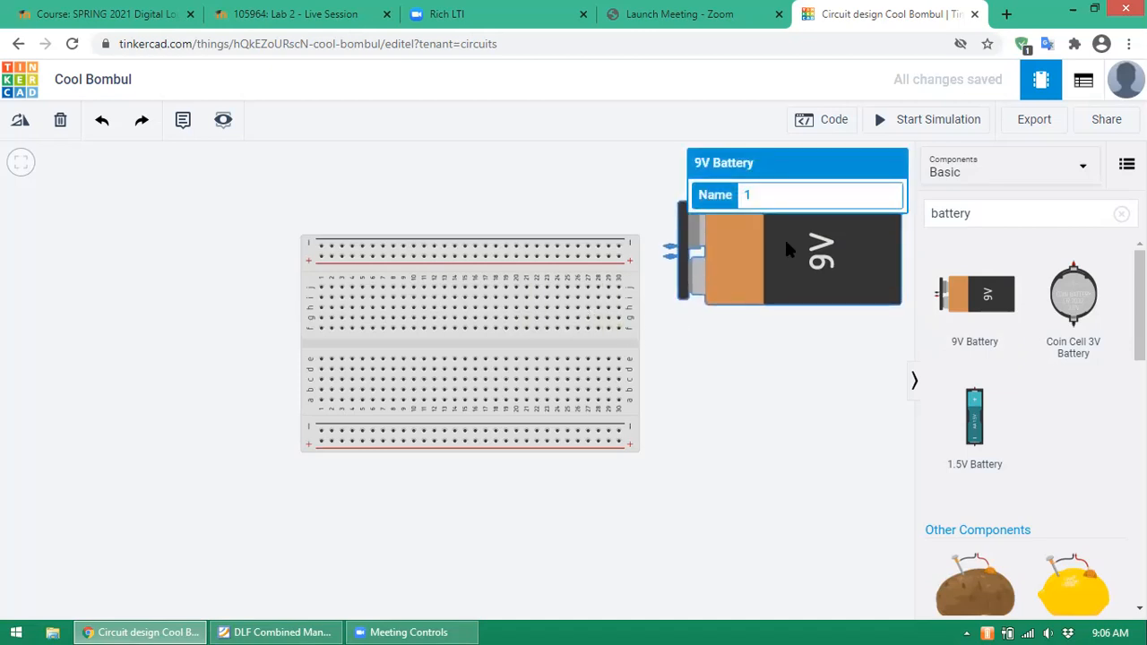
click(777, 338)
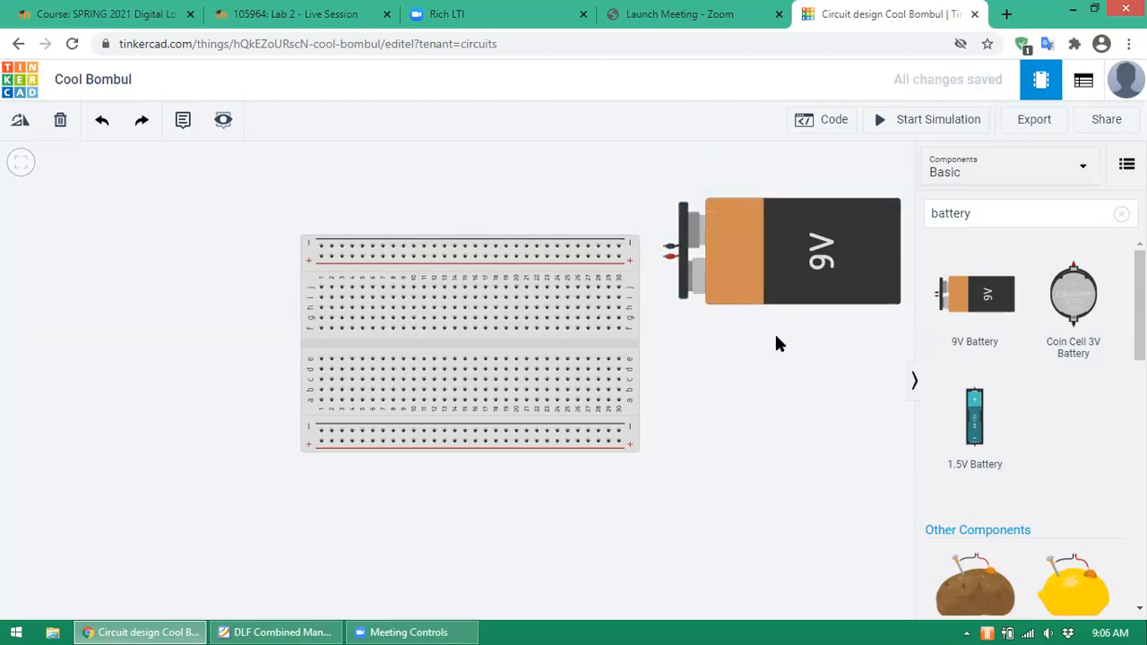
click(1047, 222)
click(903, 218)
- Replace the battery search with 'switch' to list the Slideswitch component
click(1047, 220)
click(1045, 220)
key(BackSpace)
key(BackSpace)
key(BackSpace)
key(BackSpace)
key(BackSpace)
key(BackSpace)
key(BackSpace)
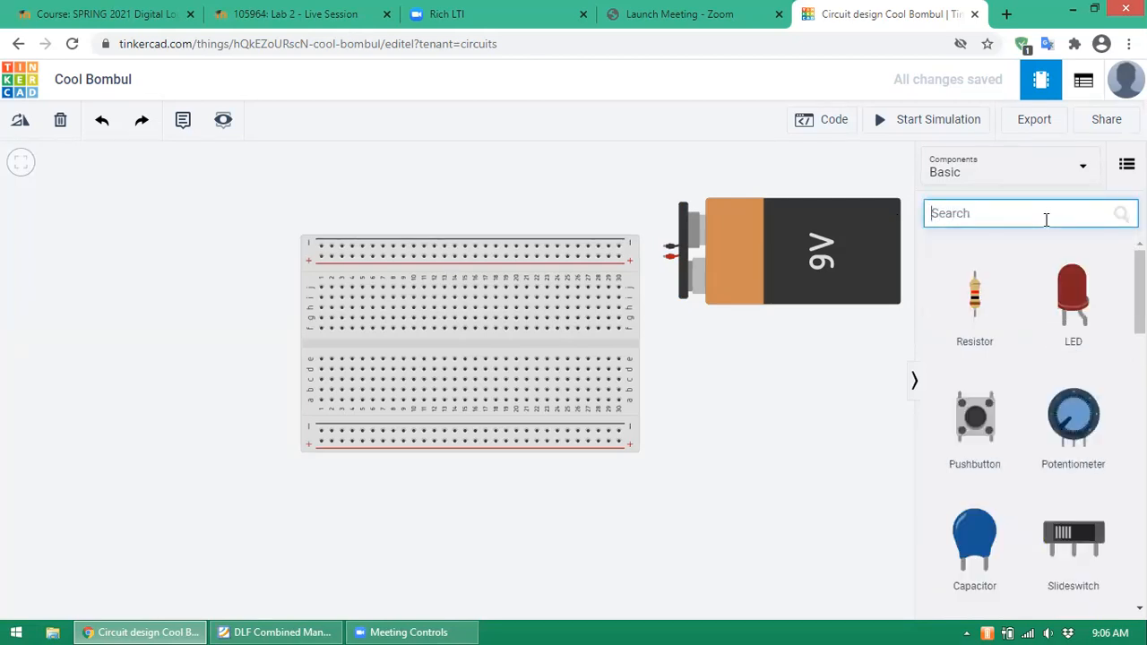
text(switch)
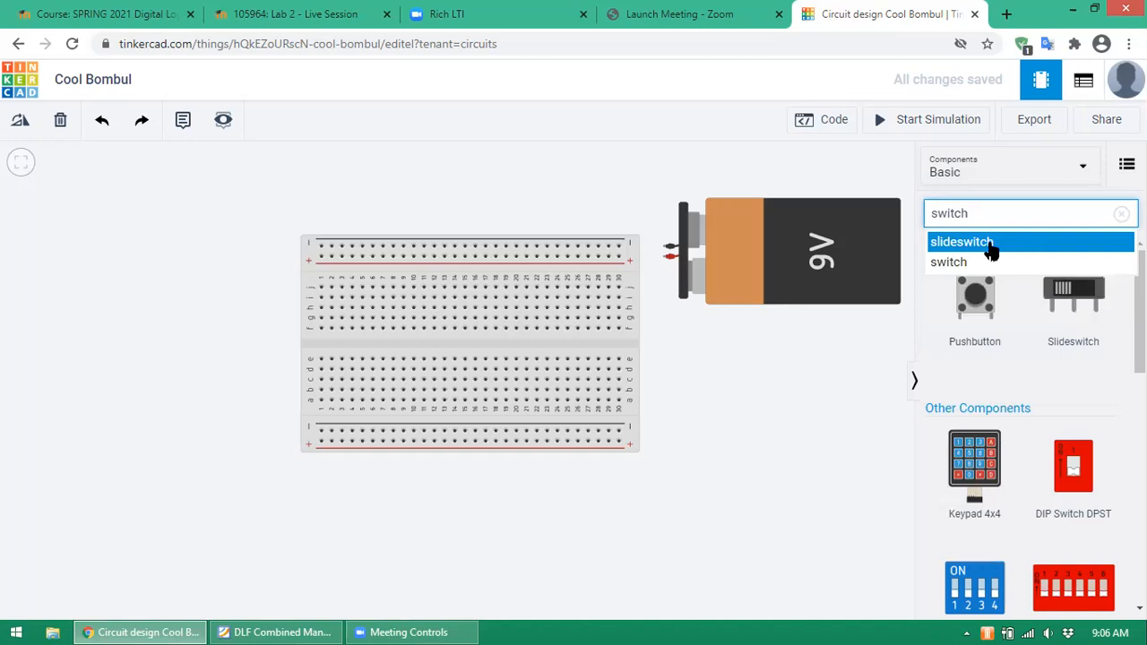
click(989, 242)
click(1024, 217)
key(BackSpace)
key(BackSpace)
key(BackSpace)
key(BackSpace)
key(BackSpace)
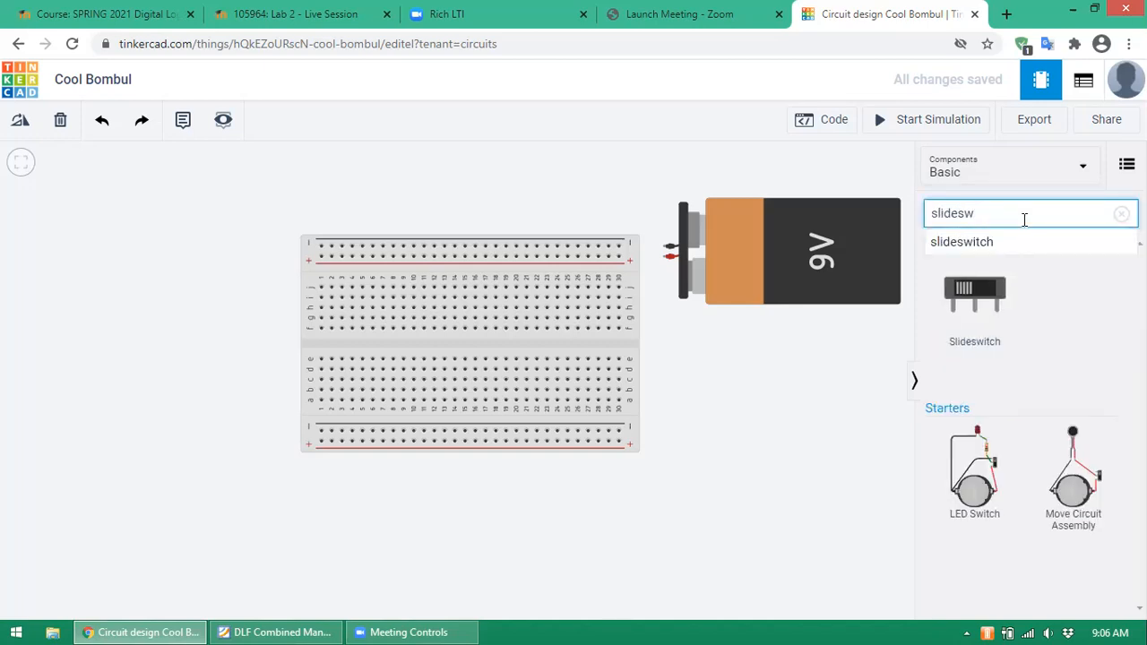
click(1024, 218)
key(BackSpace)
key(BackSpace)
key(BackSpace)
key(BackSpace)
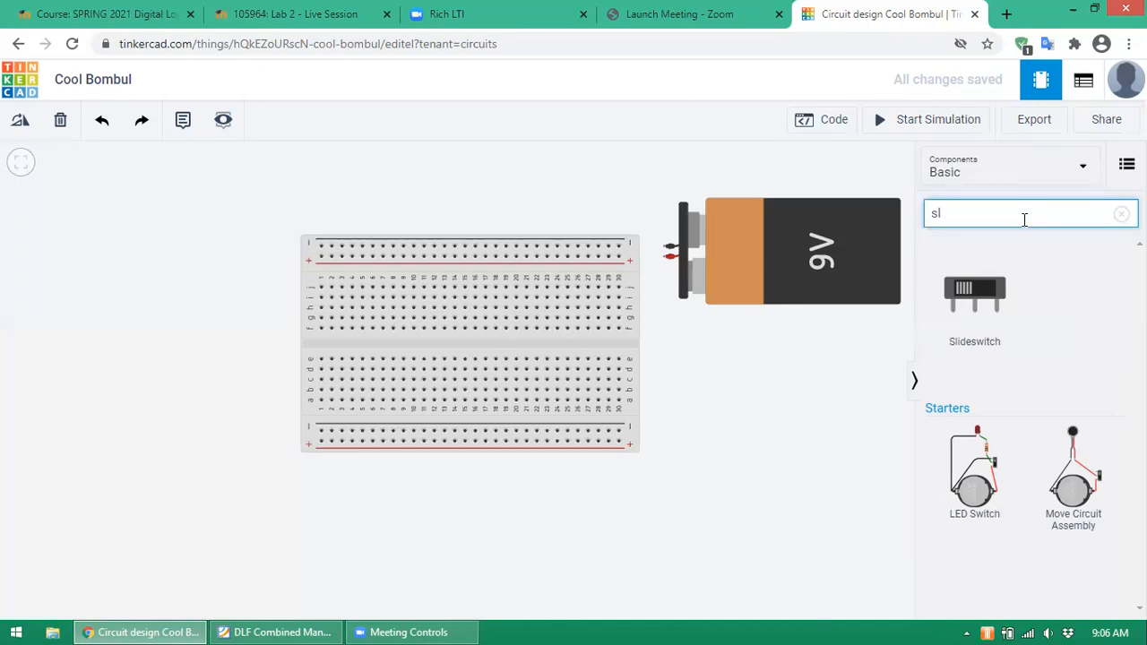
key(BackSpace)
text(witch)
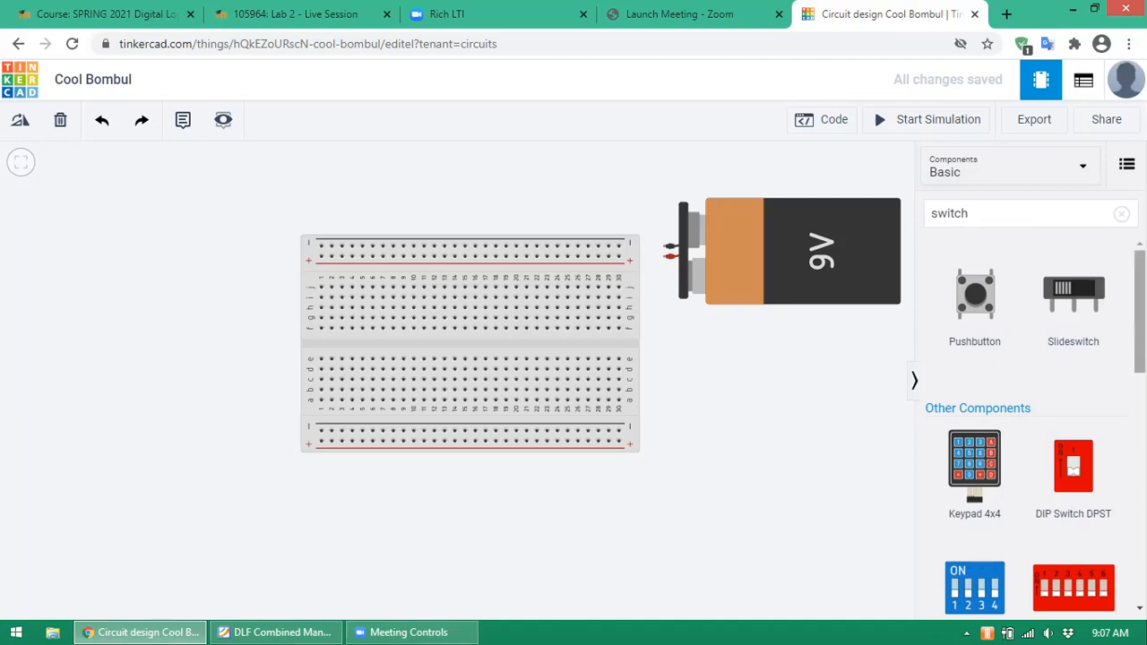
- Place two slide switches side by side near the canvas top-left and line them up
drag(1078, 294, 151, 205)
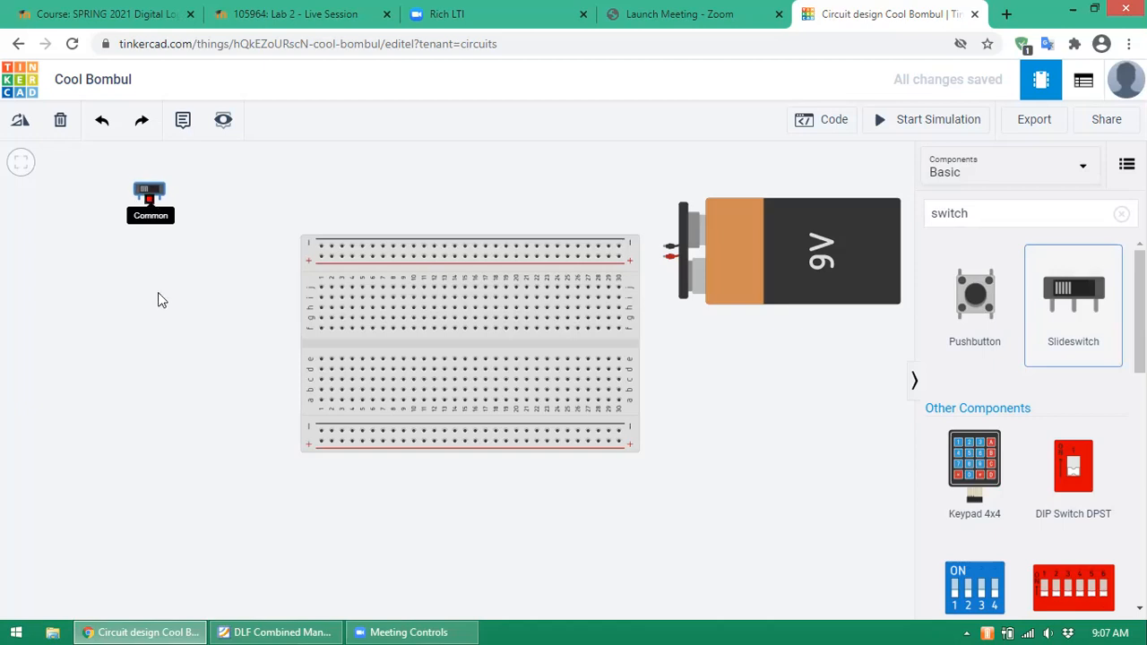
click(197, 239)
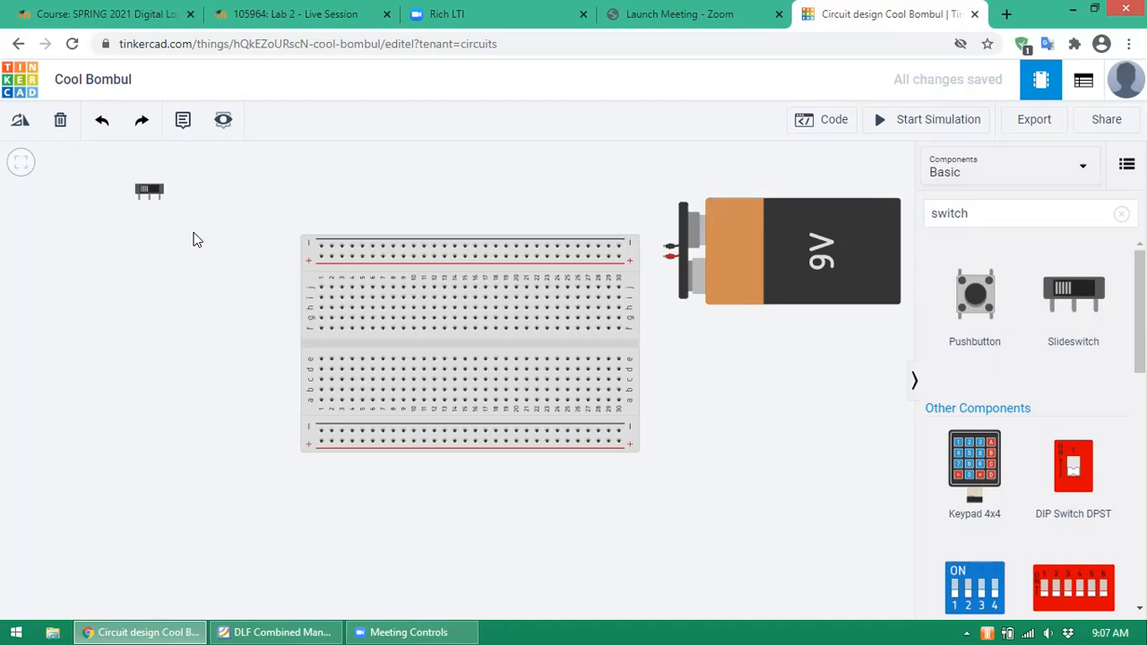
drag(1073, 300, 201, 198)
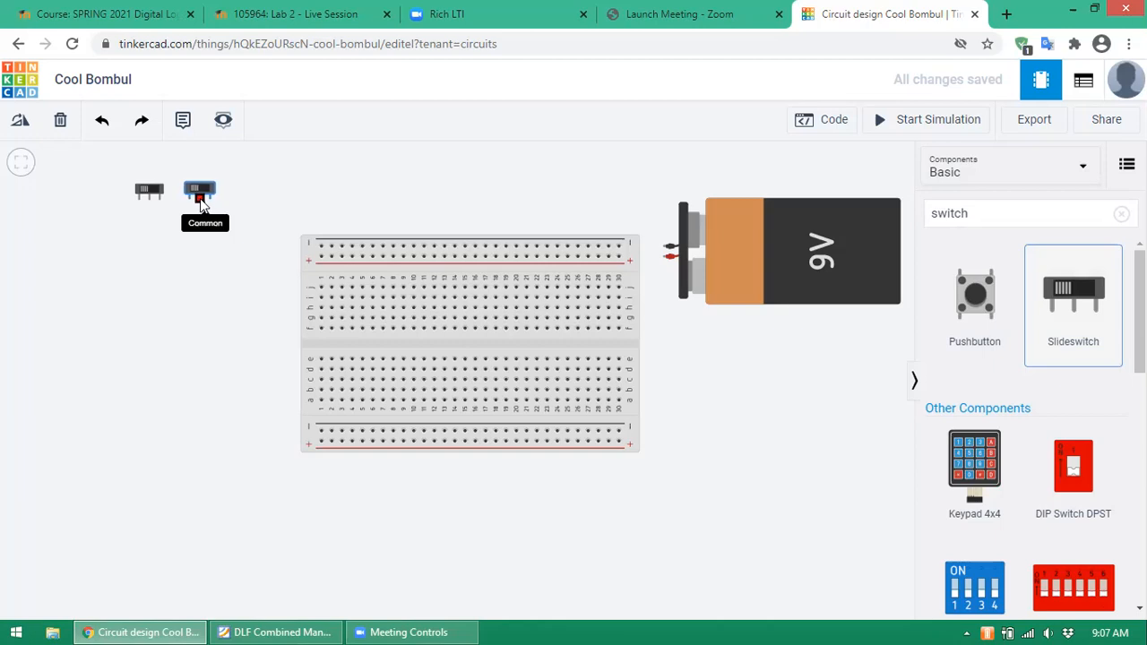
mouse_move(201, 204)
mouse_down()
mouse_move(234, 230)
mouse_move(196, 203)
mouse_up()
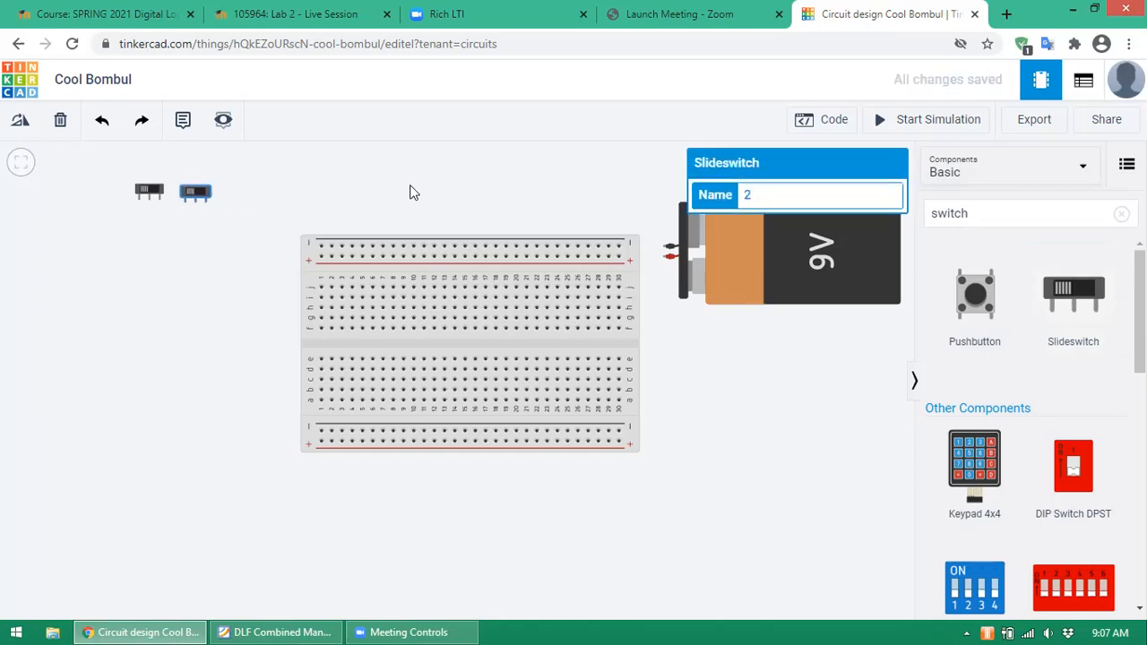
drag(200, 189, 198, 191)
click(243, 194)
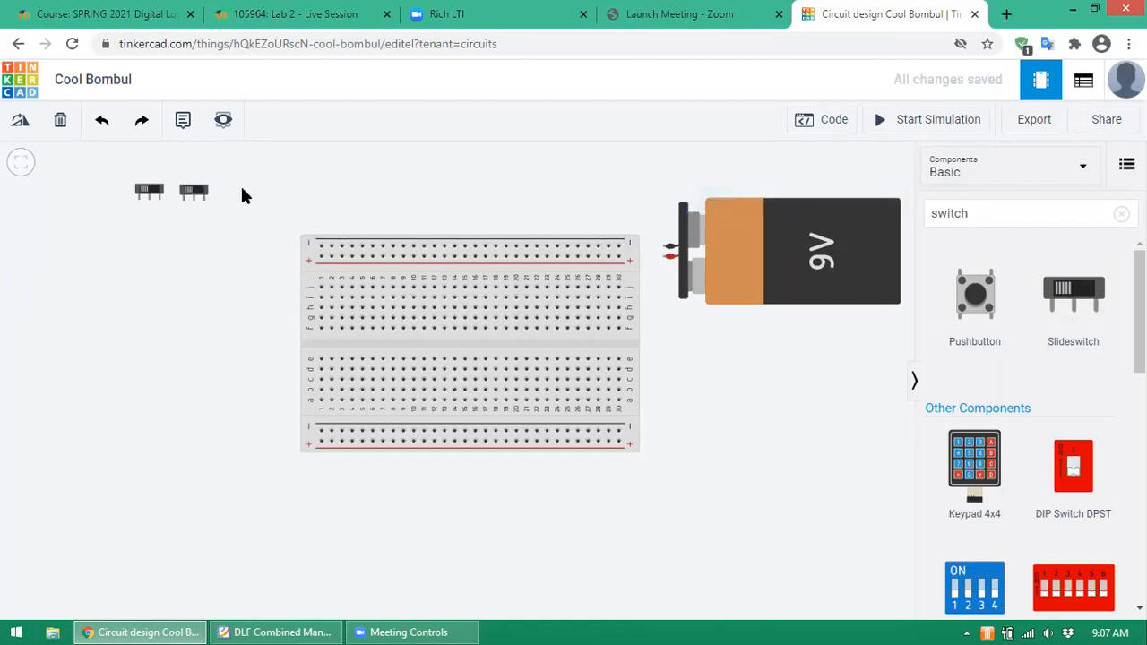
click(194, 190)
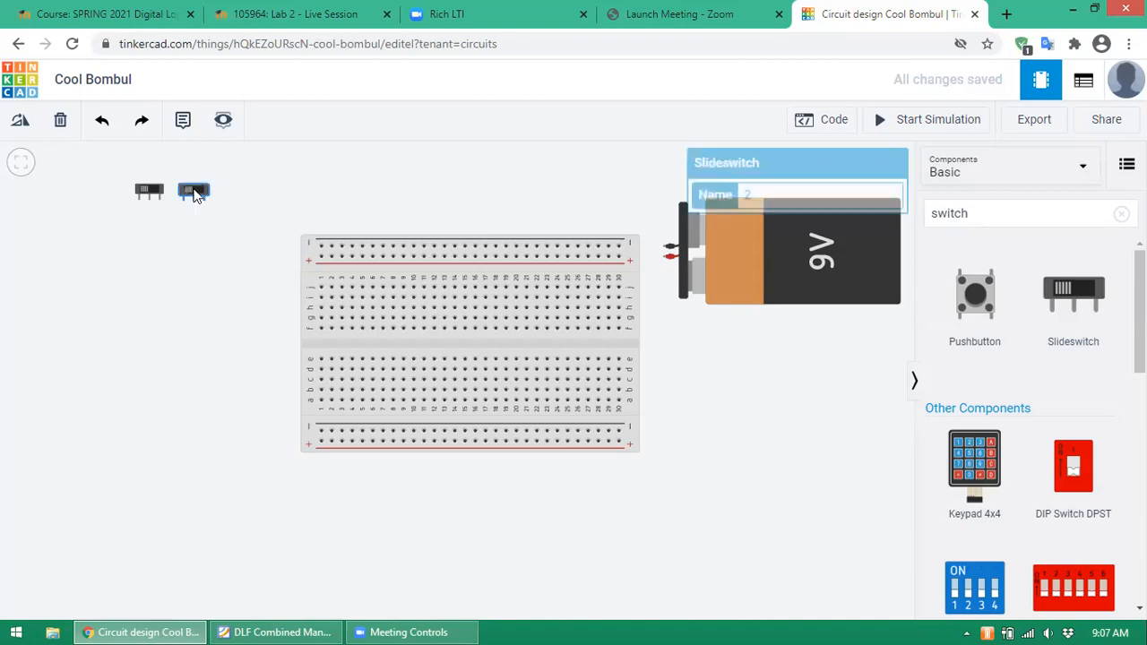
click(231, 192)
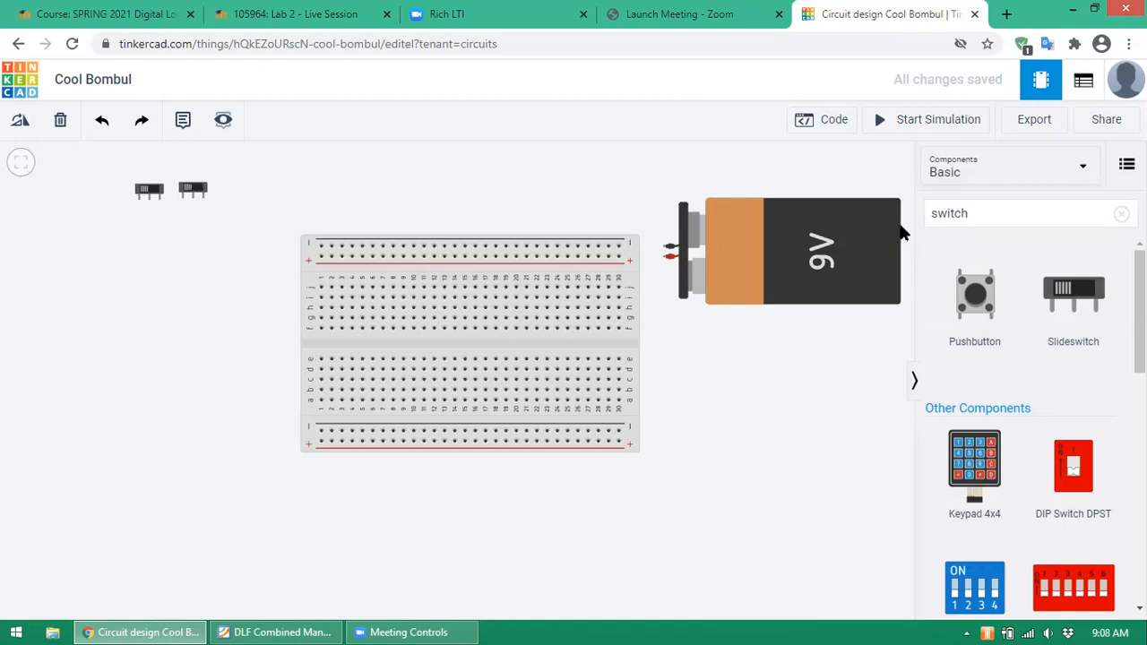
- Search for 'led' and place an LED above the breadboard on the canvas
drag(1012, 212, 869, 210)
click(821, 119)
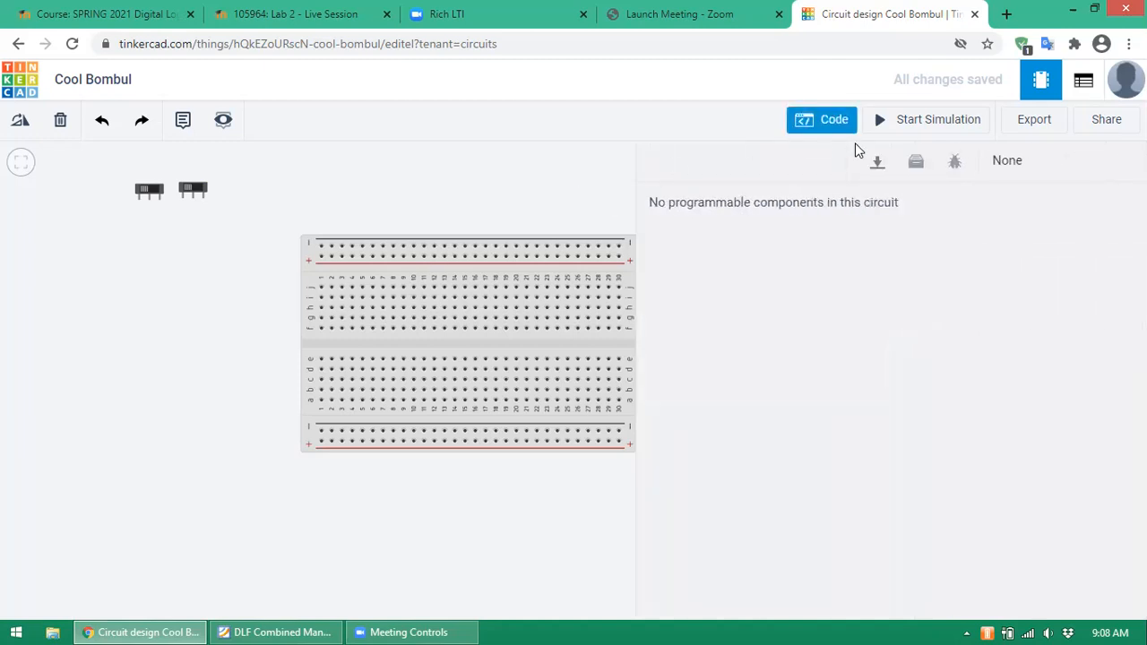
click(821, 119)
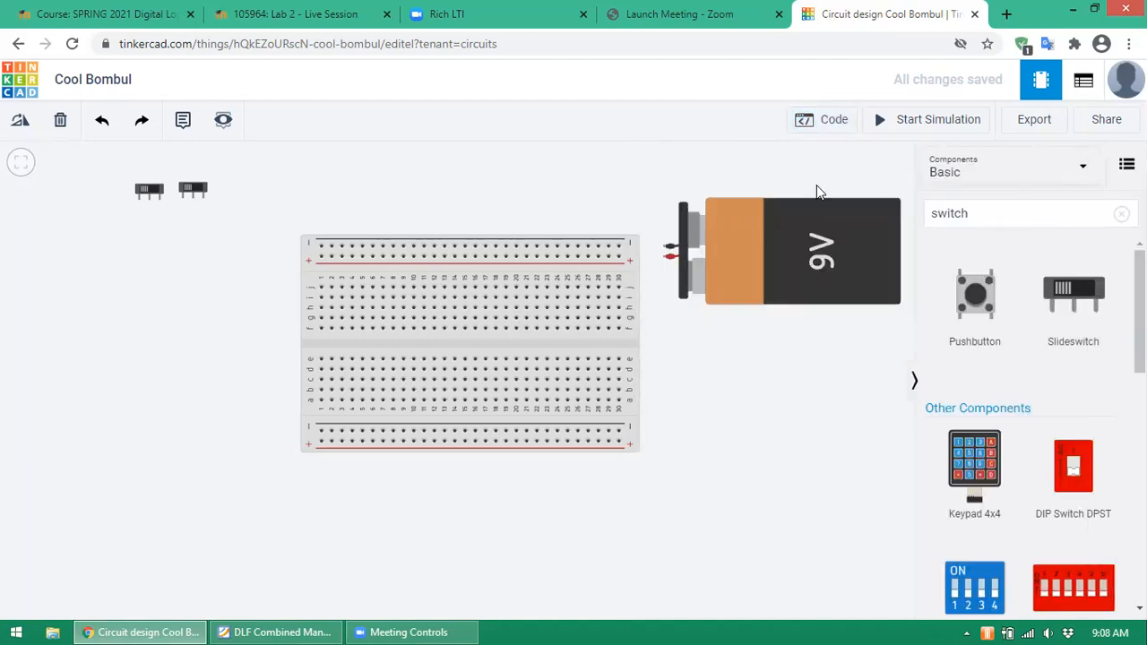
click(976, 220)
key(BackSpace)
key(BackSpace)
key(BackSpace)
key(BackSpace)
key(BackSpace)
key(BackSpace)
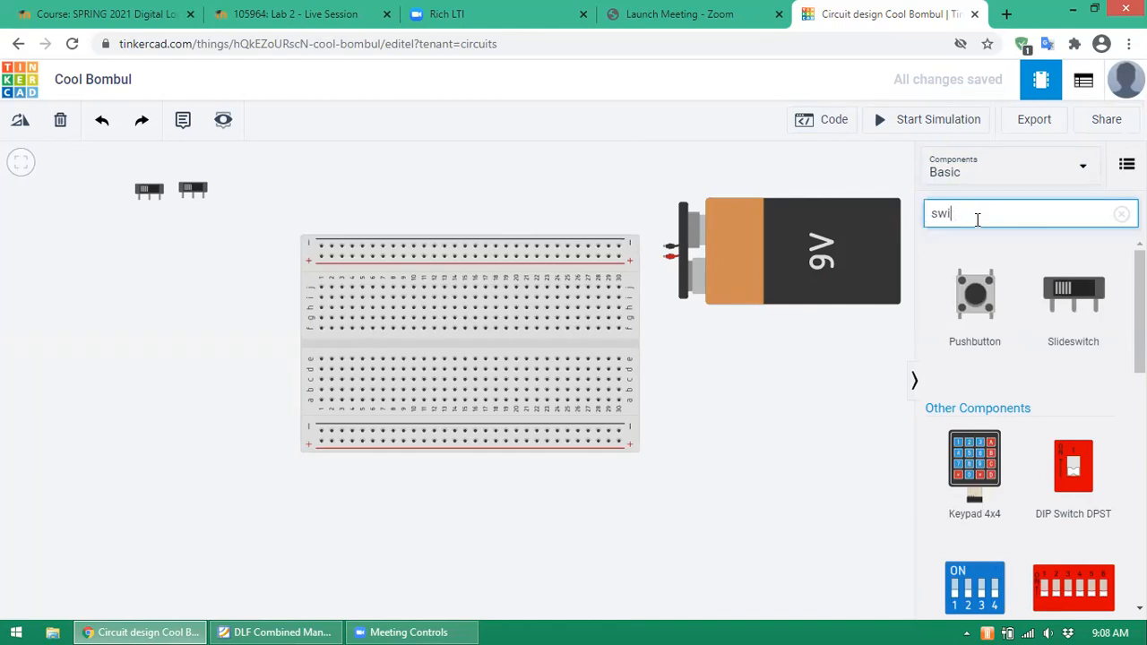
text(led)
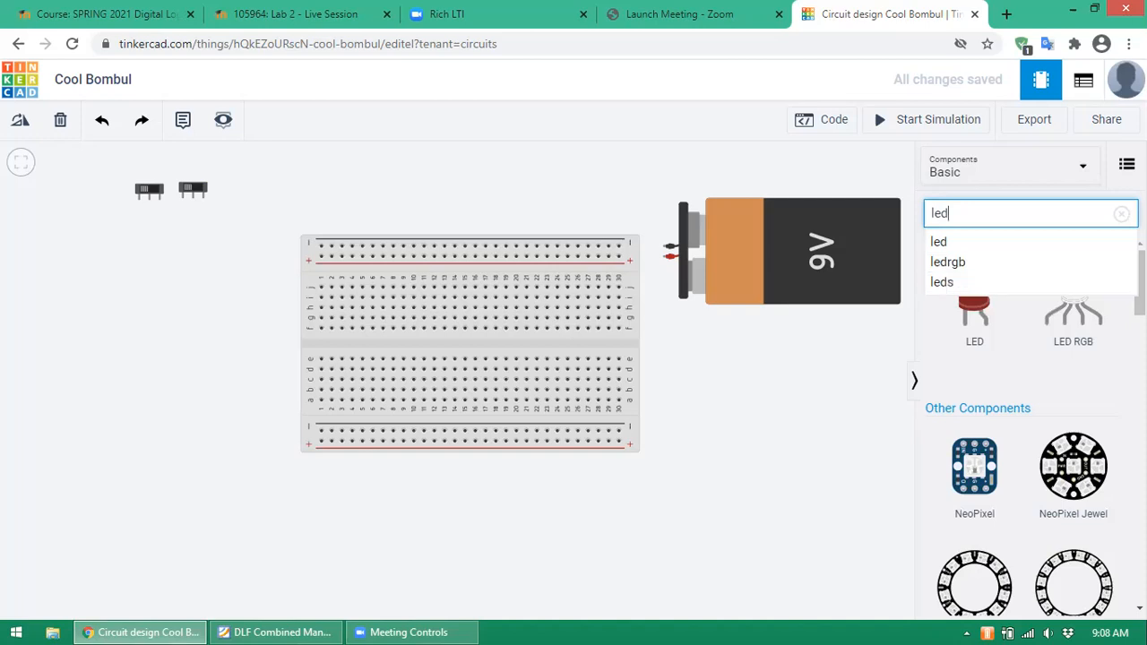
click(951, 243)
click(976, 296)
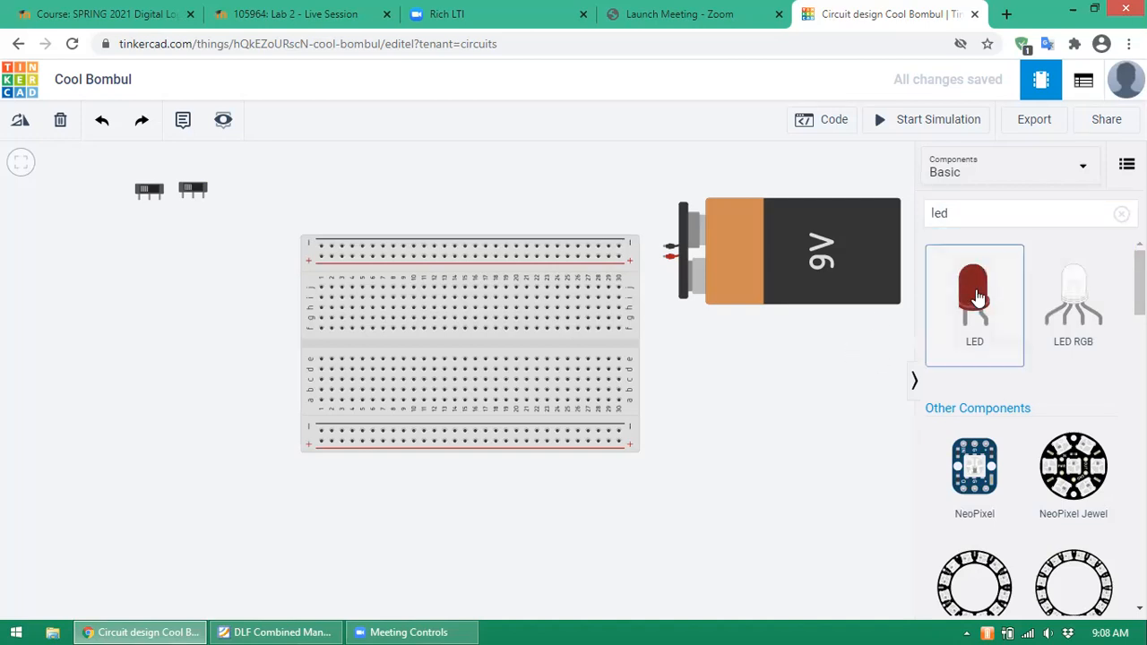
click(330, 229)
drag(330, 226, 503, 189)
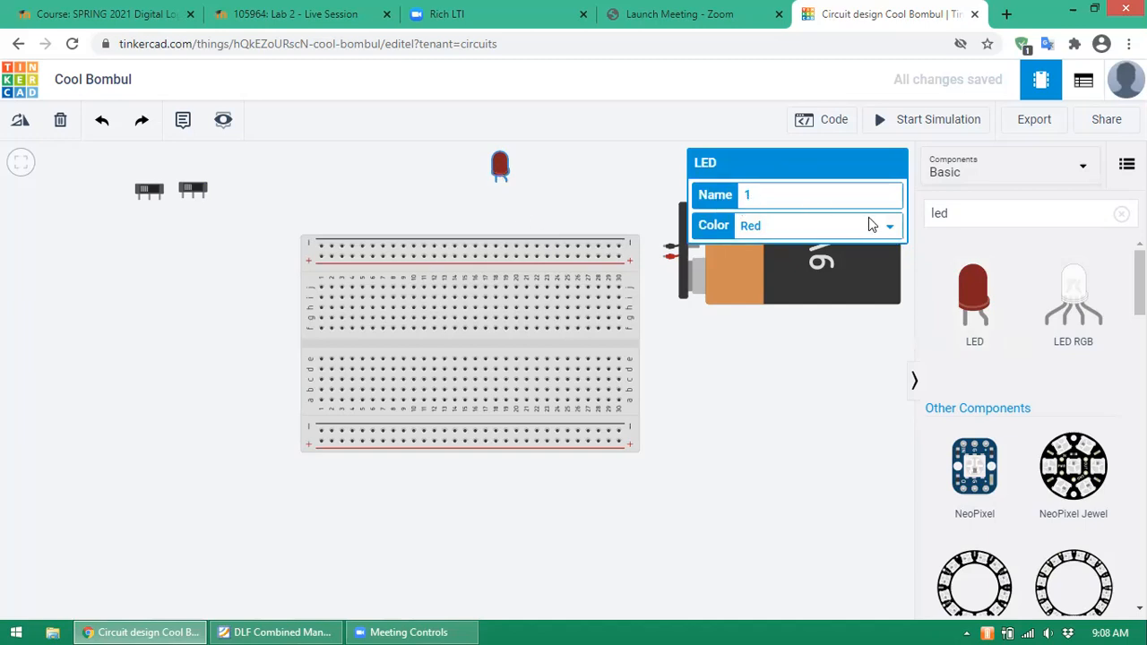
- Set the LED's Color dropdown to Yellow
click(890, 231)
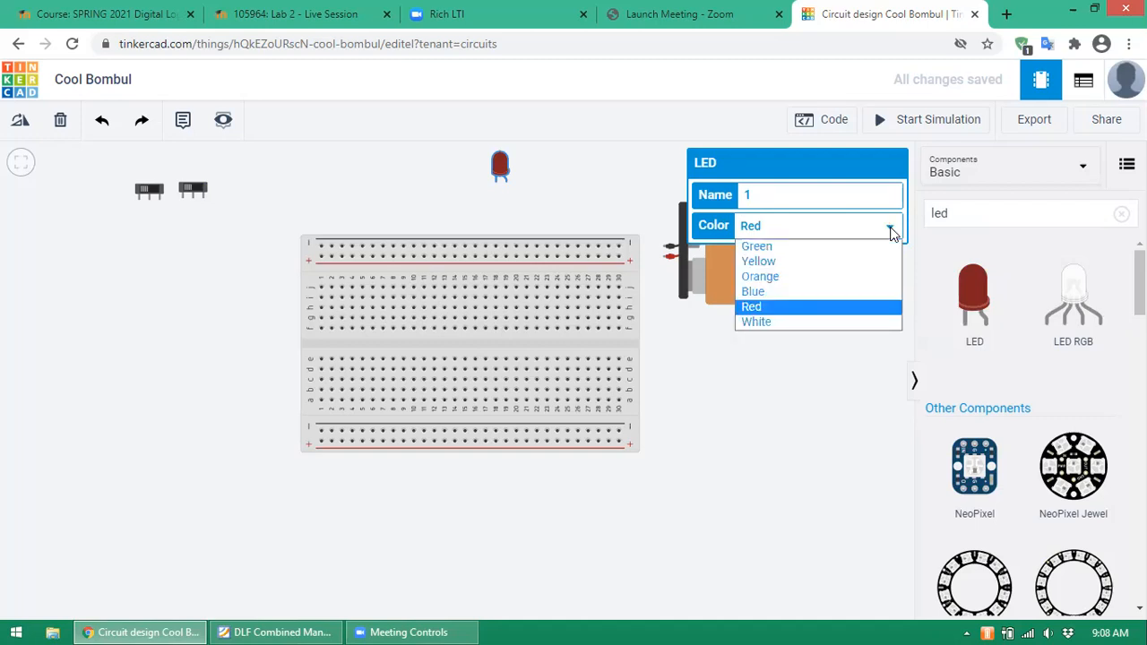
click(780, 261)
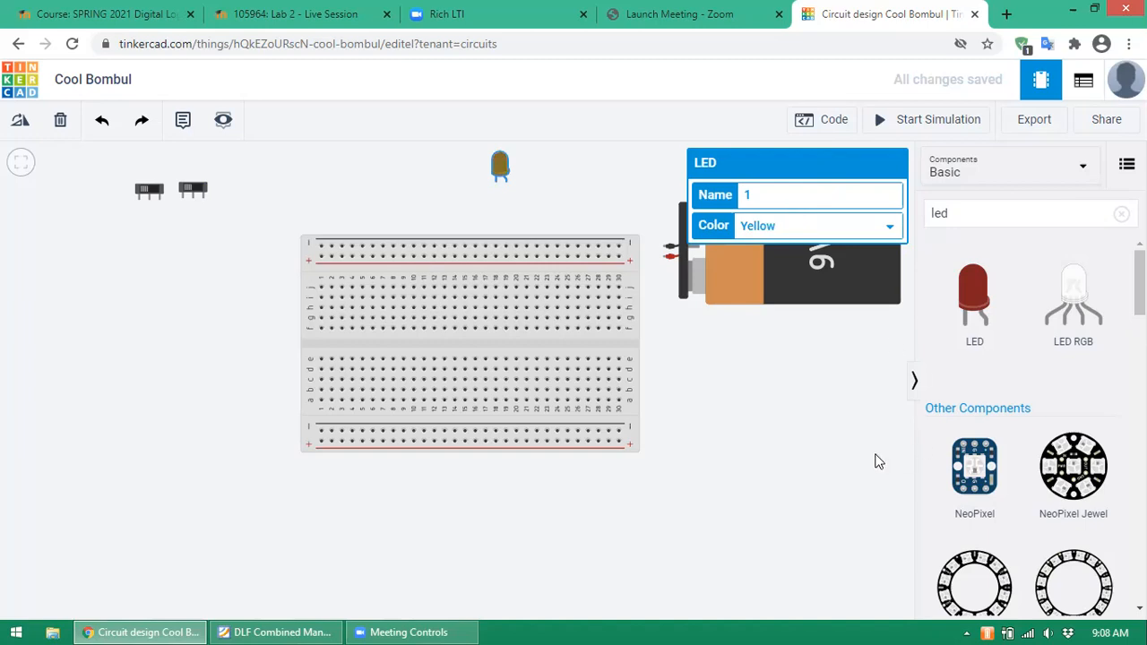
- Replace the search with 'resis' and pick the resistor suggestion
click(1004, 213)
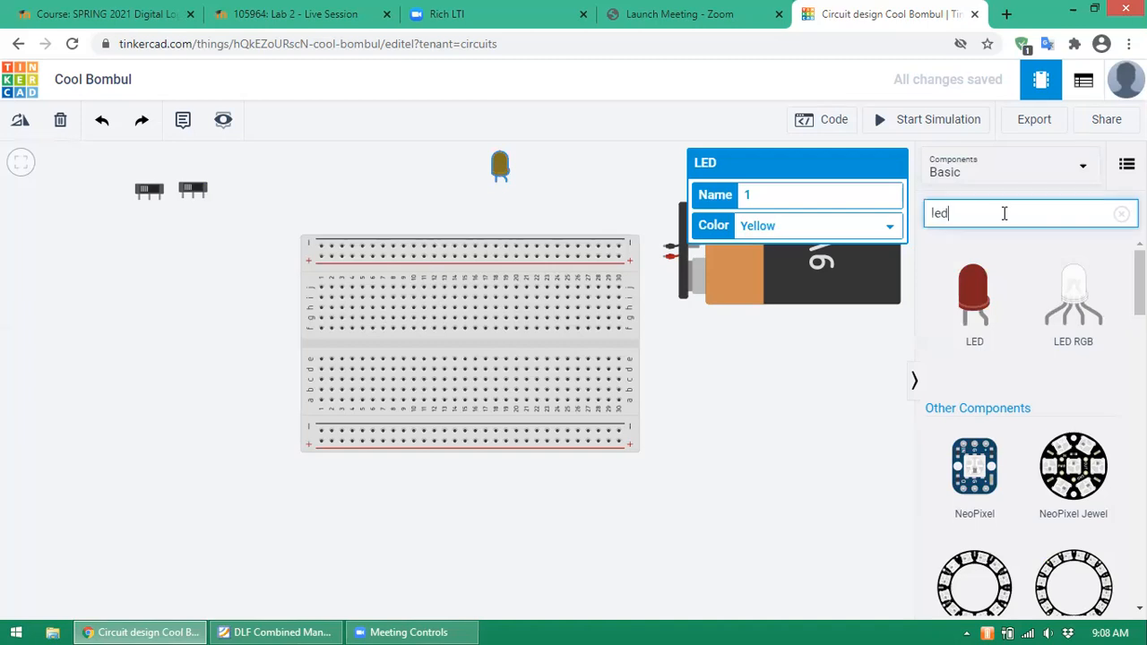
key(BackSpace)
key(BackSpace)
key(BackSpace)
text(resis)
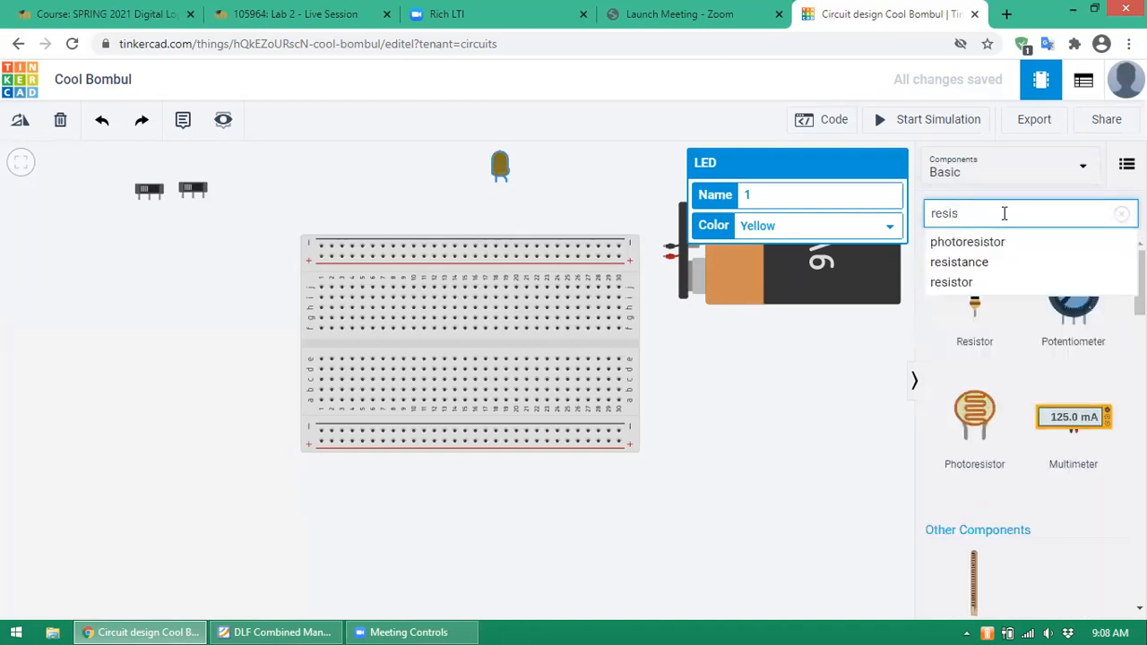
click(956, 283)
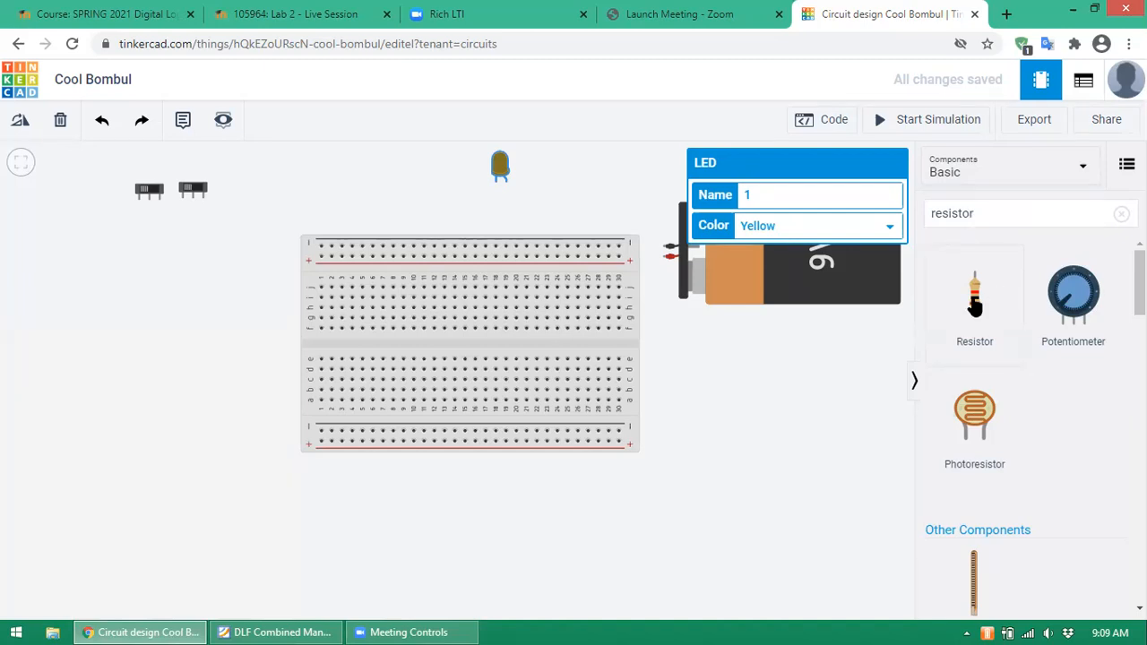
- Place a resistor beside the LED and set its resistance to 100 Ω
drag(974, 304, 542, 188)
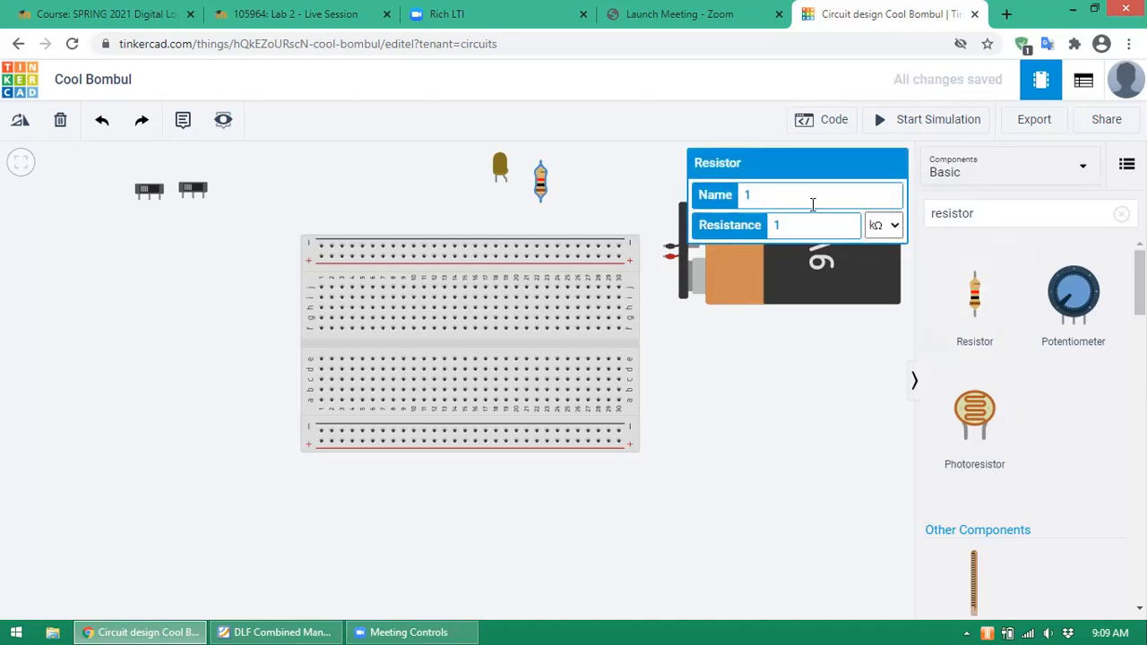
click(896, 224)
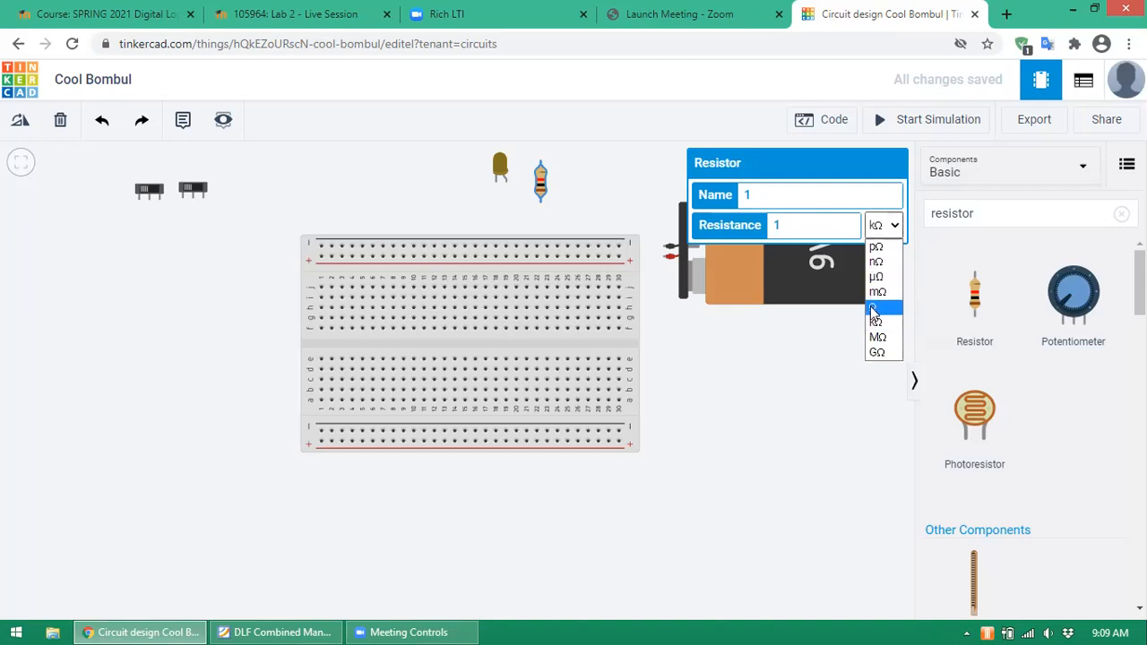
click(874, 309)
click(812, 225)
text(00)
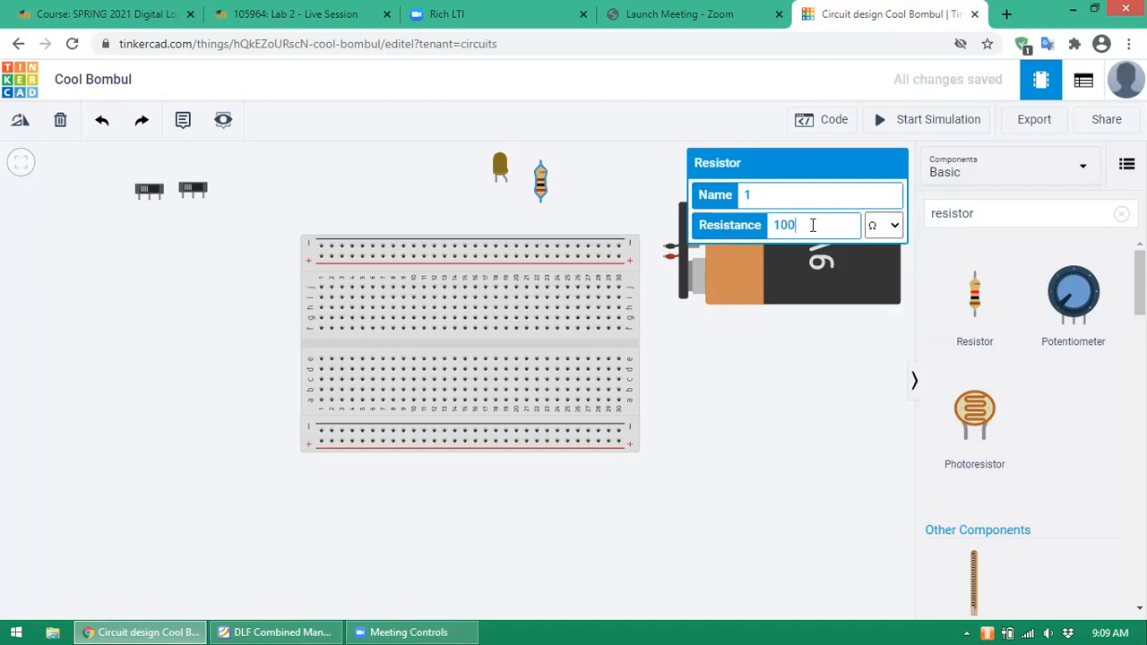
click(578, 183)
- Reselect the resistor, try the kΩ unit, then set it back to Ω
click(540, 190)
click(892, 229)
click(877, 323)
click(896, 230)
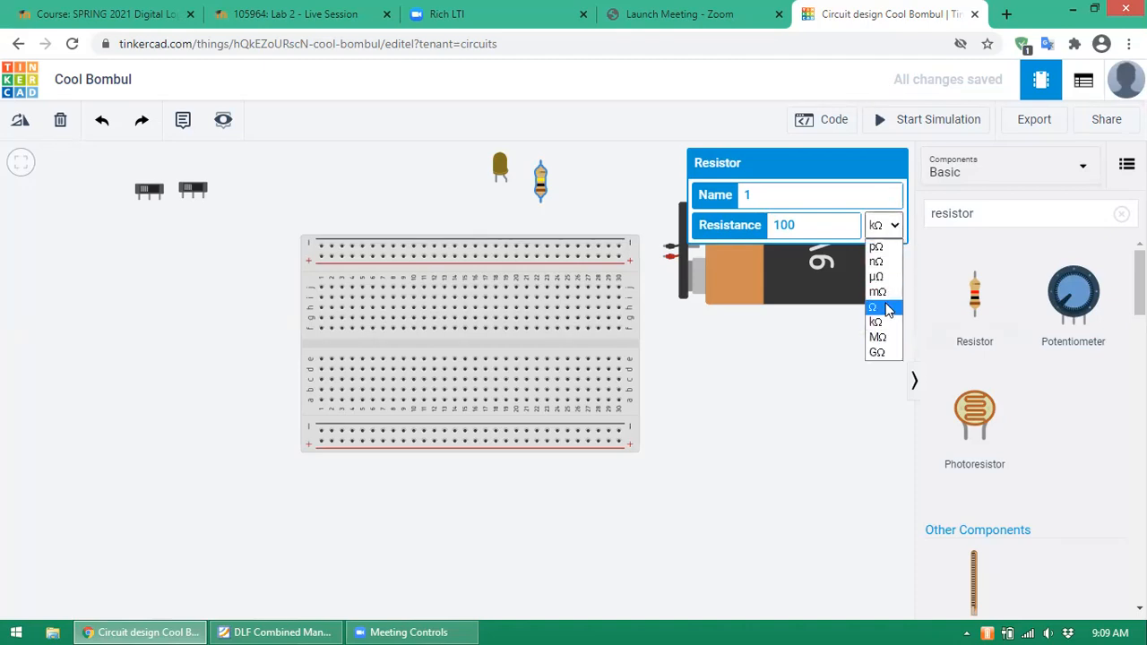
click(887, 309)
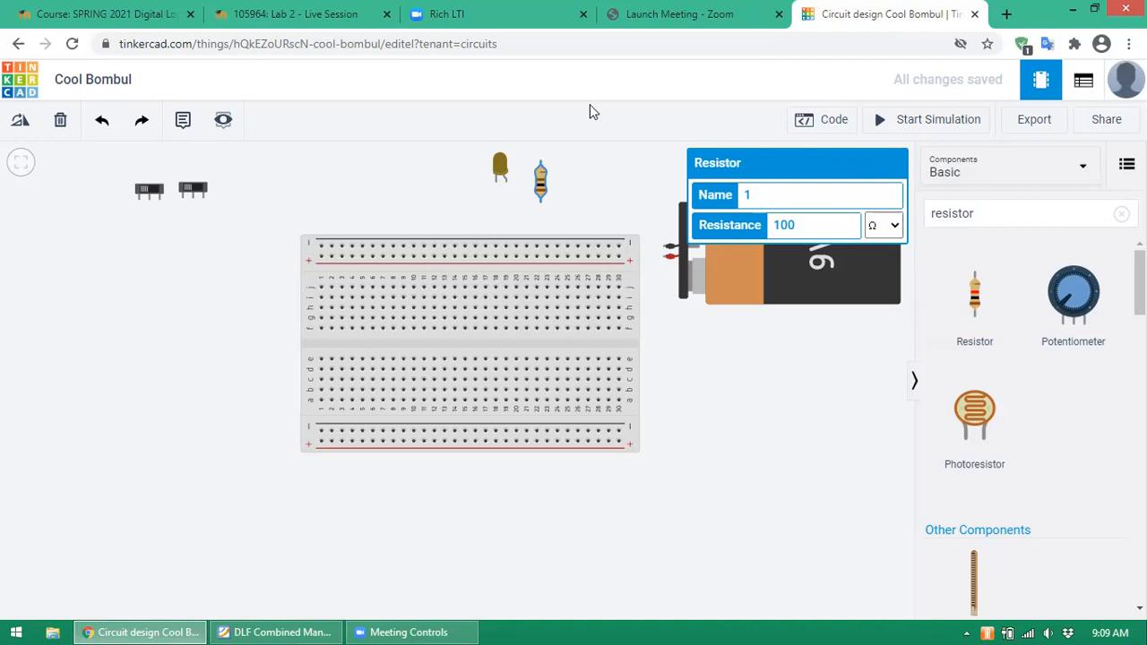
click(596, 190)
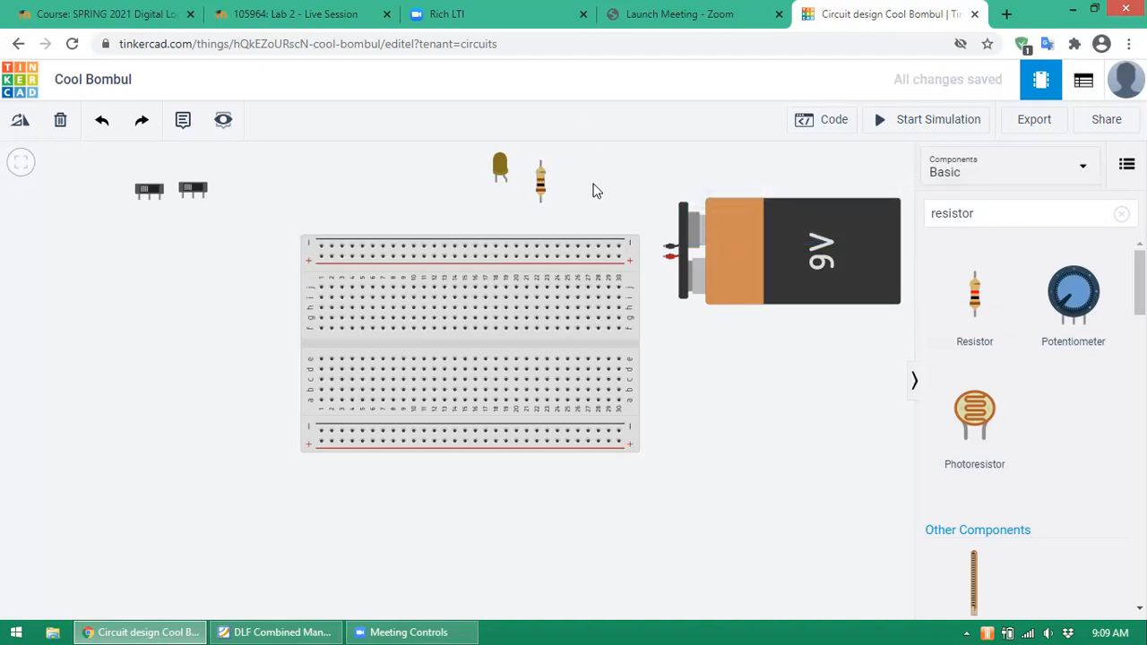
- Rotate the resistor until it lies horizontal
click(540, 189)
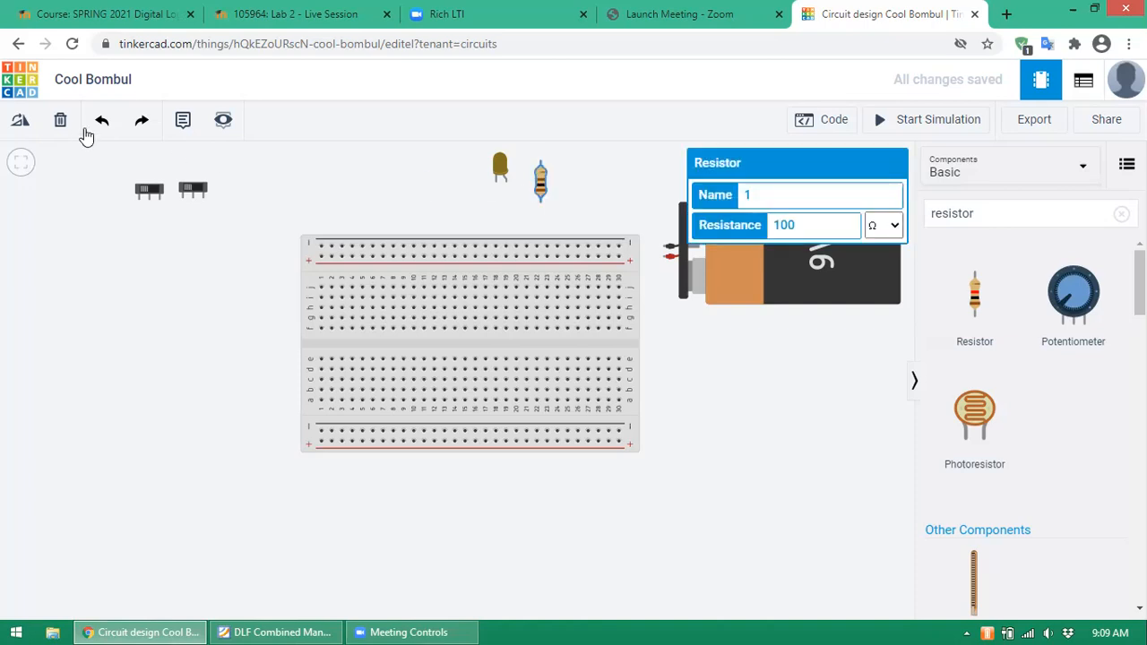
click(26, 129)
click(25, 128)
click(25, 128)
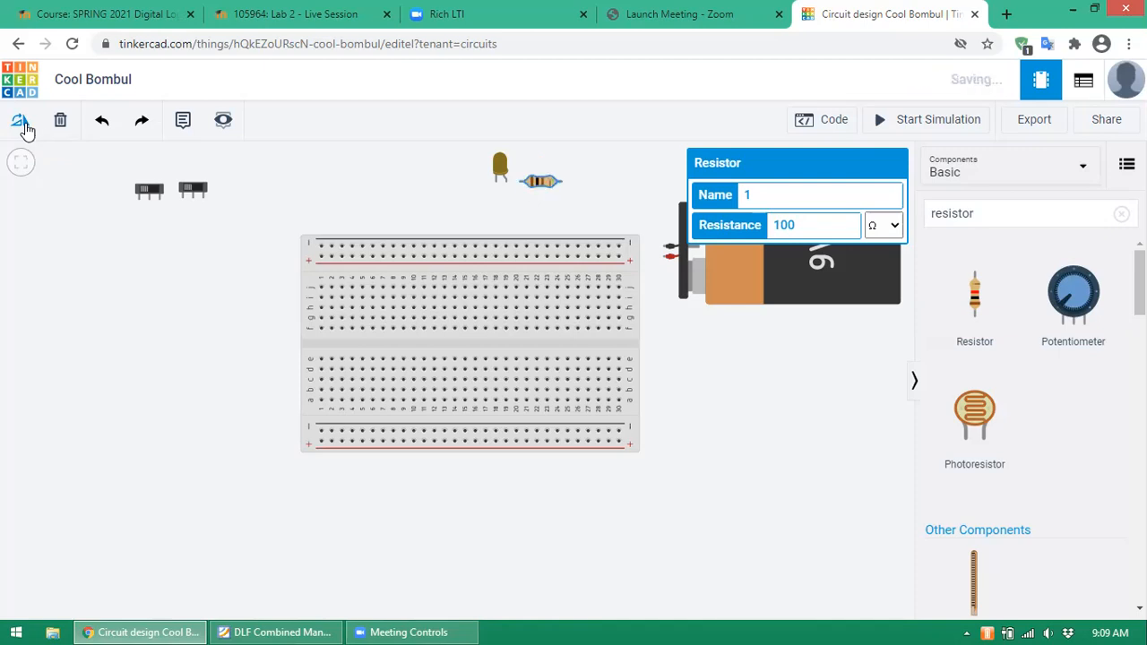
click(606, 189)
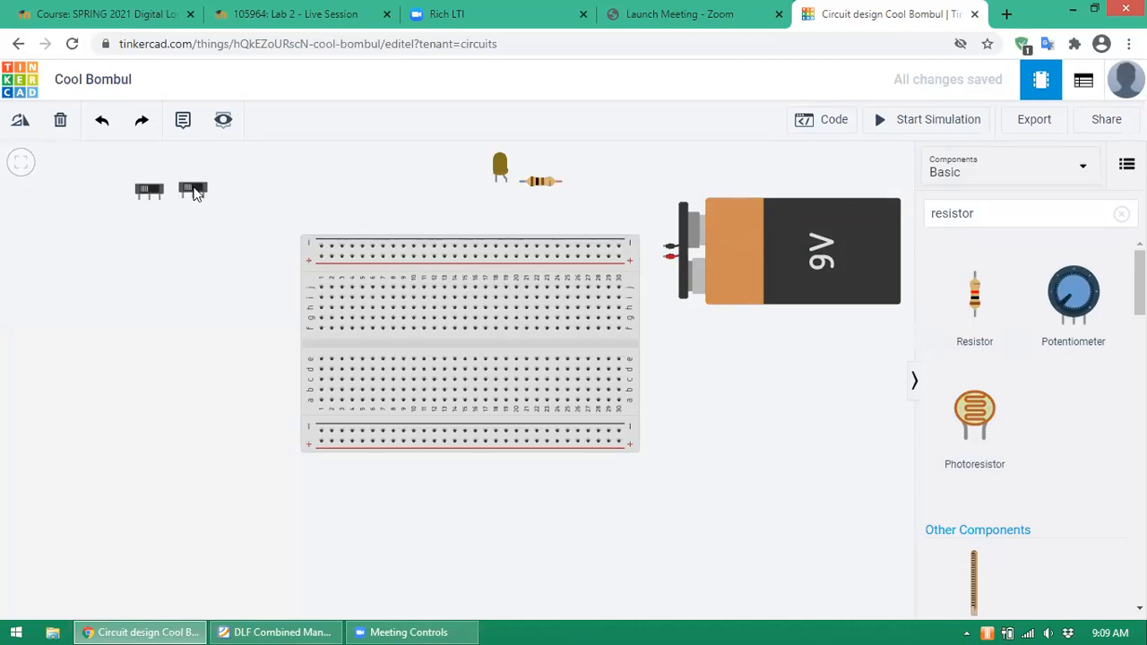
- Move the right slide switch left of the breadboard and rotate it upright
drag(197, 194, 217, 242)
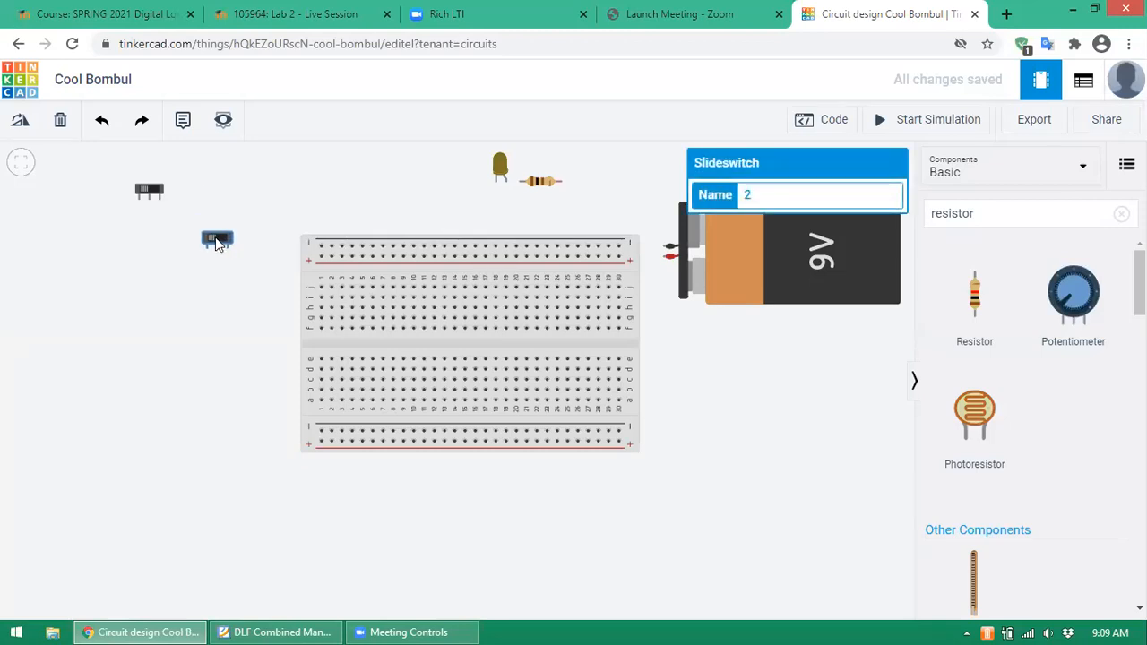
click(20, 120)
click(19, 120)
click(19, 120)
click(20, 121)
click(19, 120)
click(19, 120)
click(20, 120)
click(19, 120)
- Place the other slide switch below the first and rotate it upright, aligned with it
drag(145, 192, 199, 319)
click(22, 120)
click(23, 120)
click(23, 120)
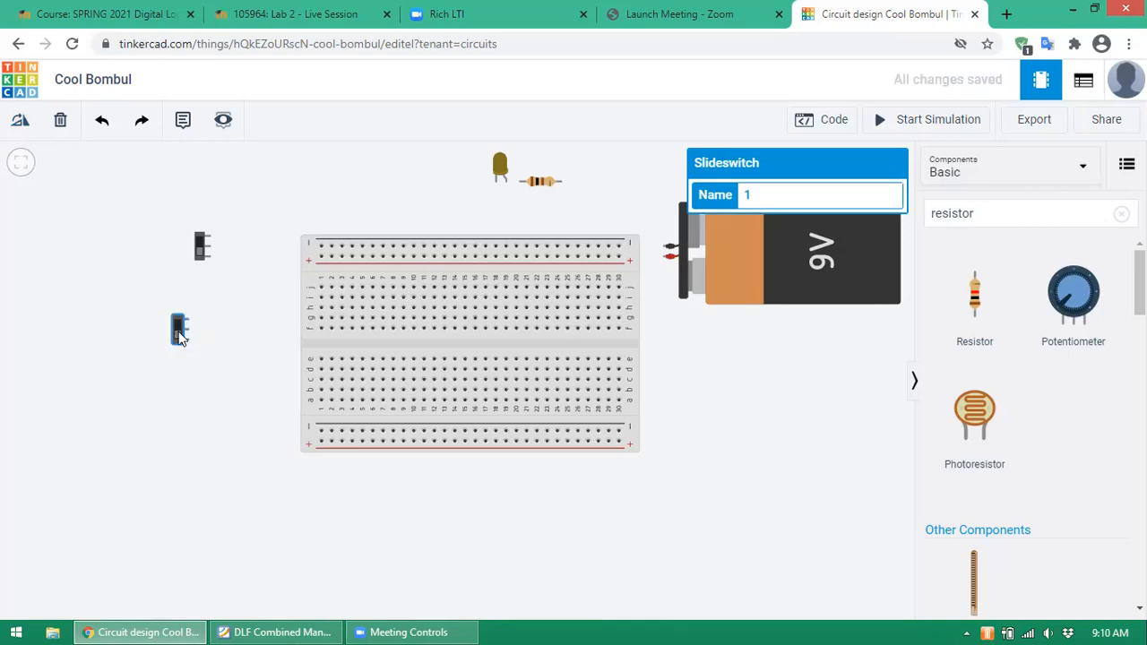
drag(179, 333, 199, 331)
click(242, 324)
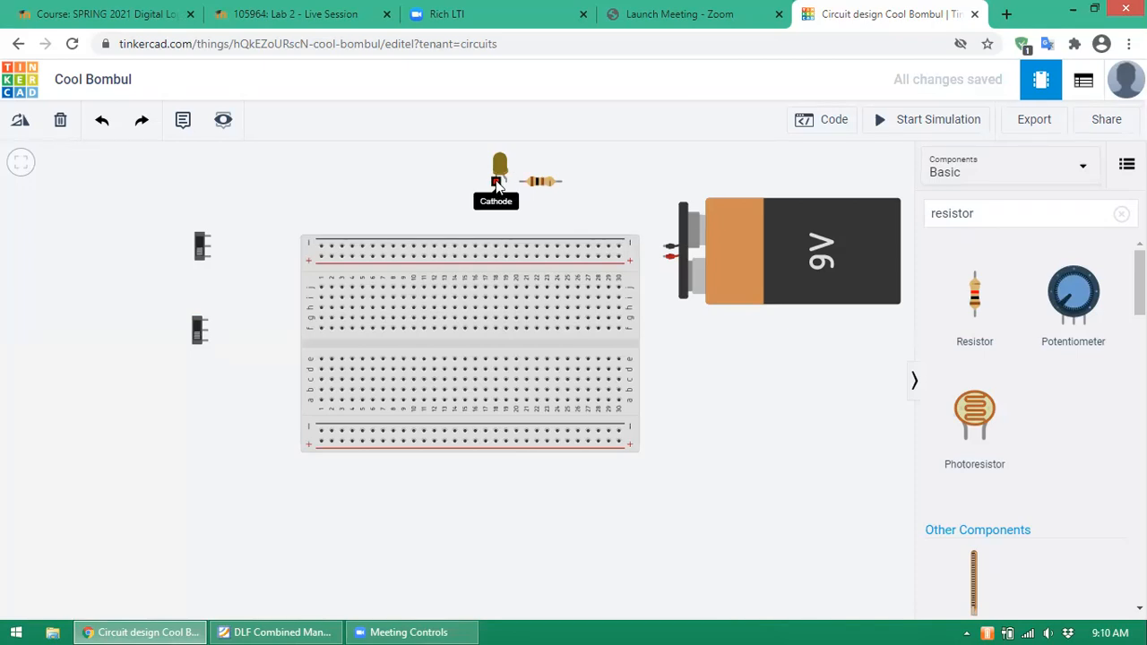
- Drag the resistor from the LED's right side to just left of the LED
drag(541, 186, 470, 186)
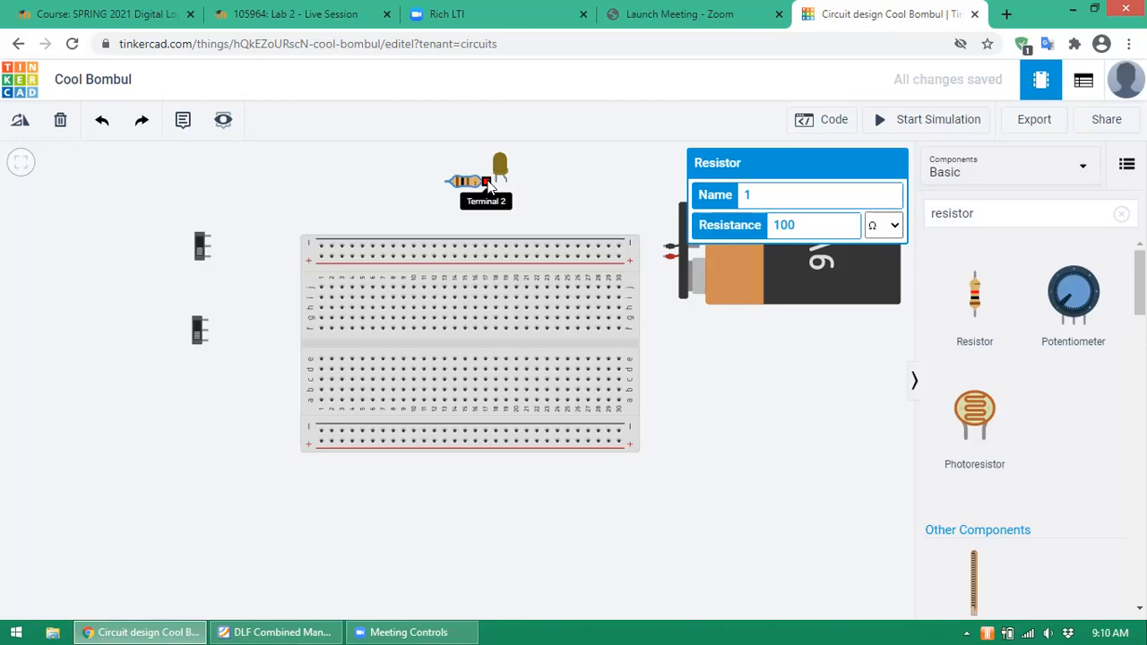
drag(467, 188, 441, 188)
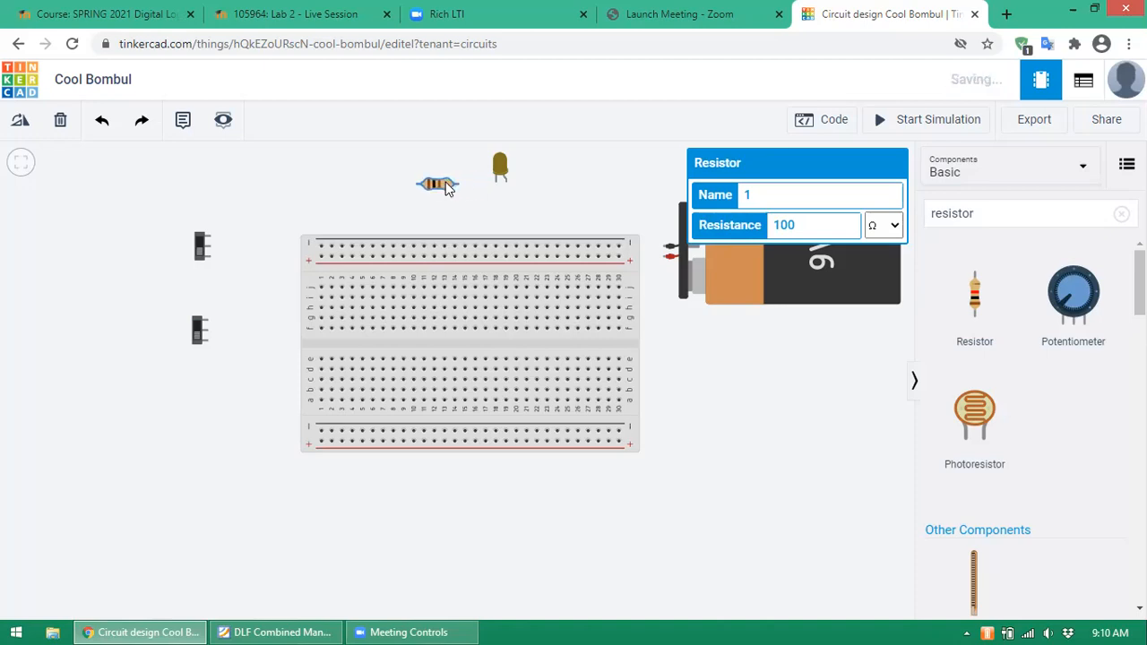
click(465, 192)
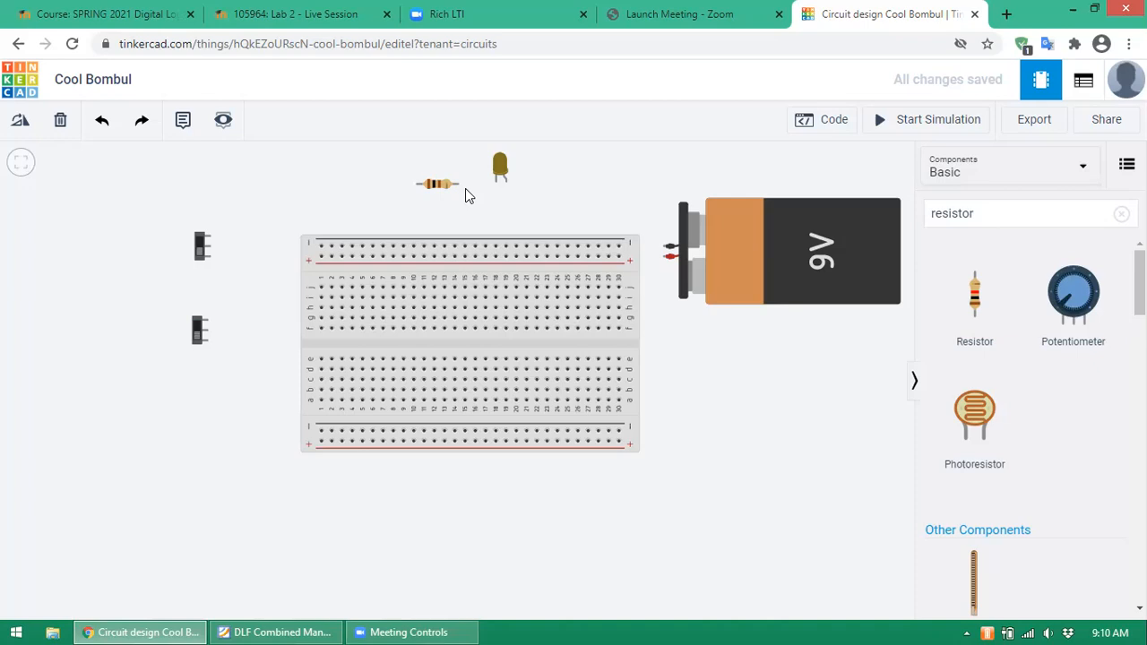
- Wire the battery's positive terminal to the top positive rail in red
click(664, 259)
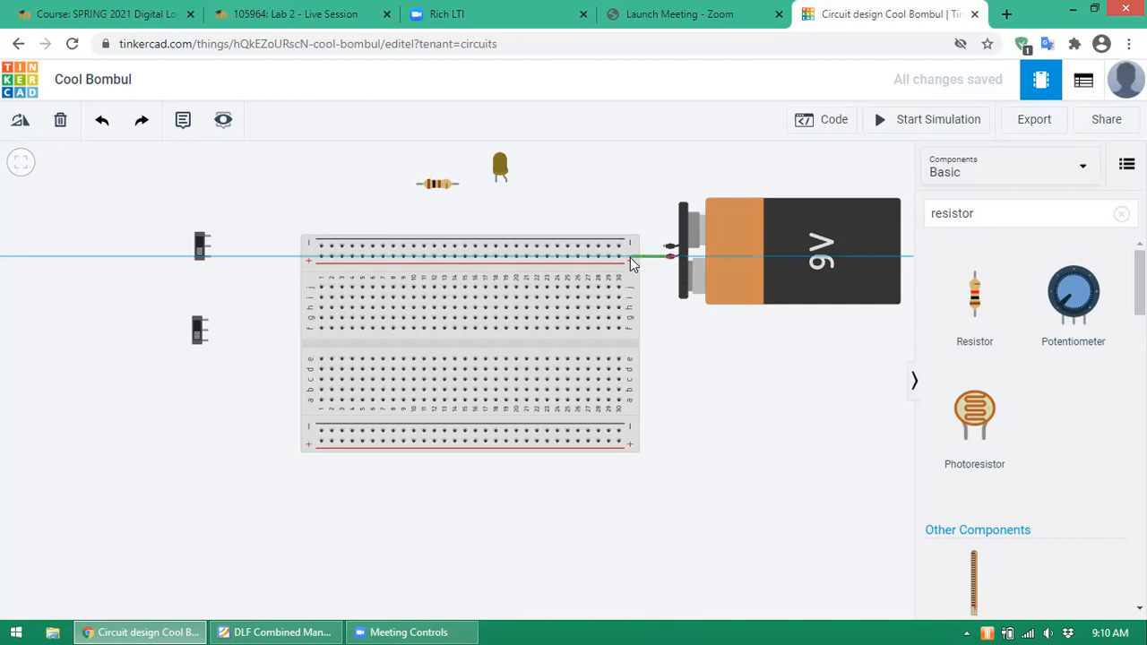
click(618, 257)
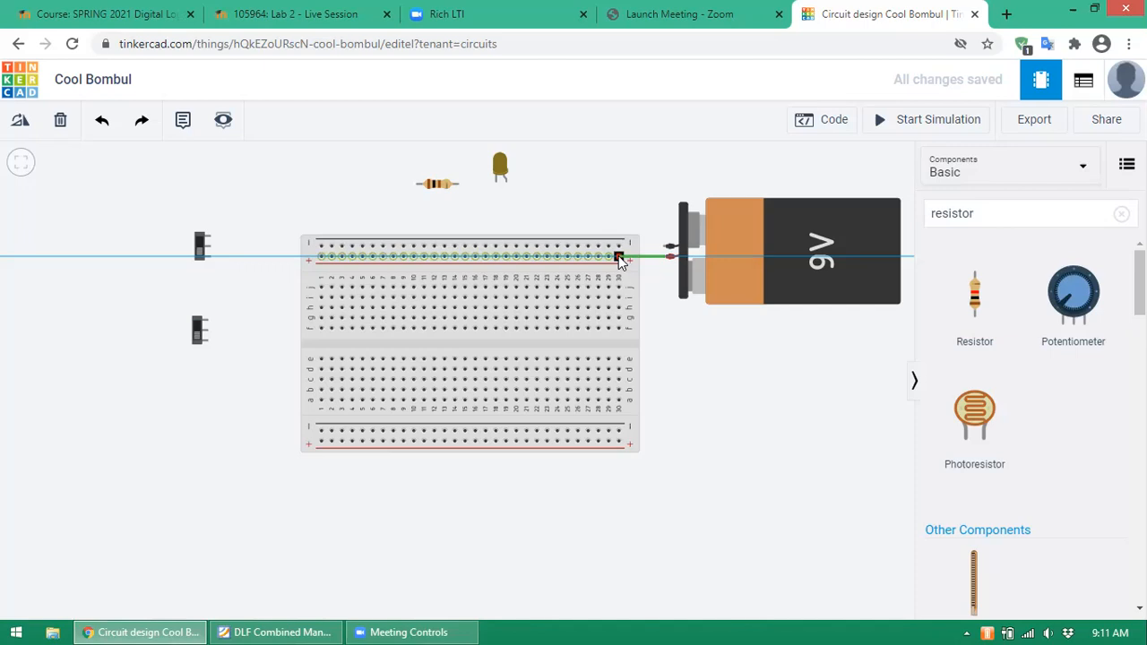
click(618, 257)
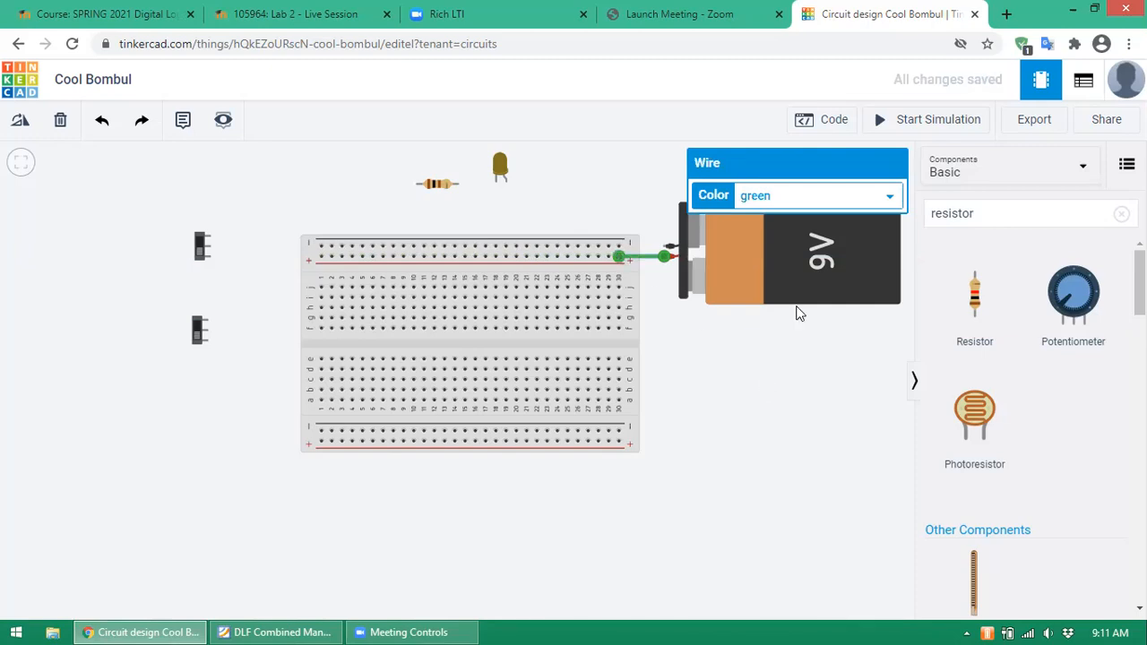
click(891, 198)
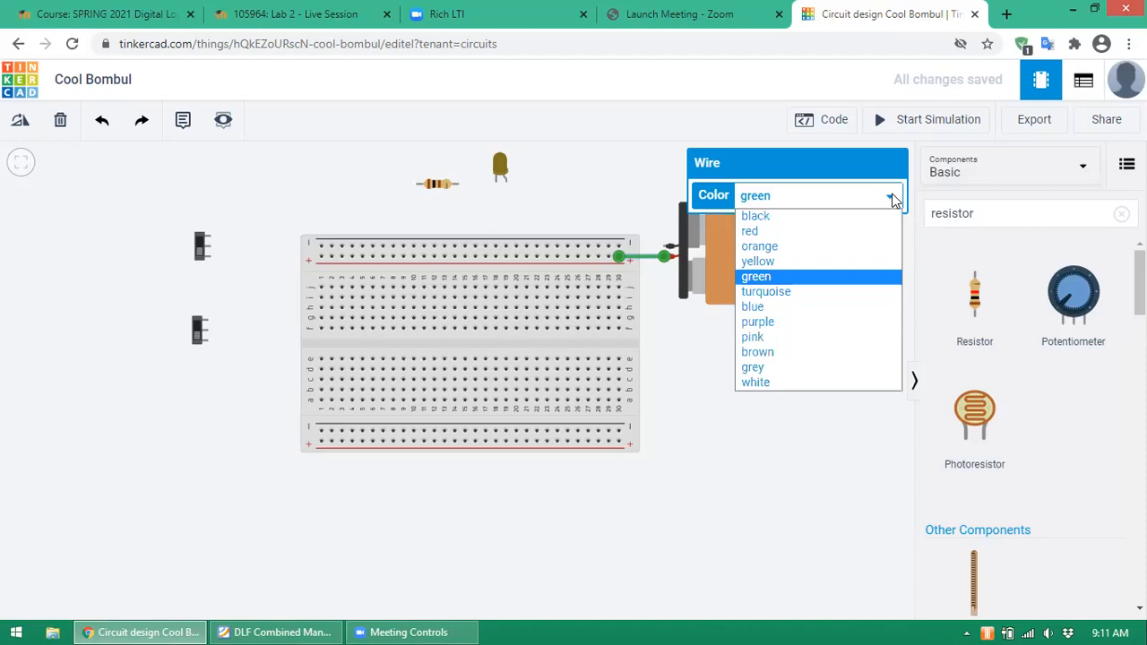
click(814, 231)
click(842, 377)
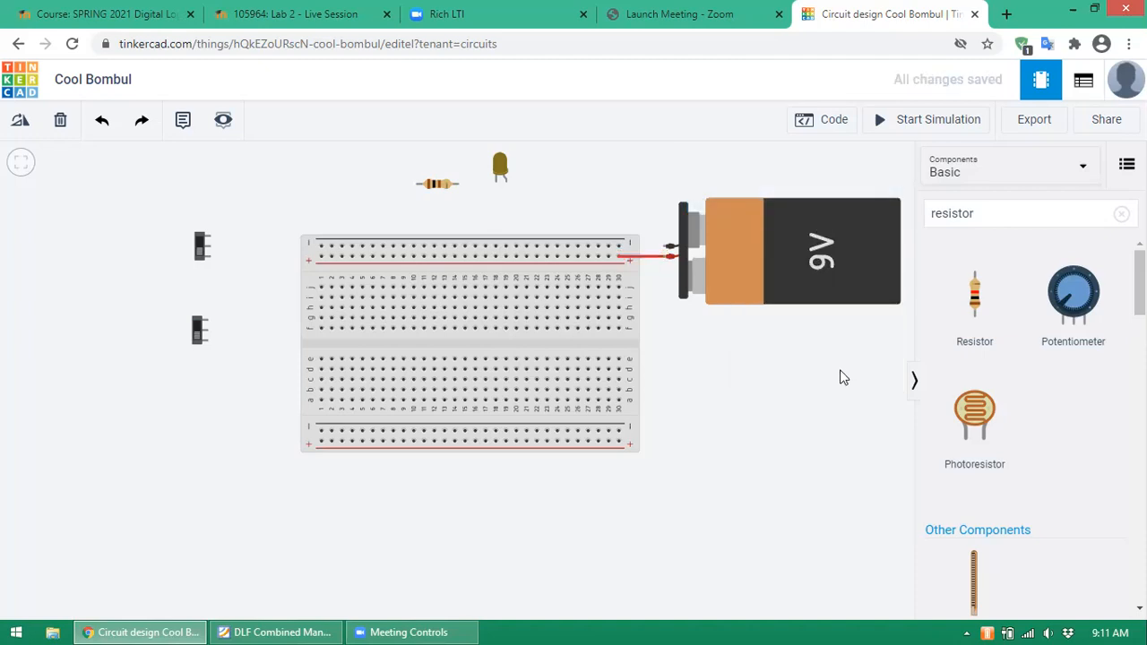
- Wire the battery's negative terminal to the top negative rail in black
click(664, 248)
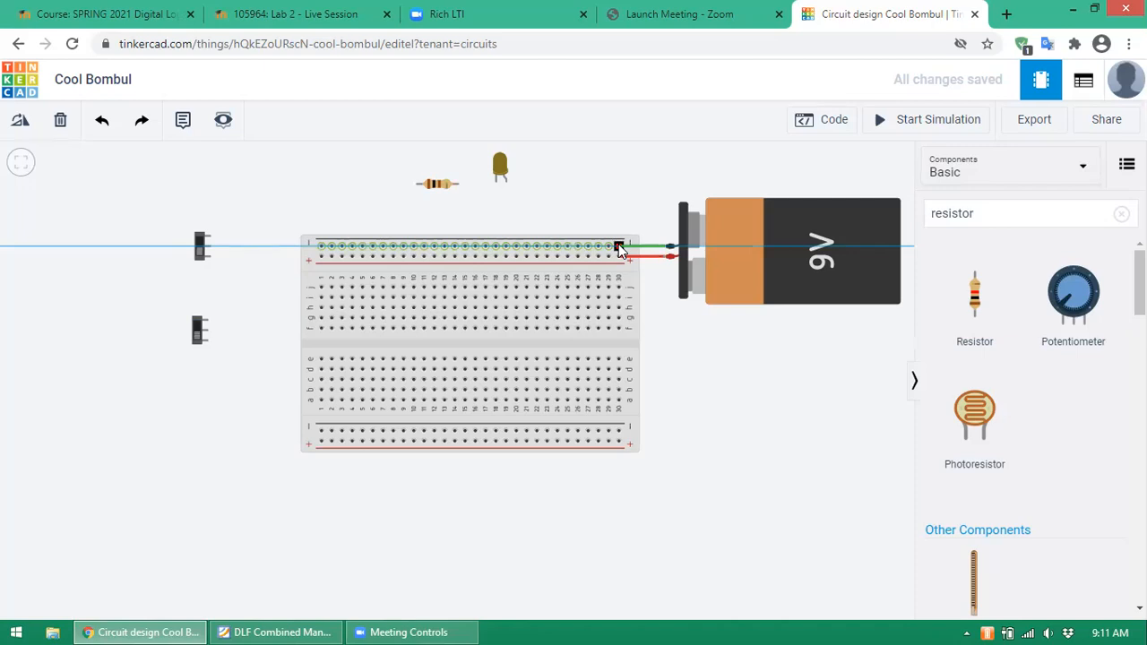
click(618, 247)
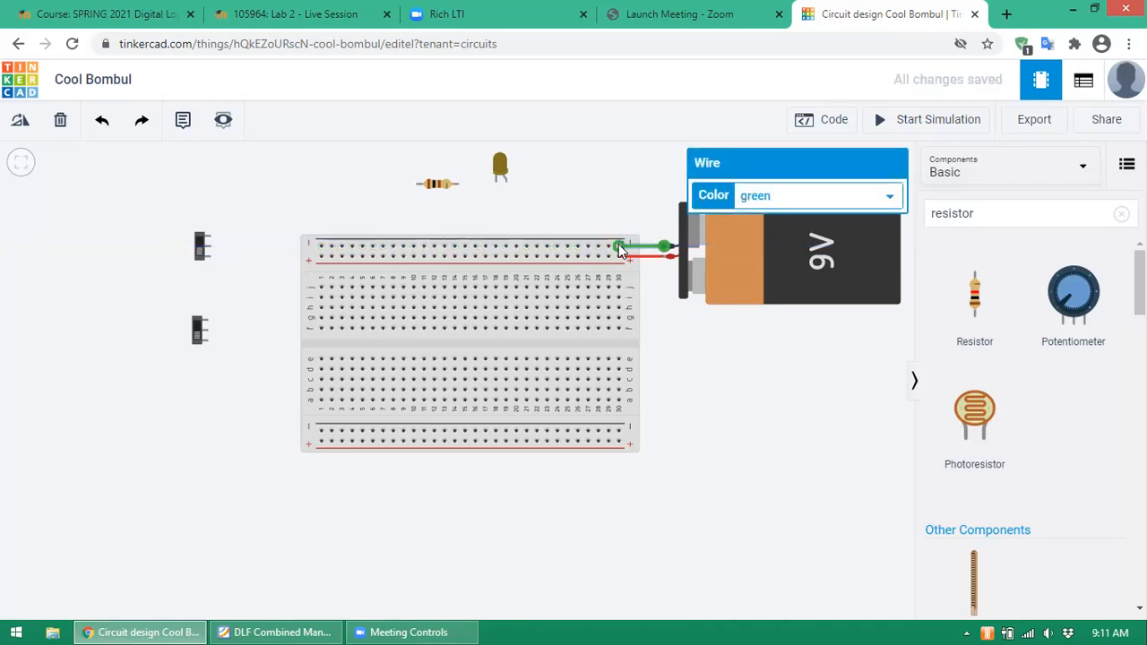
click(892, 196)
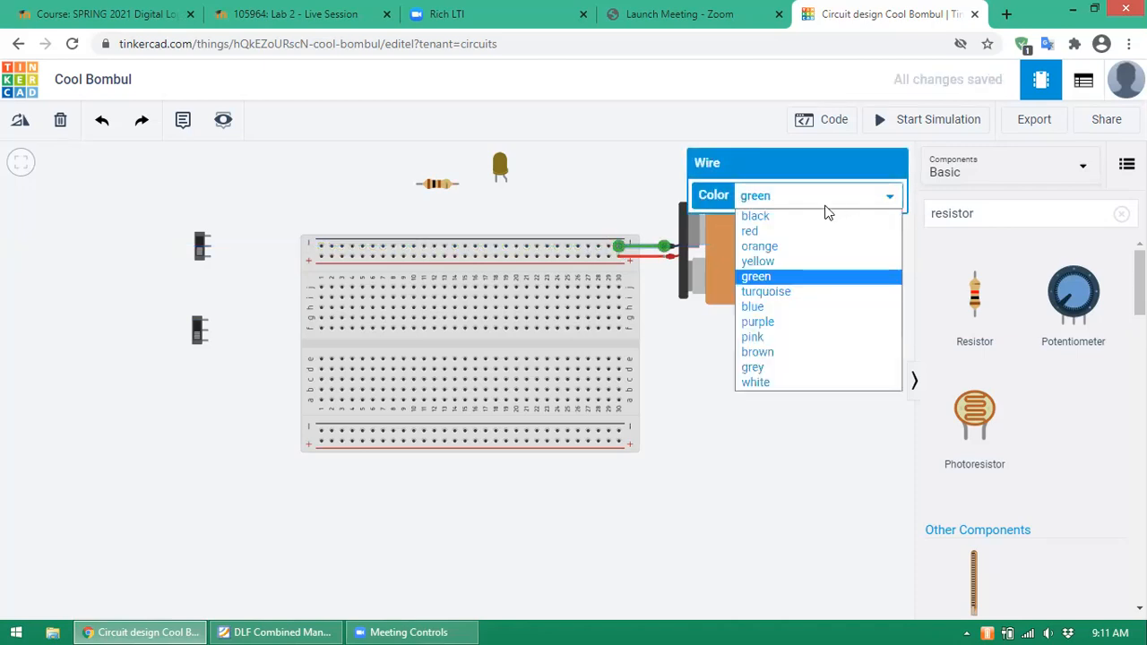
click(796, 219)
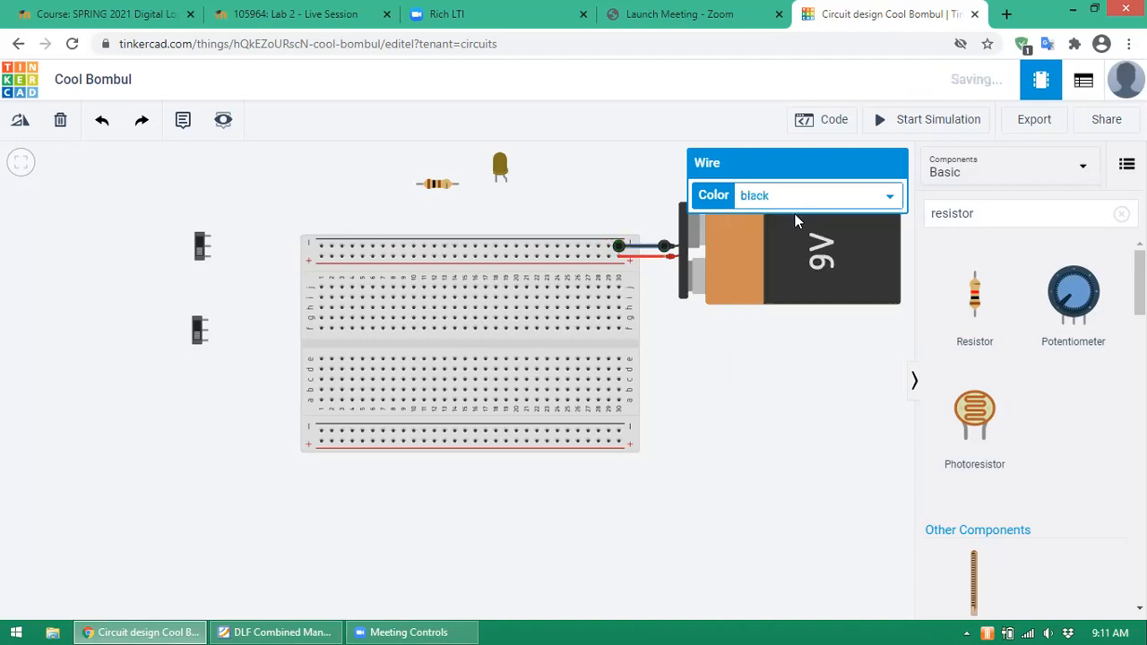
click(769, 333)
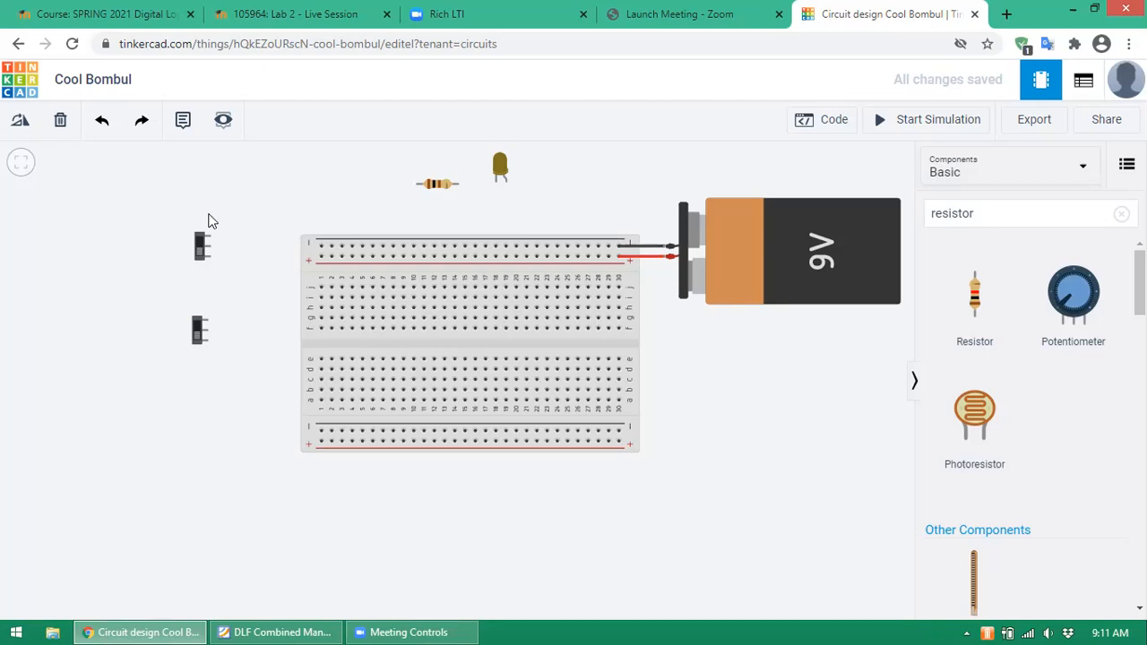
- Wire resistor Terminal 2 to the LED cathode and Terminal 1 straight down to the top rail
click(458, 184)
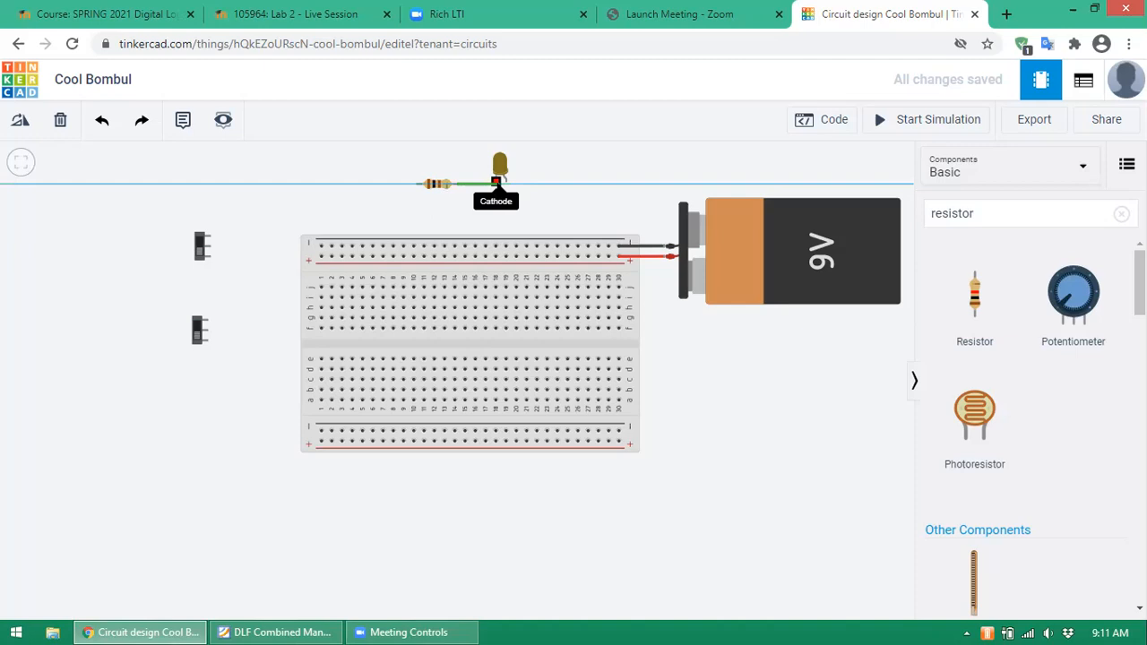
click(497, 183)
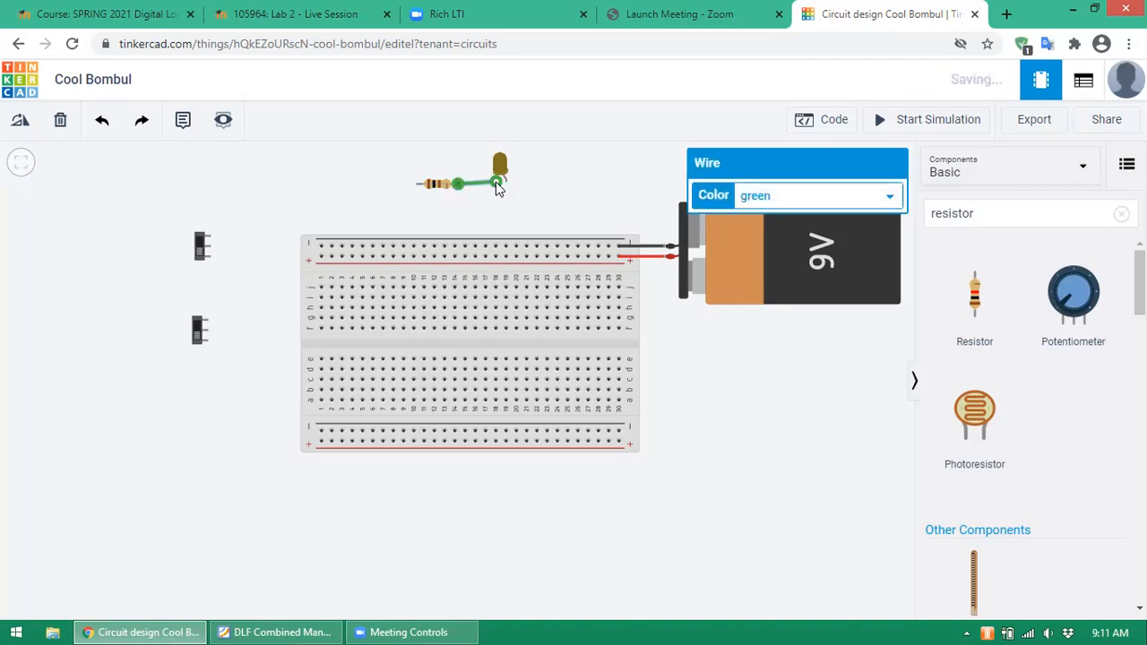
click(418, 185)
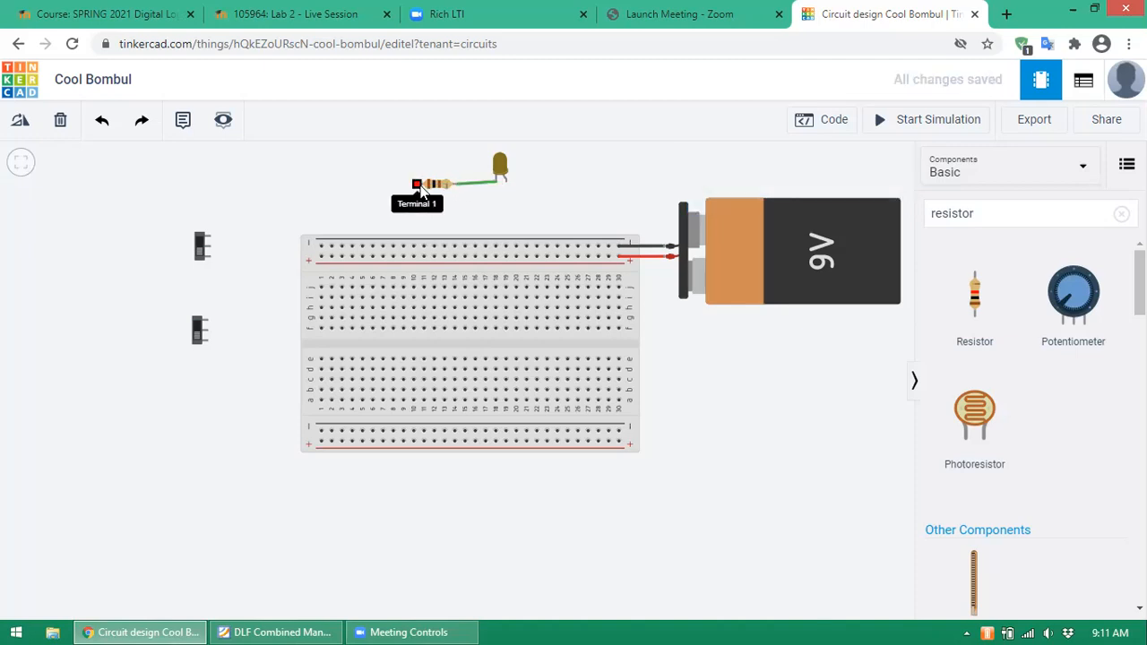
click(414, 247)
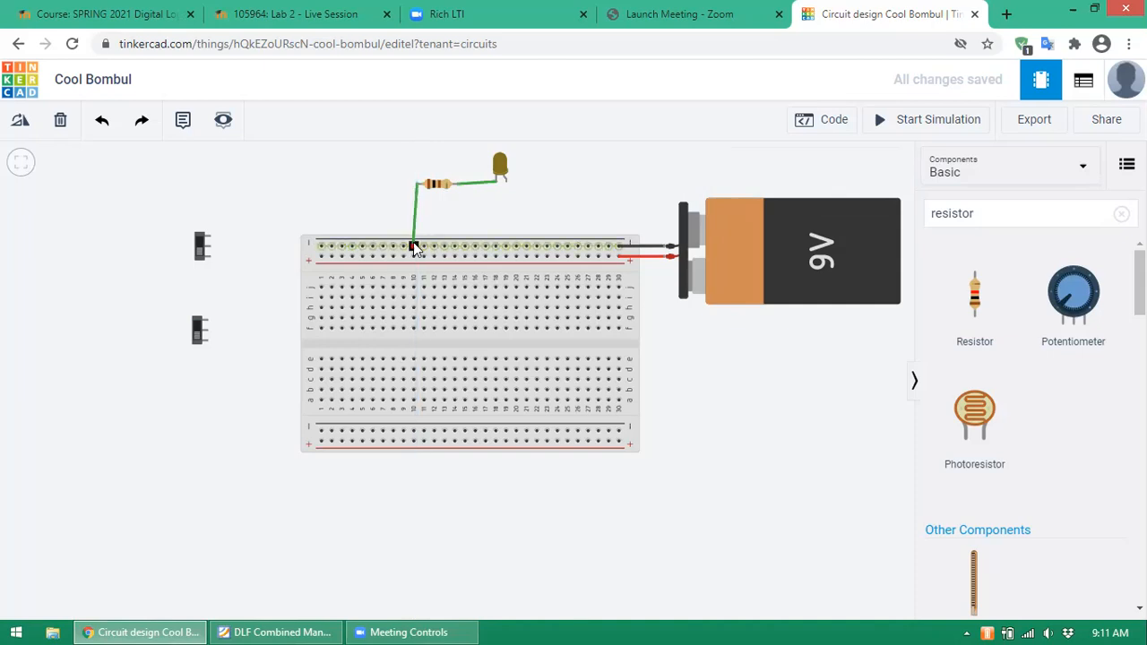
drag(415, 247, 496, 250)
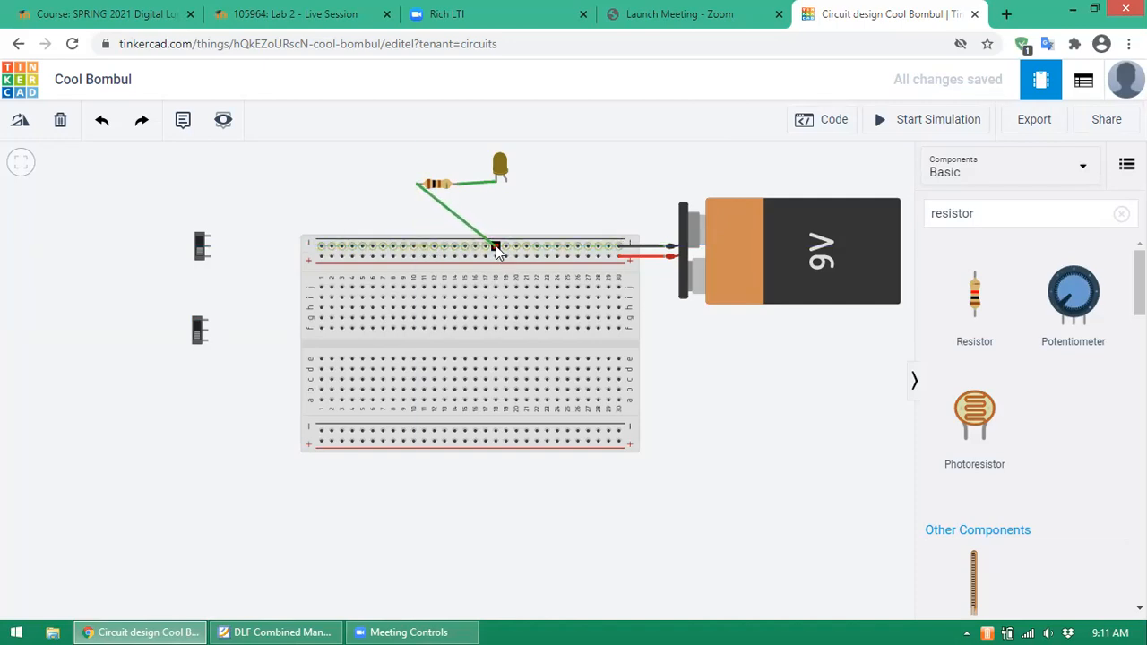
drag(496, 250, 424, 248)
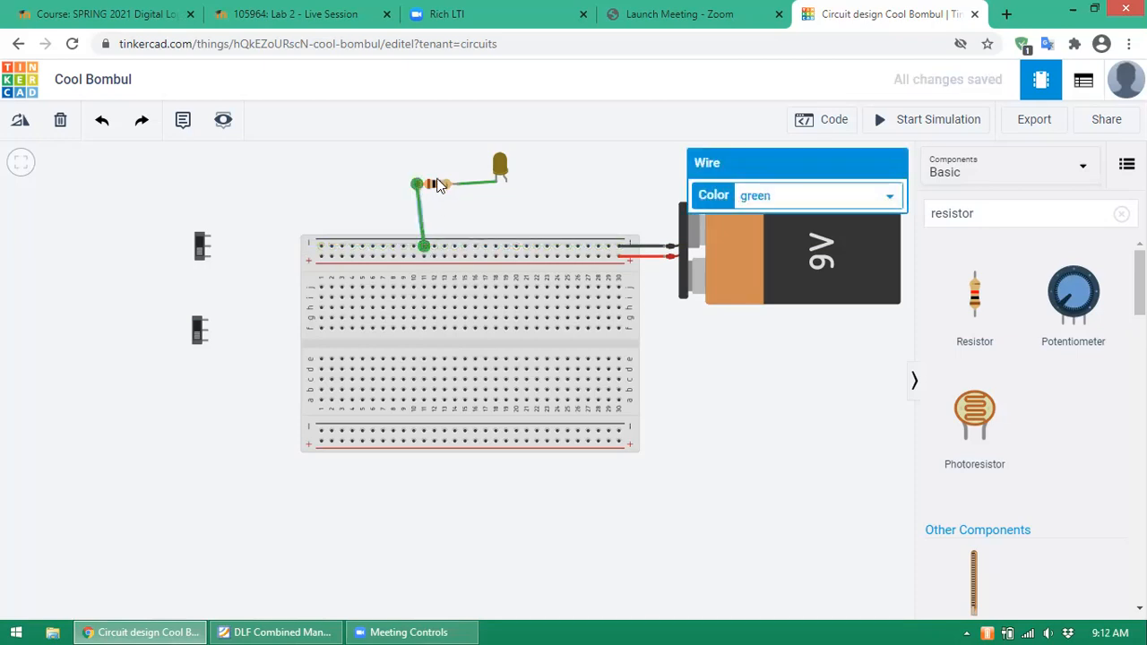
drag(437, 189, 445, 186)
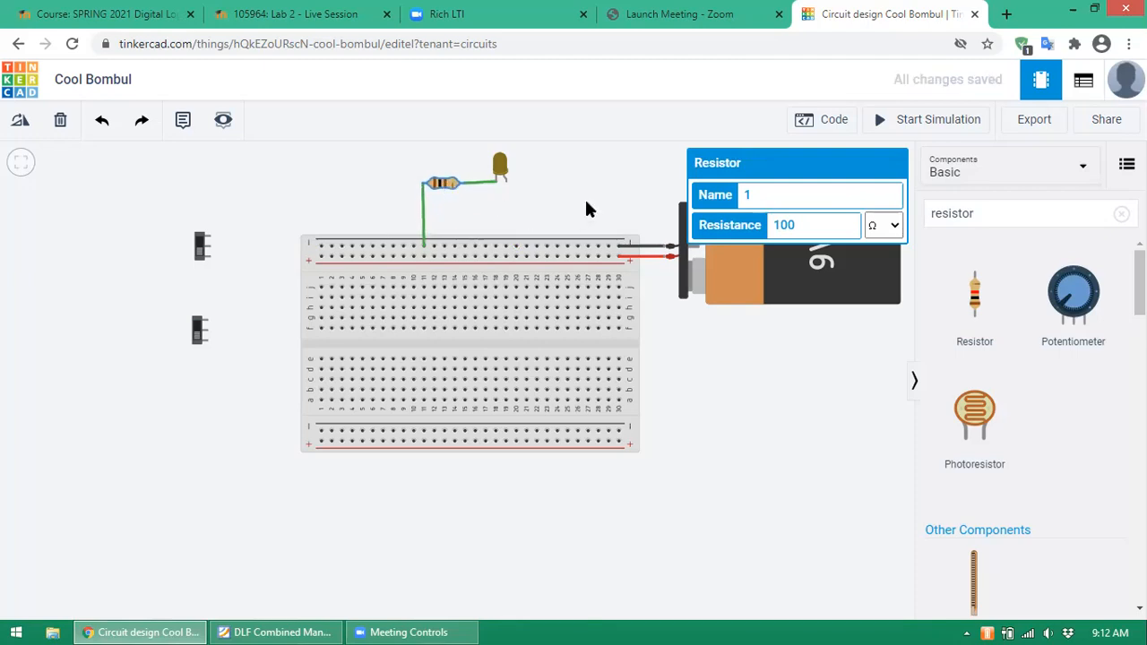
- Colour the vertical resistor-to-rail wire black
click(424, 224)
click(891, 196)
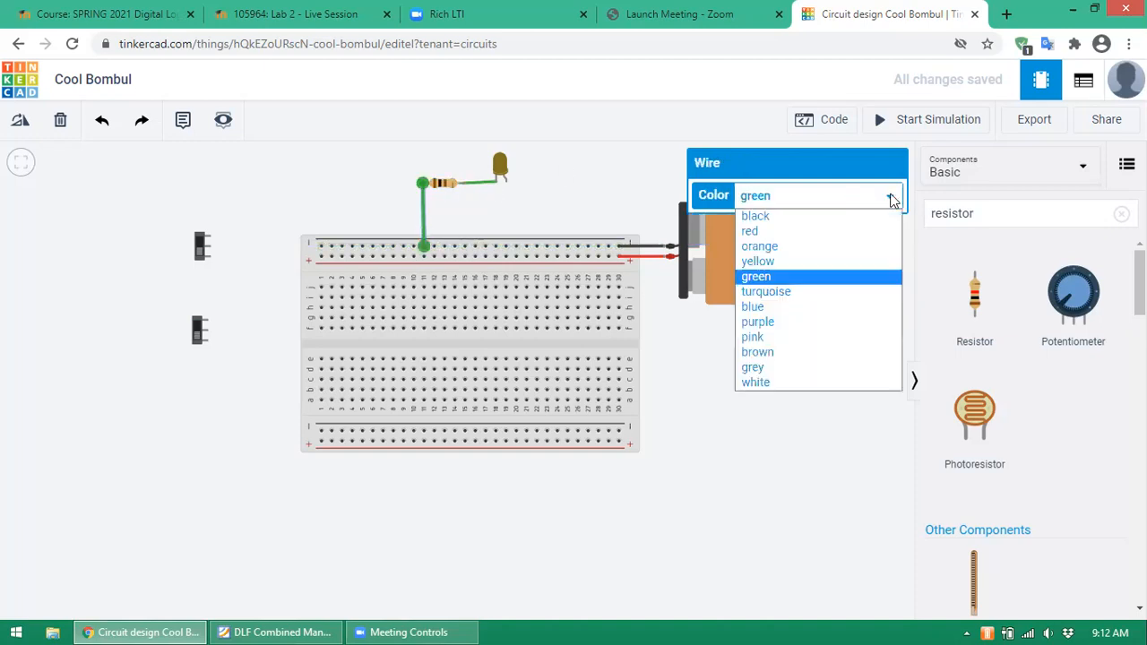
click(809, 216)
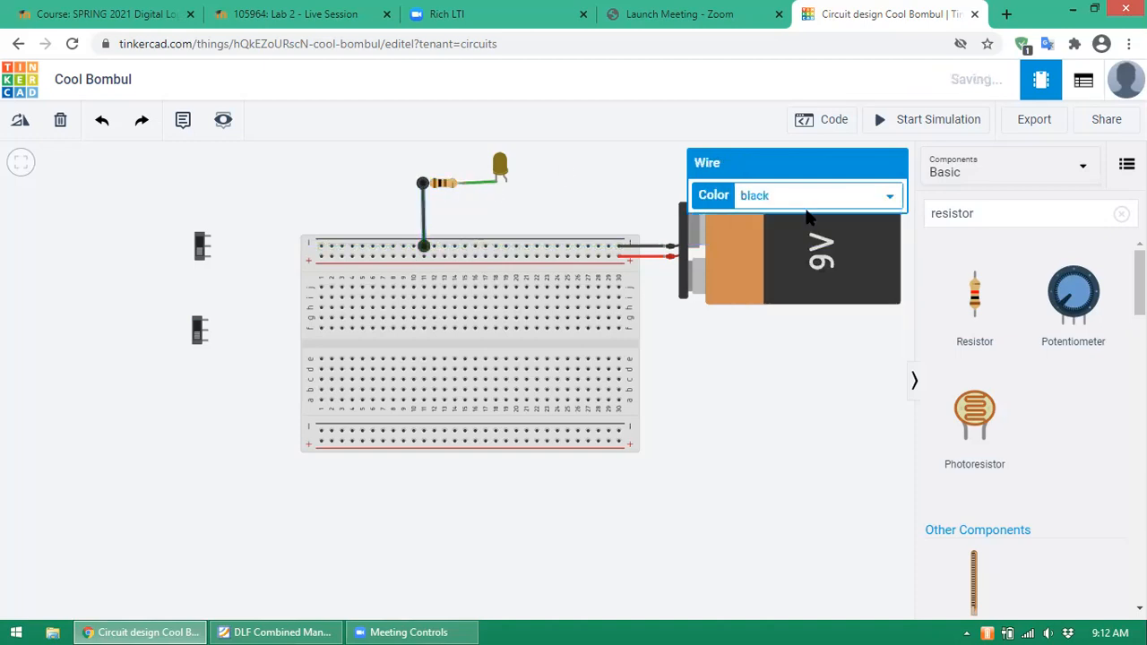
click(559, 200)
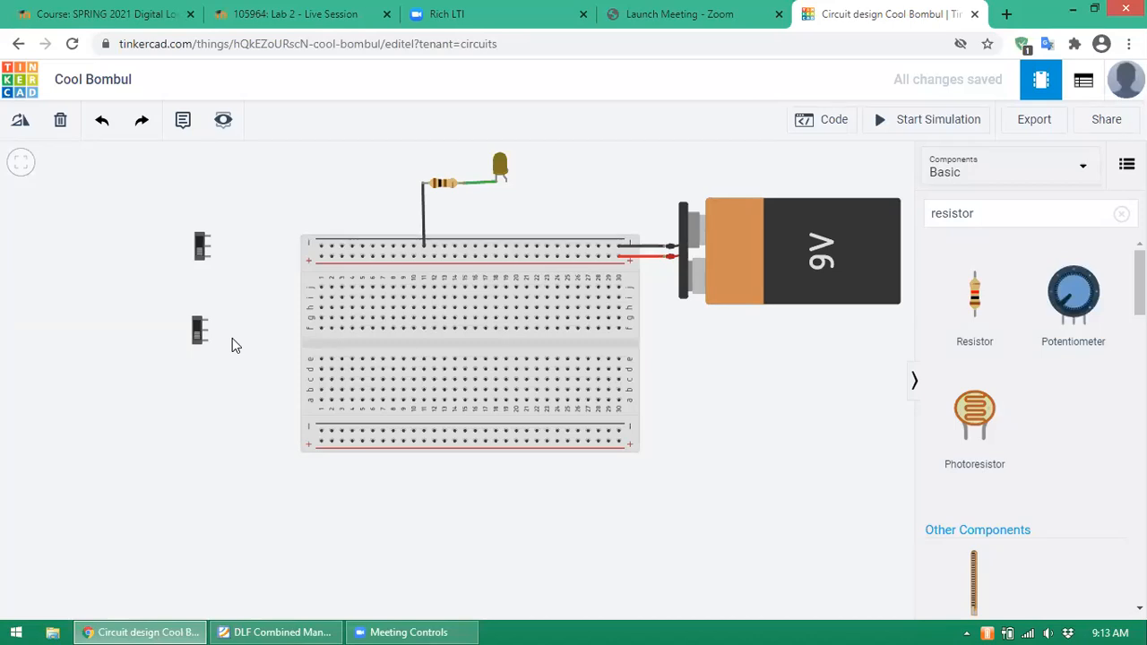
- Wire the upper slide switch's terminal to the leftmost hole of the top negative rail
click(201, 248)
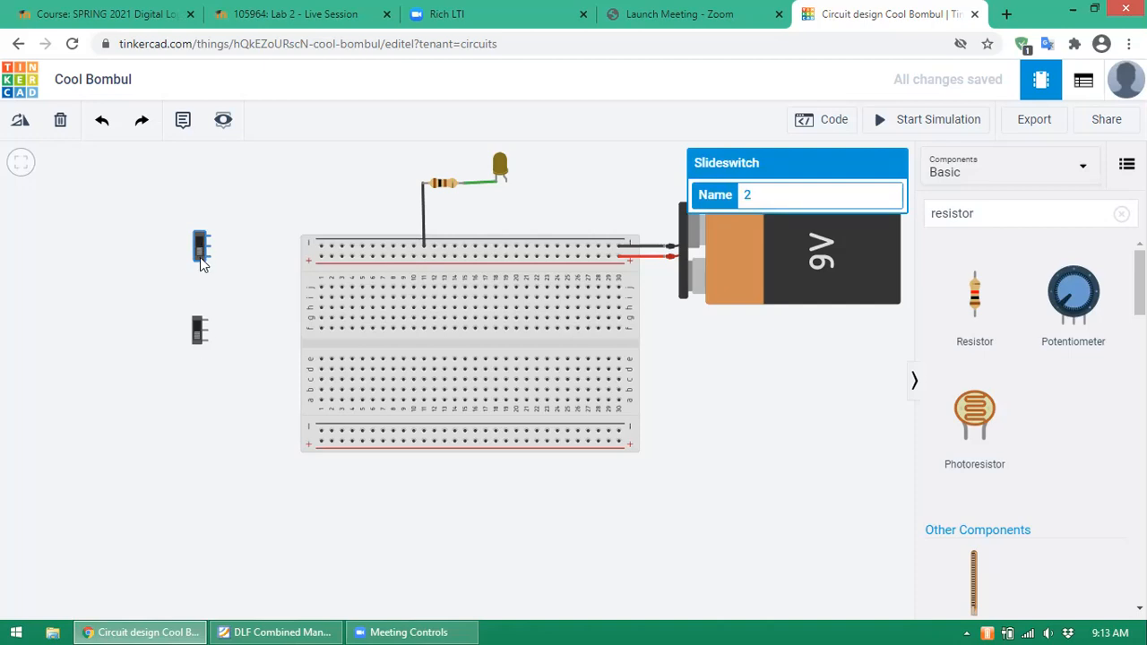
click(553, 167)
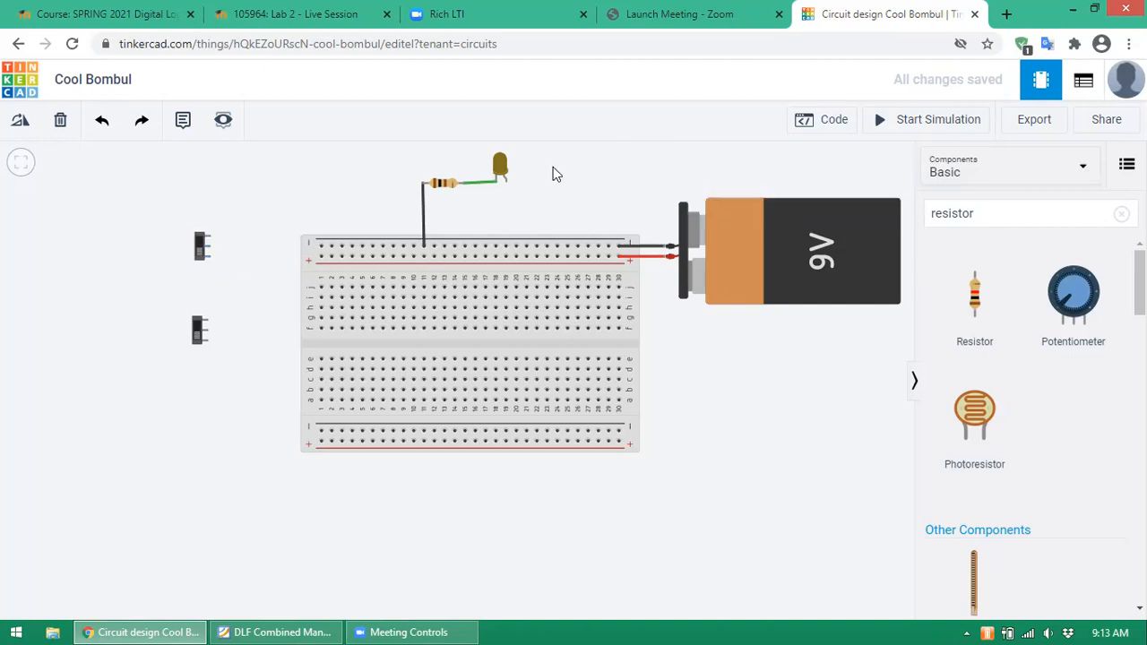
click(207, 235)
click(320, 246)
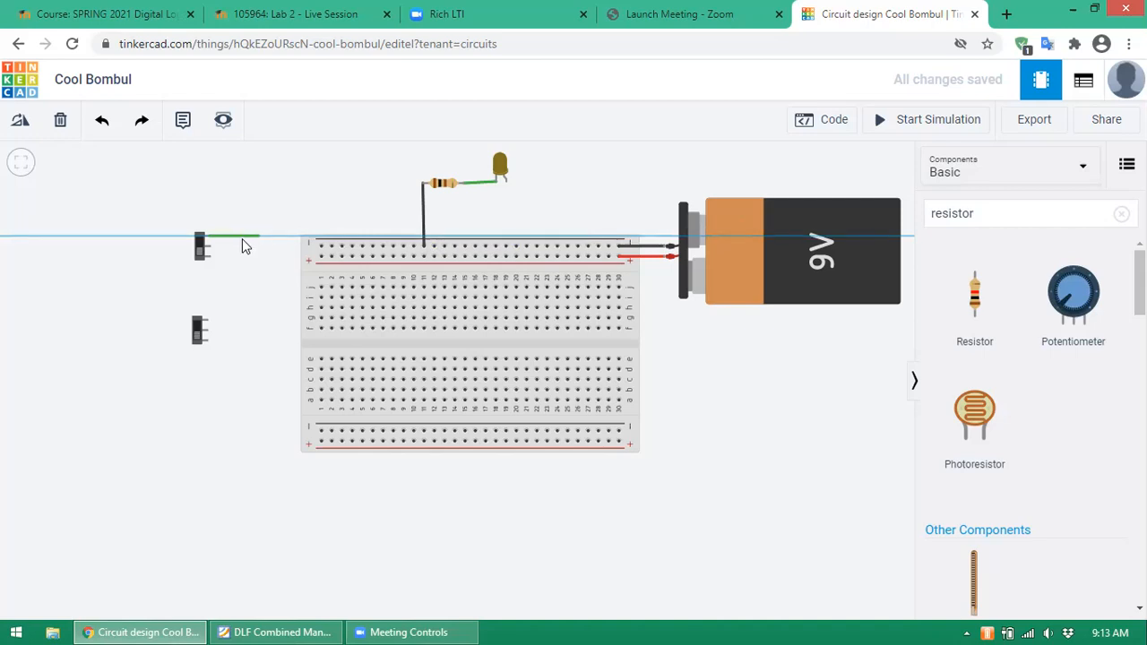
click(321, 247)
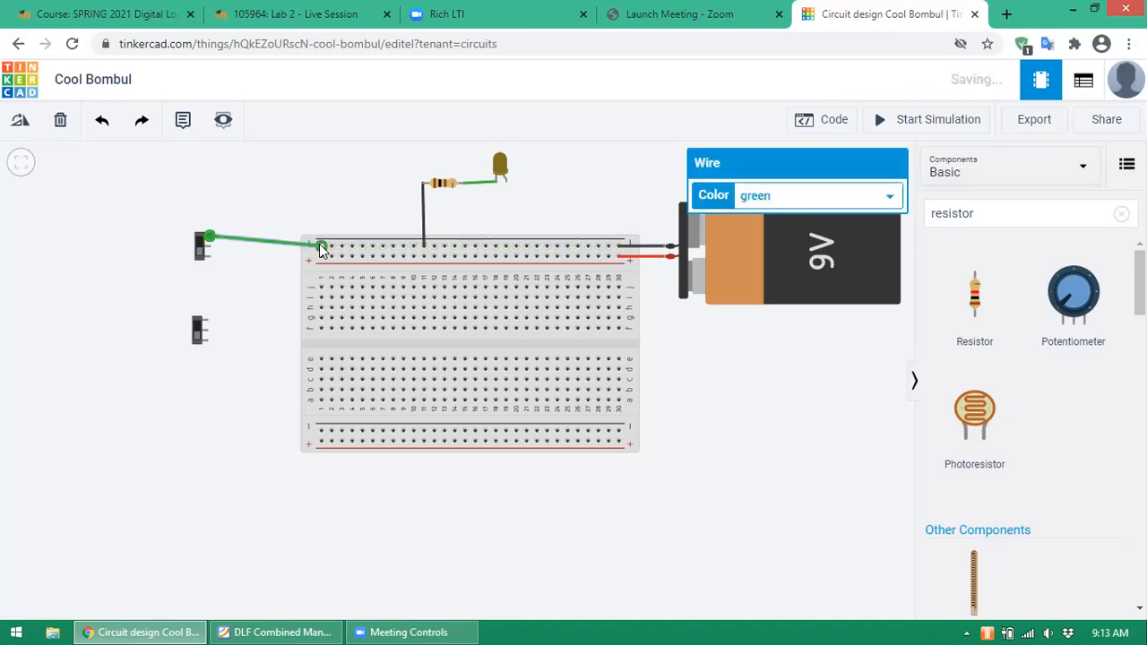
drag(201, 245, 202, 260)
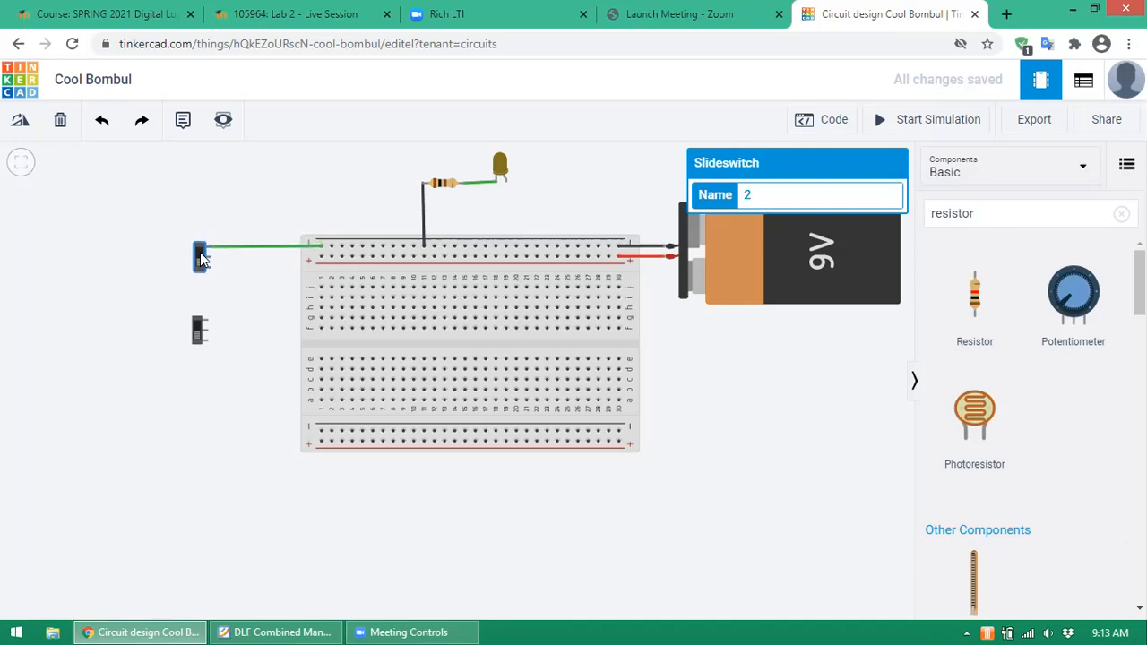
click(280, 247)
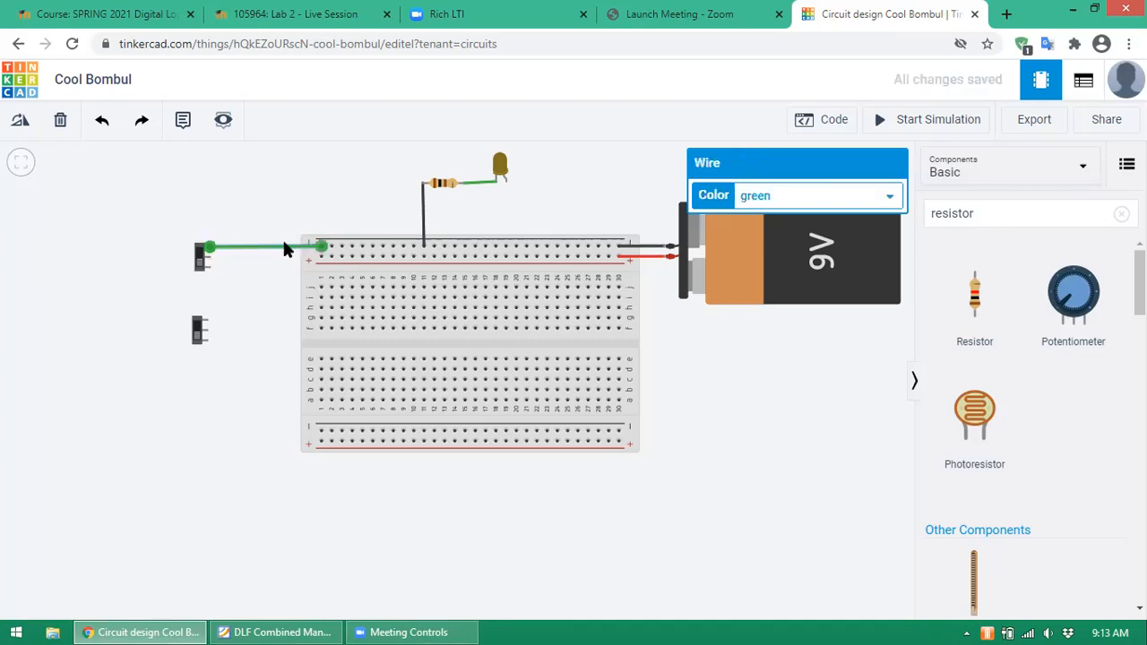
click(891, 194)
- Colour the upper switch's rail wire black, then wire the lower switch up to the upper switch's terminal
click(793, 217)
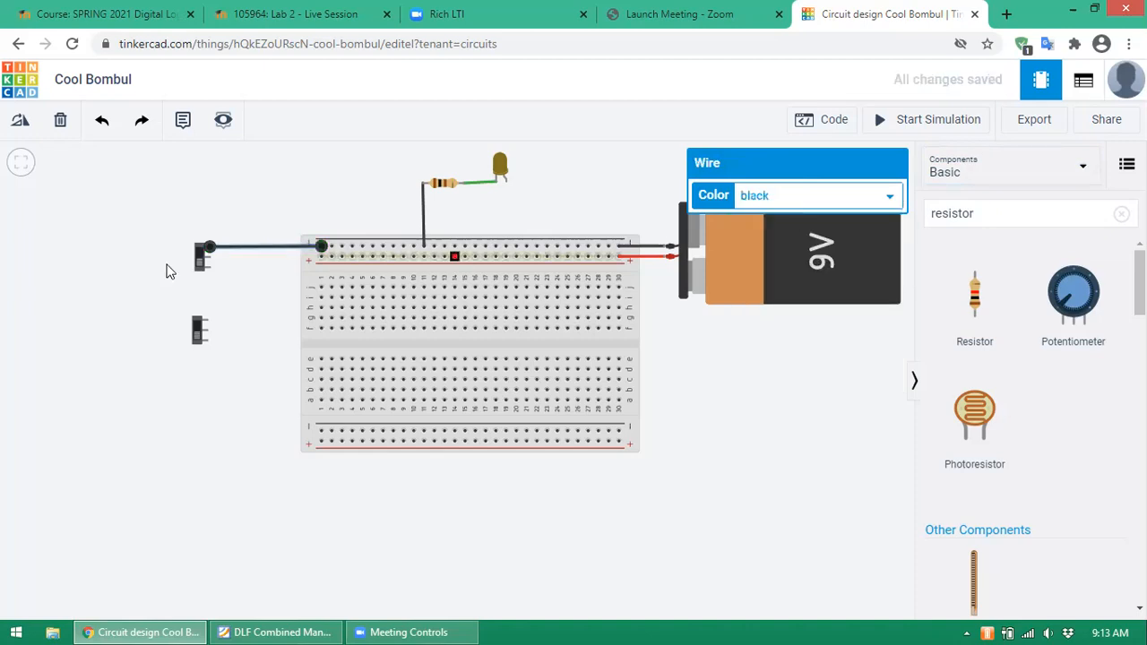
click(200, 257)
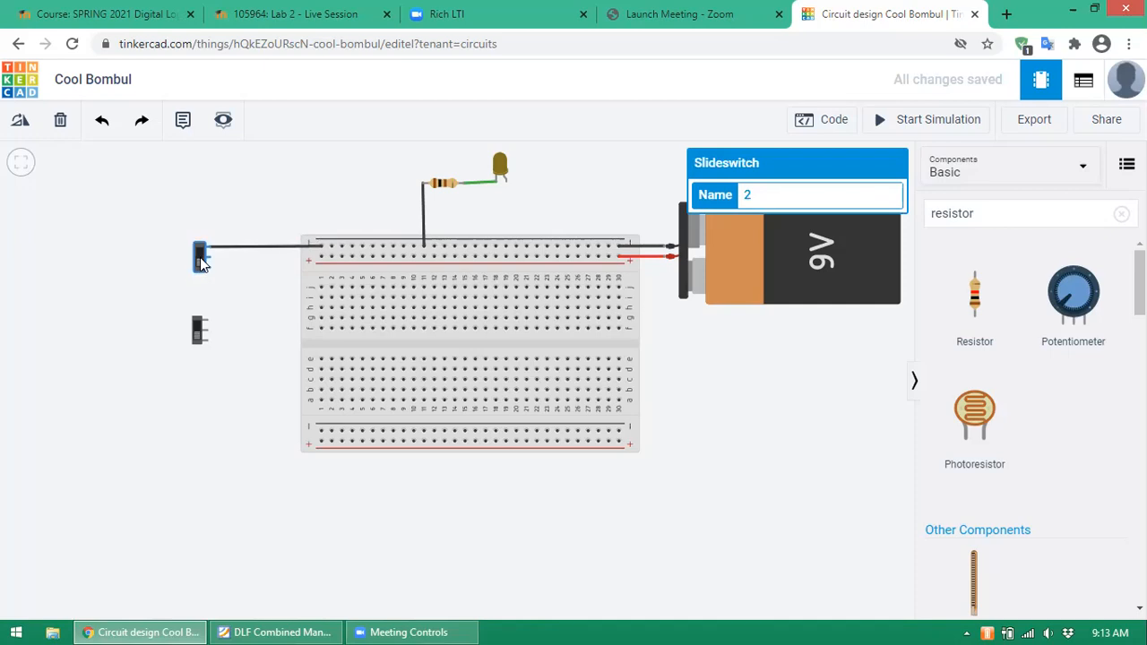
click(207, 323)
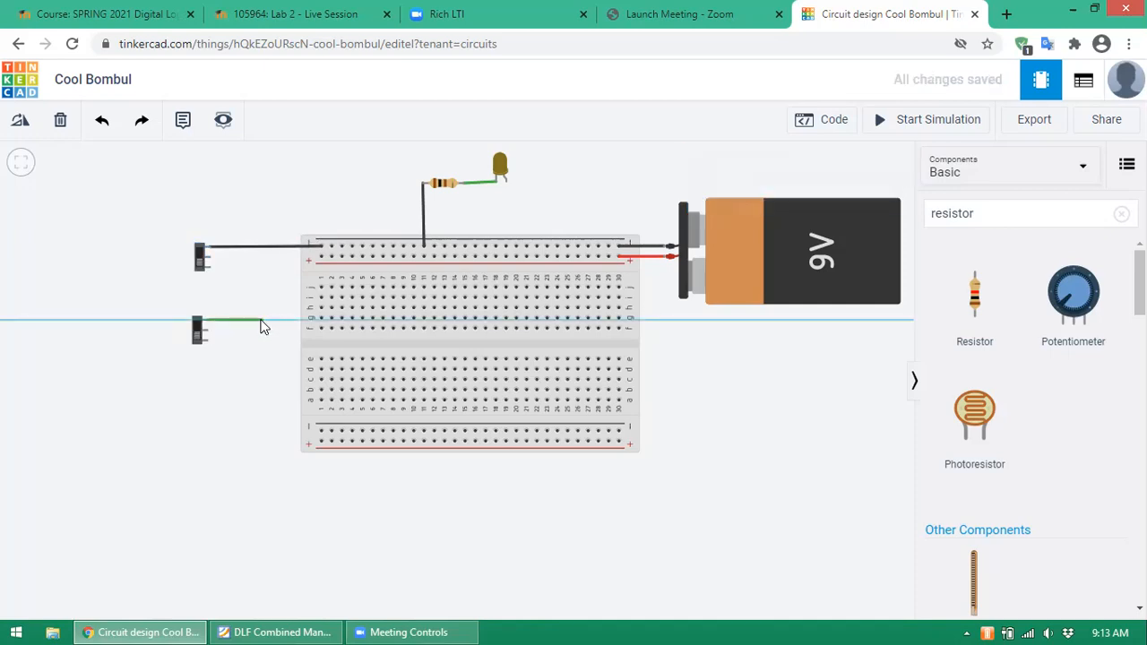
click(258, 320)
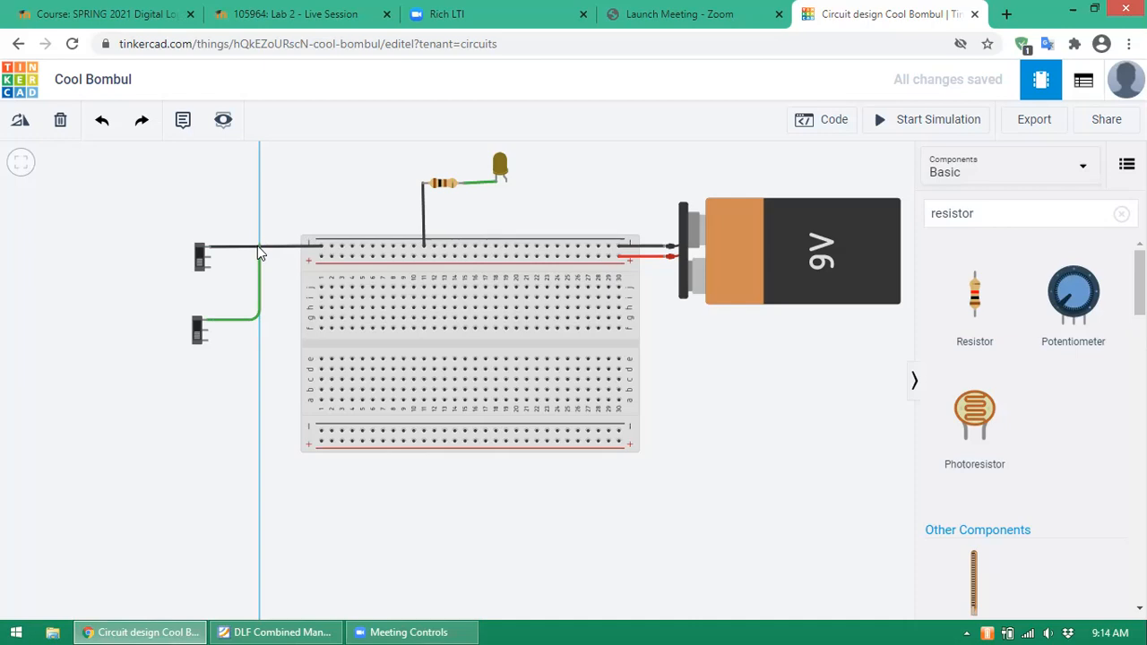
click(258, 246)
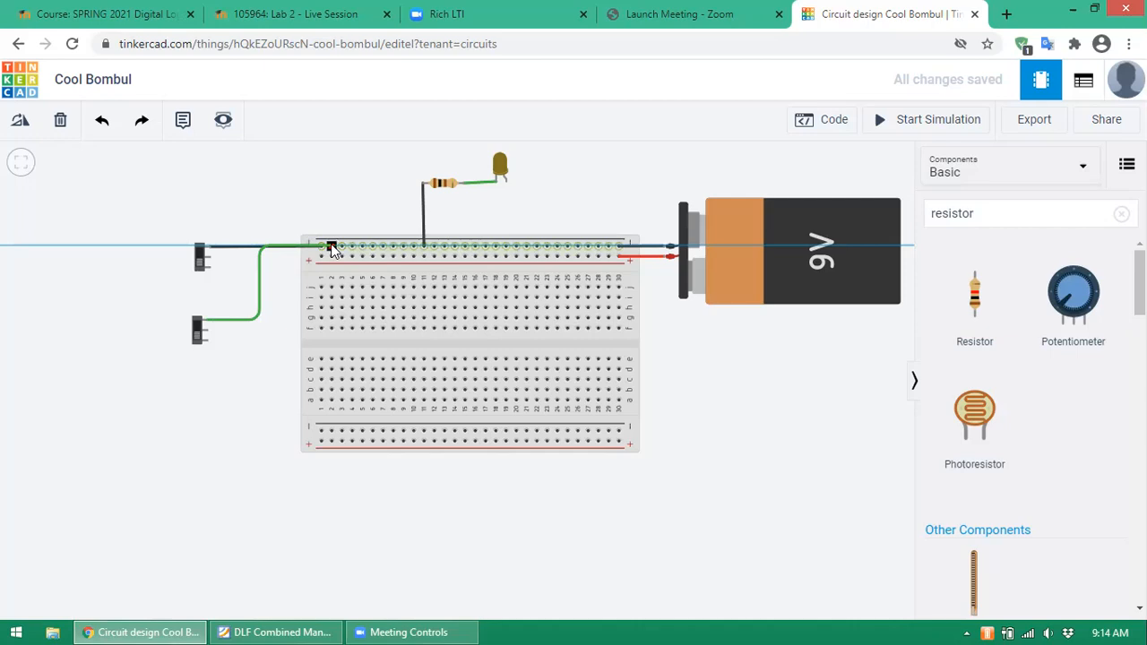
click(208, 251)
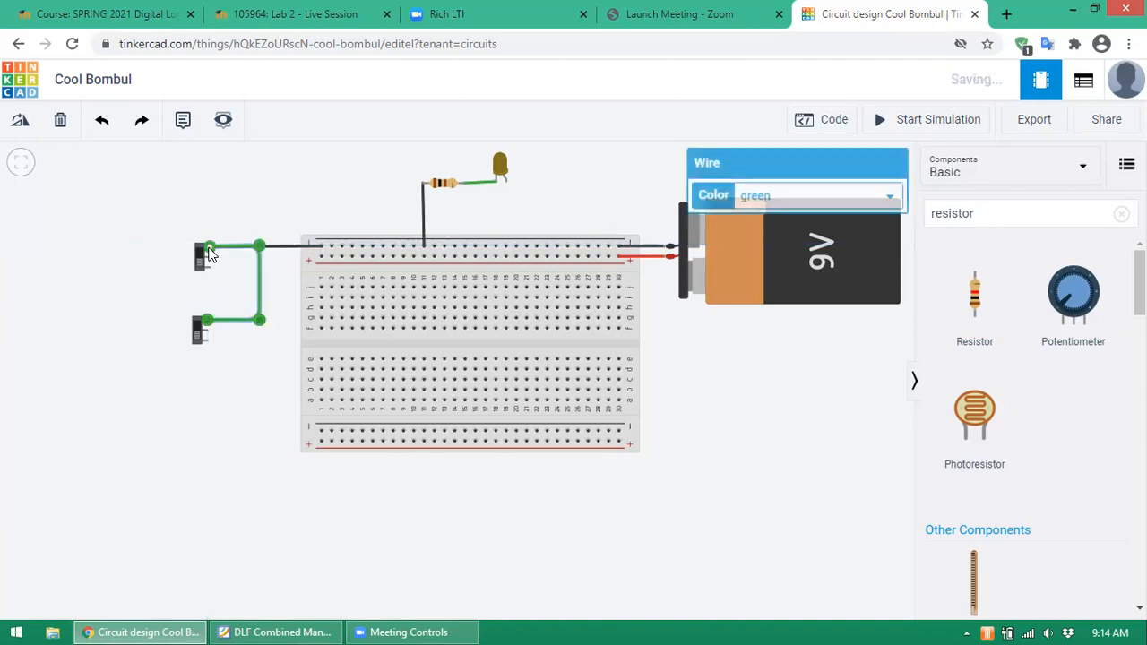
click(272, 190)
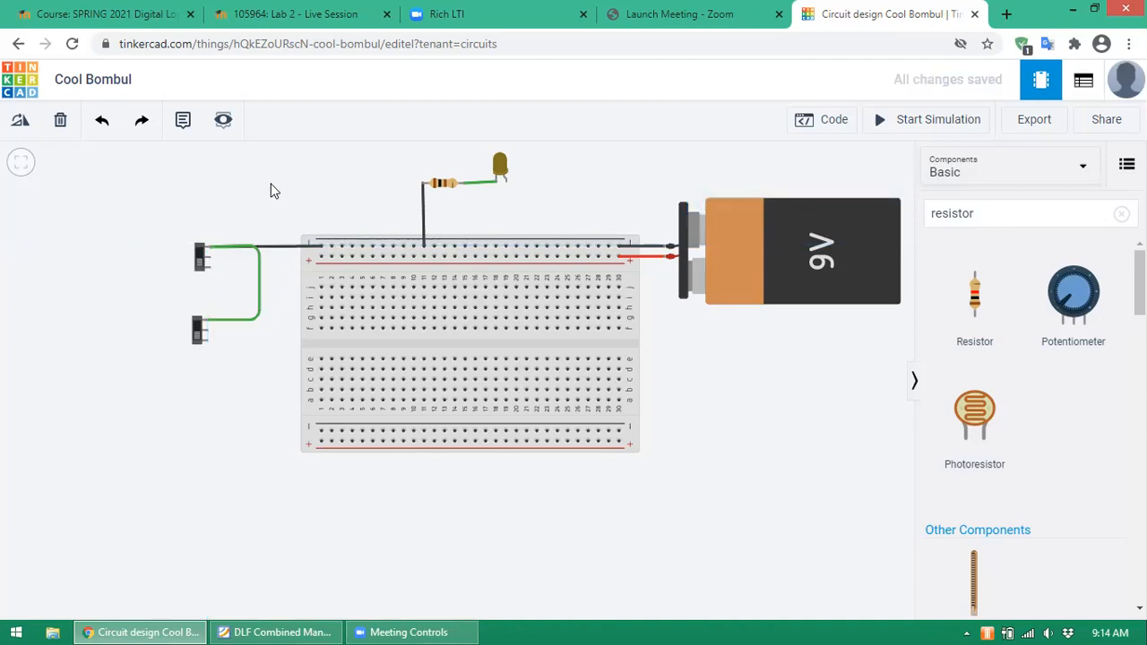
- Colour the new switch-to-switch wire black
click(258, 265)
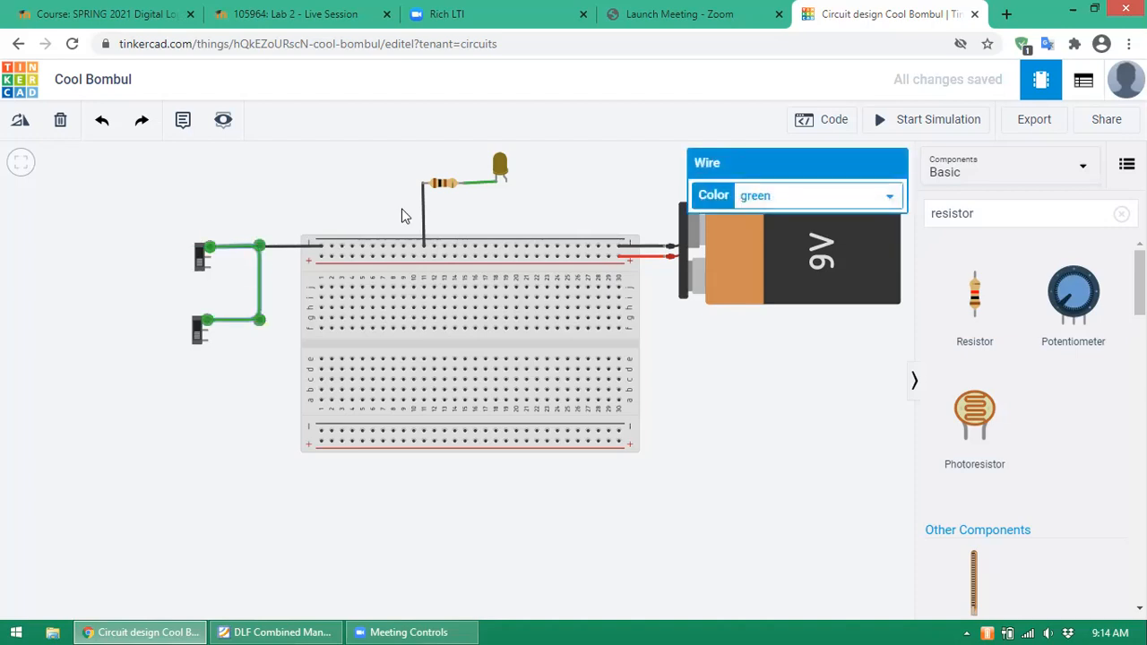
click(887, 195)
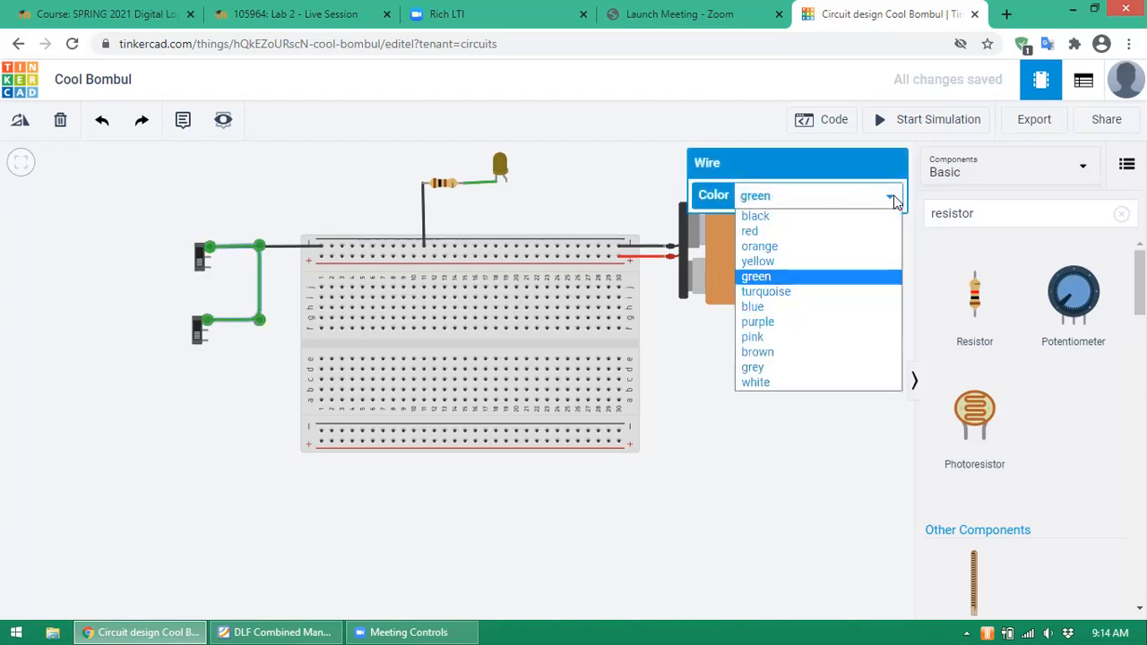
click(778, 216)
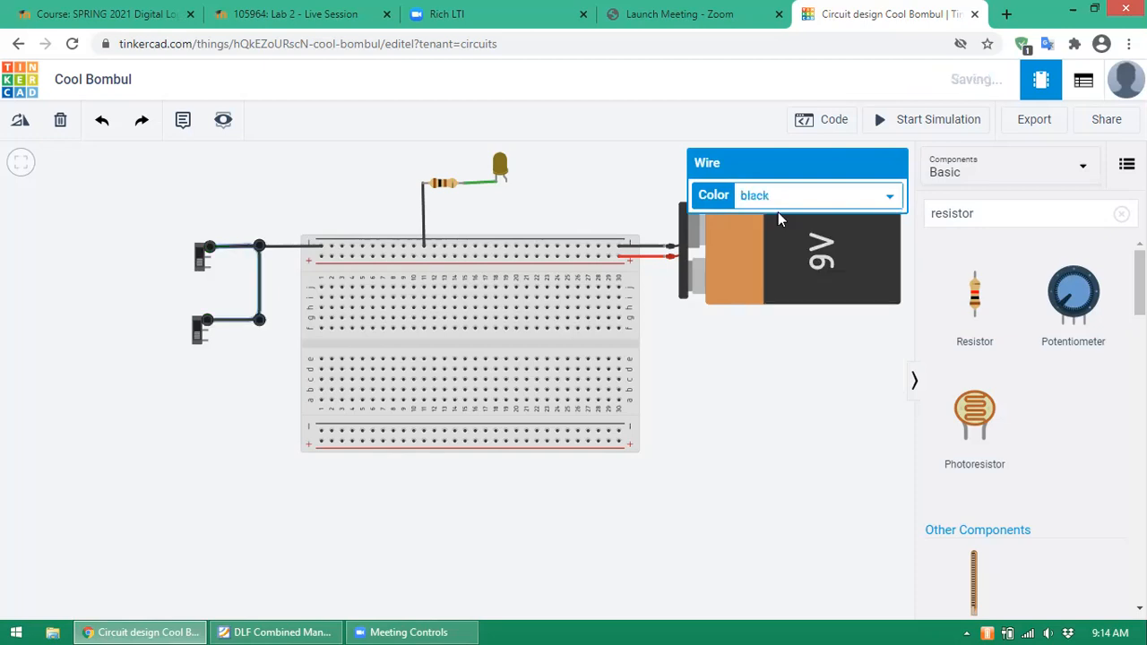
click(210, 206)
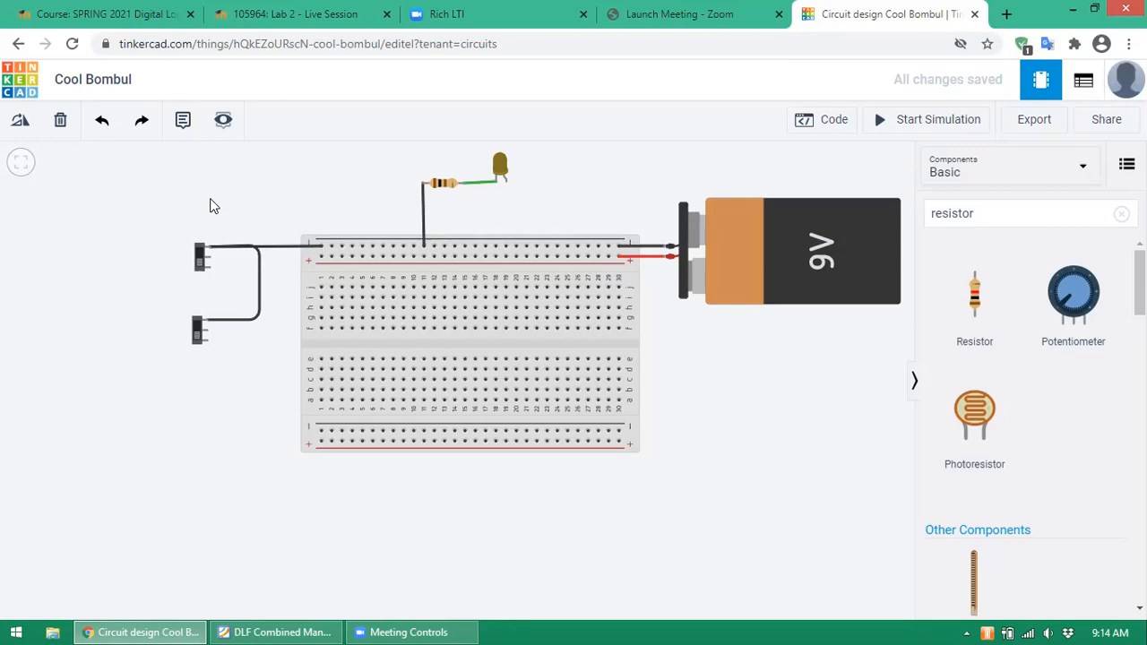
- Route a wire from the upper switch's Terminal 1 around its left side to the top positive rail
click(210, 267)
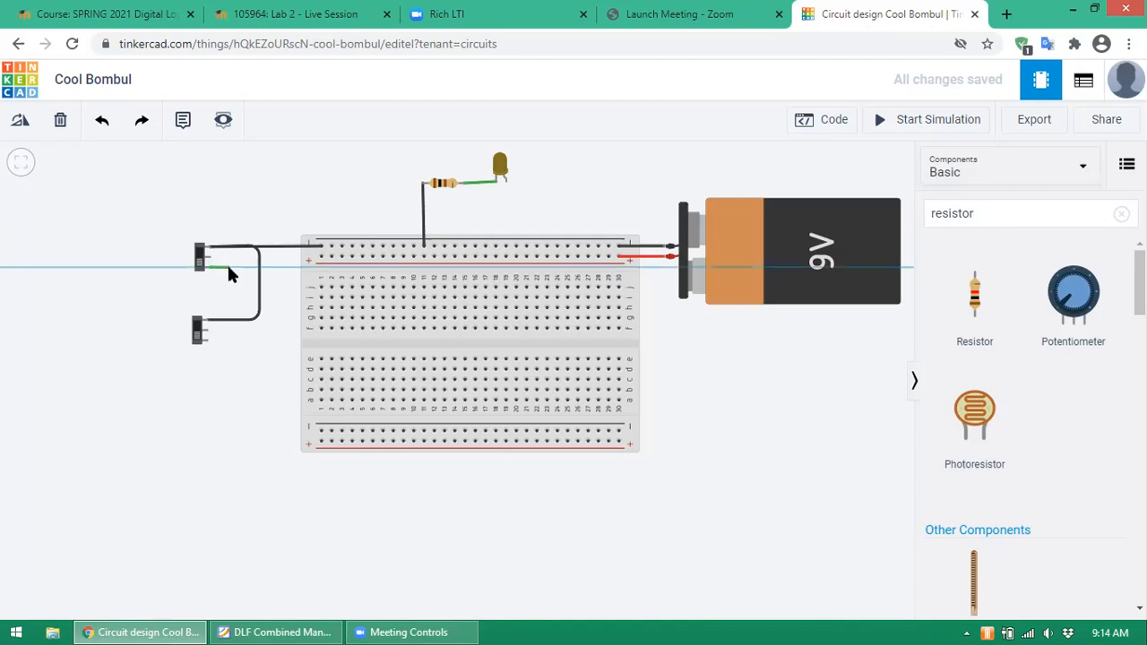
click(226, 268)
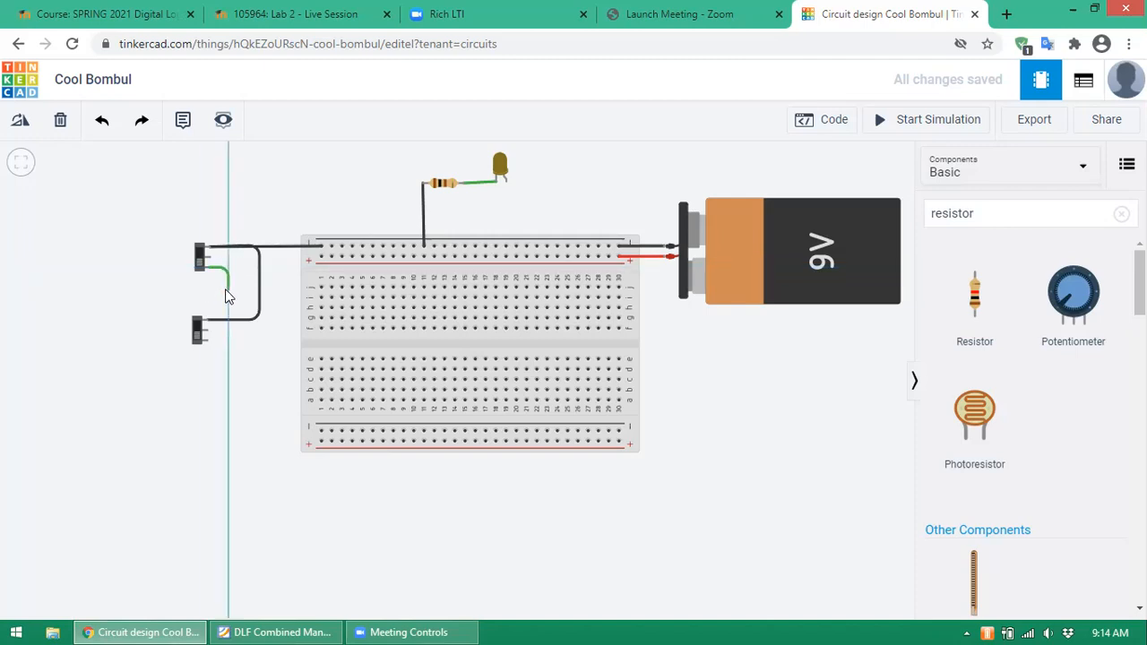
click(226, 289)
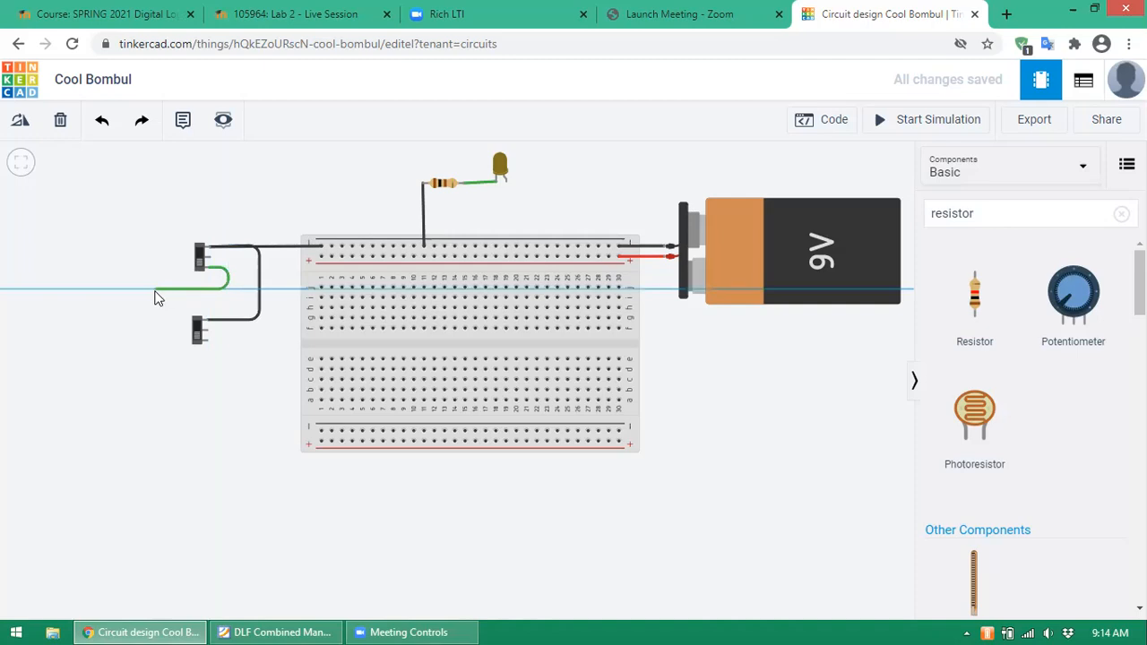
click(155, 288)
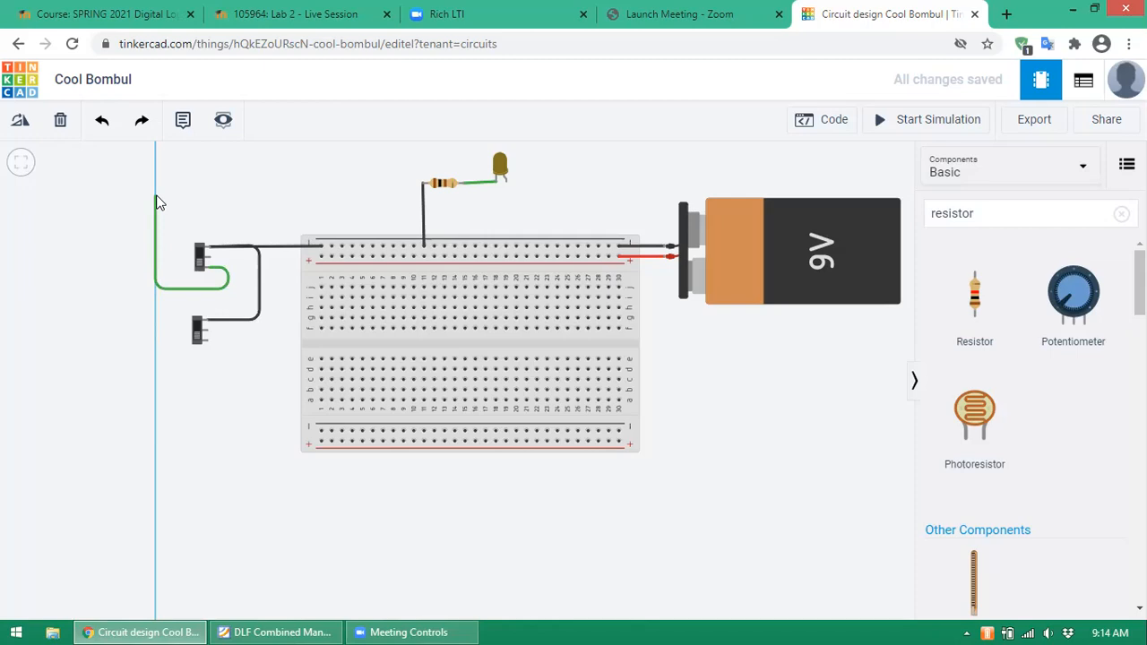
click(156, 195)
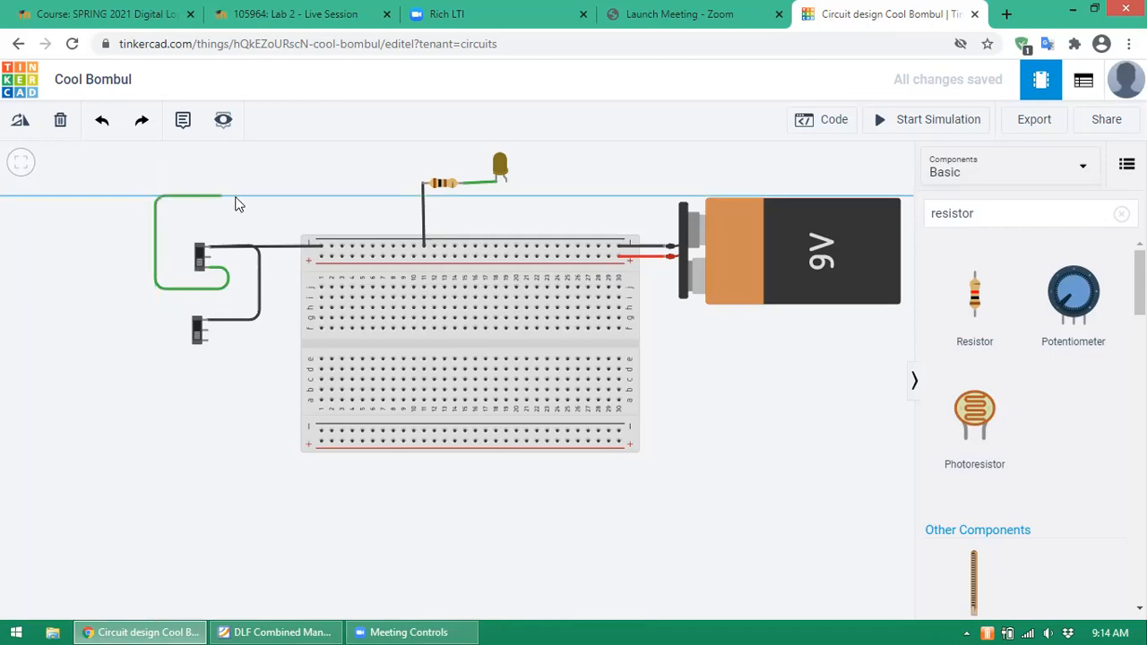
click(355, 201)
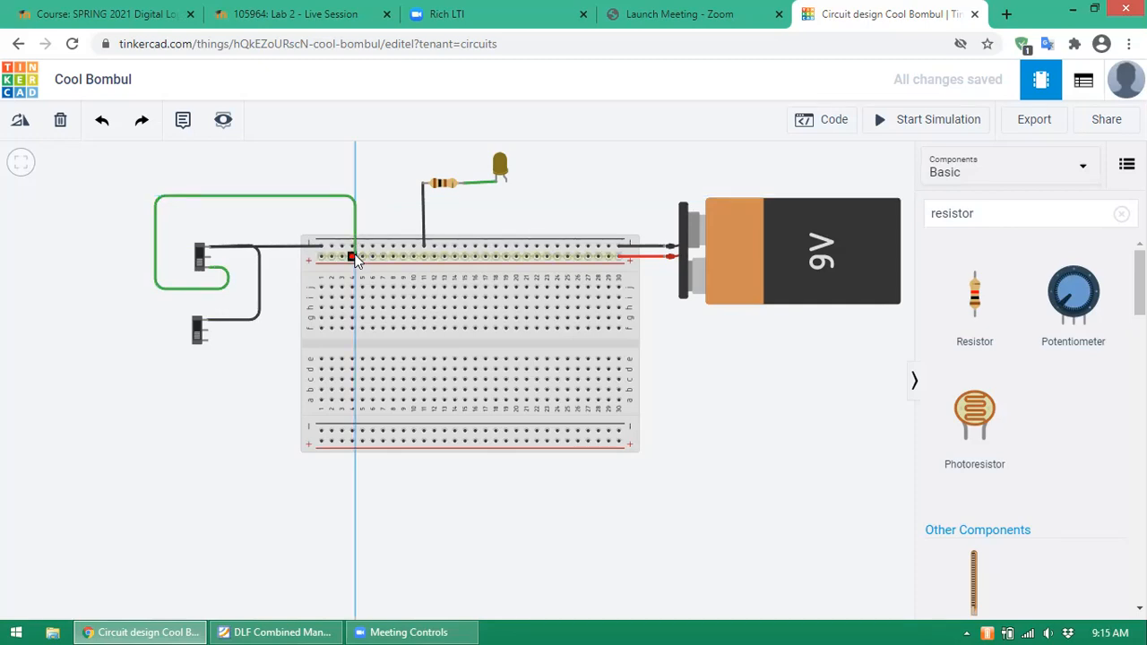
click(353, 257)
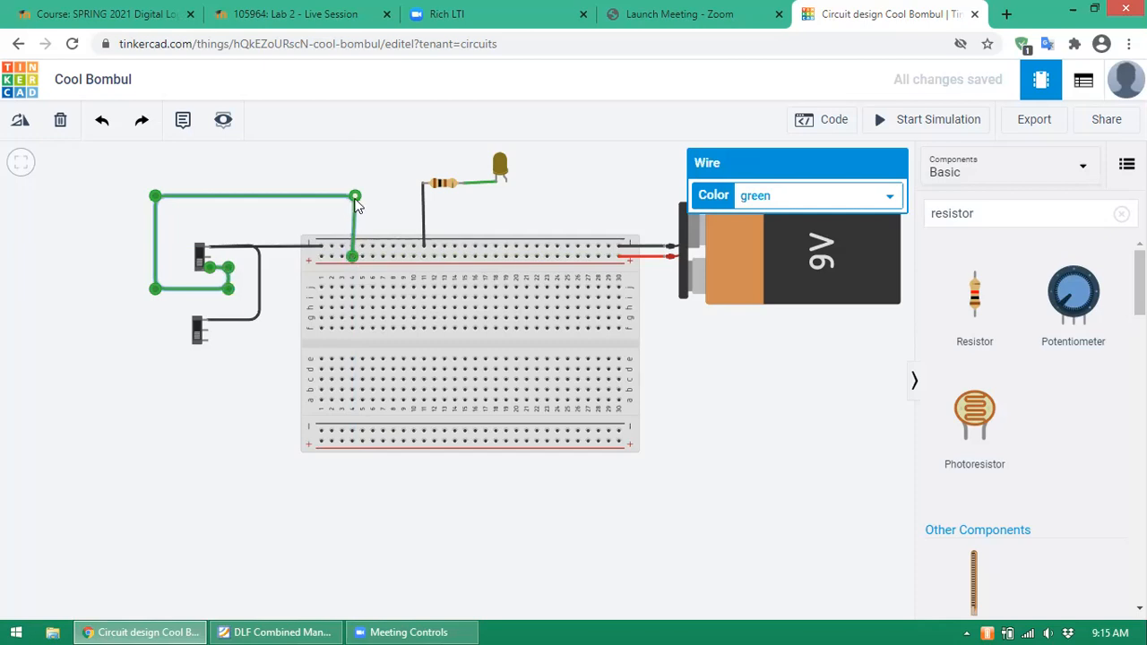
drag(356, 203, 352, 196)
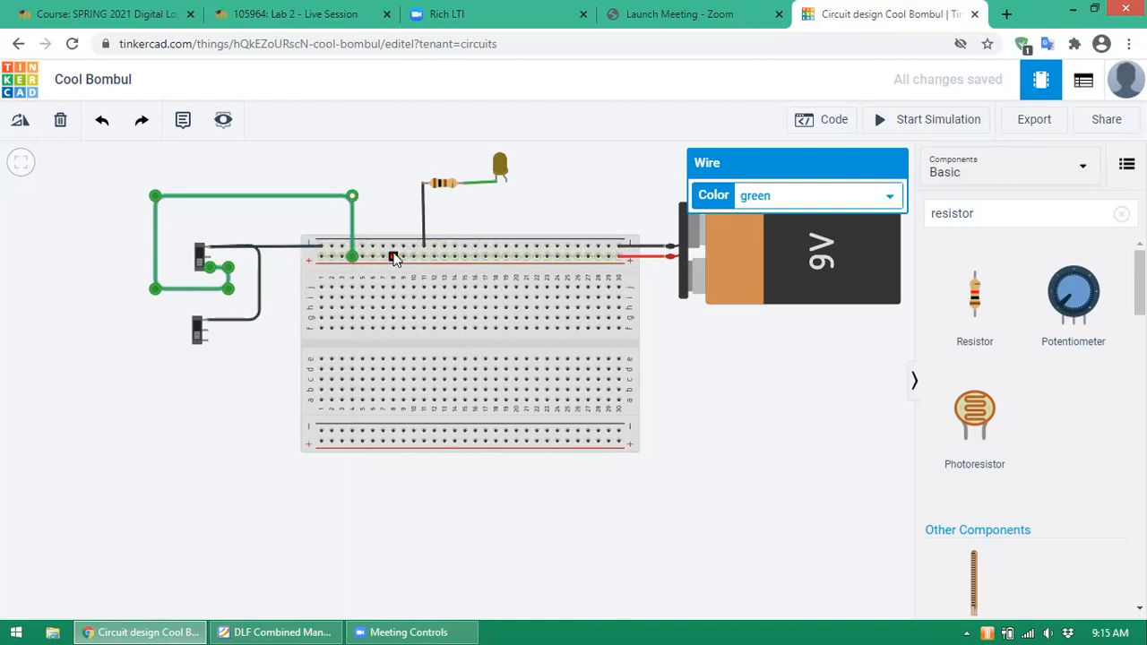
- Colour the looping wire red
click(895, 193)
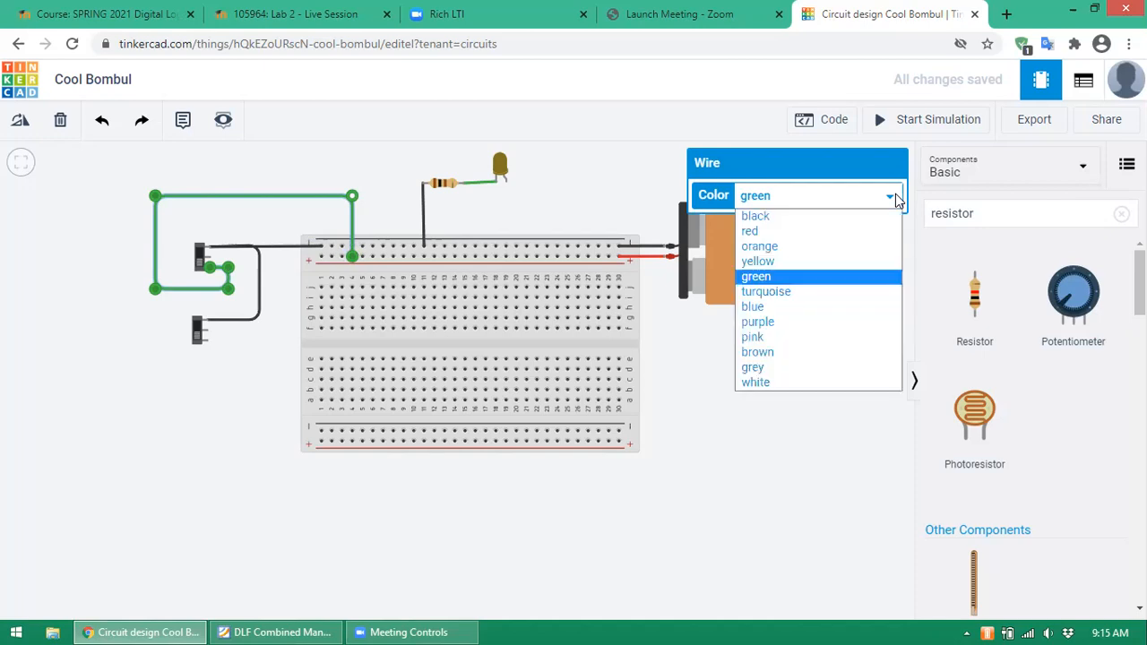
click(811, 233)
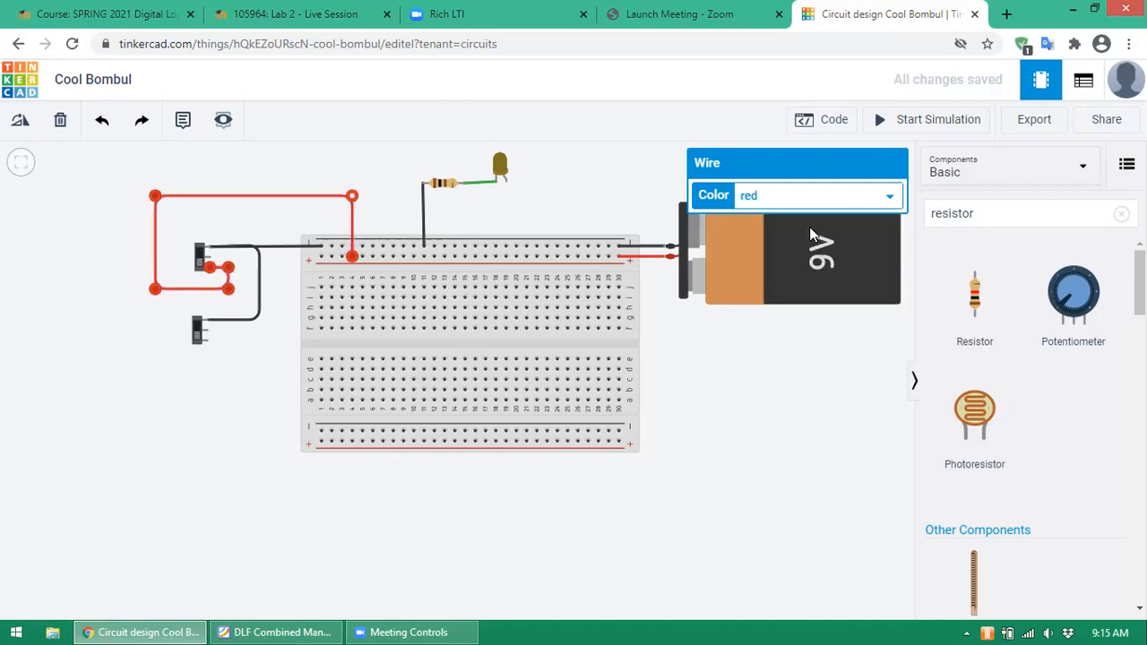
click(261, 263)
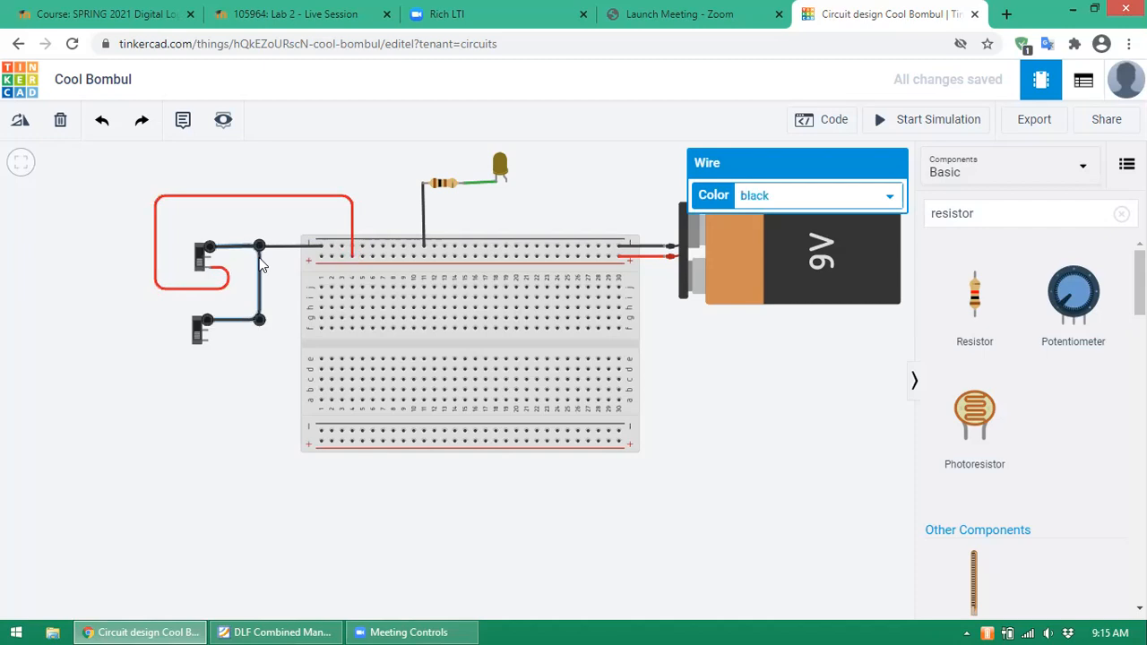
- Delete the black wire between the switches and the switch-to-breadboard black wire
click(61, 122)
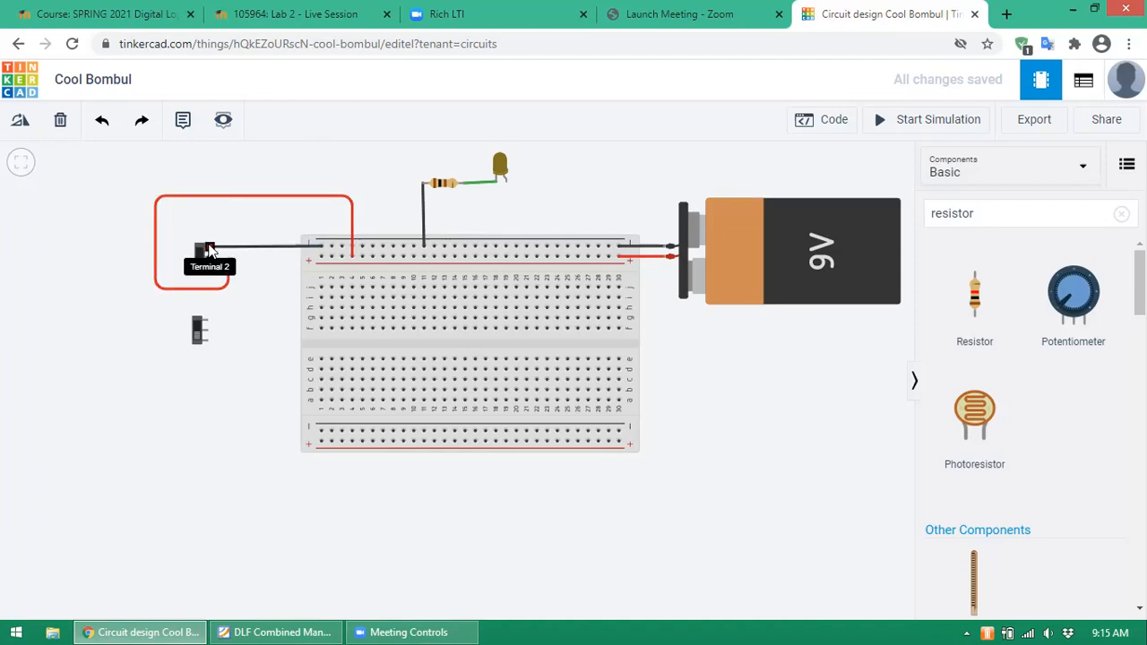
click(240, 249)
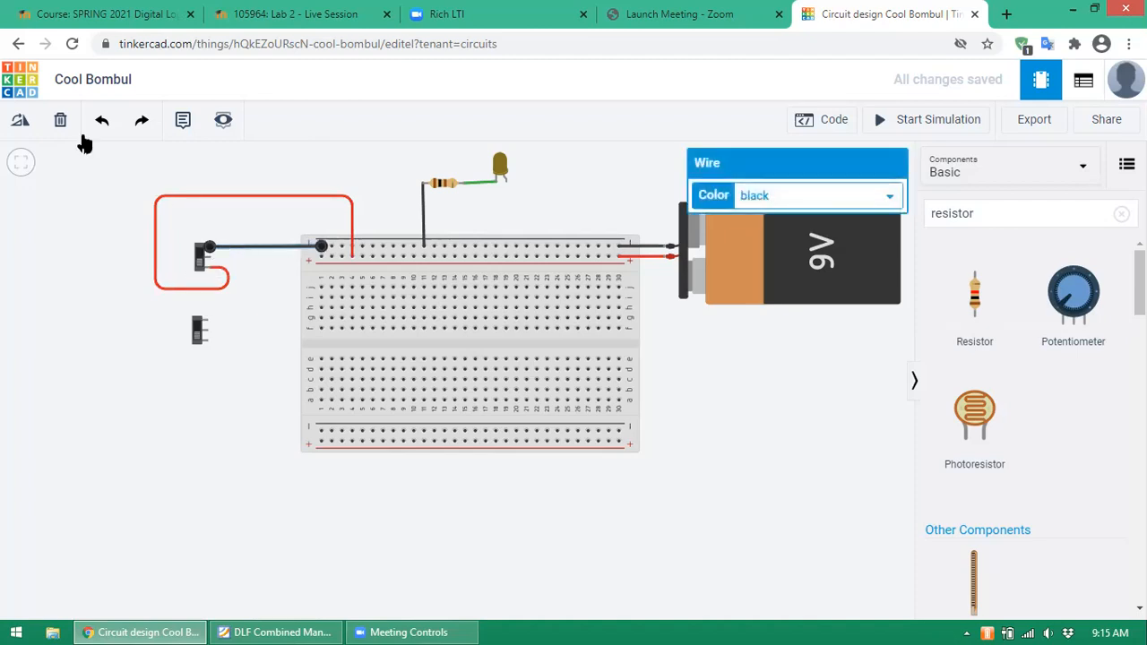
click(61, 124)
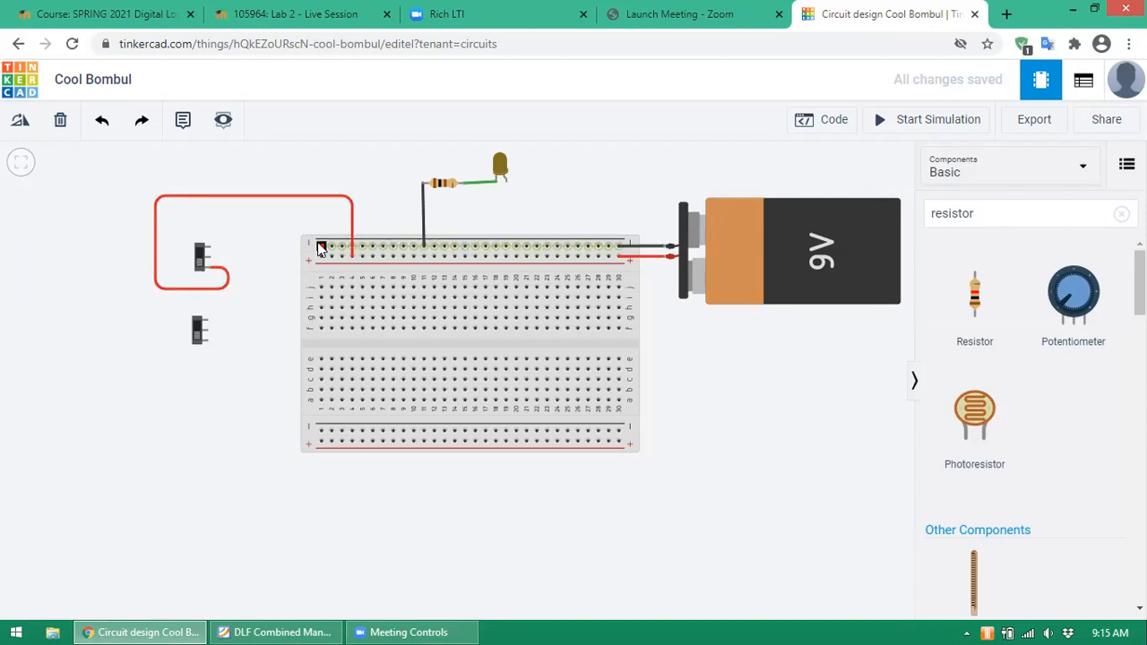
- Wire the top negative rail down to the lower switch's terminal in black
click(321, 248)
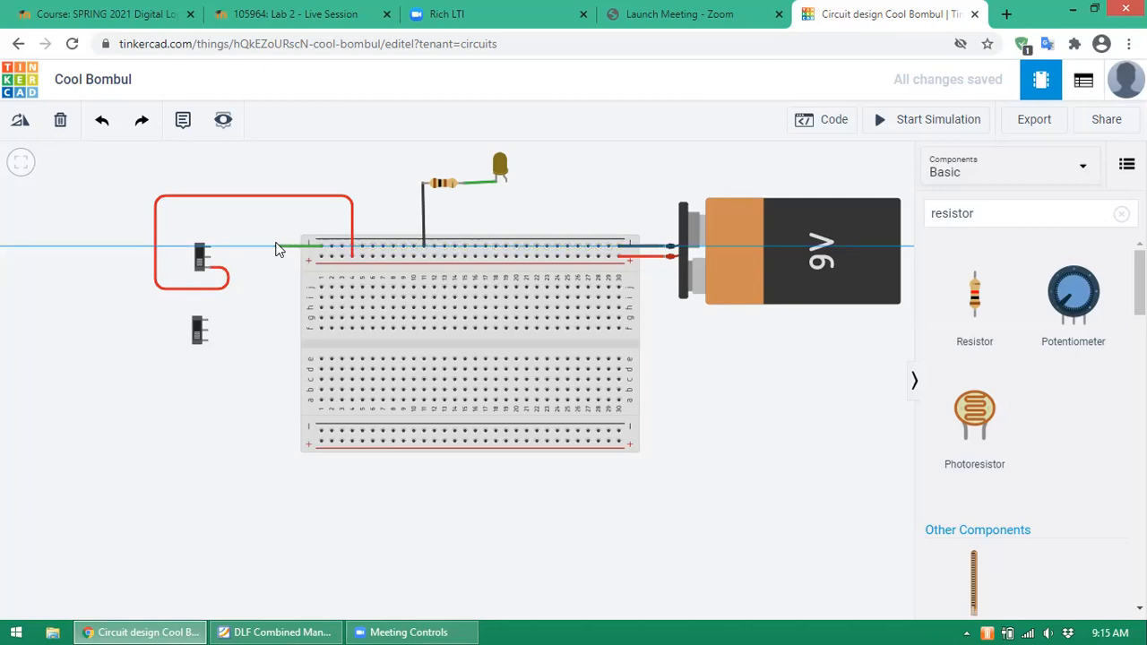
click(276, 250)
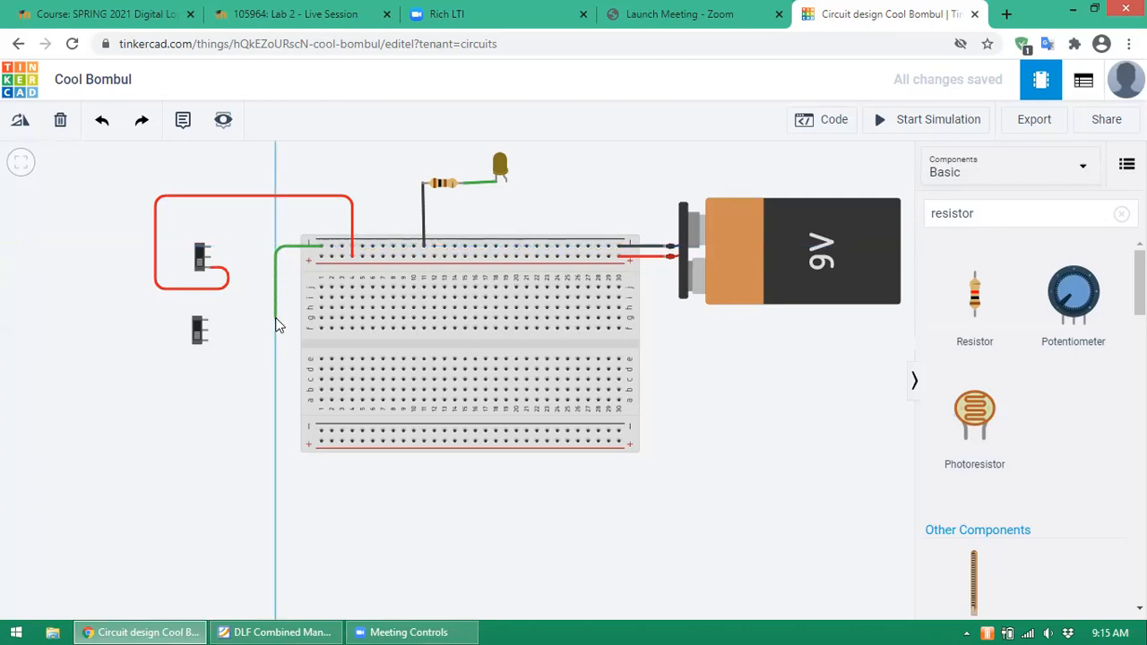
click(276, 315)
click(211, 320)
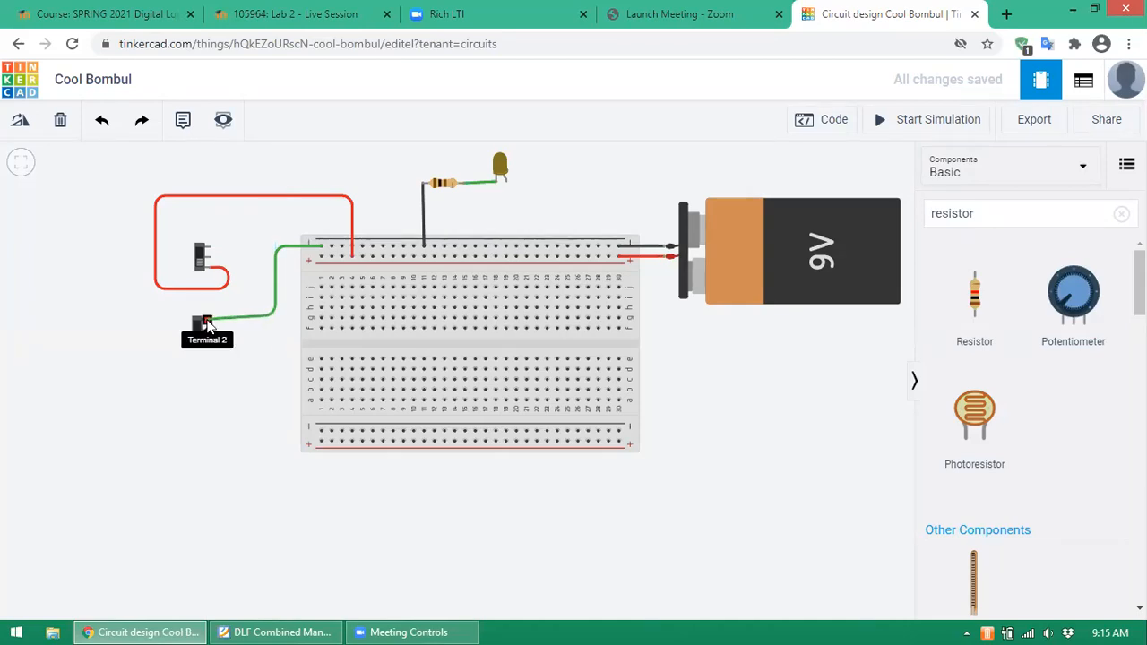
click(207, 324)
drag(276, 320, 277, 328)
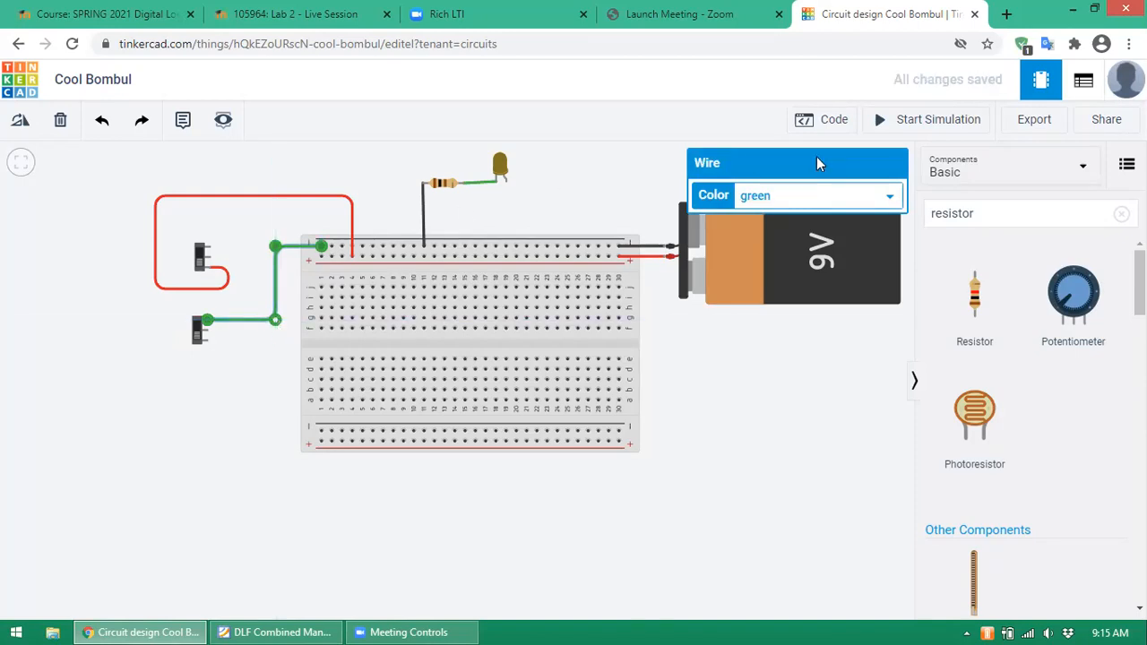
click(889, 196)
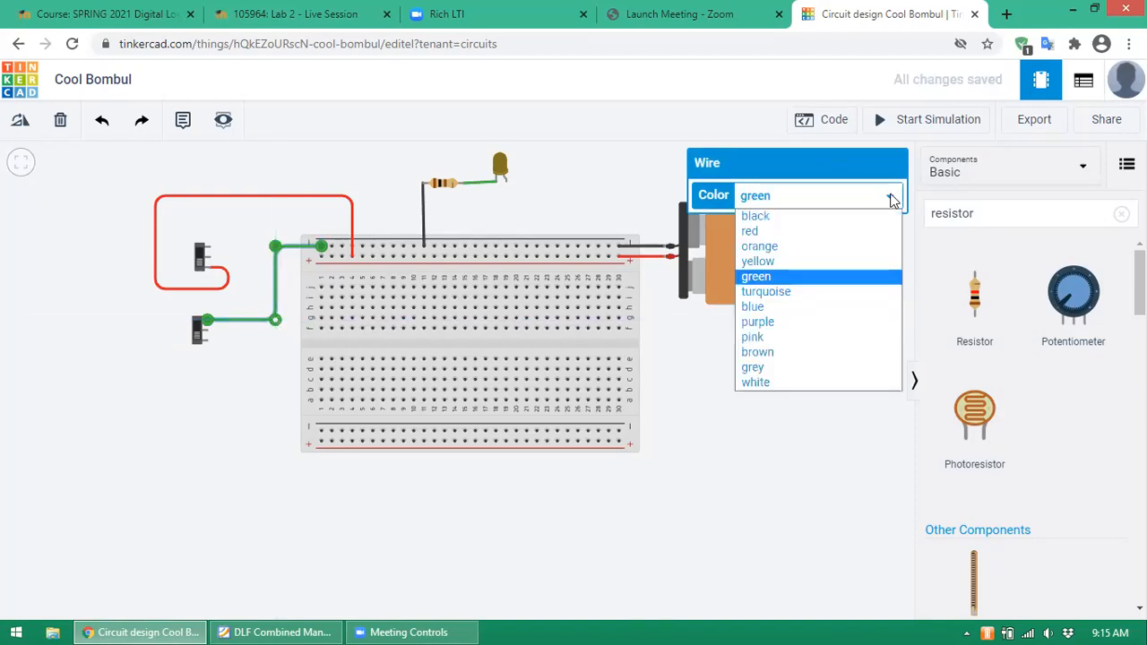
click(781, 219)
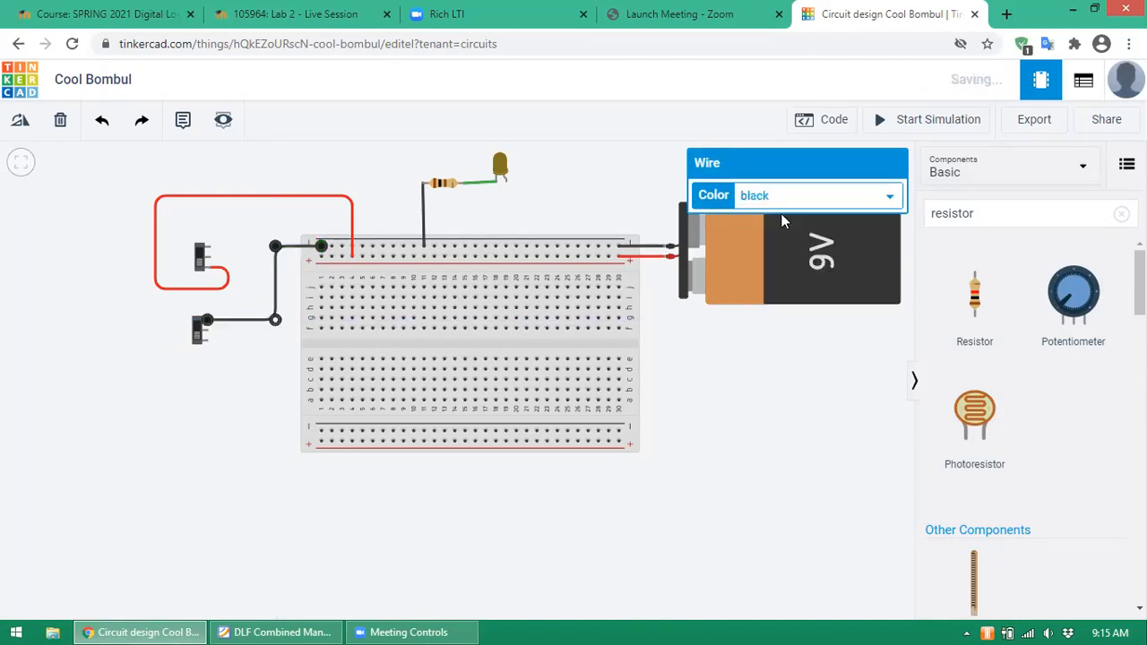
- Wire the upper switch's Terminal 2 to the top negative rail in black
click(207, 248)
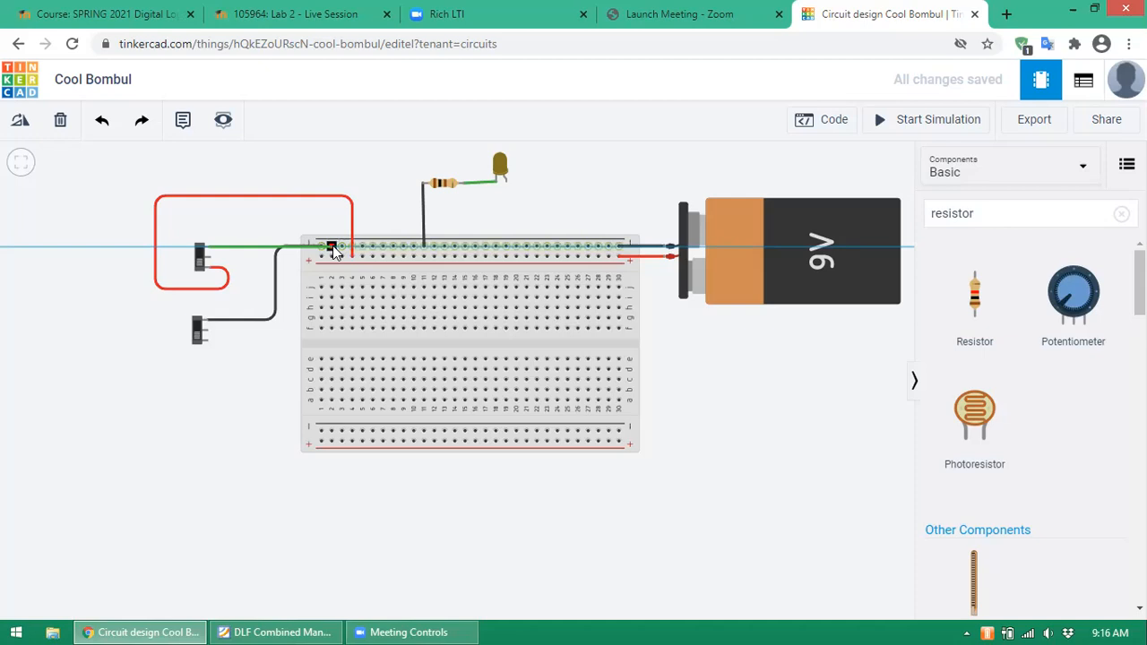
click(334, 251)
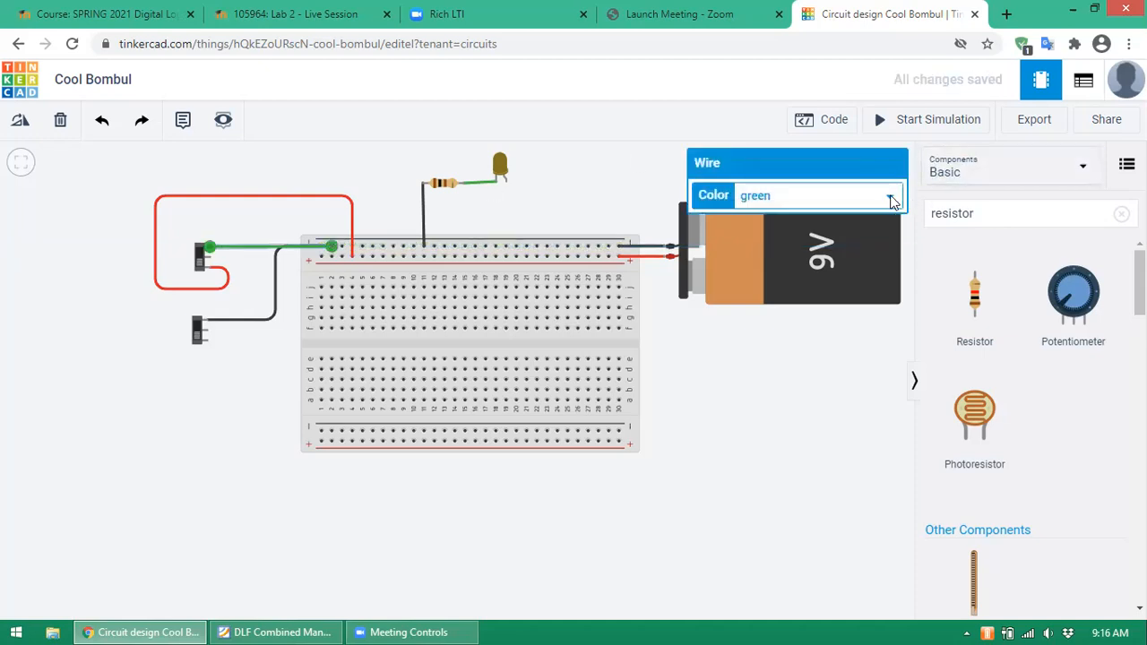
click(892, 199)
click(815, 212)
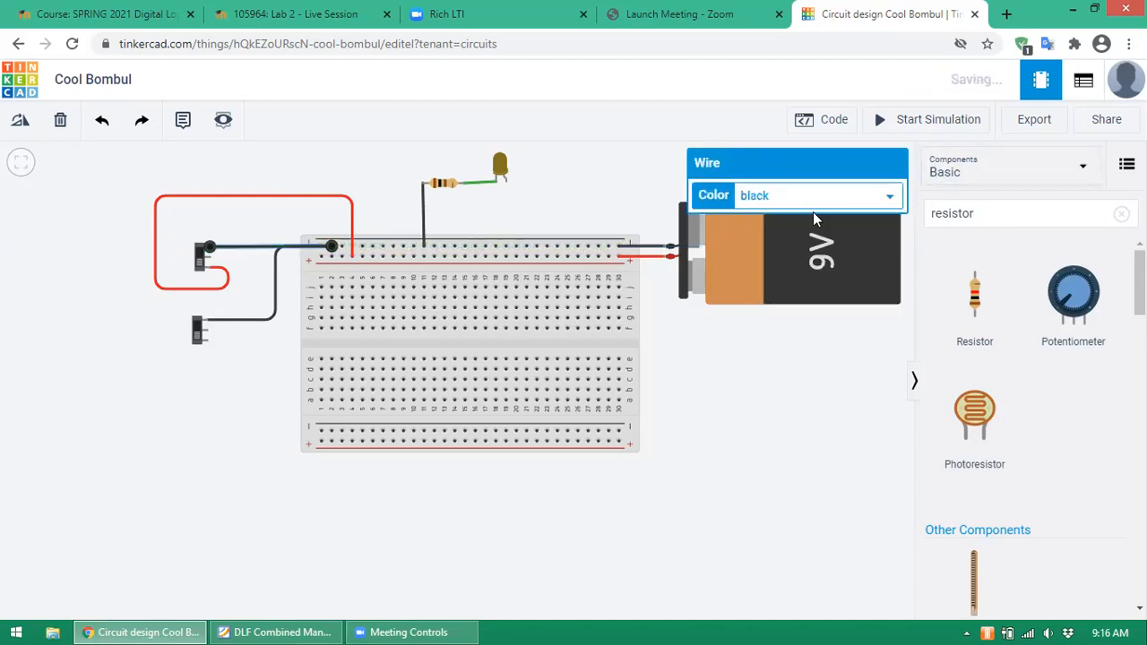
click(704, 330)
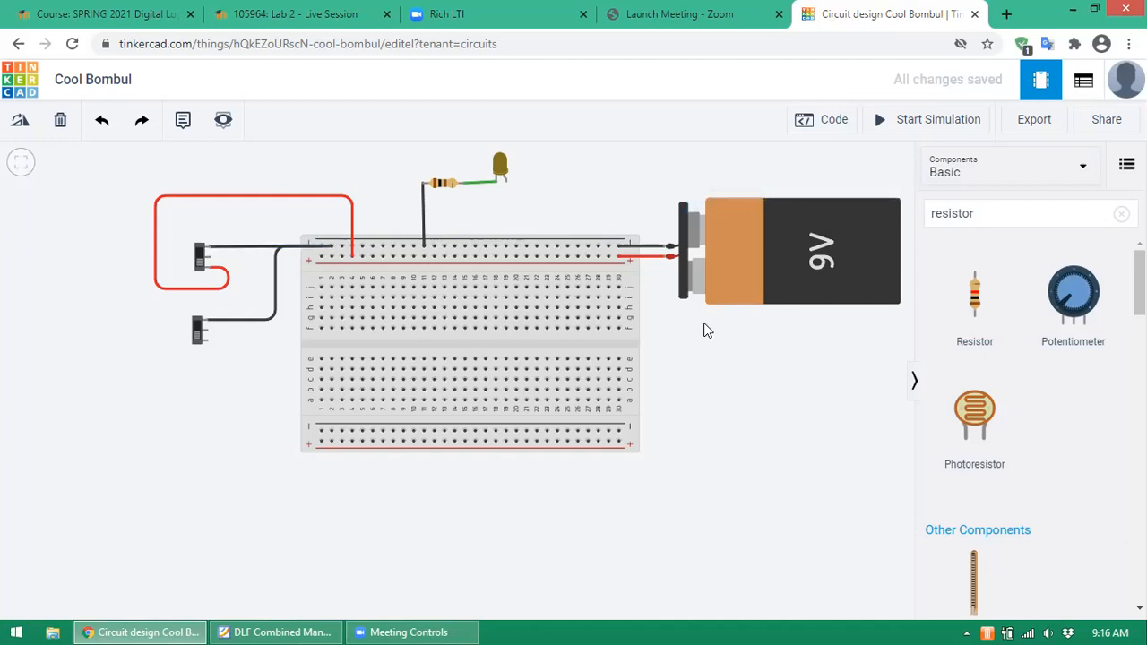
- Loop a red wire from the lower switch, around the left side, to the upper switch's Terminal 1
click(208, 343)
click(224, 342)
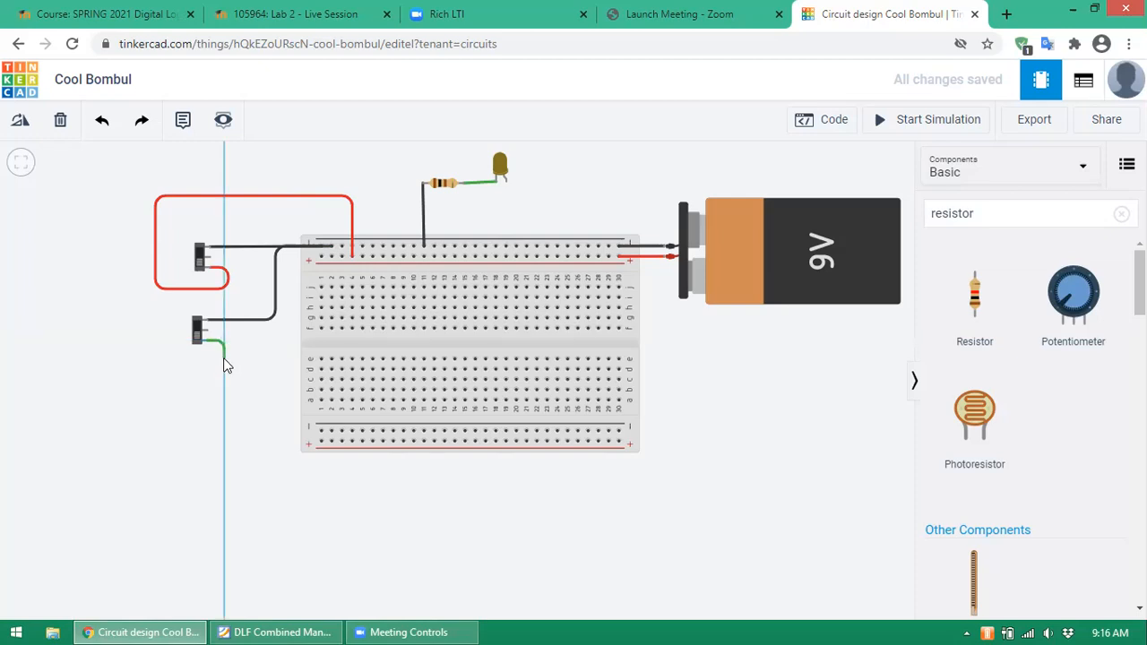
click(224, 362)
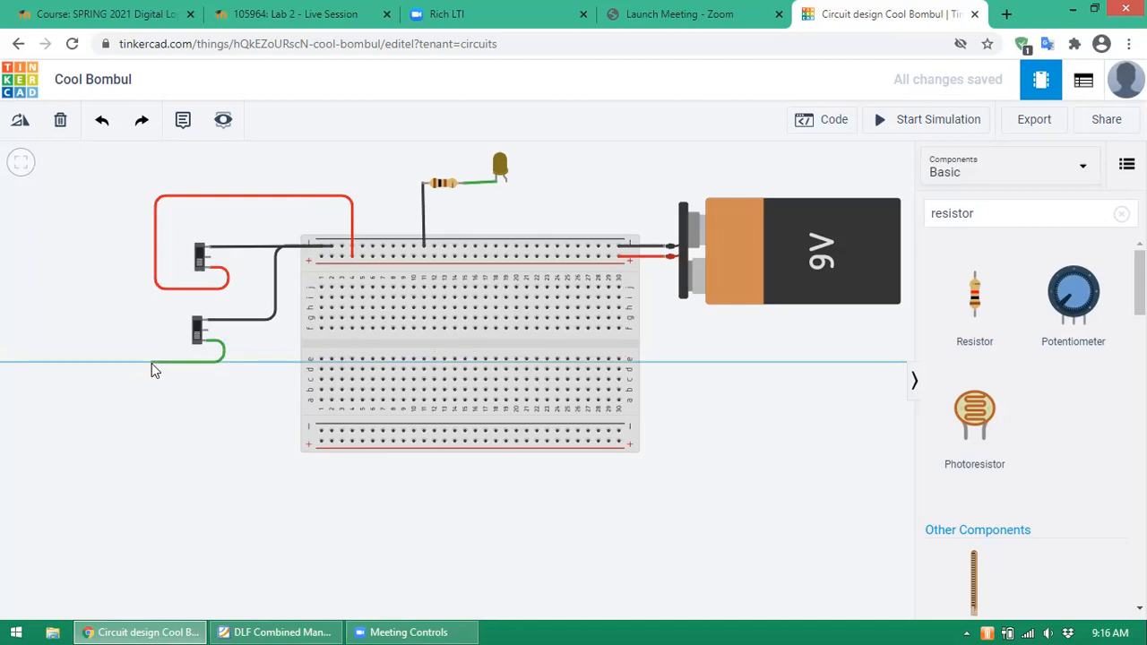
click(150, 363)
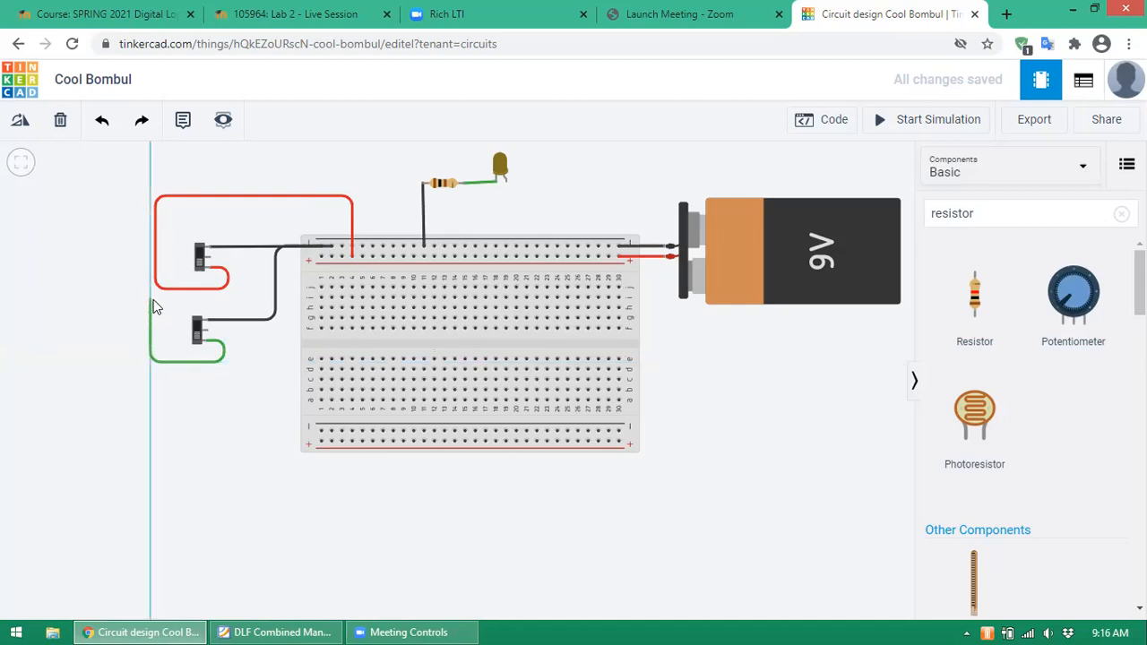
click(151, 301)
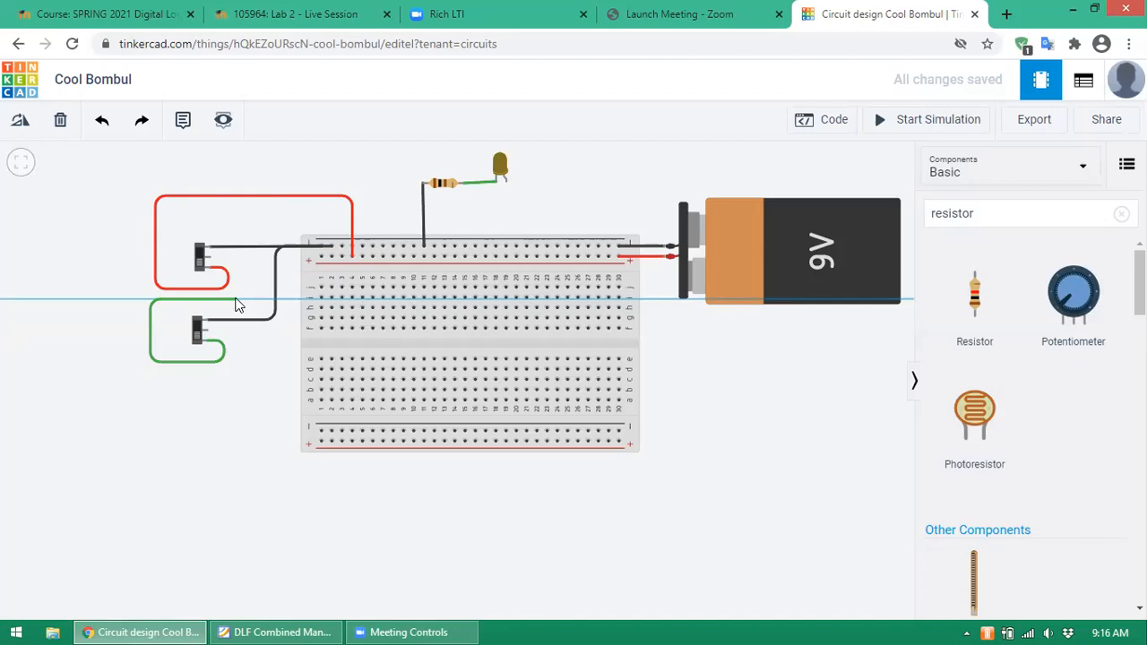
click(240, 299)
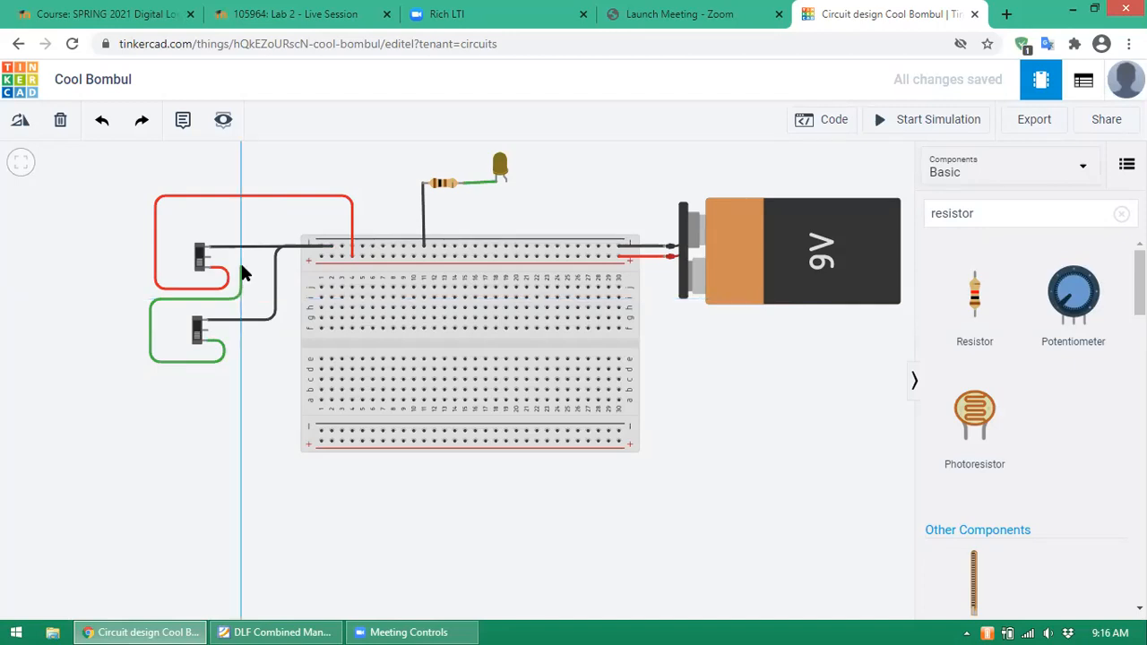
click(240, 266)
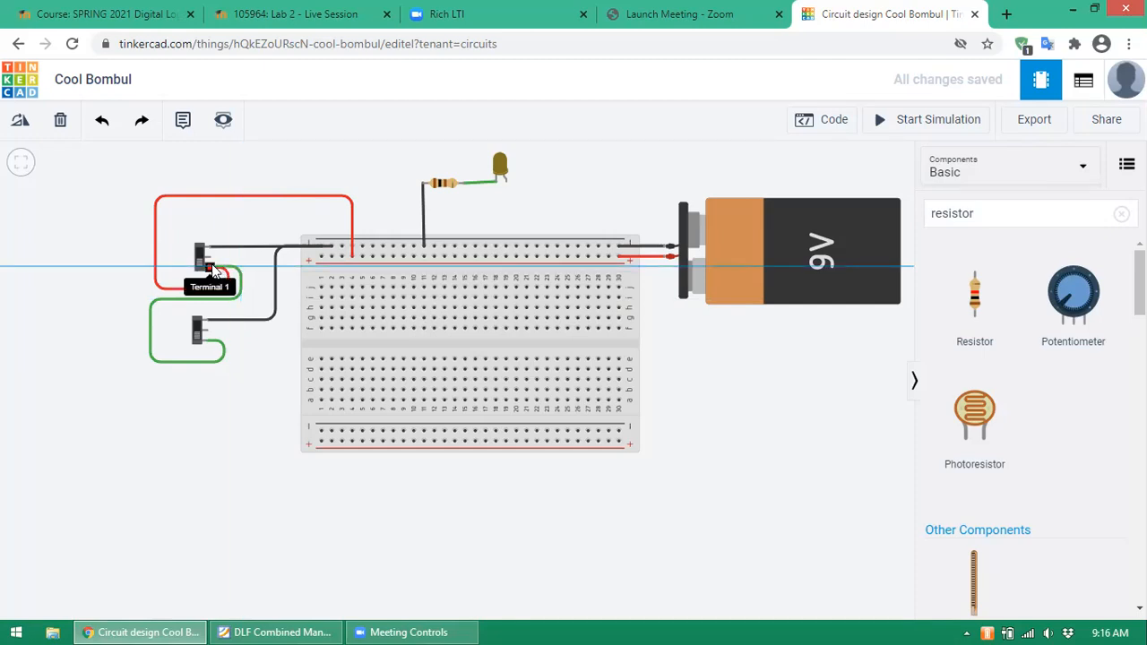
click(213, 271)
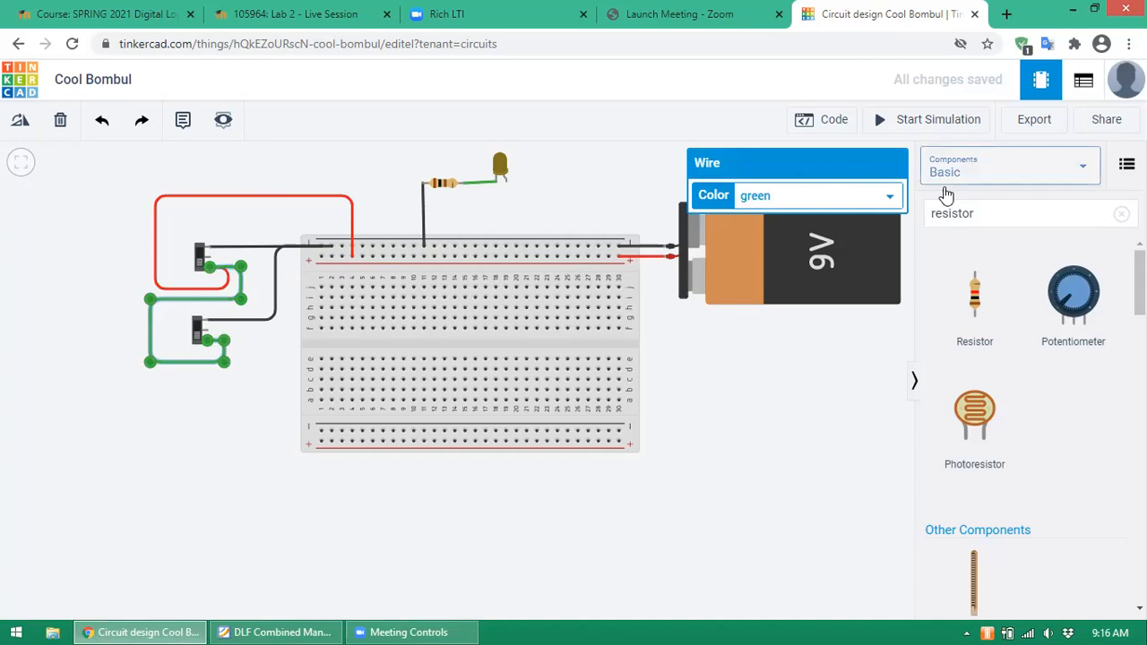
click(890, 196)
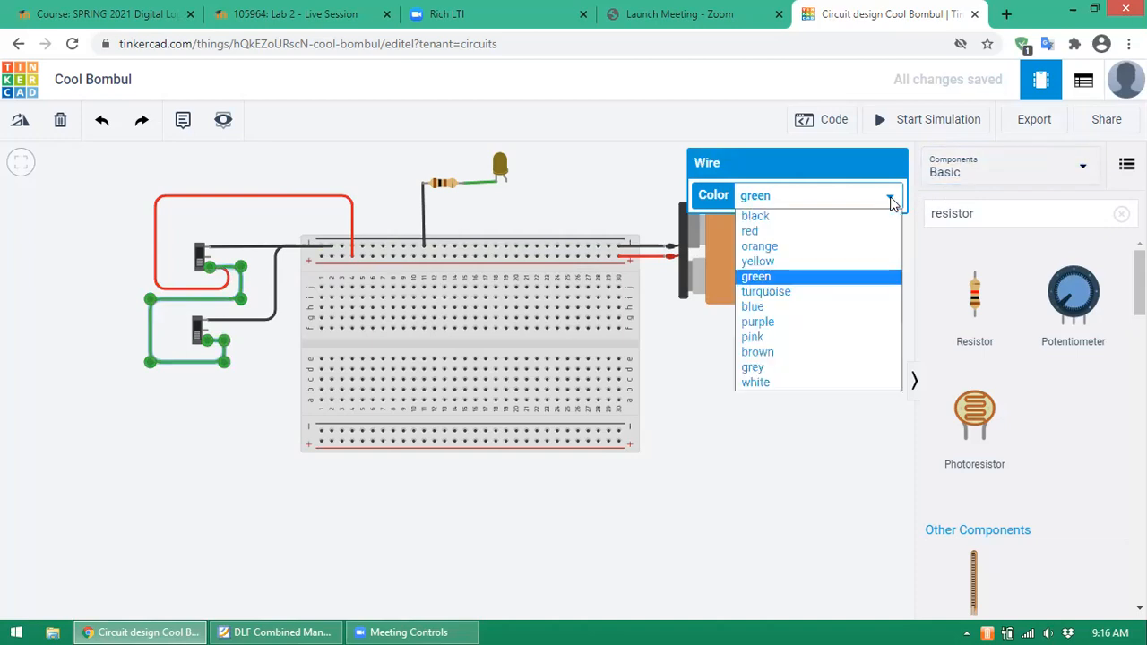
click(809, 232)
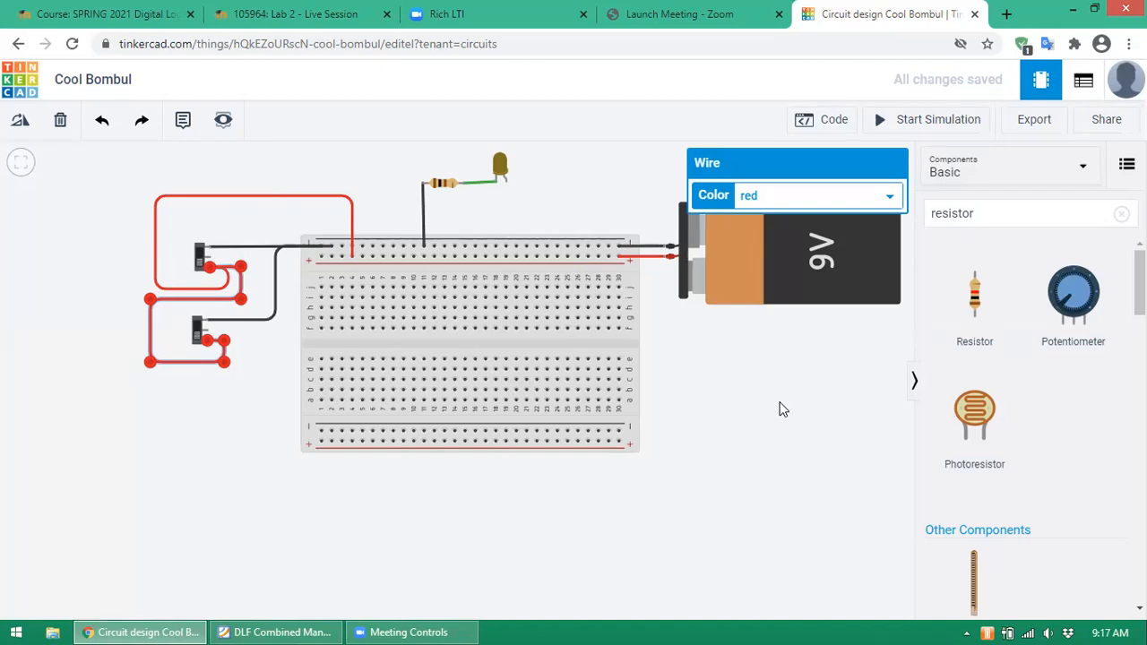
click(779, 409)
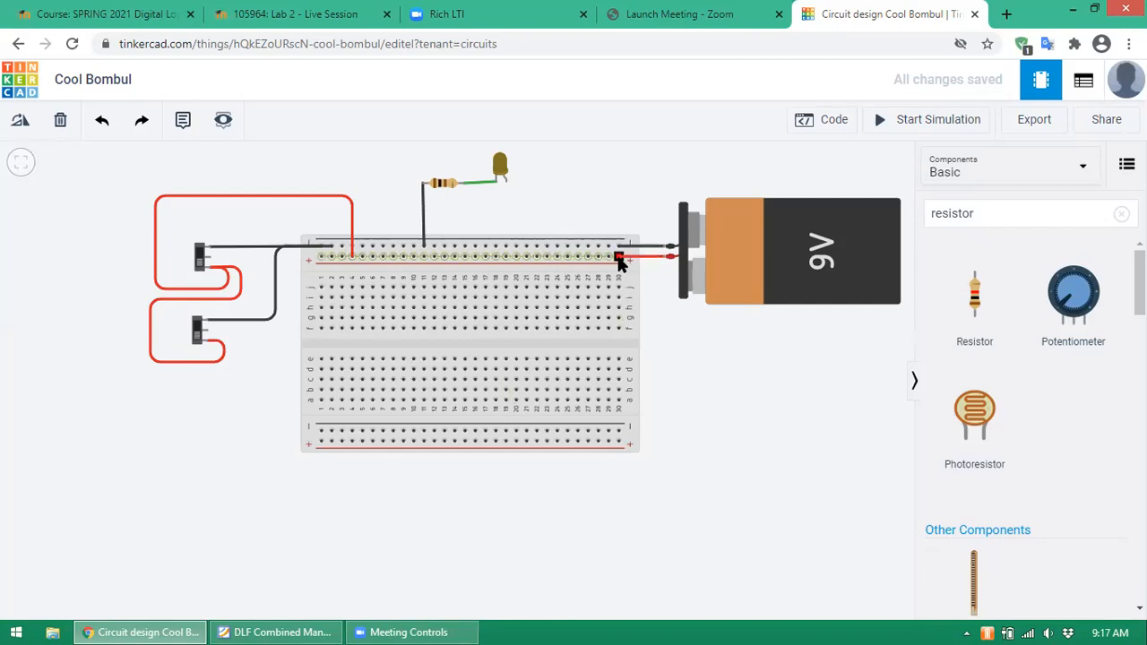
- Run a wire from the battery's positive terminal down to the bottom power rail
click(668, 259)
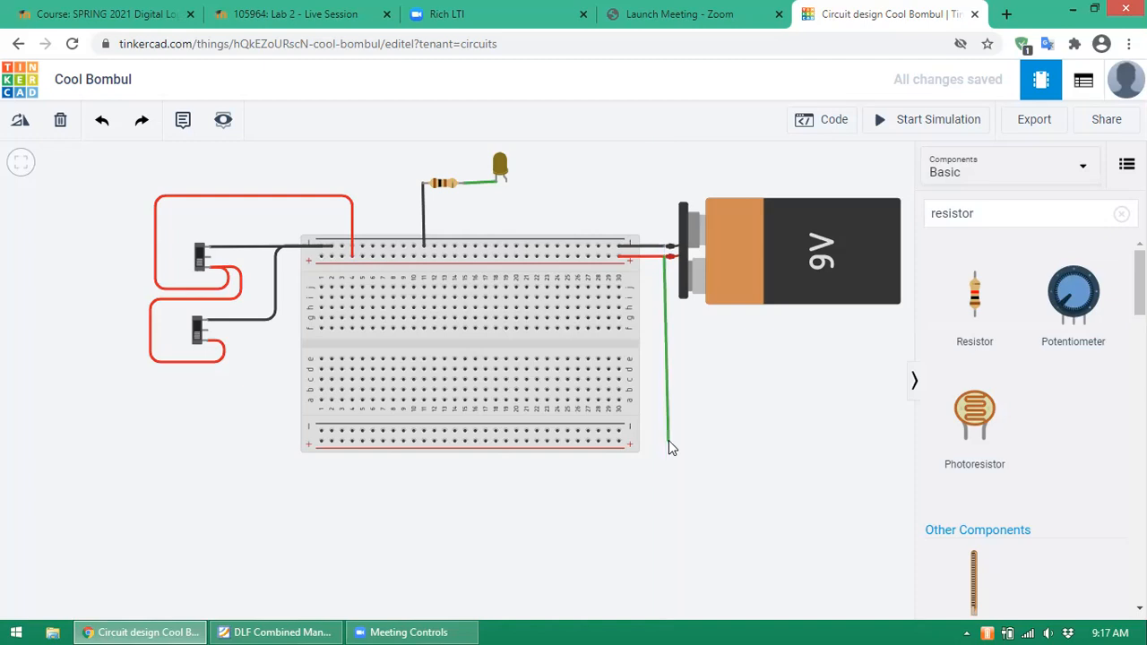
click(667, 440)
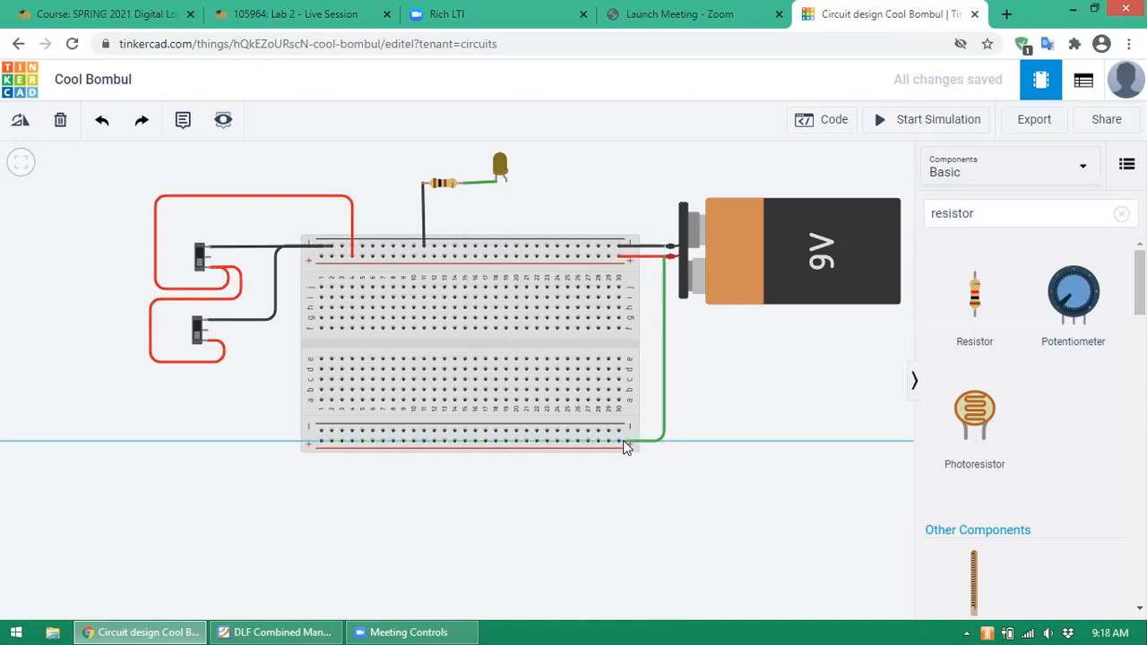
click(619, 442)
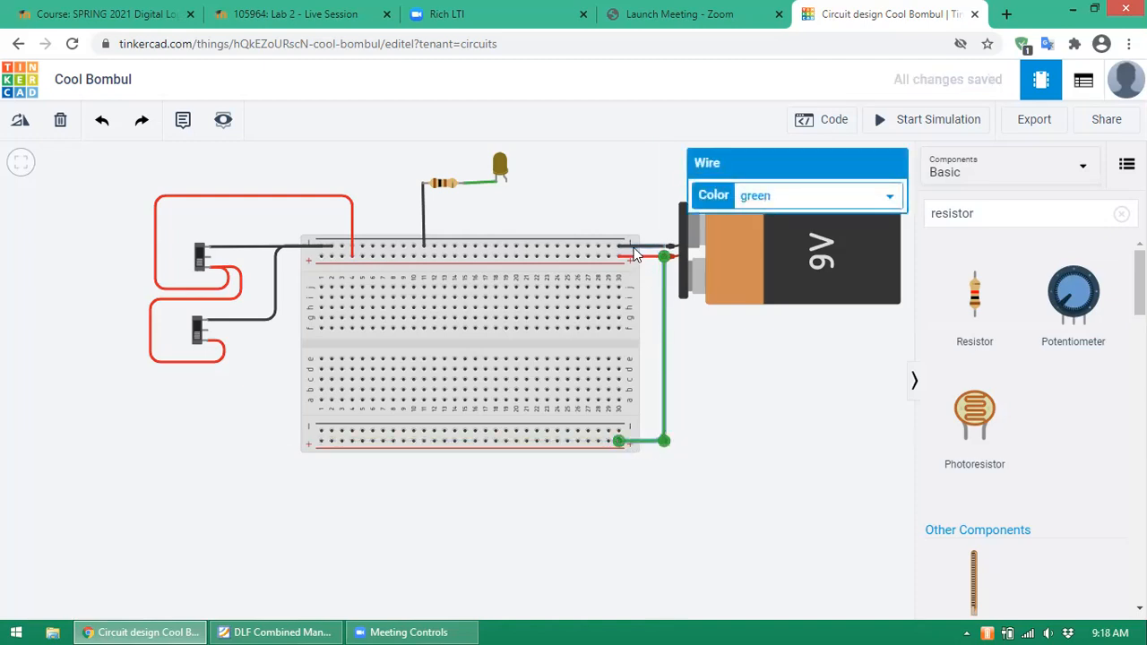
click(618, 436)
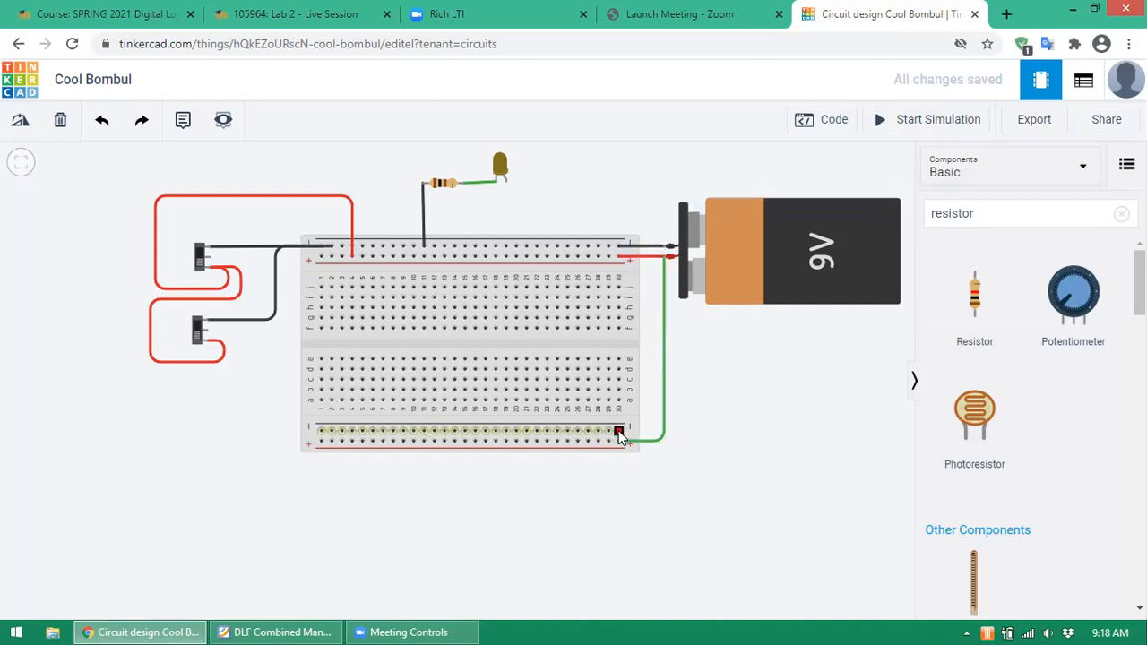
key(Escape)
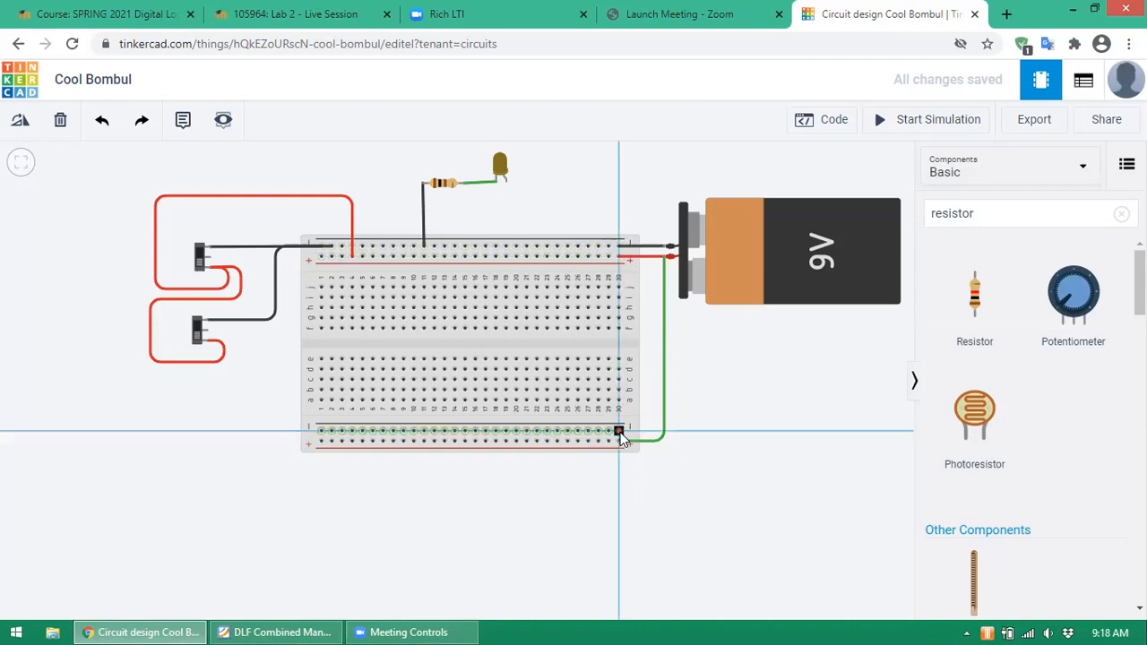
- Add a looping wire on the bottom rail and a wire joining the top and bottom negative rails
click(619, 433)
click(755, 466)
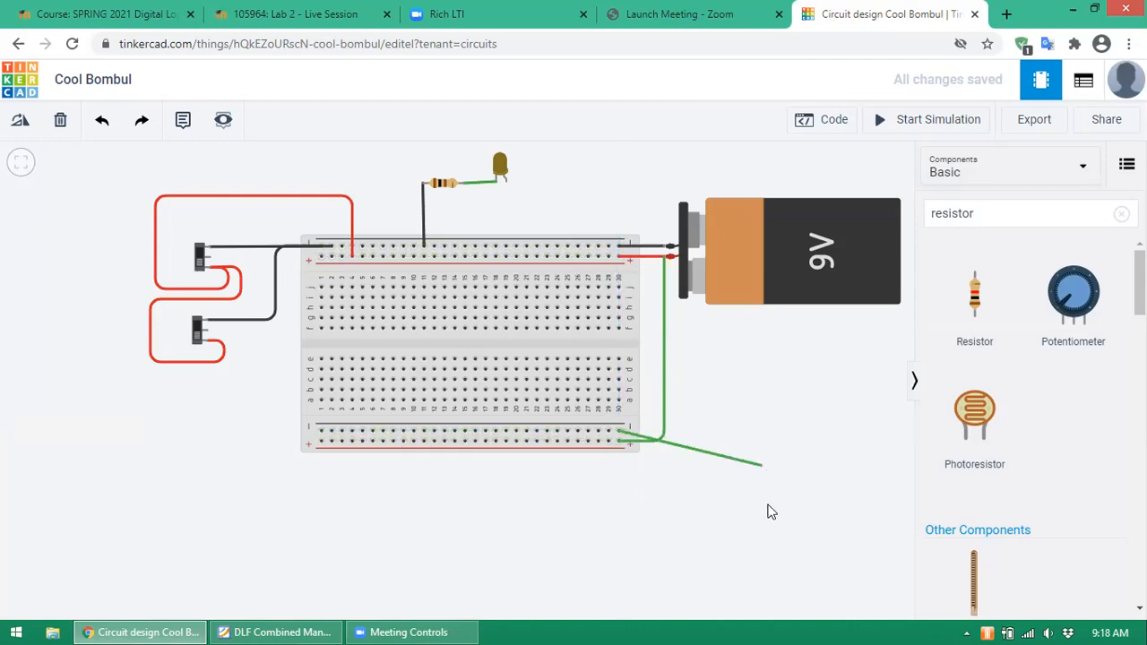
click(719, 502)
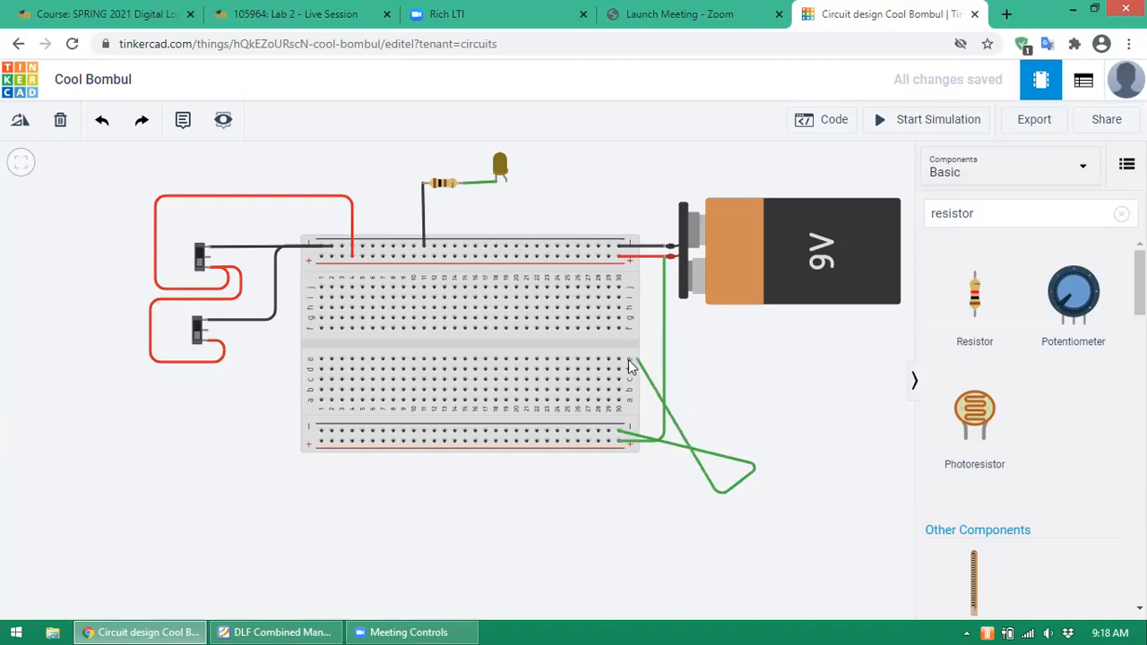
click(608, 434)
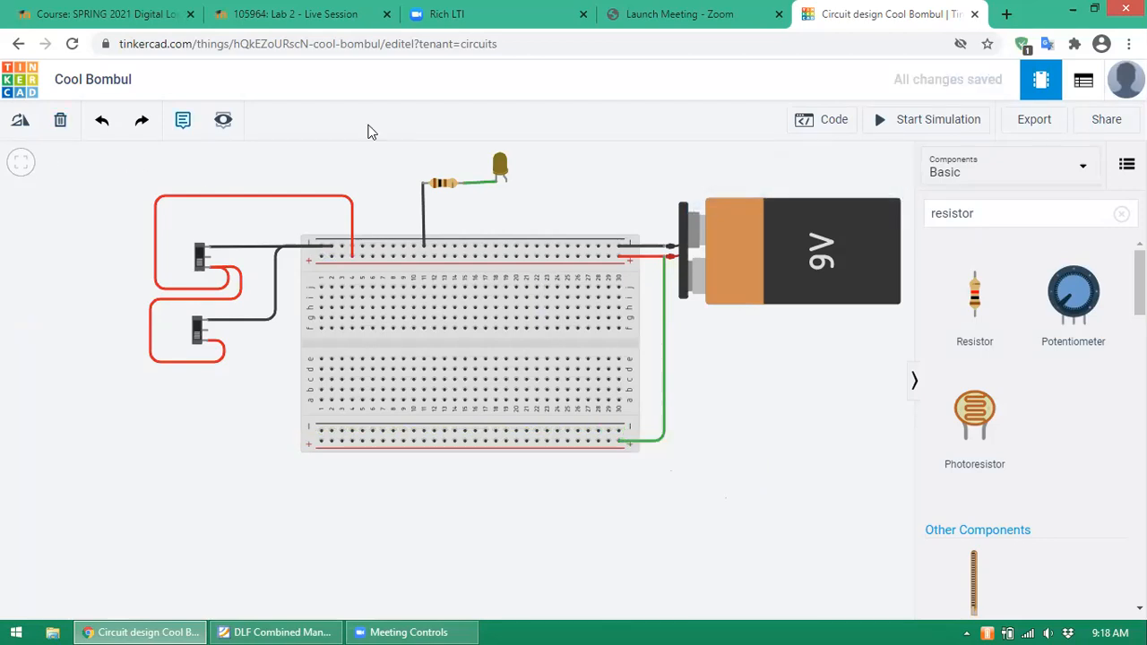
click(608, 249)
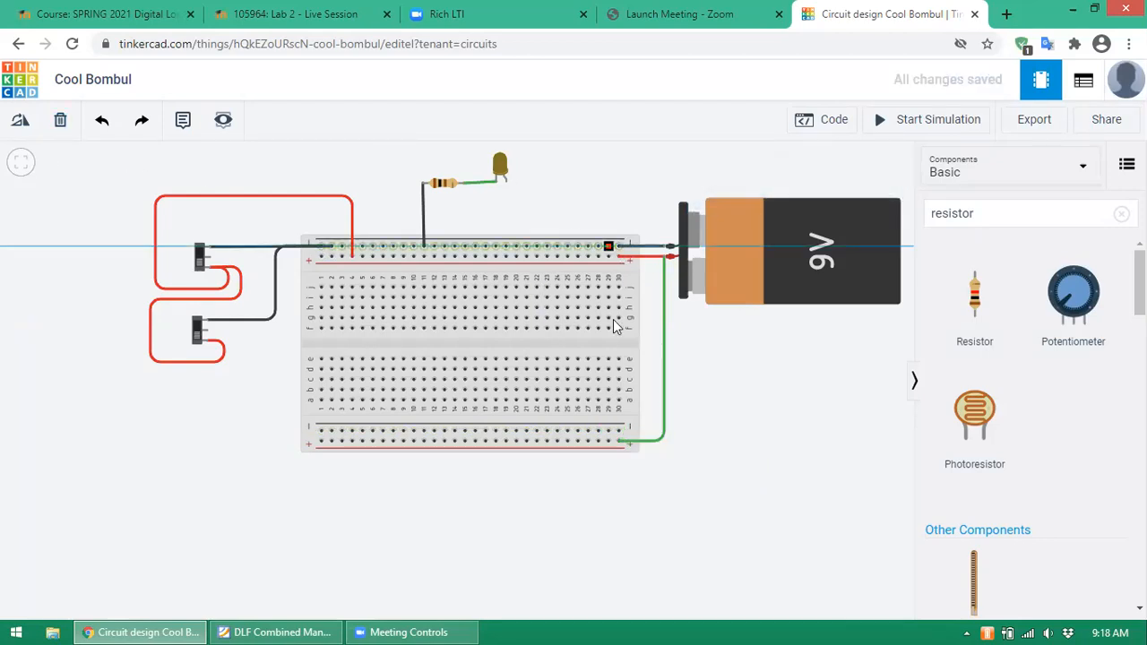
click(610, 431)
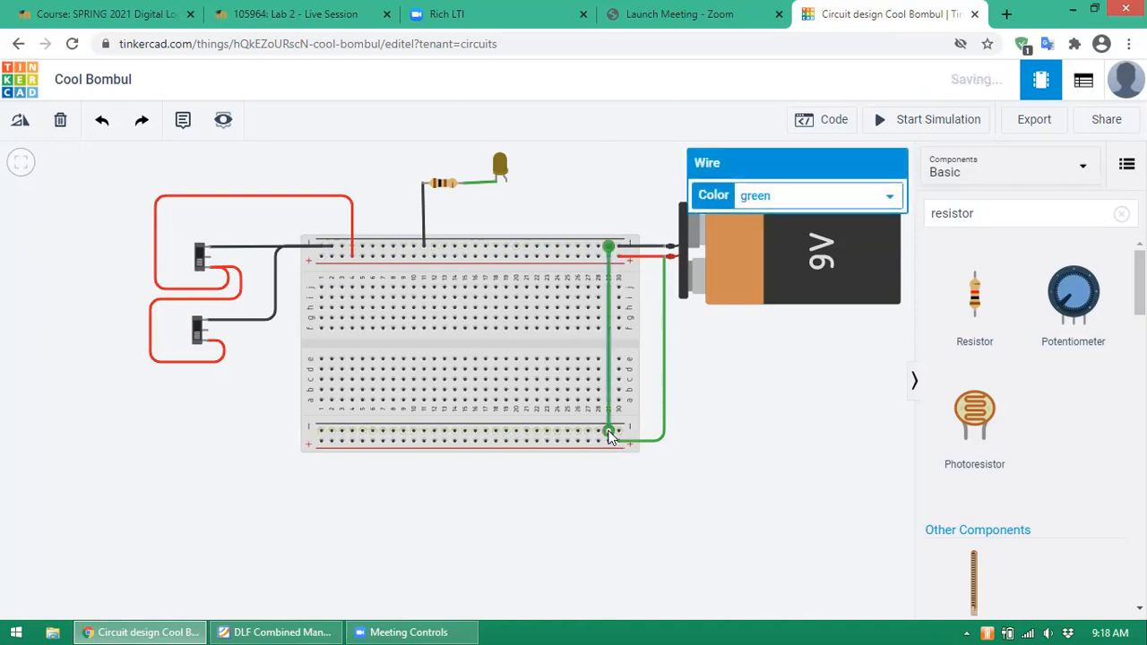
click(758, 428)
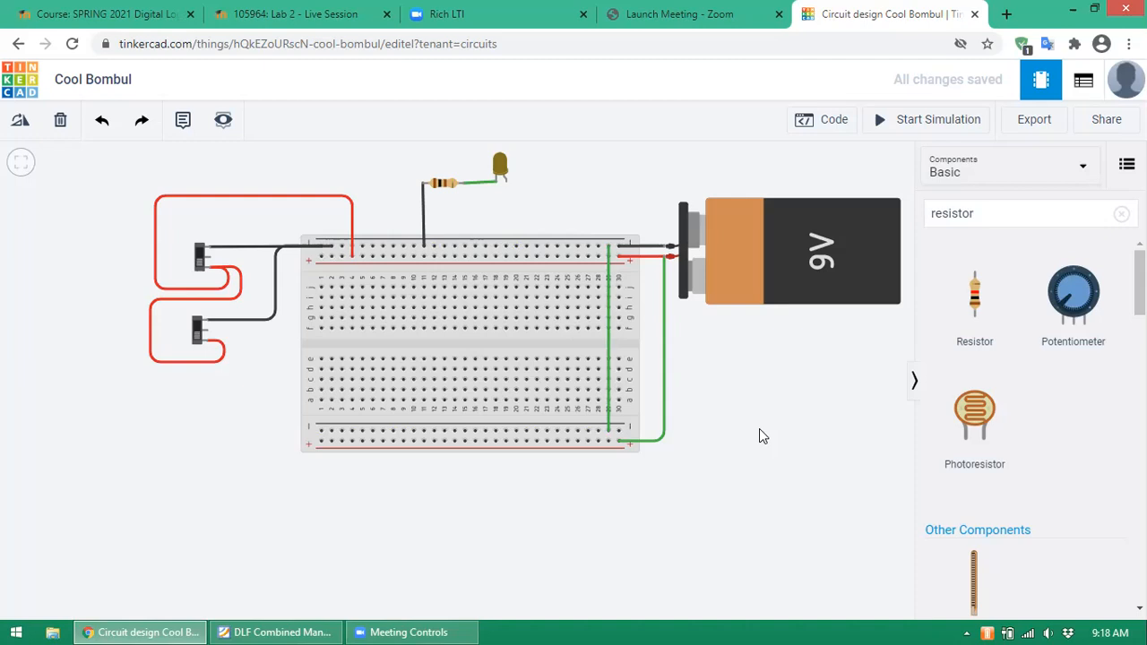
- Colour the battery-to-bottom-rail wire red and the rail-to-rail wire black
click(663, 350)
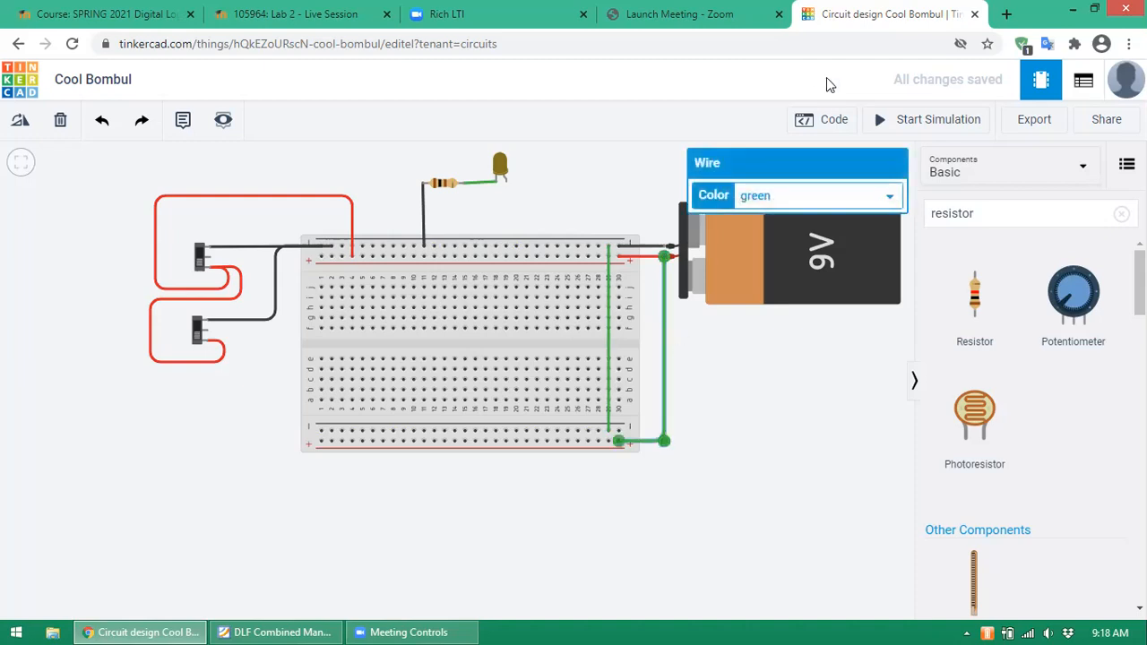
click(878, 191)
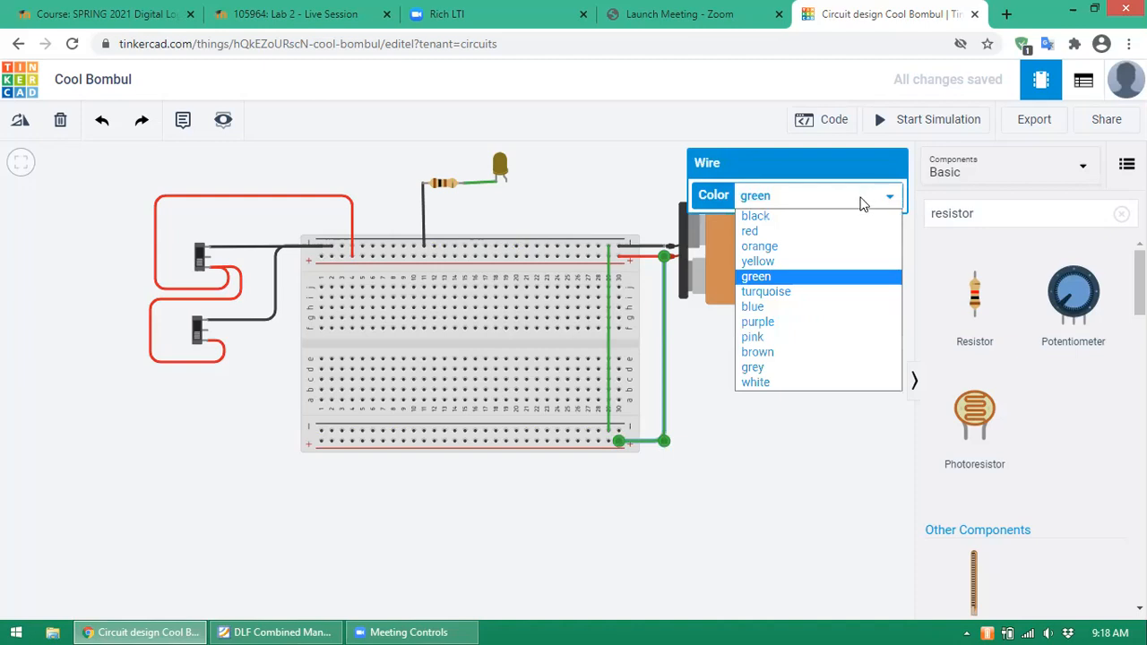
click(795, 233)
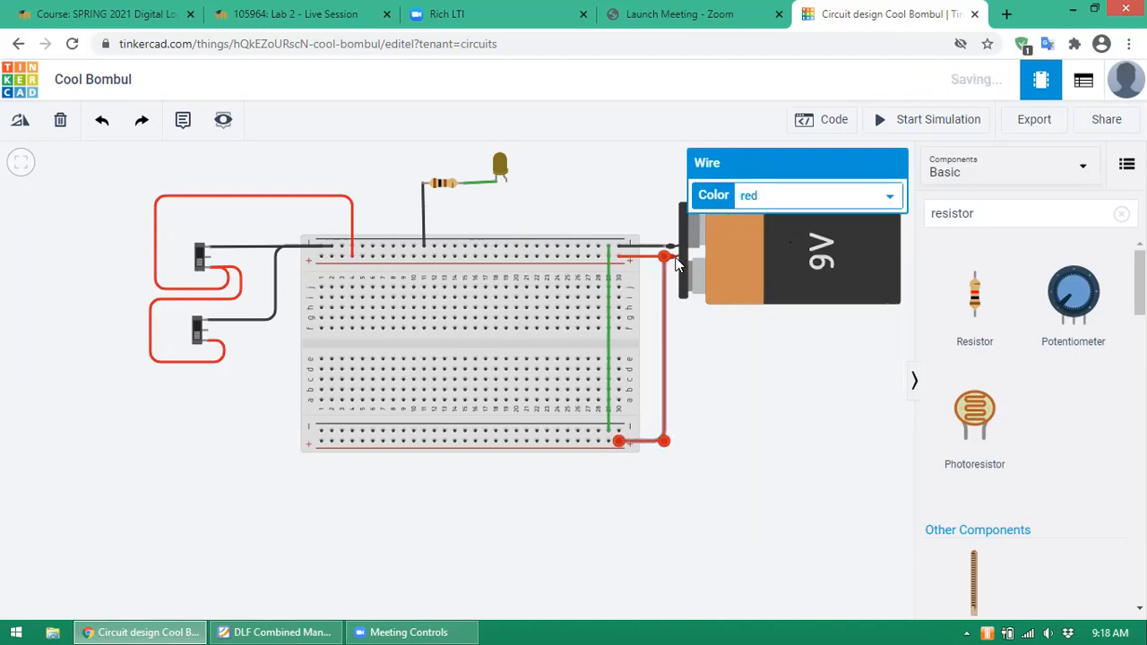
click(604, 271)
click(609, 280)
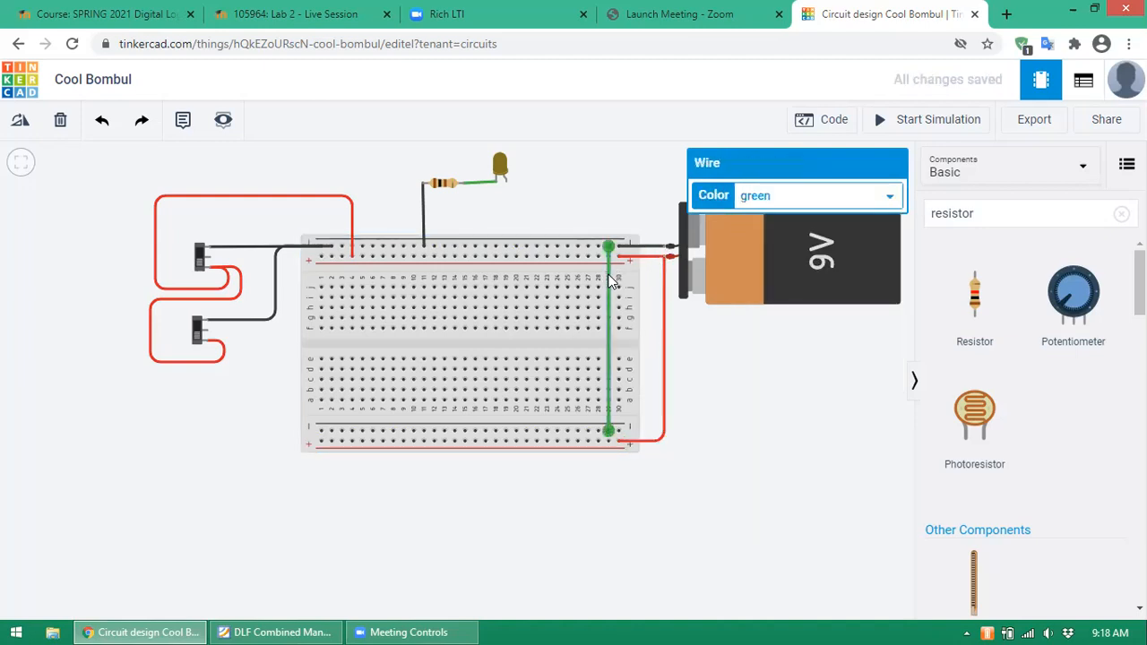
click(880, 192)
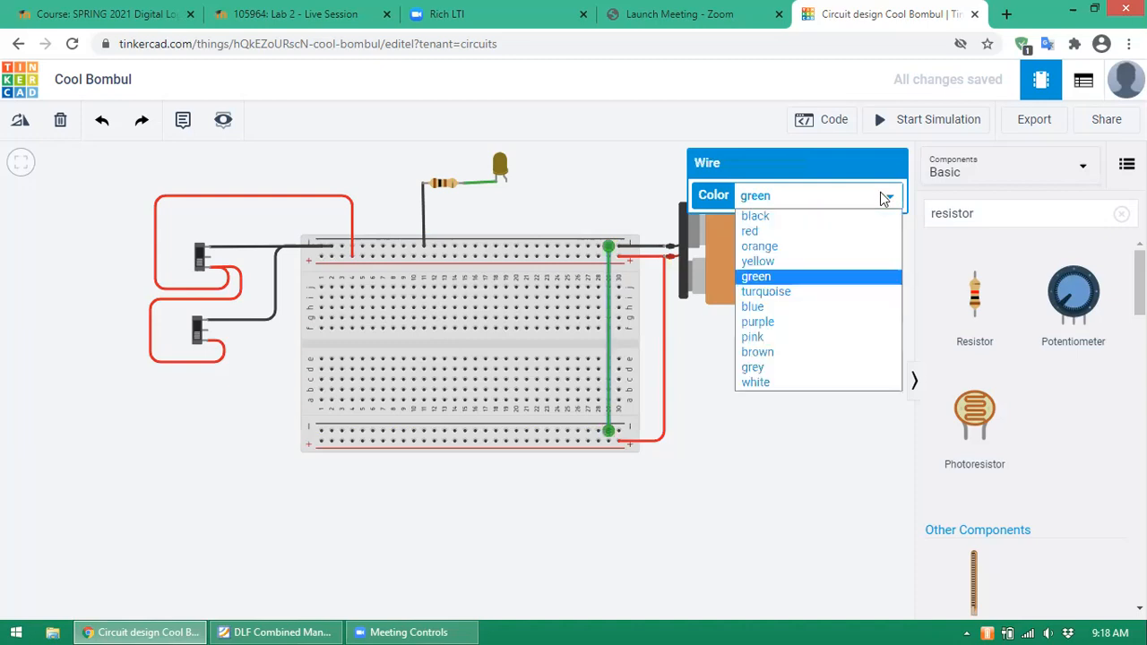
click(786, 215)
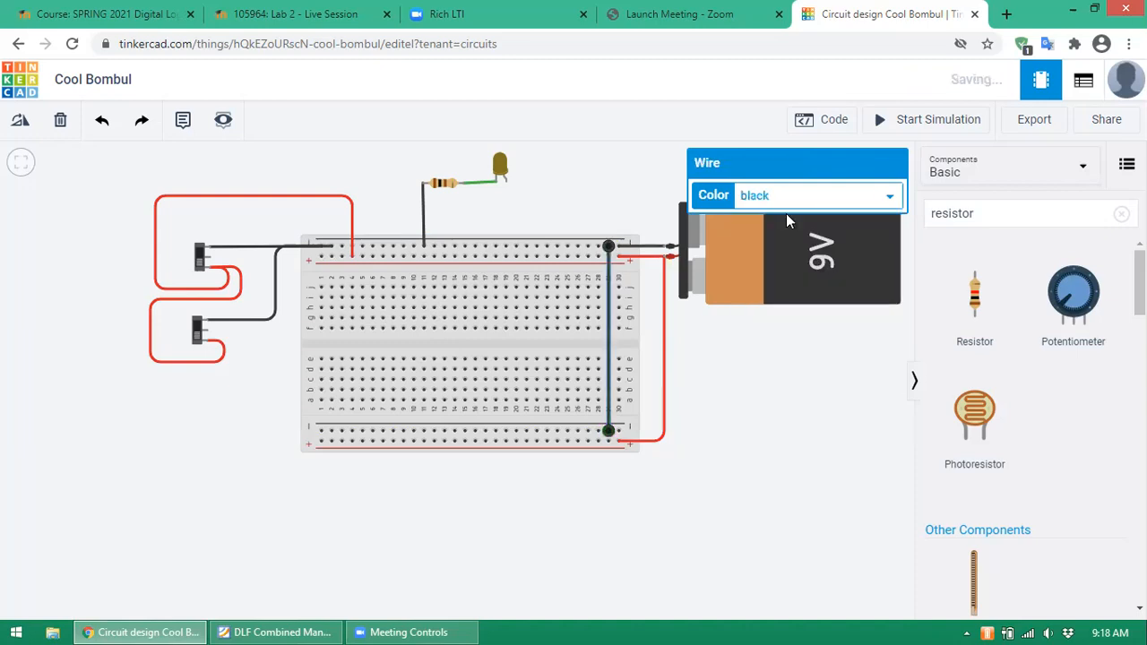
click(247, 391)
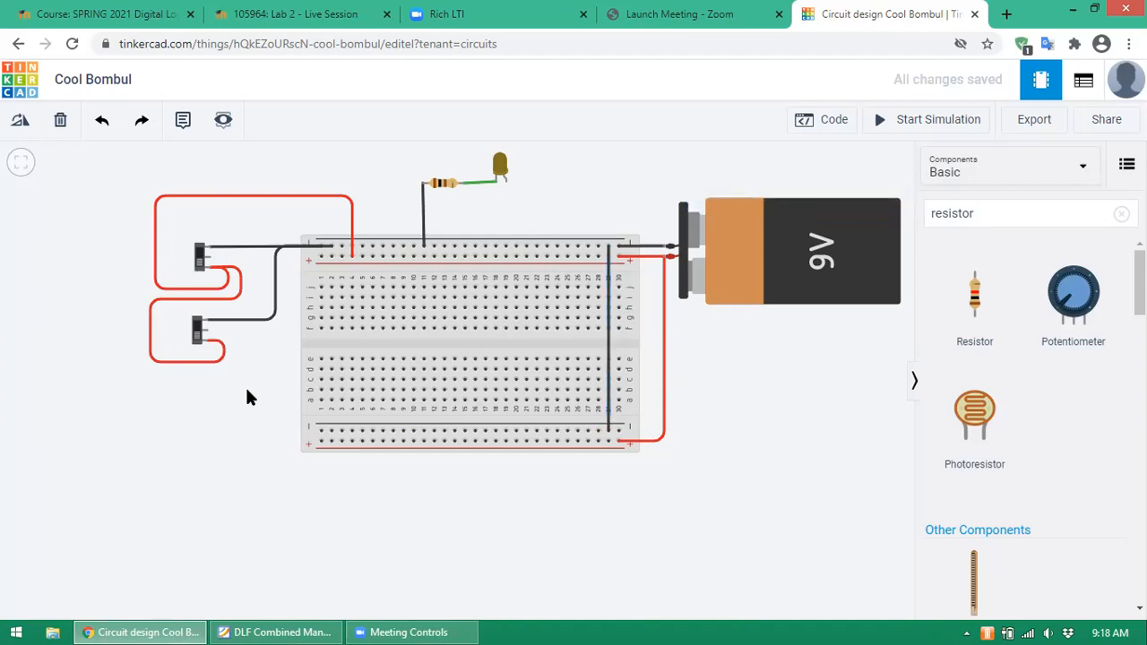
- Delete the lower switch's red loop and black wire, then begin a new wire at Terminal 2
click(240, 297)
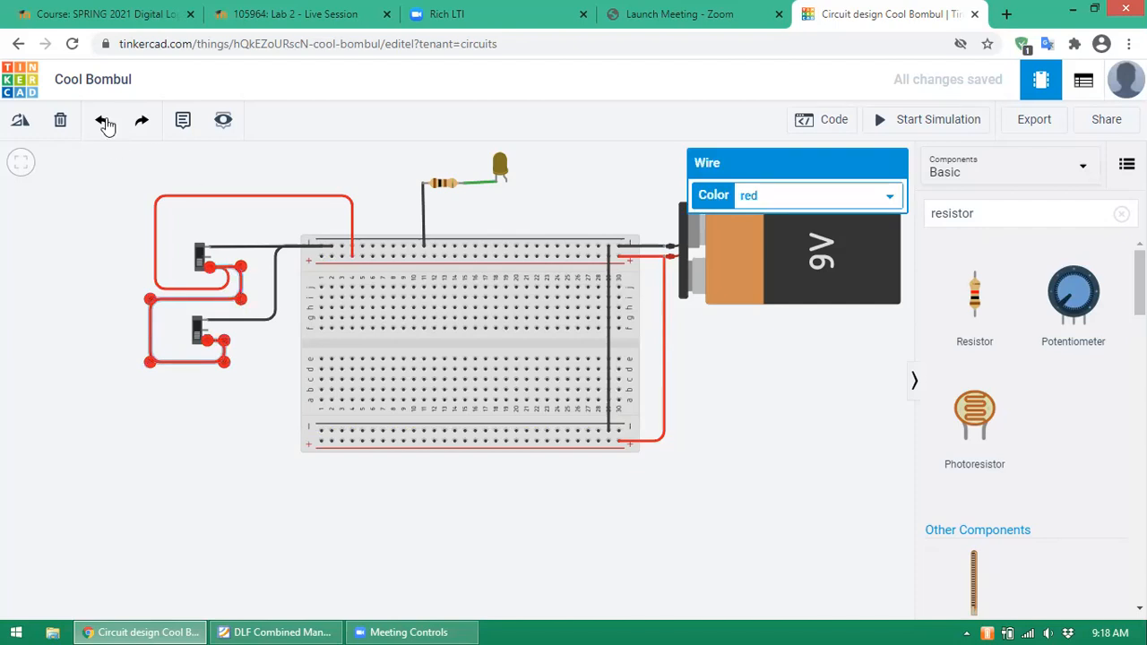
click(59, 122)
click(264, 323)
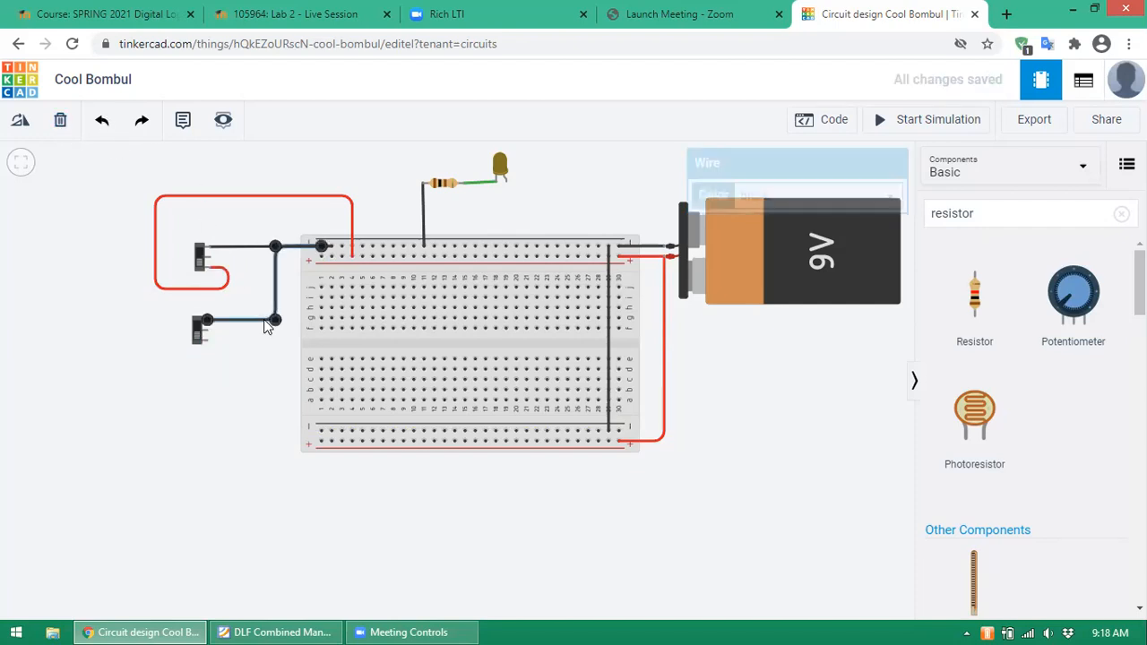
click(60, 120)
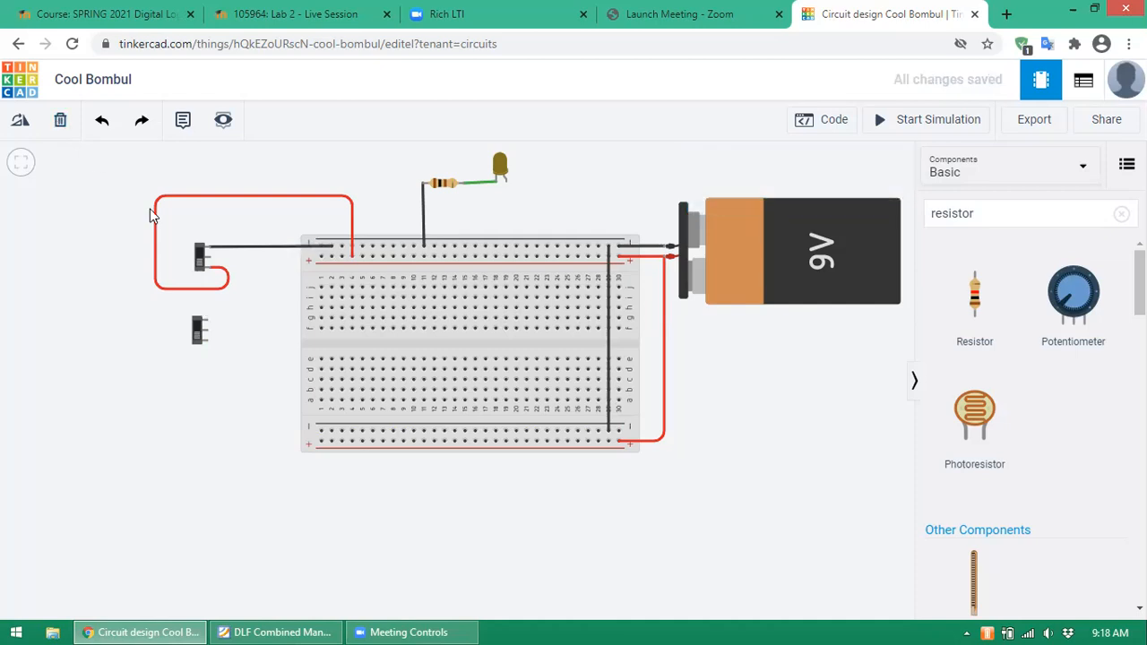
click(208, 320)
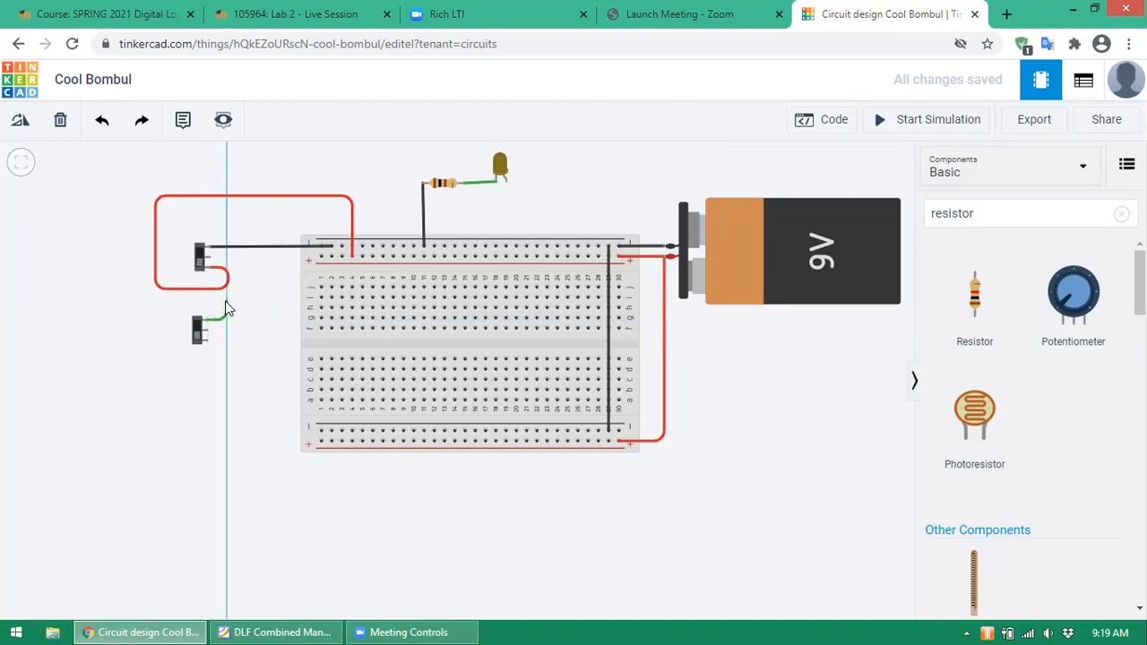
- Route the Terminal 2 wire down and around to the bottom negative rail
click(225, 307)
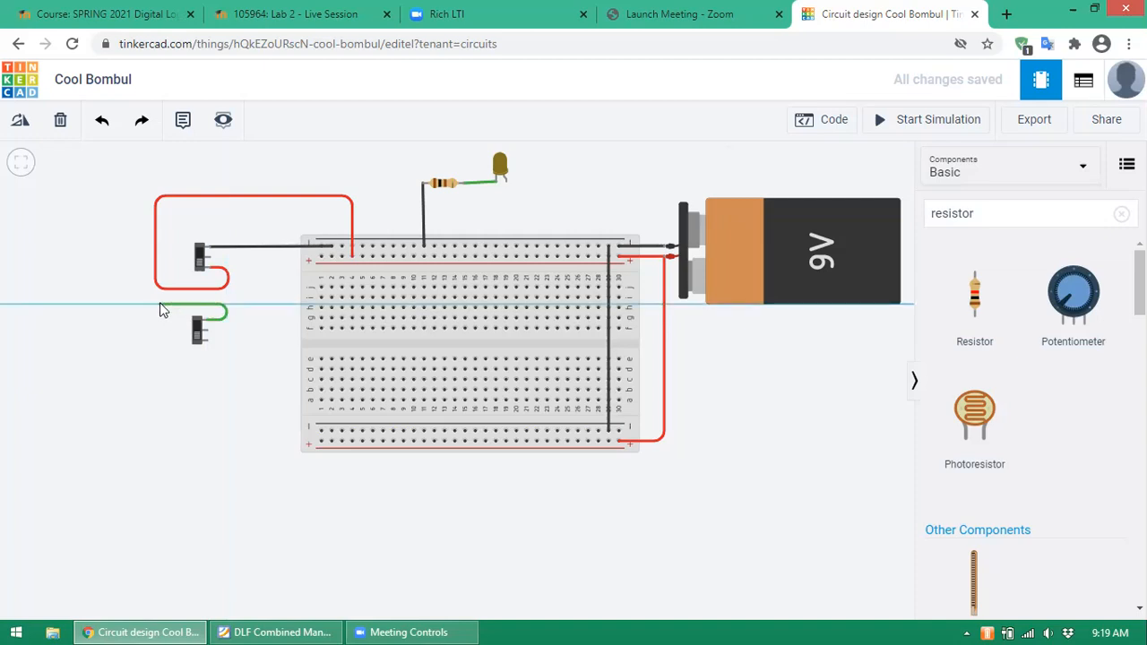
click(160, 308)
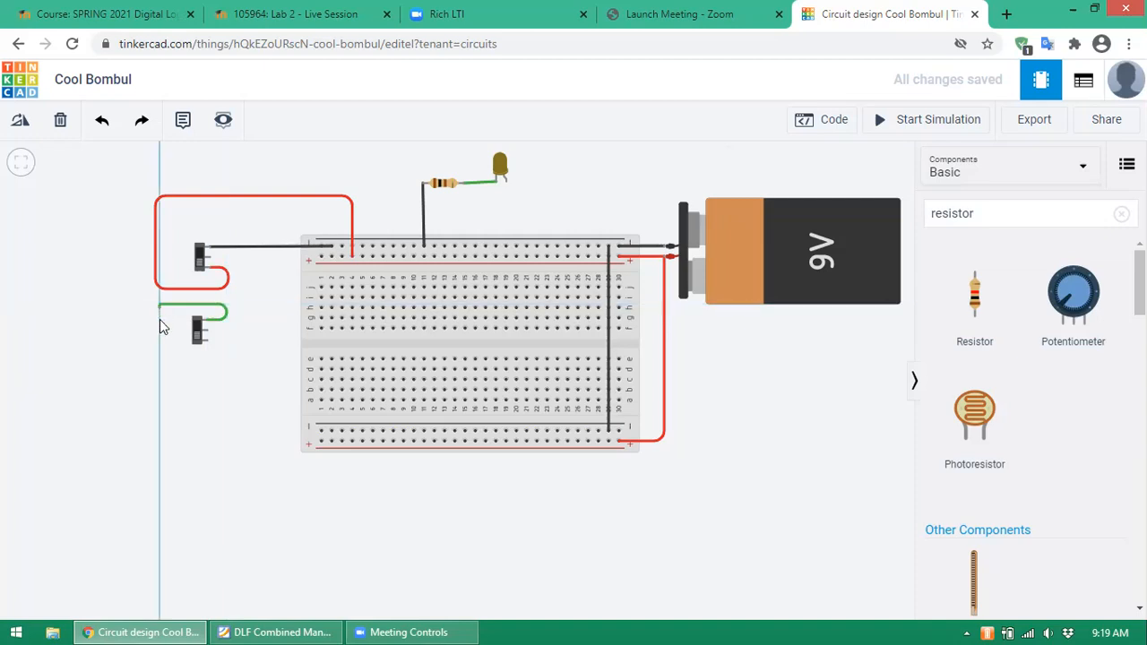
click(160, 489)
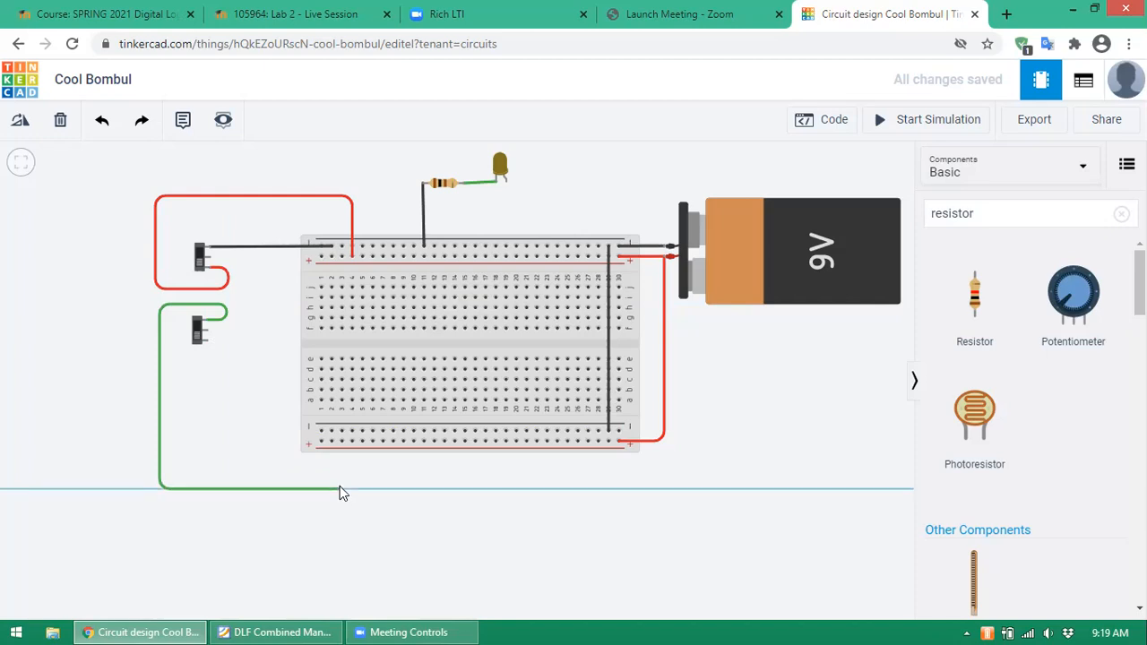
click(332, 490)
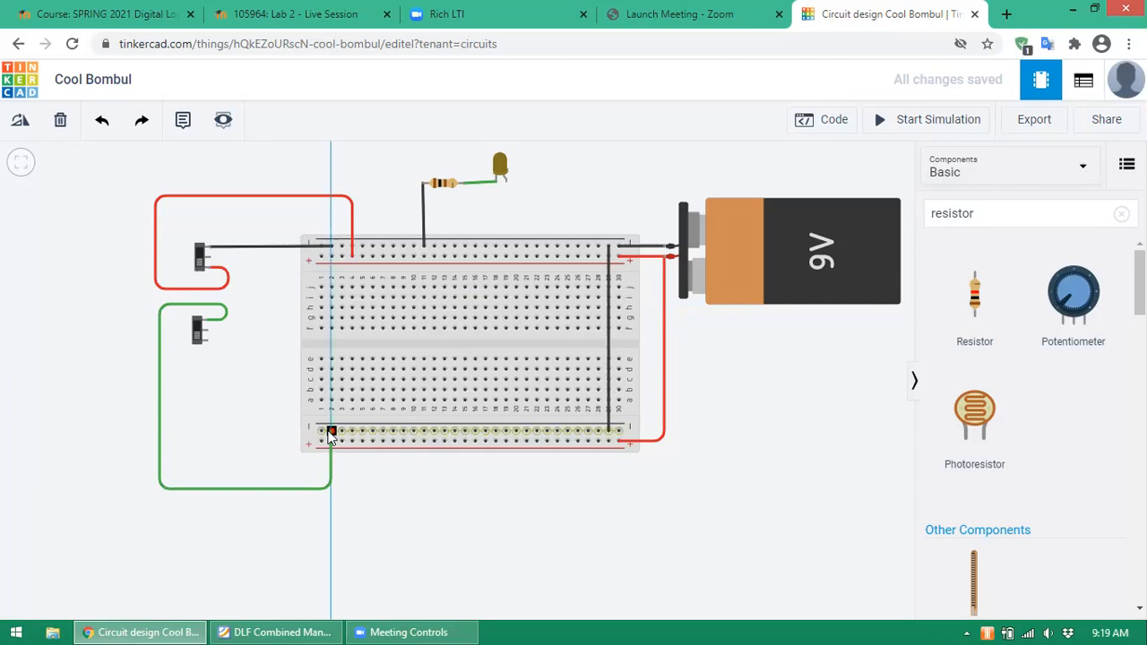
click(330, 434)
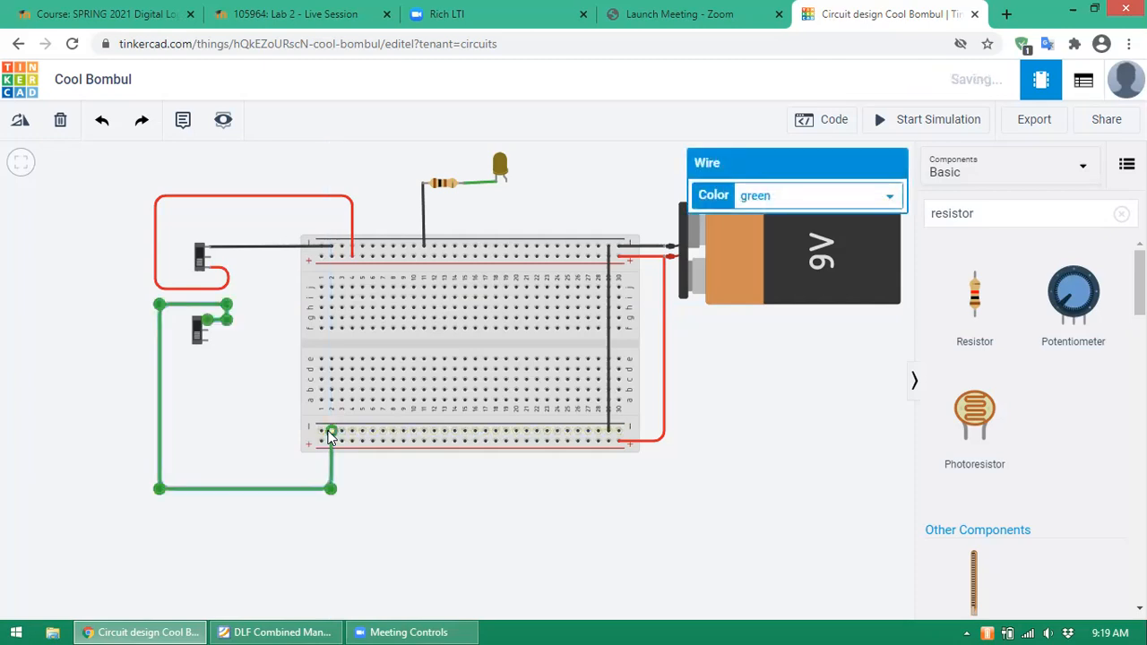
- Run a second wire from the switch's Terminal 1 to the bottom positive rail
click(206, 340)
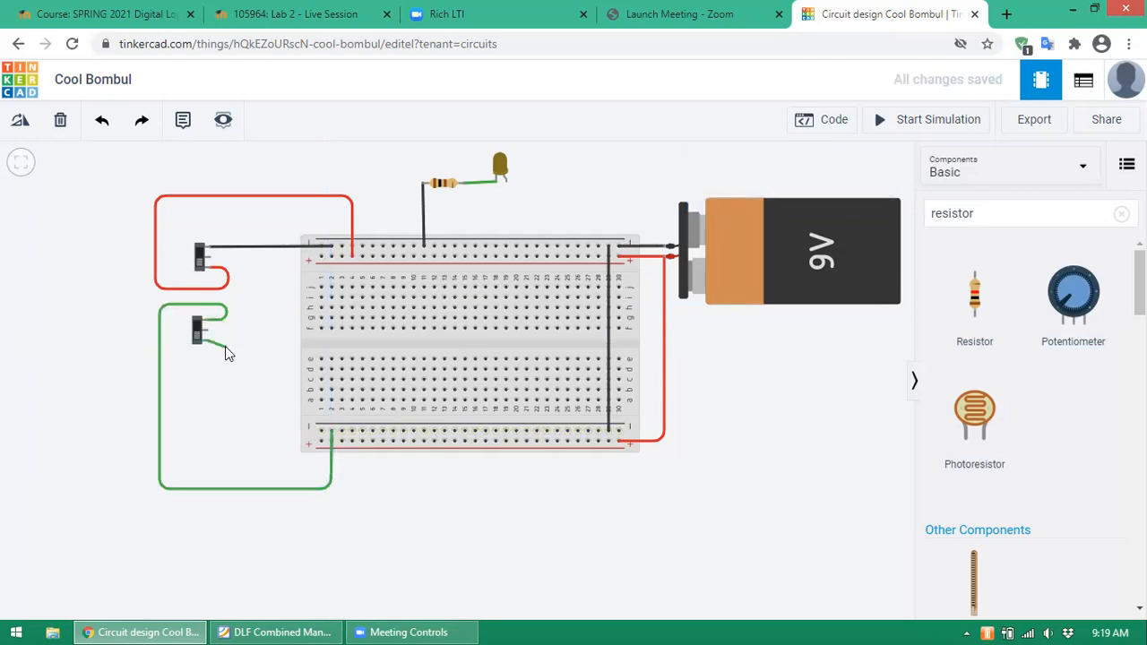
click(222, 349)
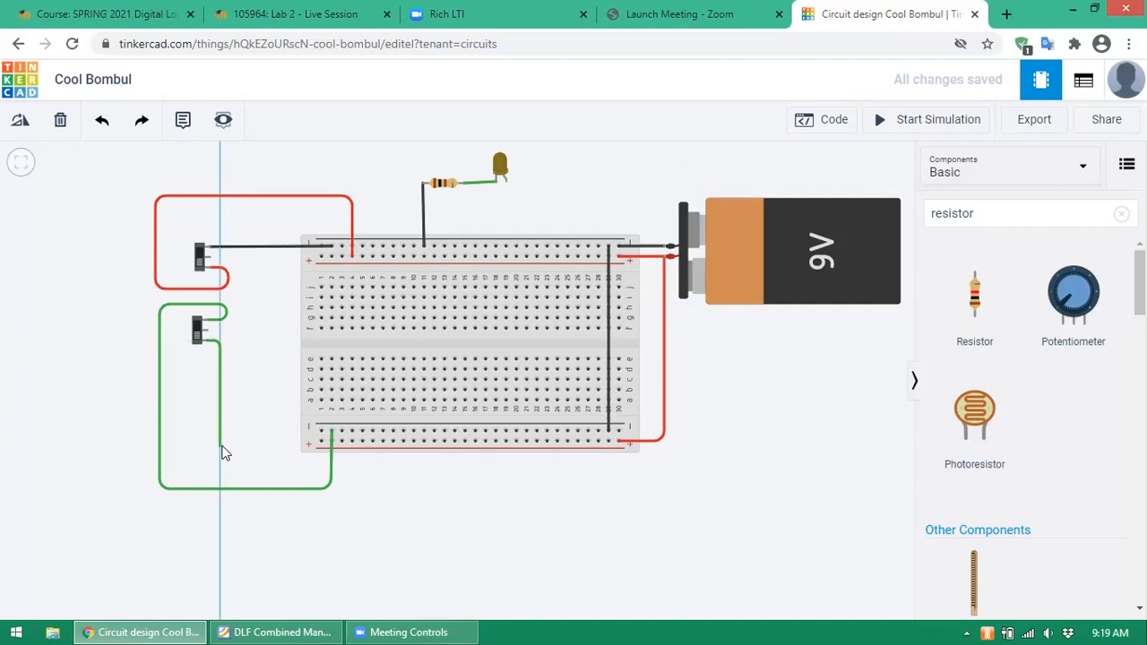
click(253, 445)
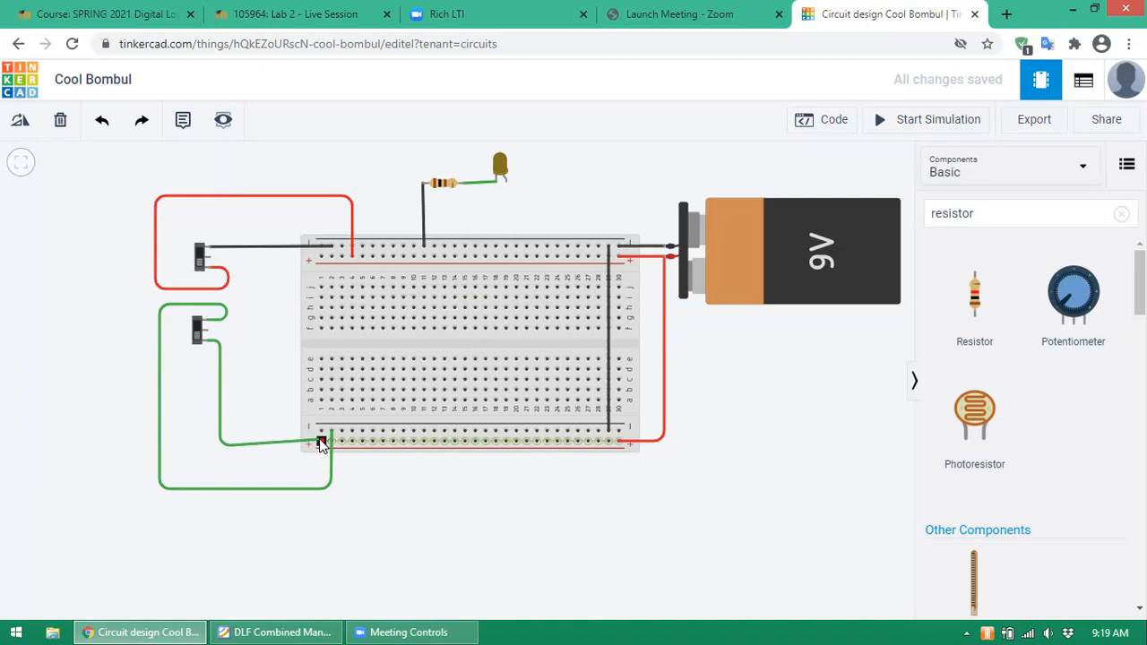
click(321, 440)
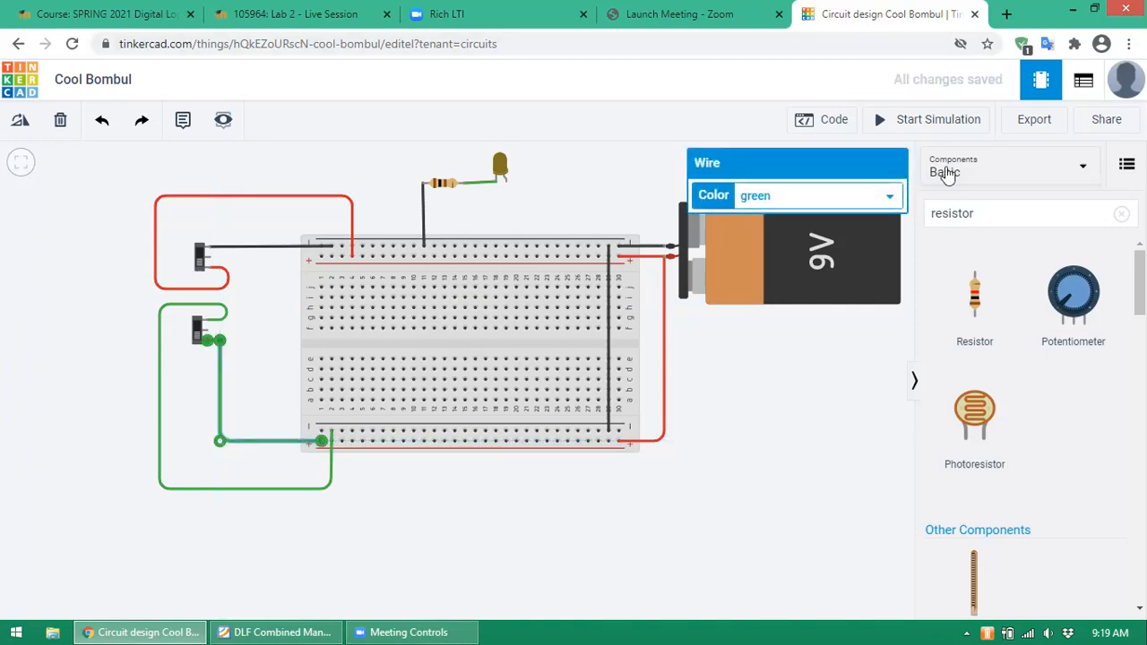
- Color the positive-rail wire red and the outer negative-rail wire black
click(892, 197)
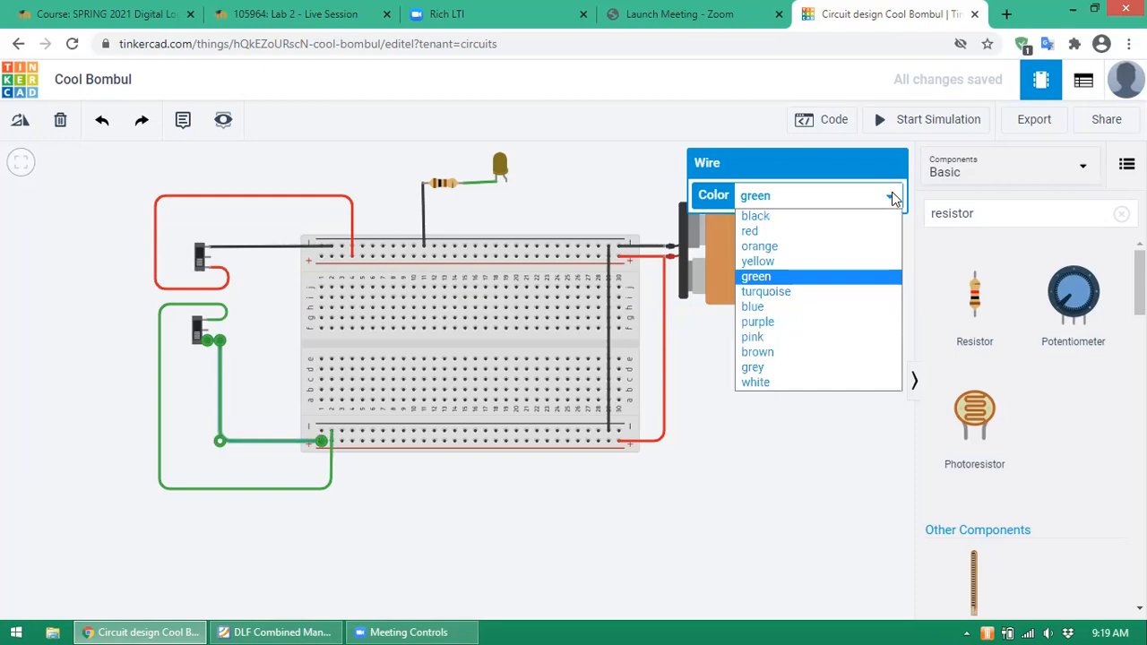
click(806, 233)
click(315, 488)
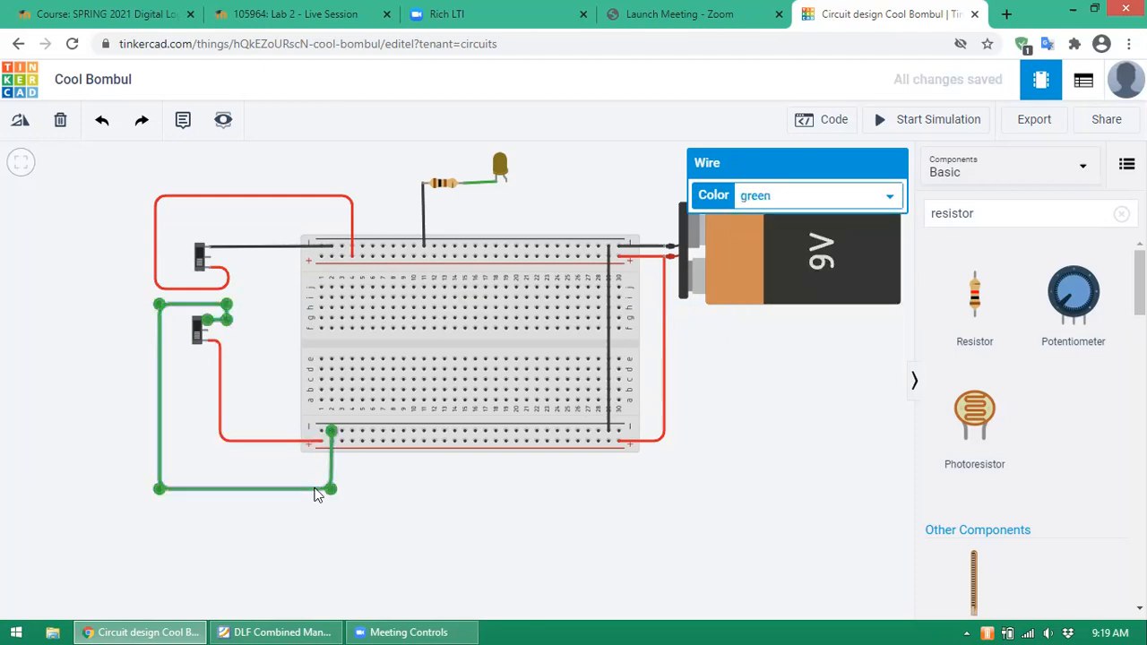
click(891, 196)
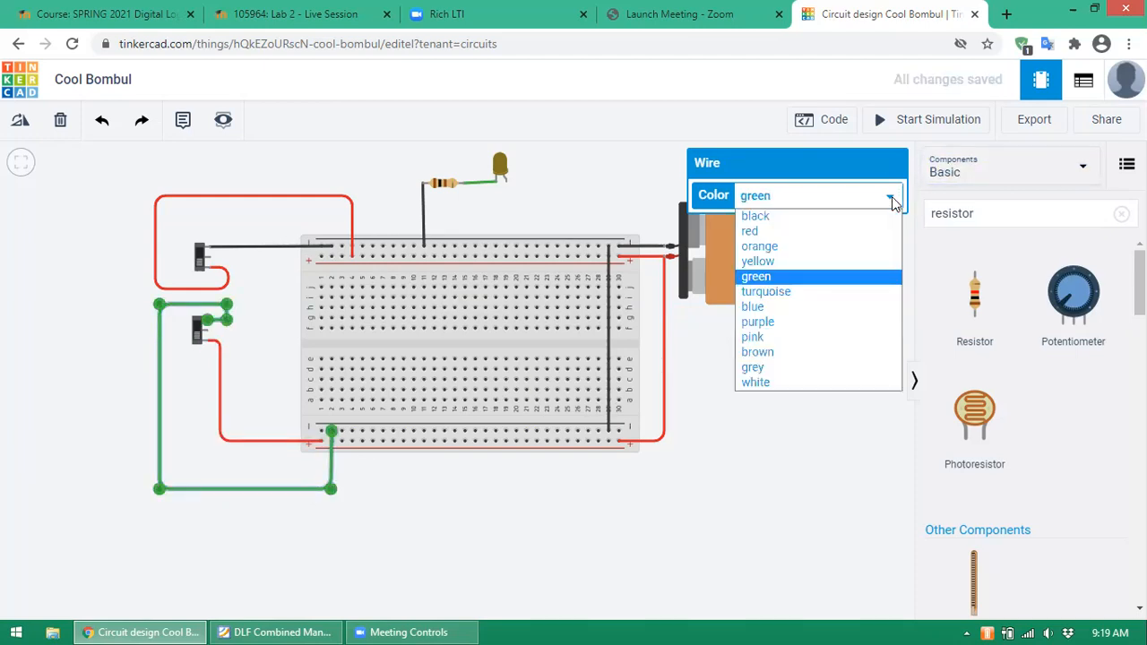
click(810, 221)
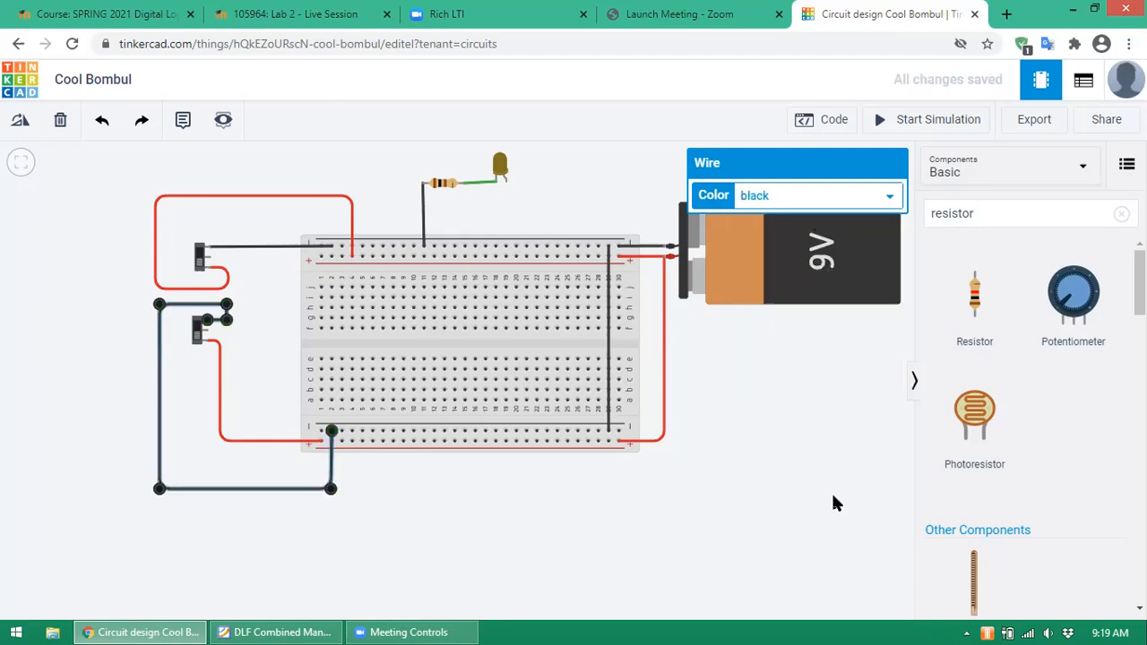
click(763, 456)
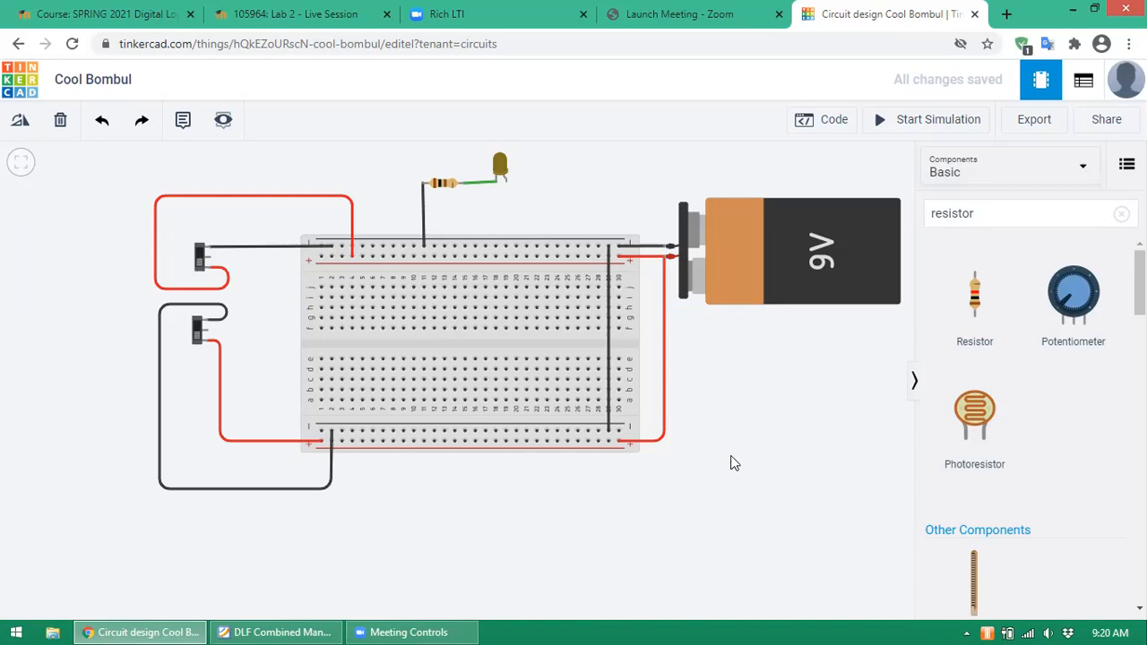
- Run a green wire from the LED's anode straight down to the breadboard hole below it
click(507, 184)
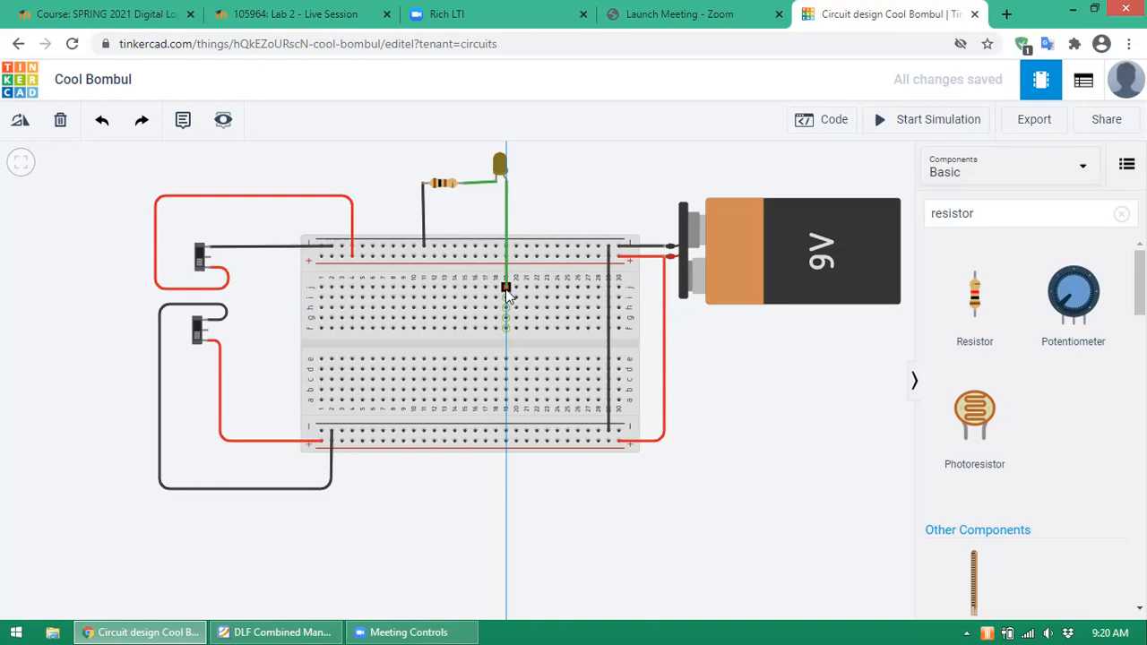
click(506, 288)
click(505, 288)
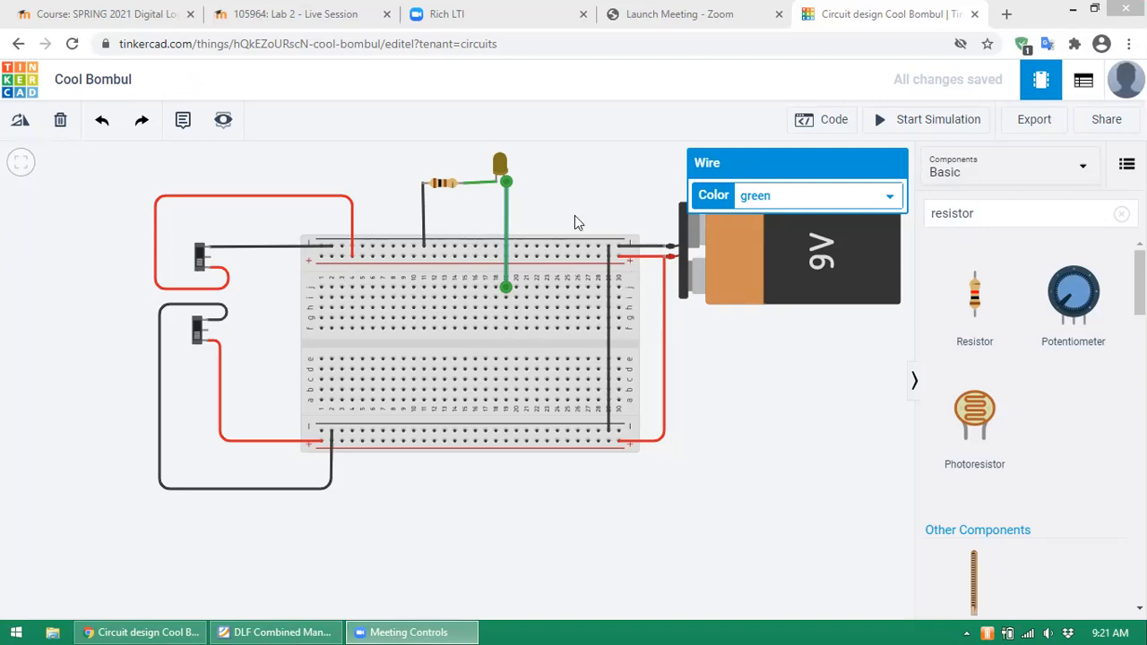
click(209, 260)
click(734, 426)
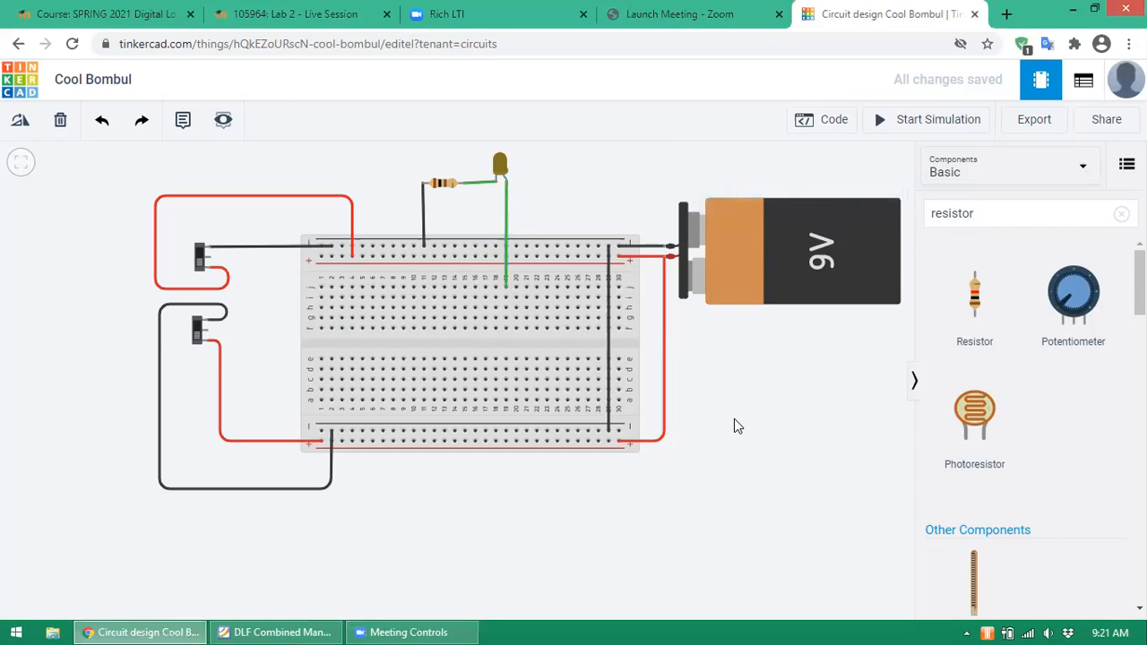
click(502, 164)
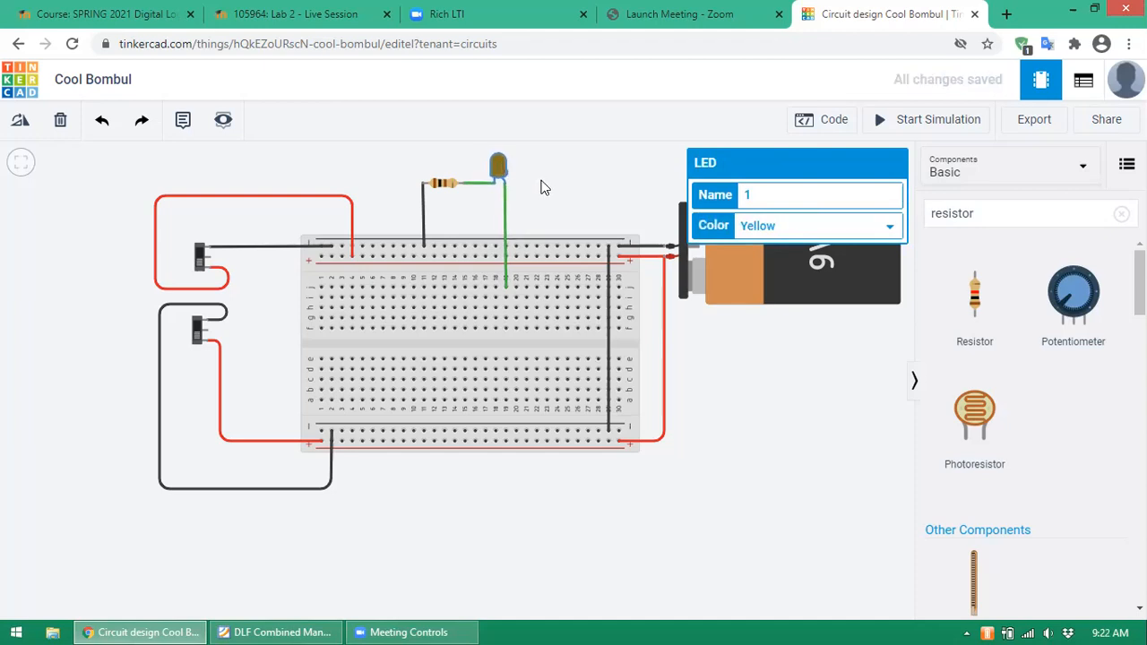
click(542, 187)
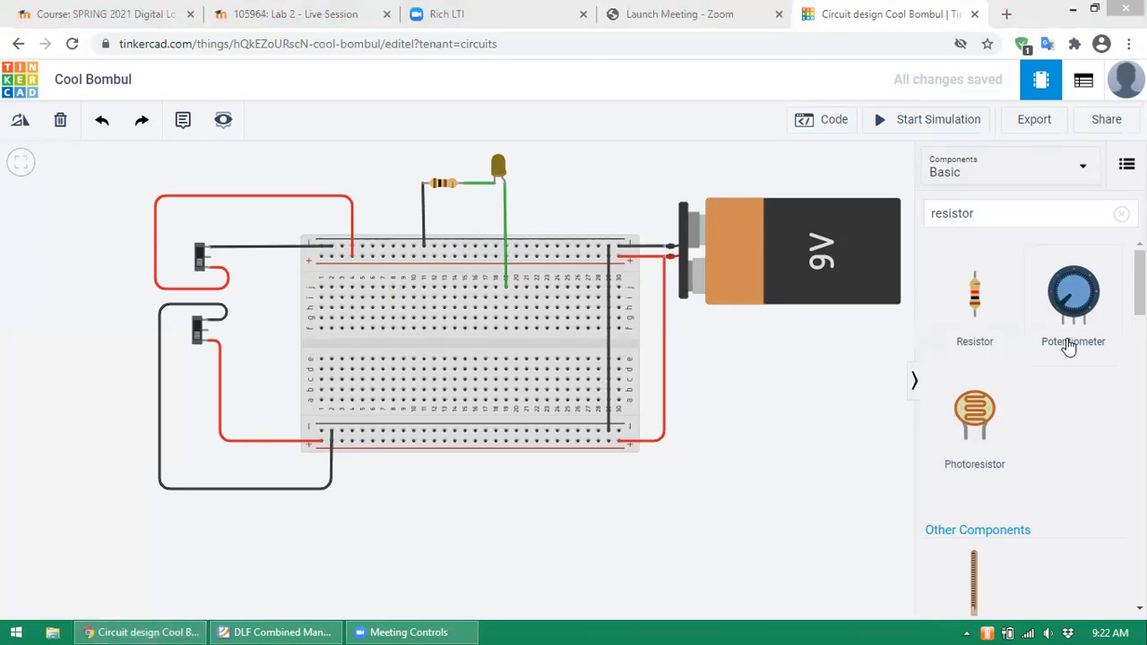
- Replace the parts search with 7408, then trim it to 740 to list the logic chips
click(1052, 213)
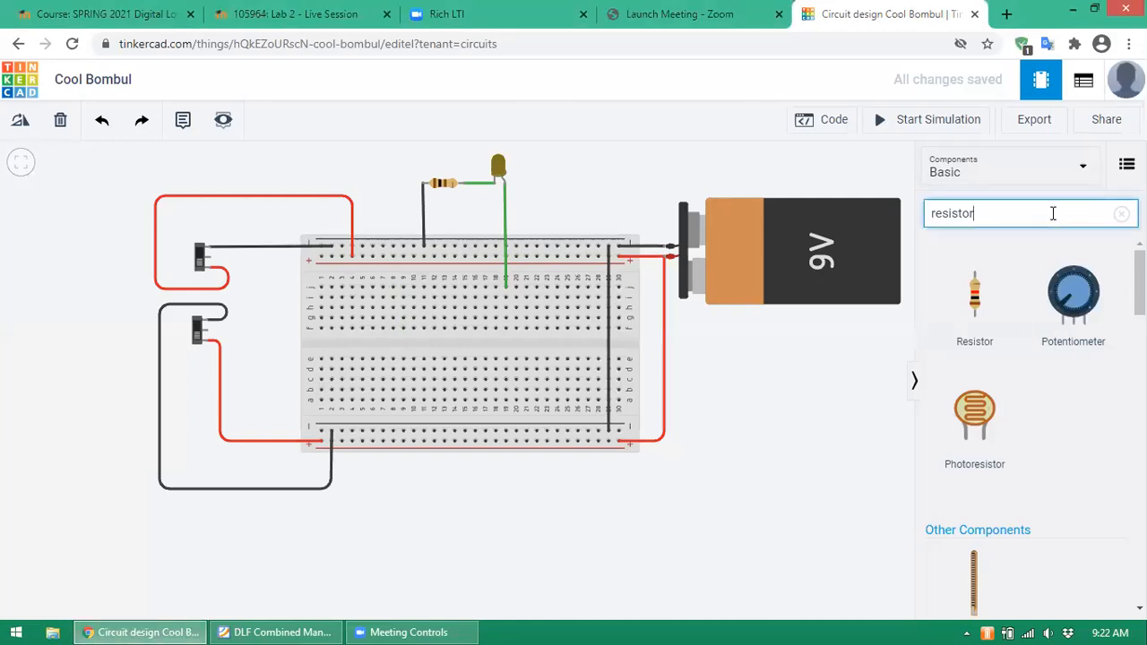
drag(998, 214, 906, 222)
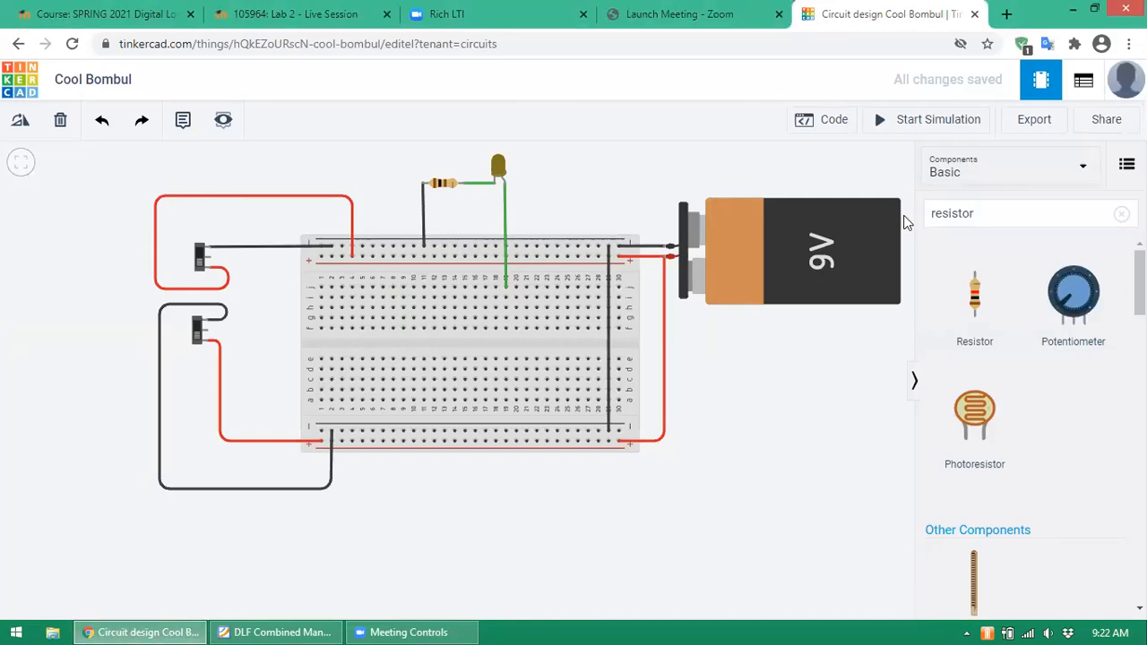
click(1000, 215)
key(BackSpace)
key(BackSpace)
key(BackSpace)
key(BackSpace)
key(BackSpace)
key(BackSpace)
key(BackSpace)
key(BackSpace)
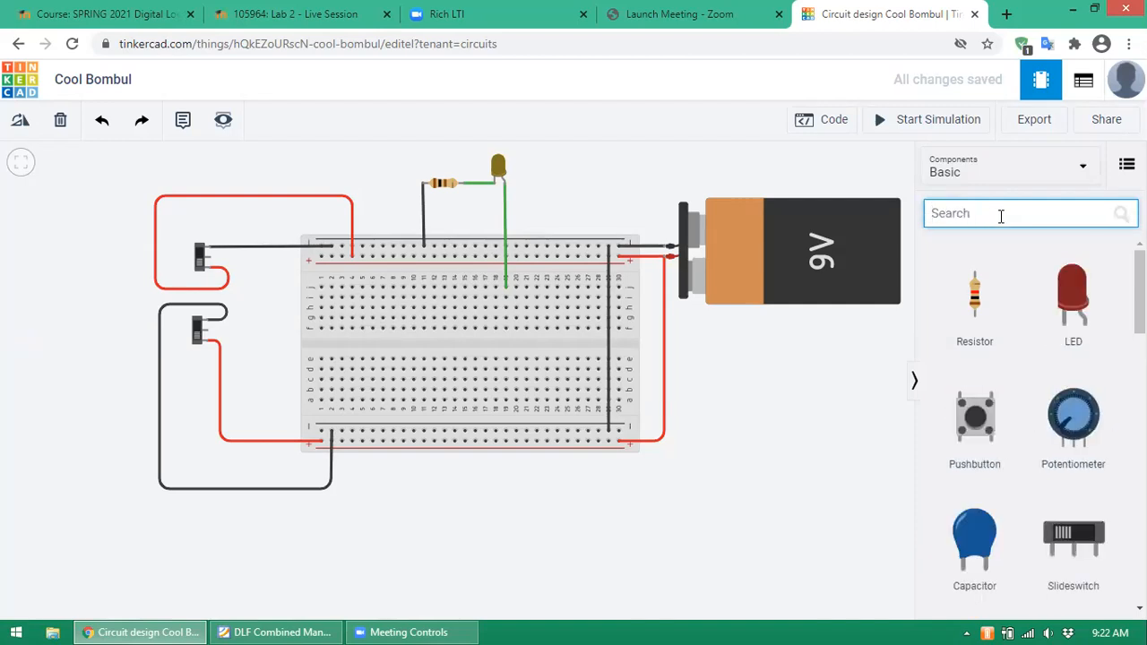
text(7408)
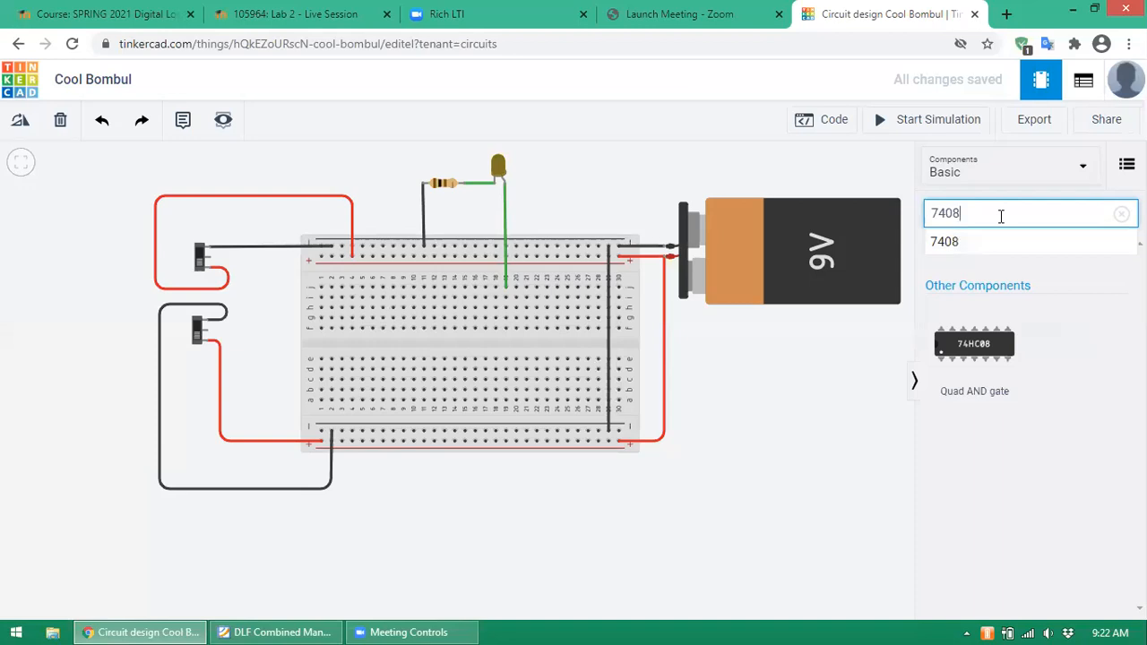
key(BackSpace)
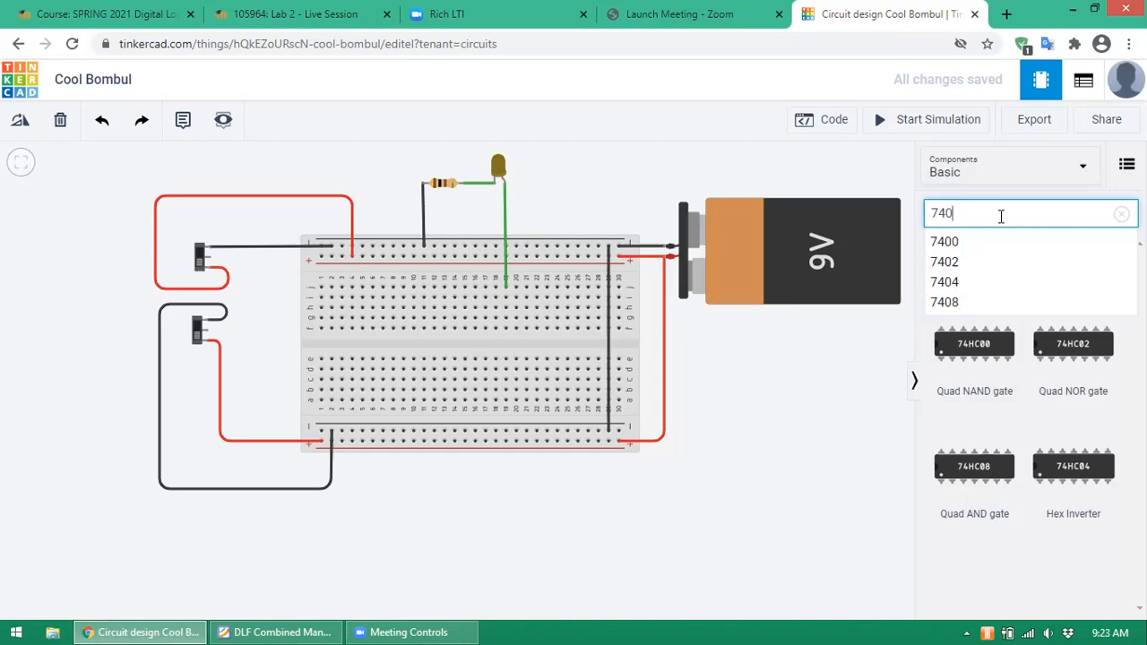
- Switch to the DLF Combined Manuals PDF in Foxit Reader at page 19
click(329, 627)
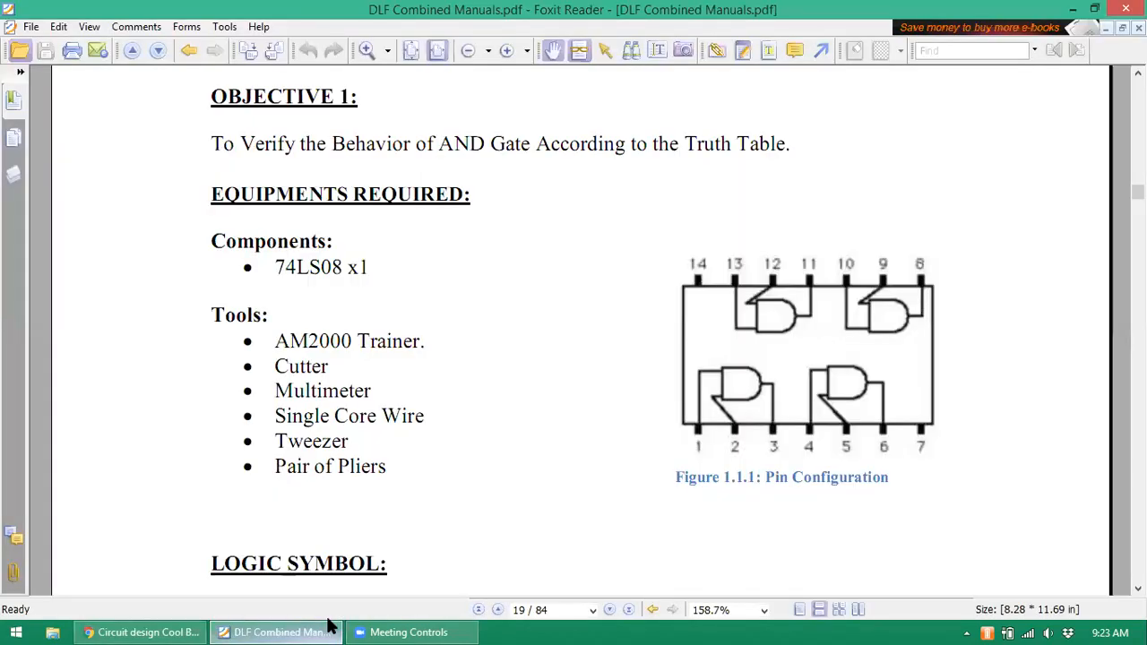
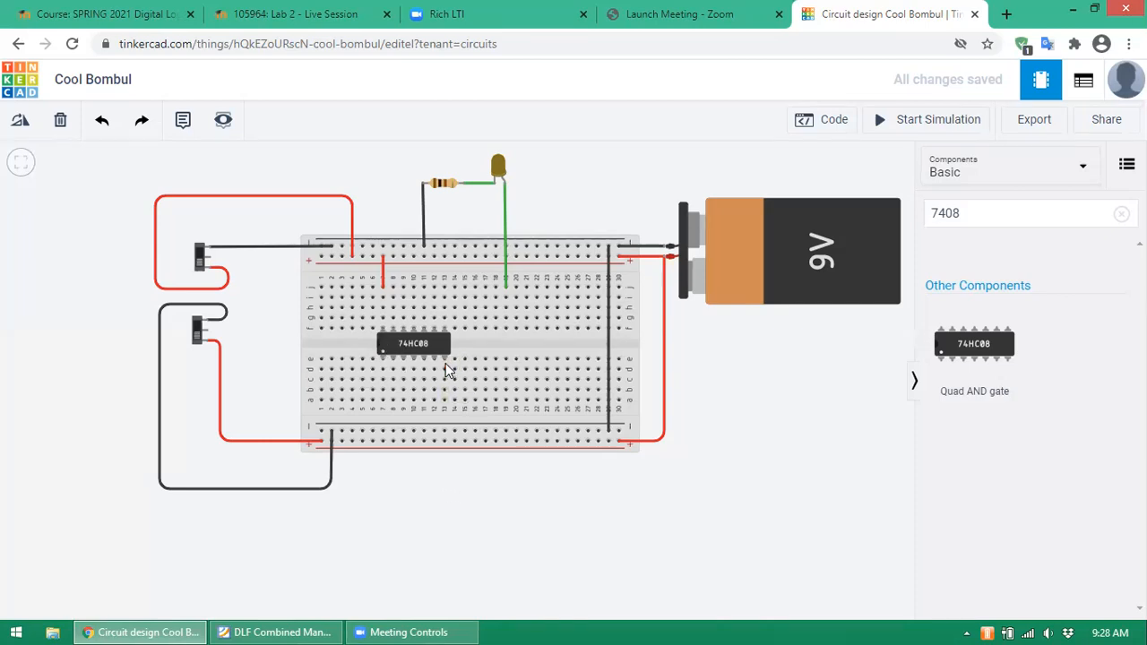
- Run a black wire from the 74HC08's pin 7 to the bottom negative rail
click(444, 401)
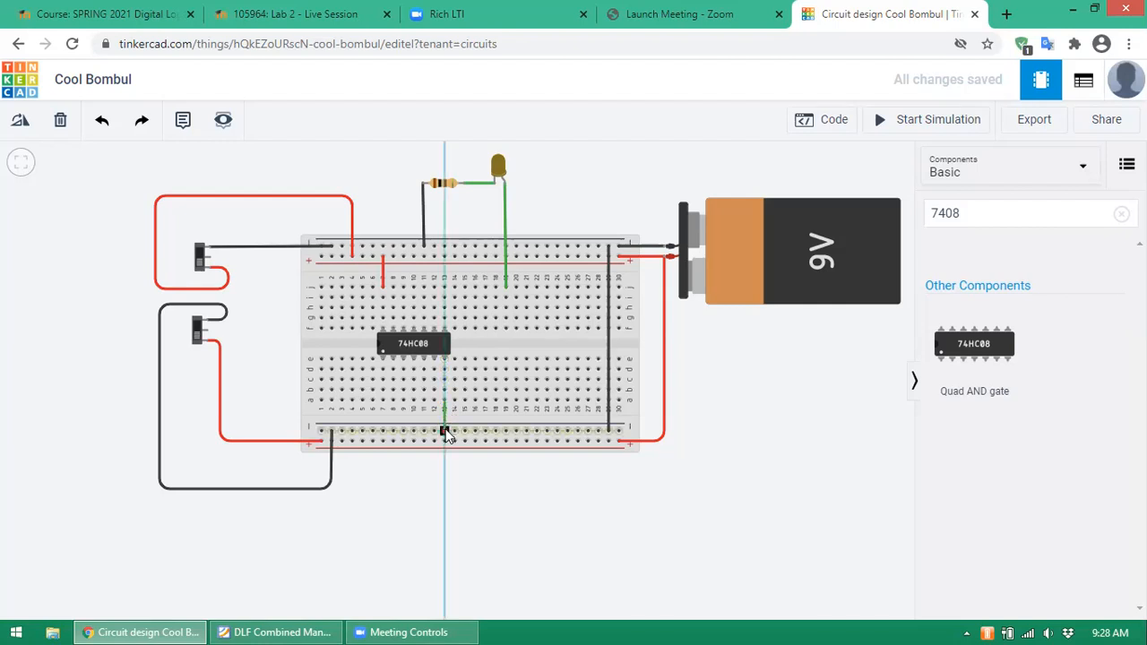
click(446, 434)
click(801, 403)
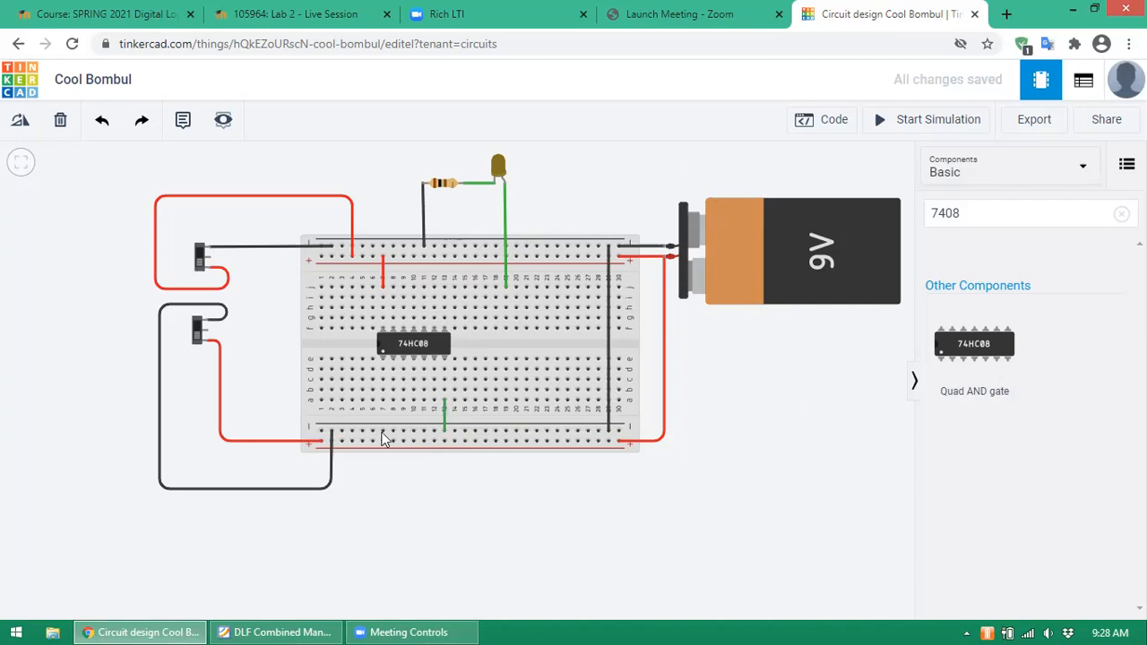
click(446, 413)
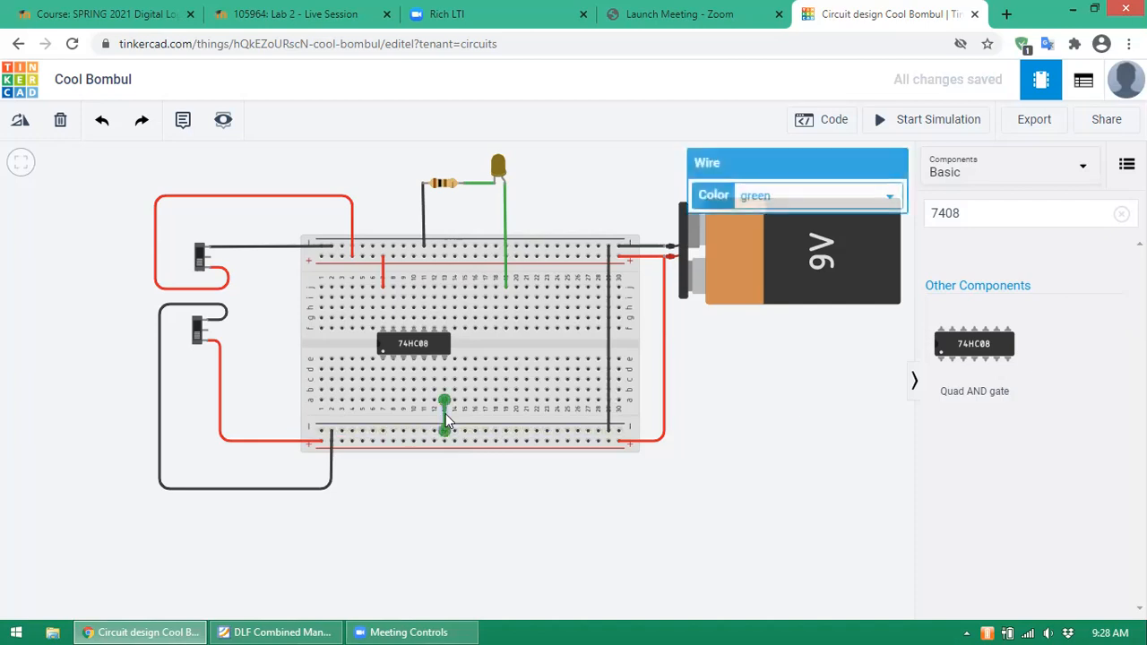
click(887, 197)
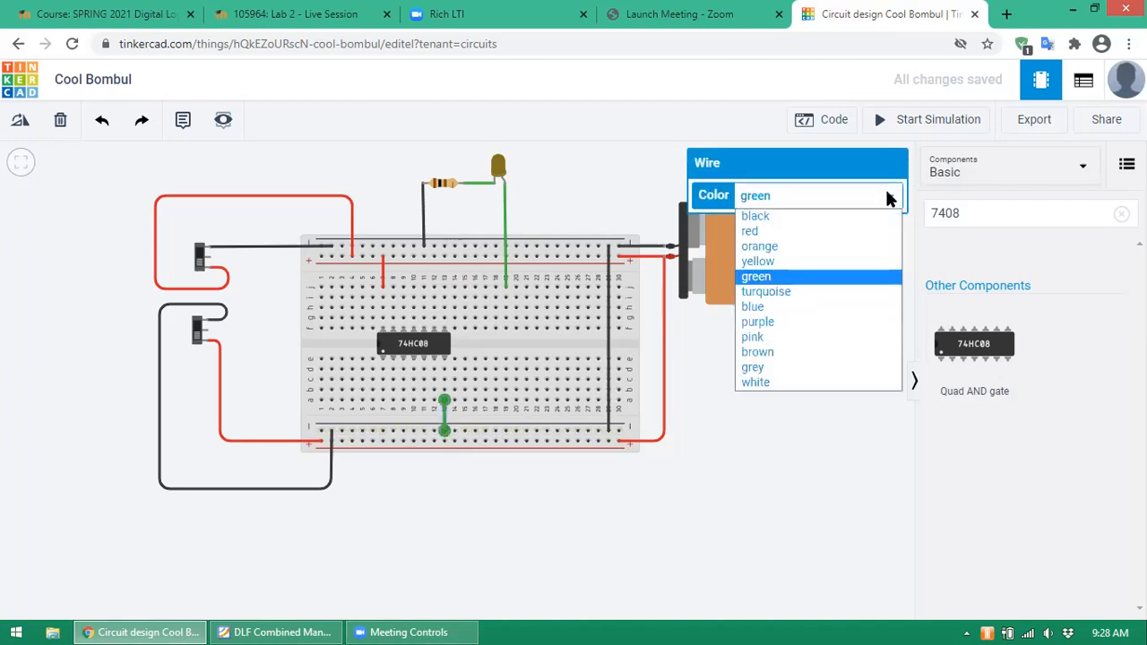
click(801, 215)
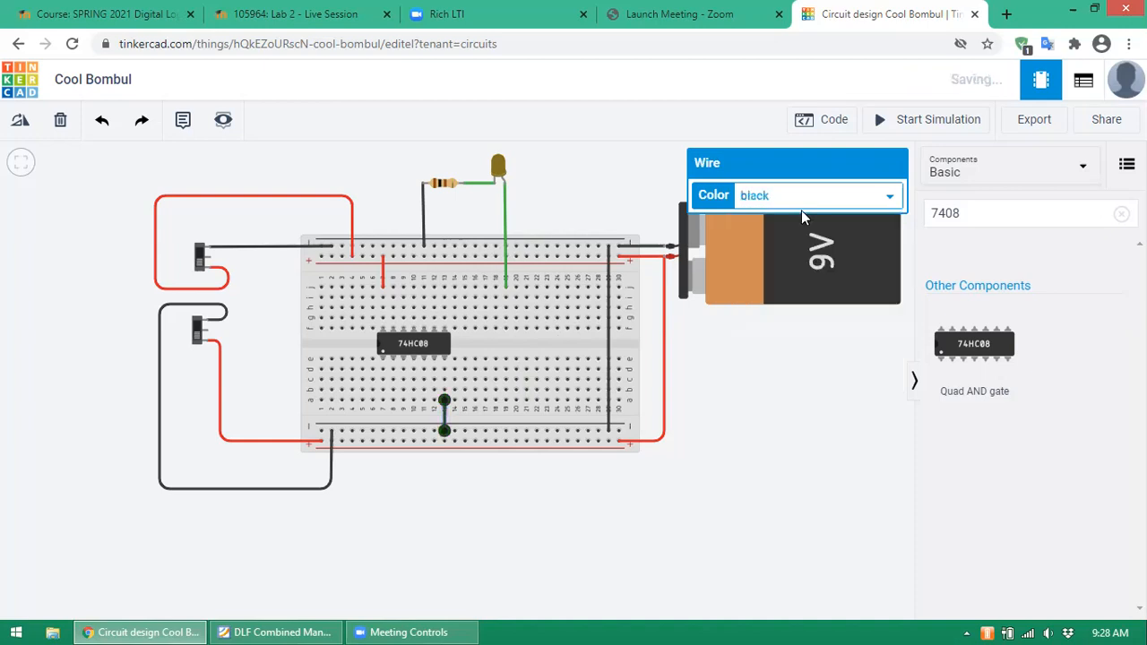
click(826, 390)
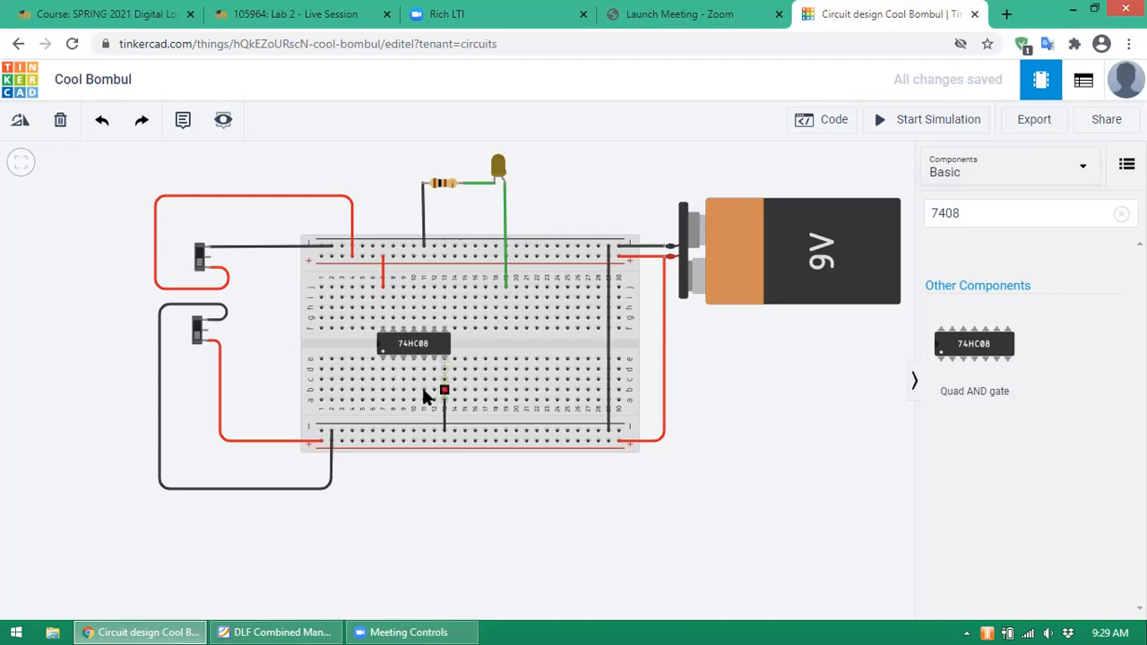
click(285, 625)
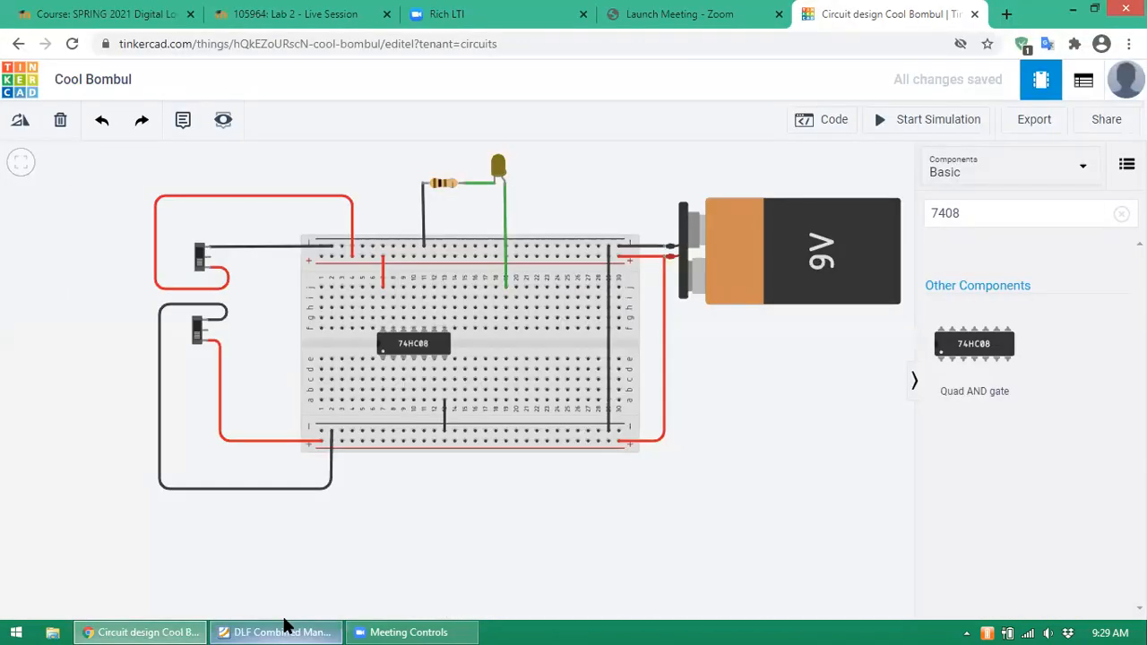
click(285, 632)
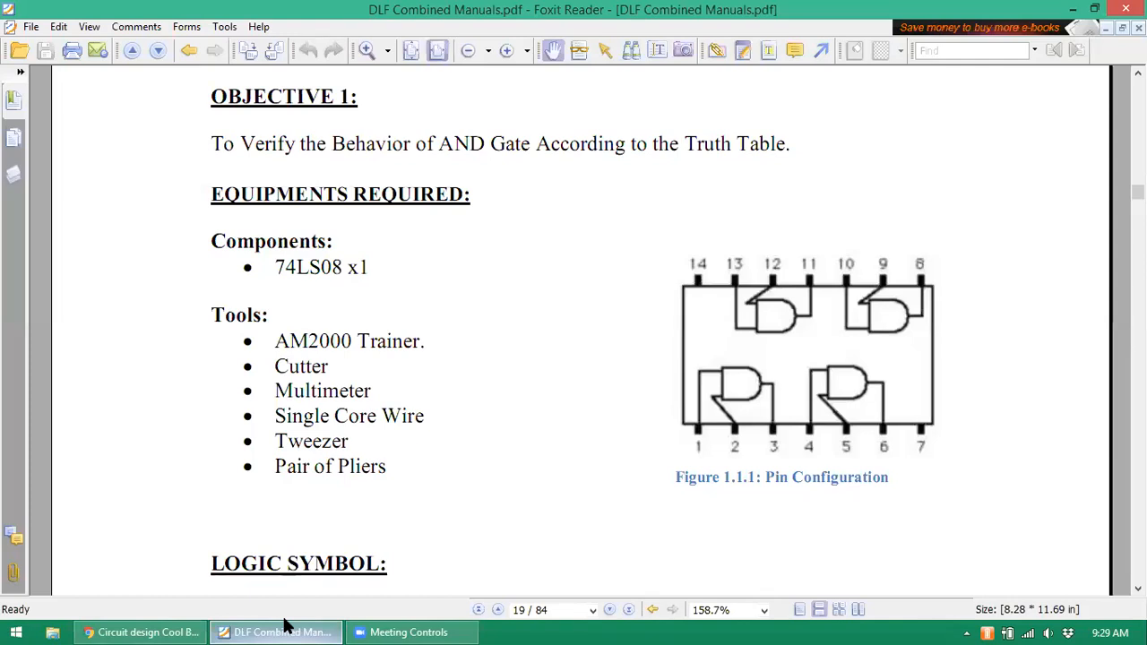
click(285, 624)
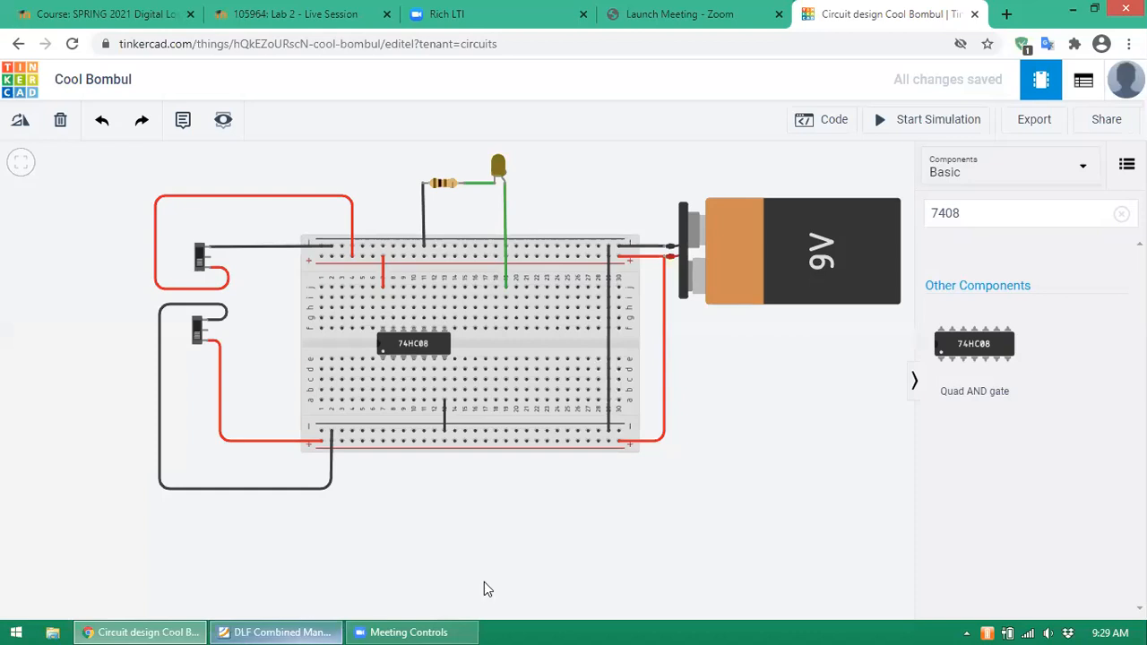
click(315, 624)
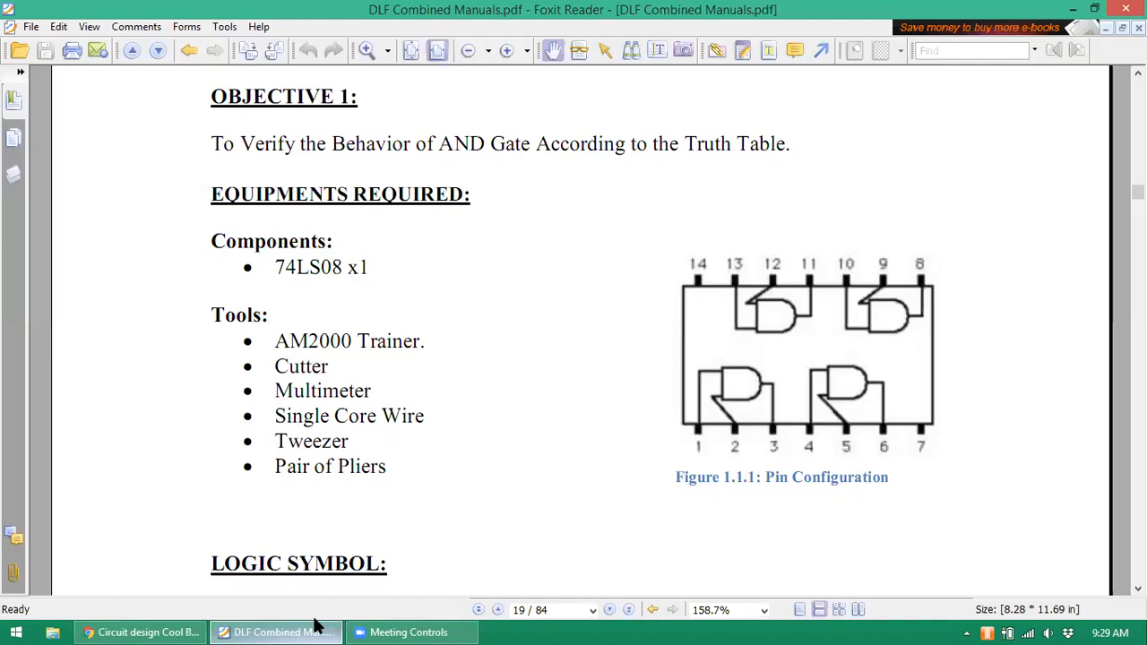
click(316, 625)
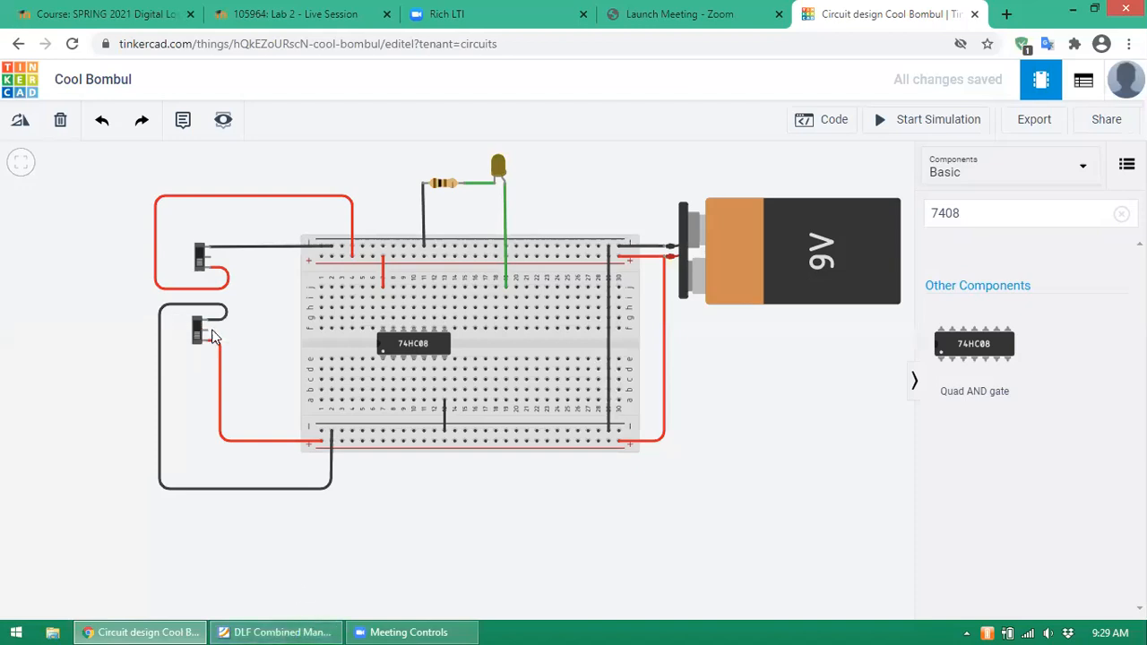
- Wire the lower switch's Common terminal to the chip's second top pin
click(211, 333)
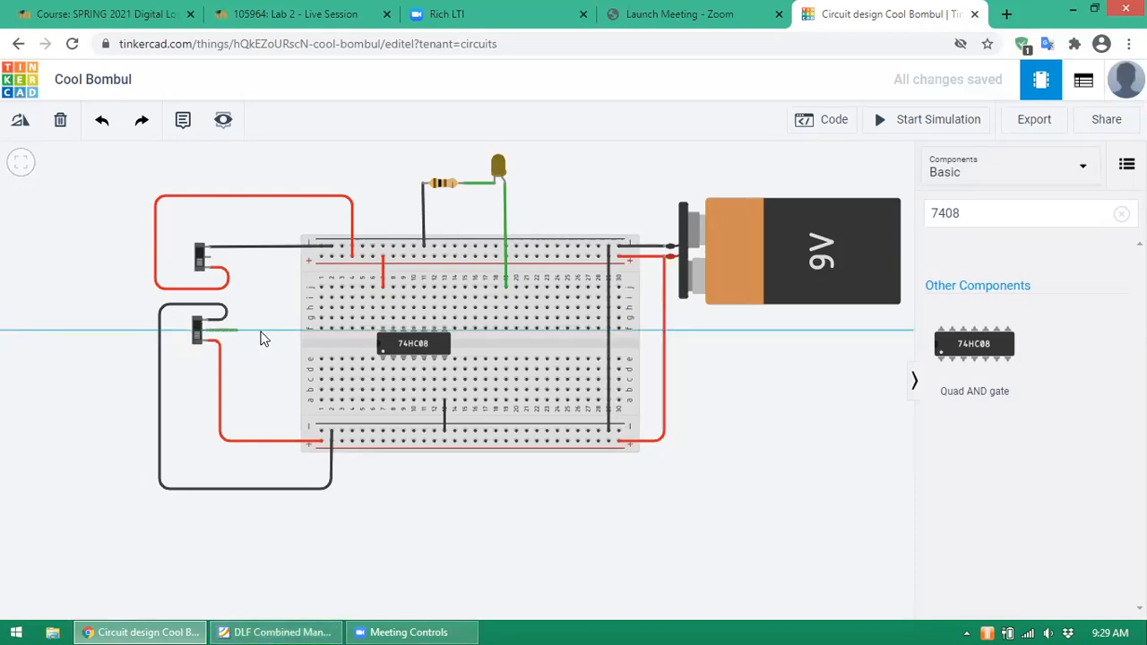
click(383, 320)
drag(382, 324, 395, 325)
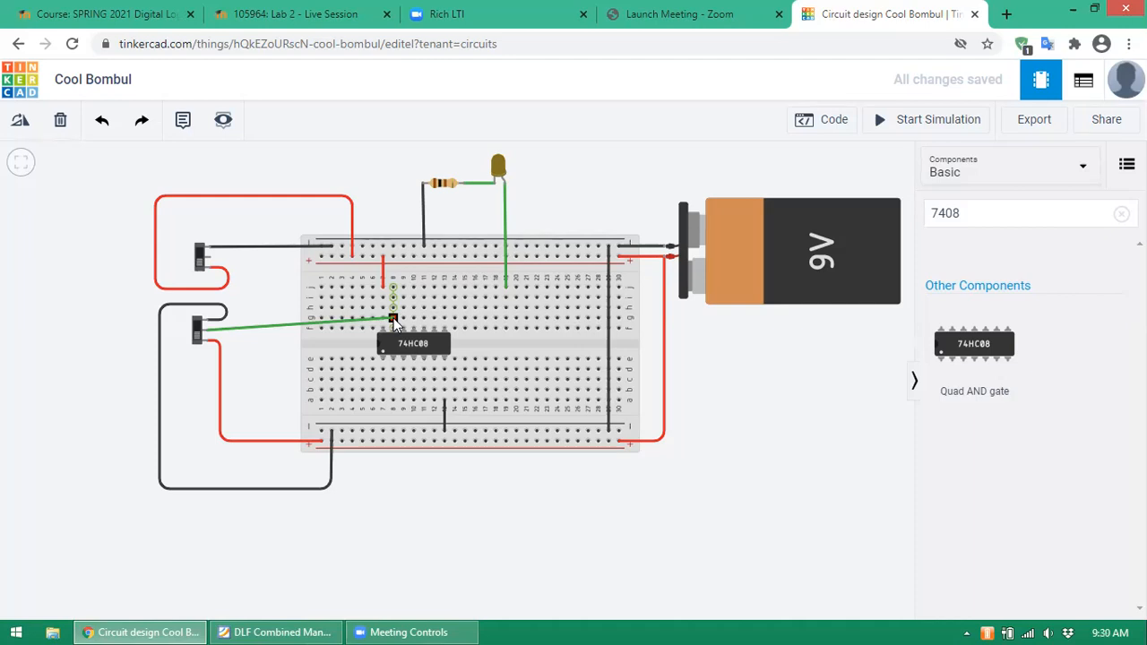
click(393, 320)
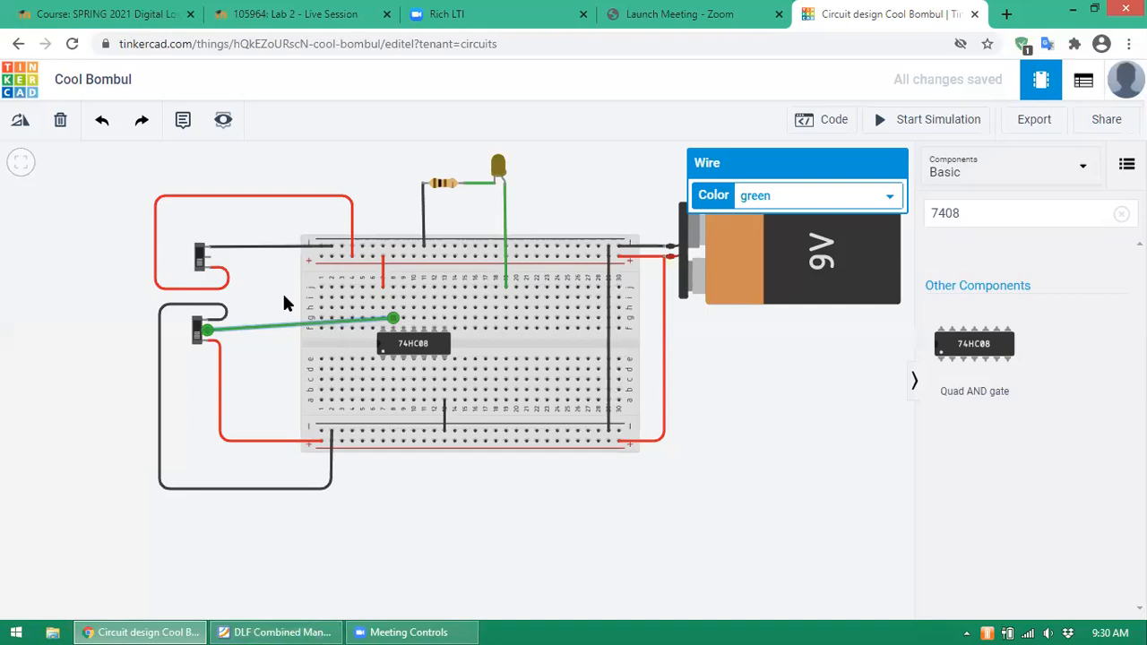
- Wire the upper switch's Common terminal to the chip's third top pin with two bends
click(209, 260)
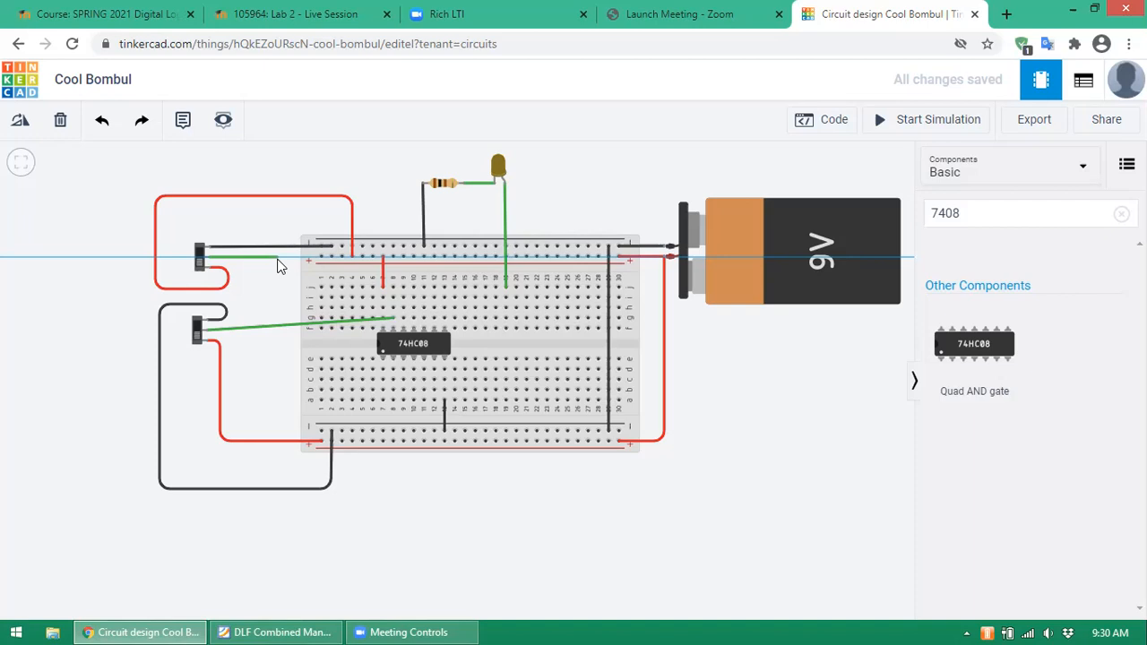
click(277, 259)
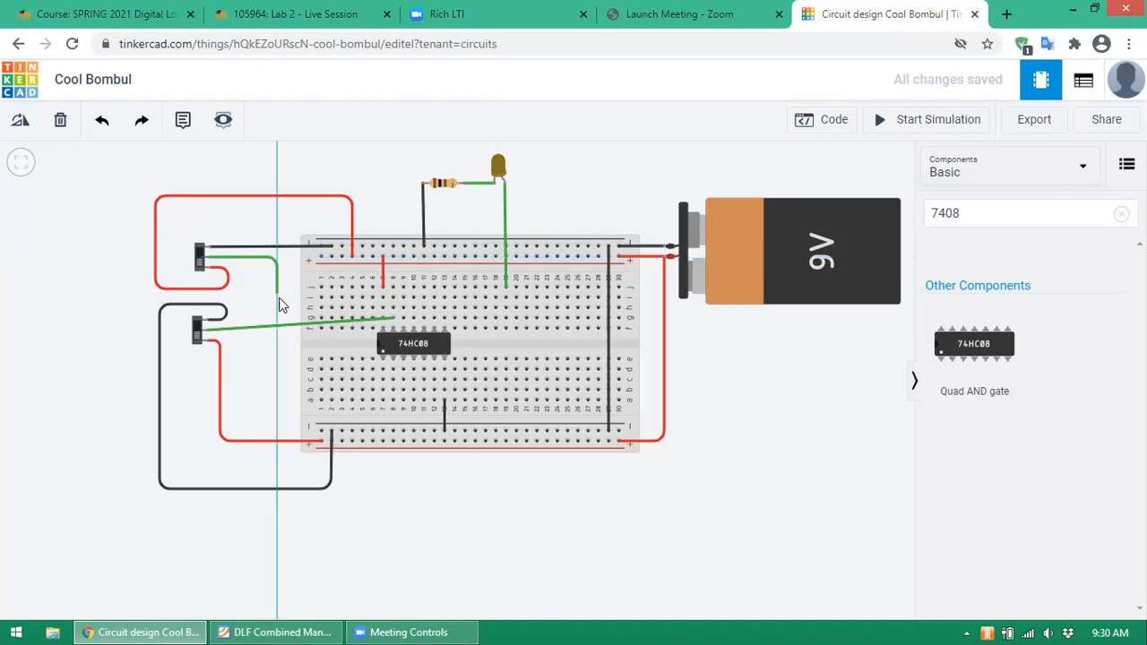
click(278, 305)
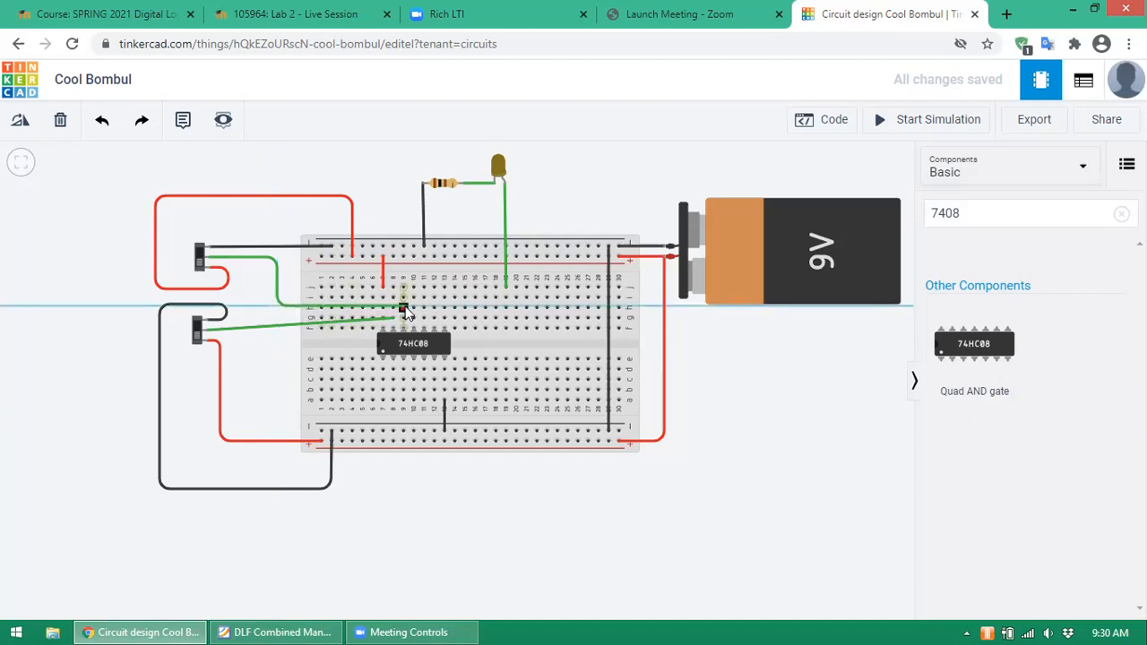
click(403, 309)
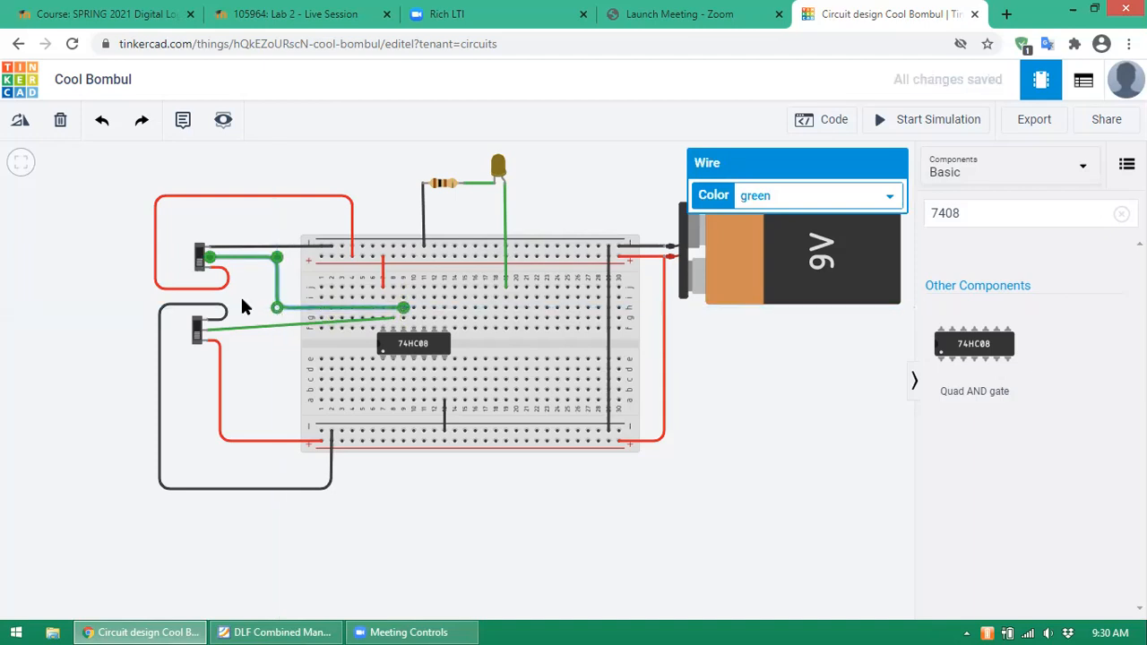
click(241, 307)
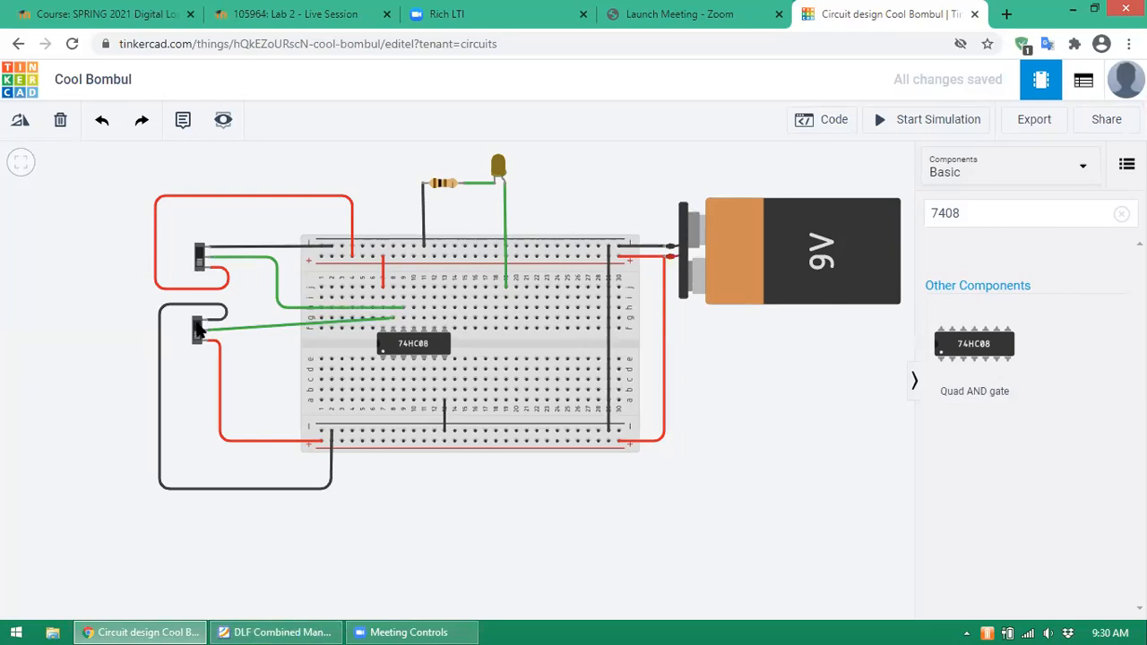
drag(201, 258, 201, 259)
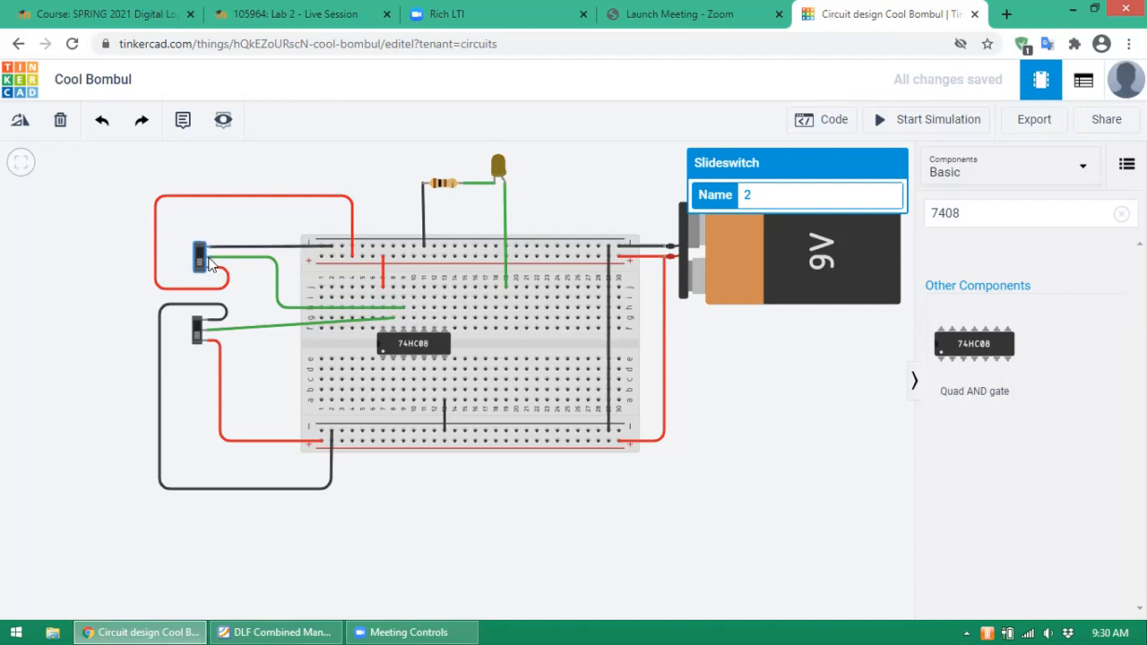
- Delete the lower switch's straight wire and redraw it to the second top pin with a bend
click(272, 329)
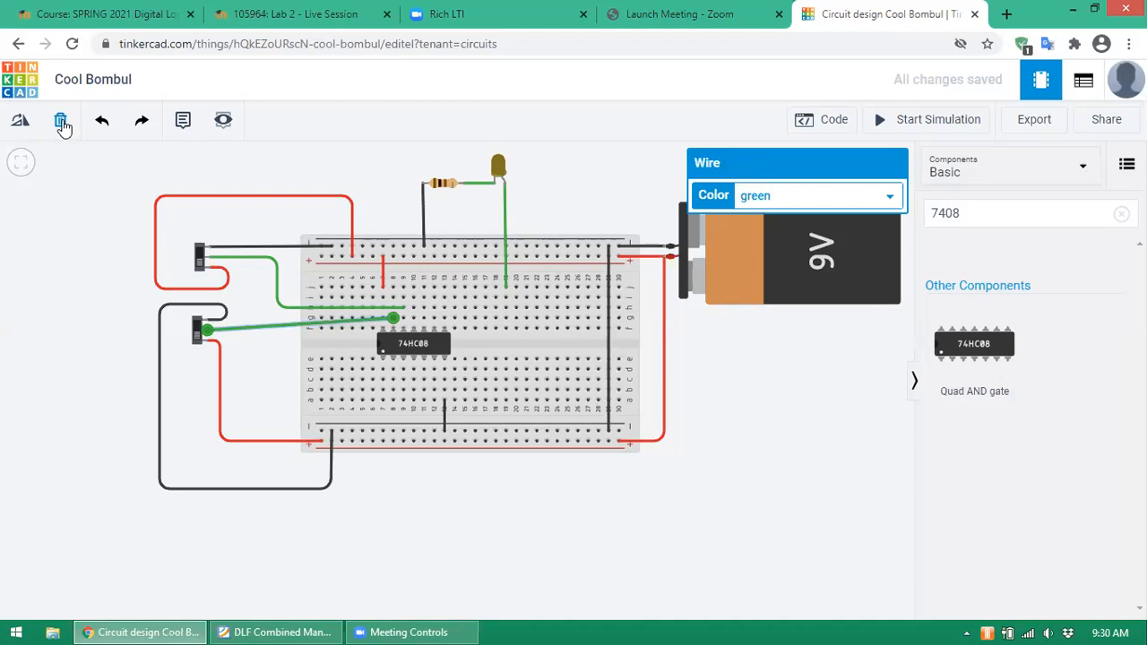
click(60, 119)
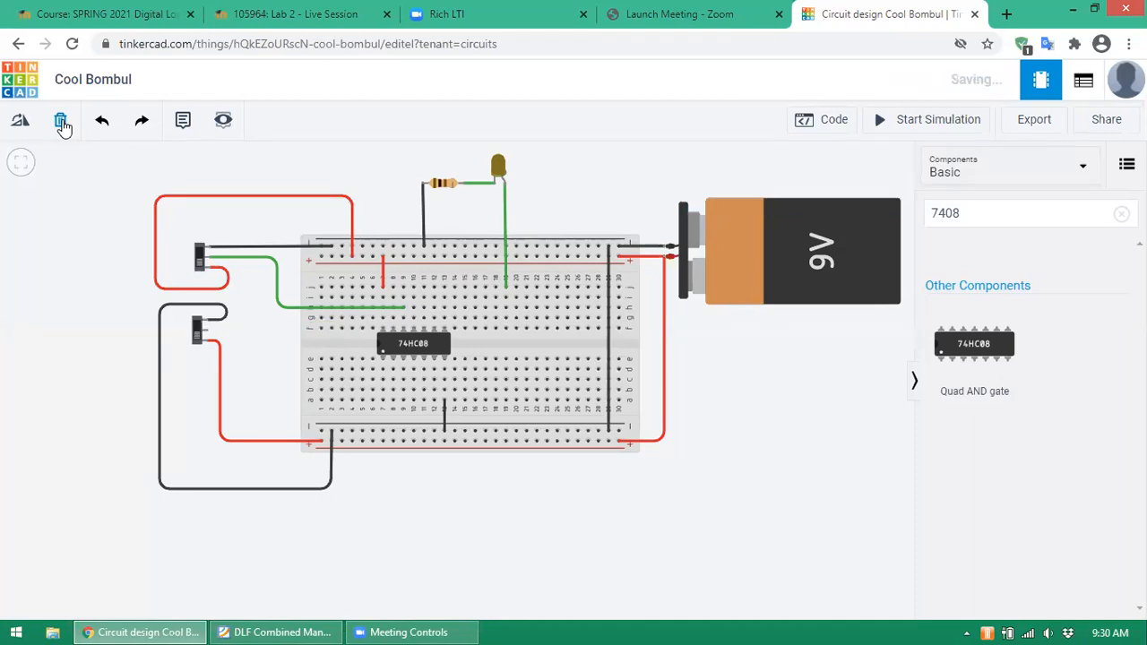
click(205, 334)
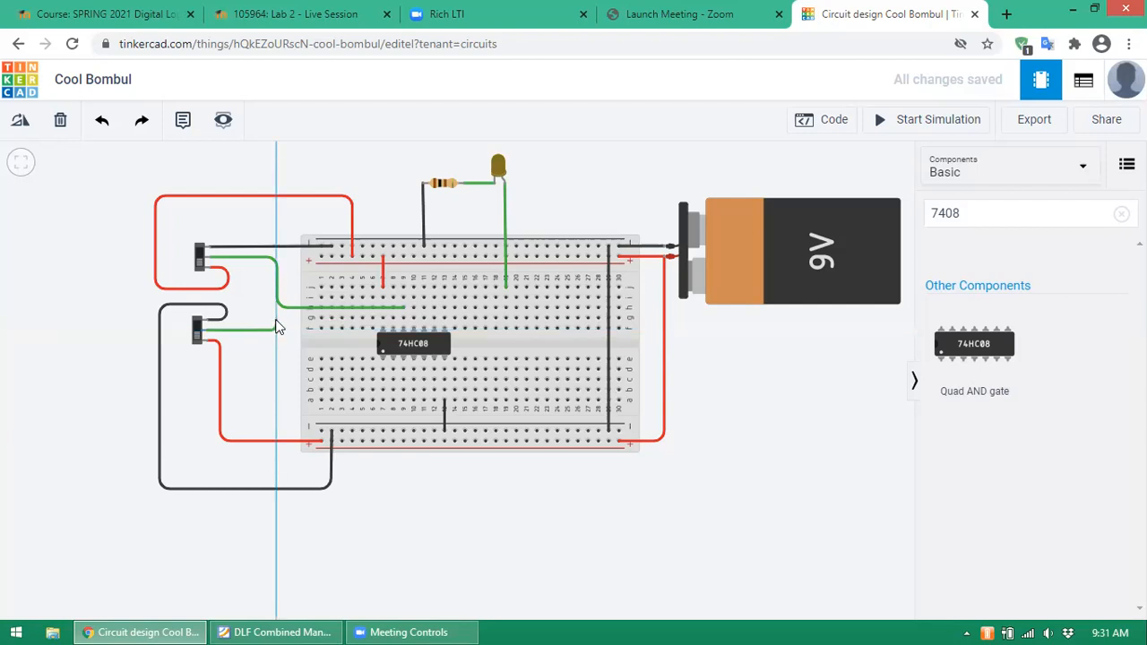
click(277, 326)
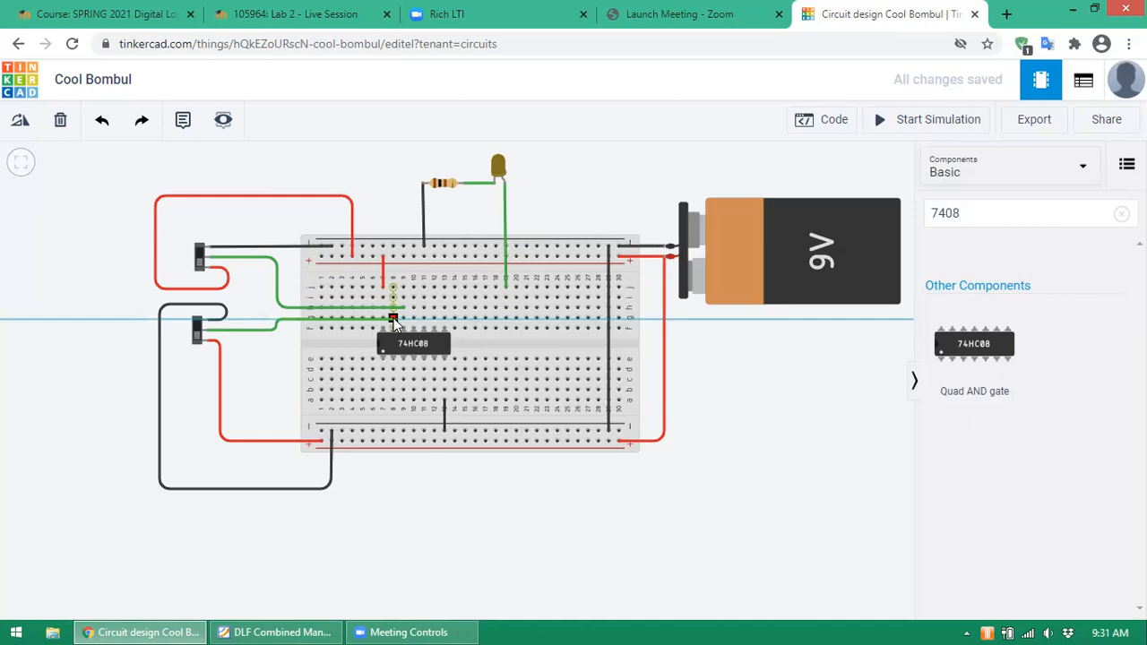
click(393, 319)
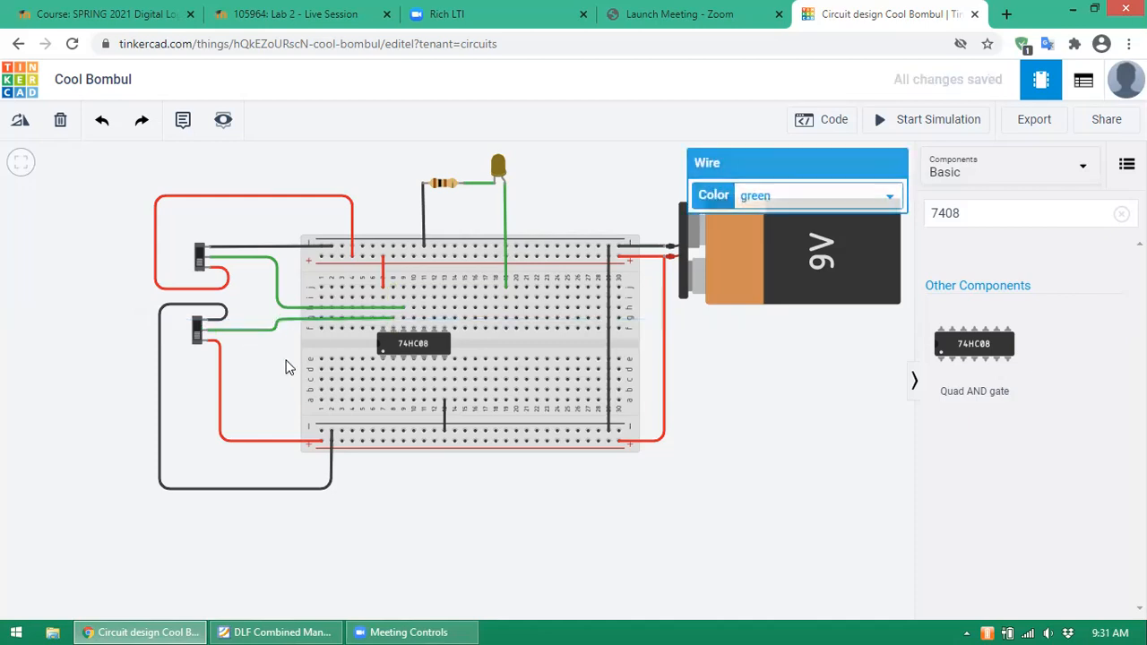
click(286, 366)
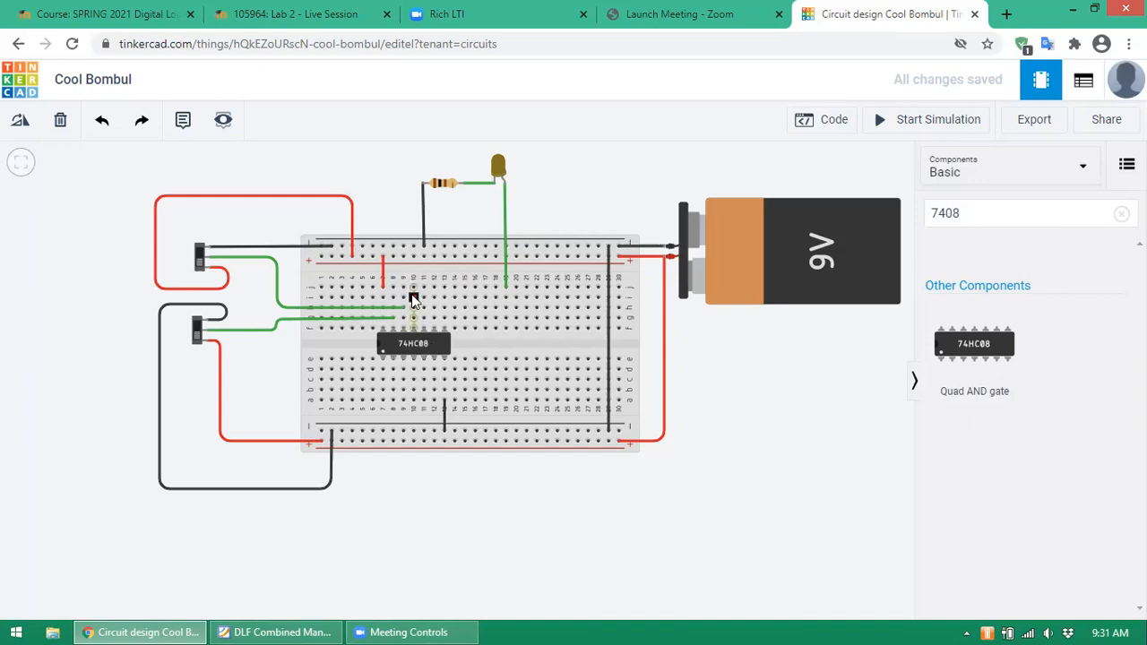
click(505, 298)
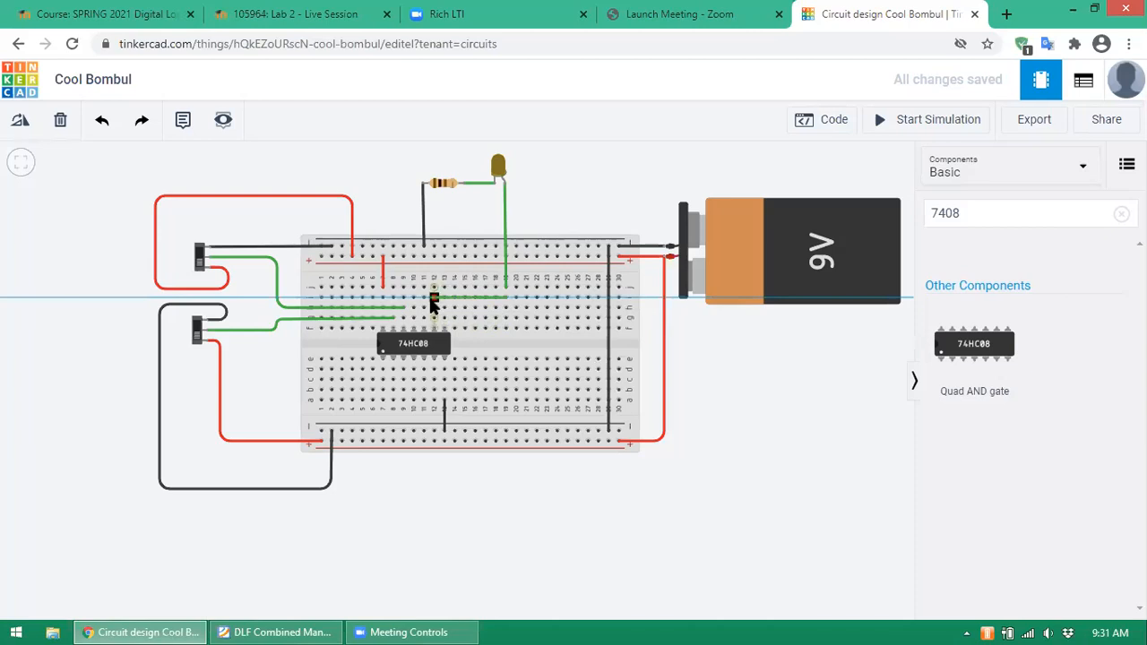
click(413, 297)
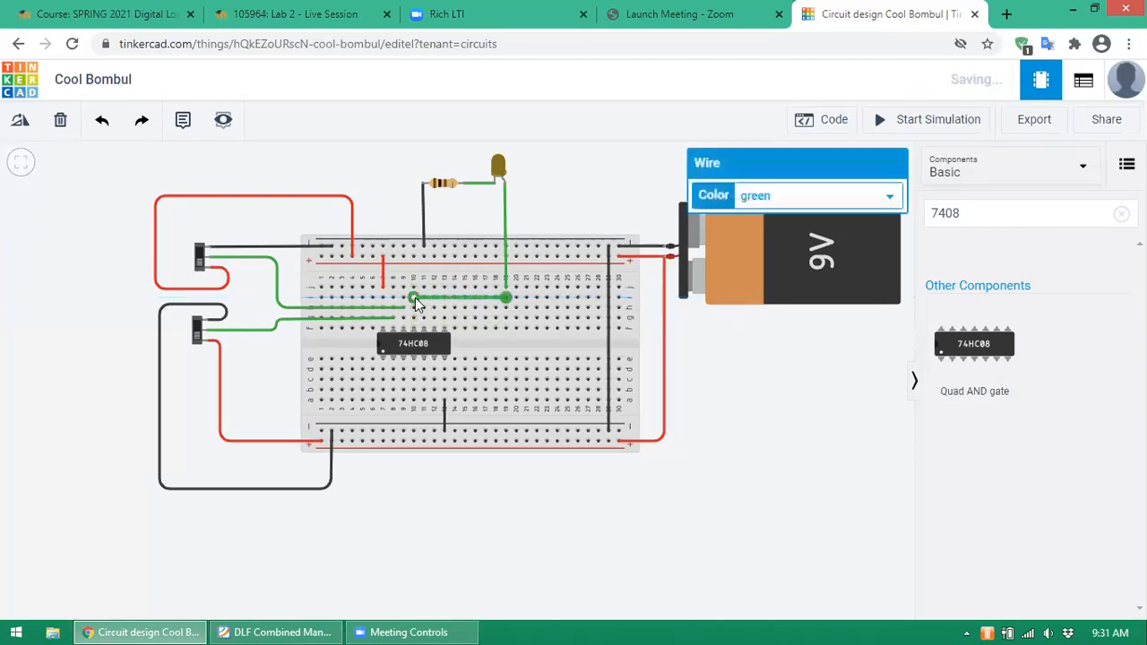
click(575, 208)
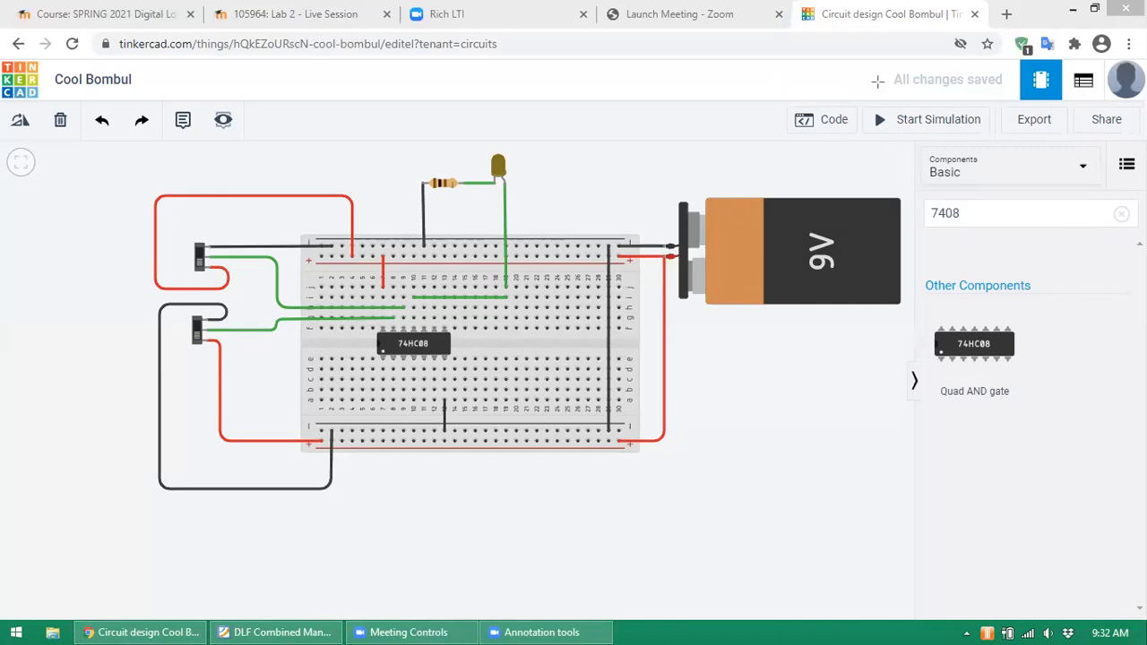
mouse_move(995, 99)
mouse_down()
mouse_move(950, 143)
mouse_move(854, 142)
mouse_up()
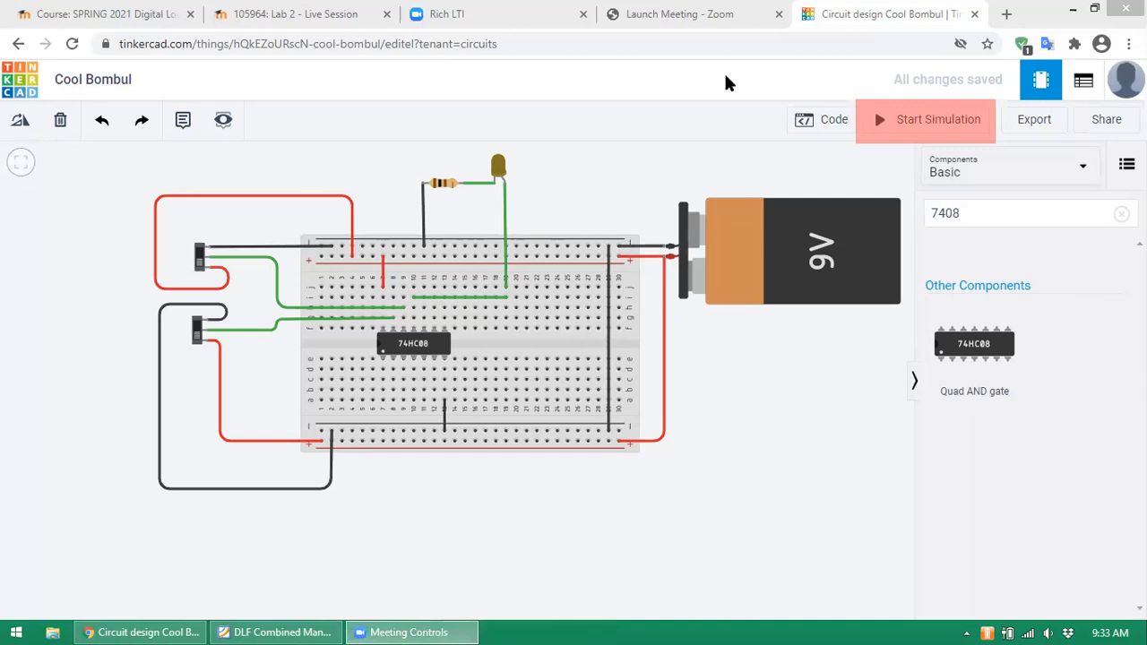
- Start the simulation, read the blown 74HC08's 8.93 V over 7.00 V warning, and switch to the manual
click(932, 125)
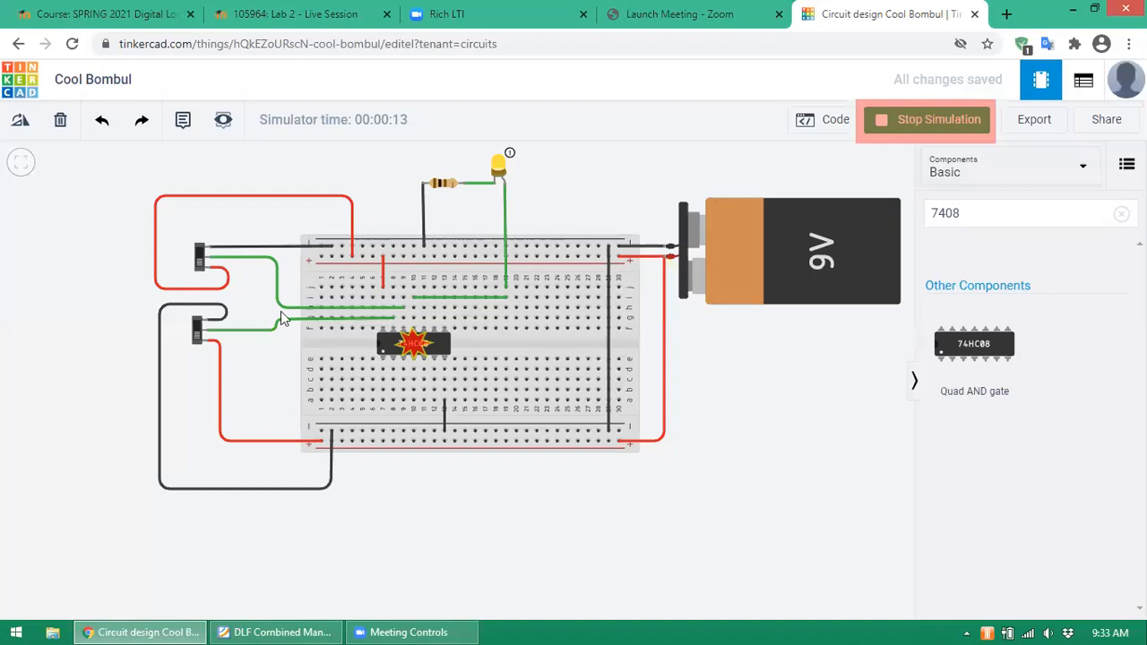
mouse_move(417, 351)
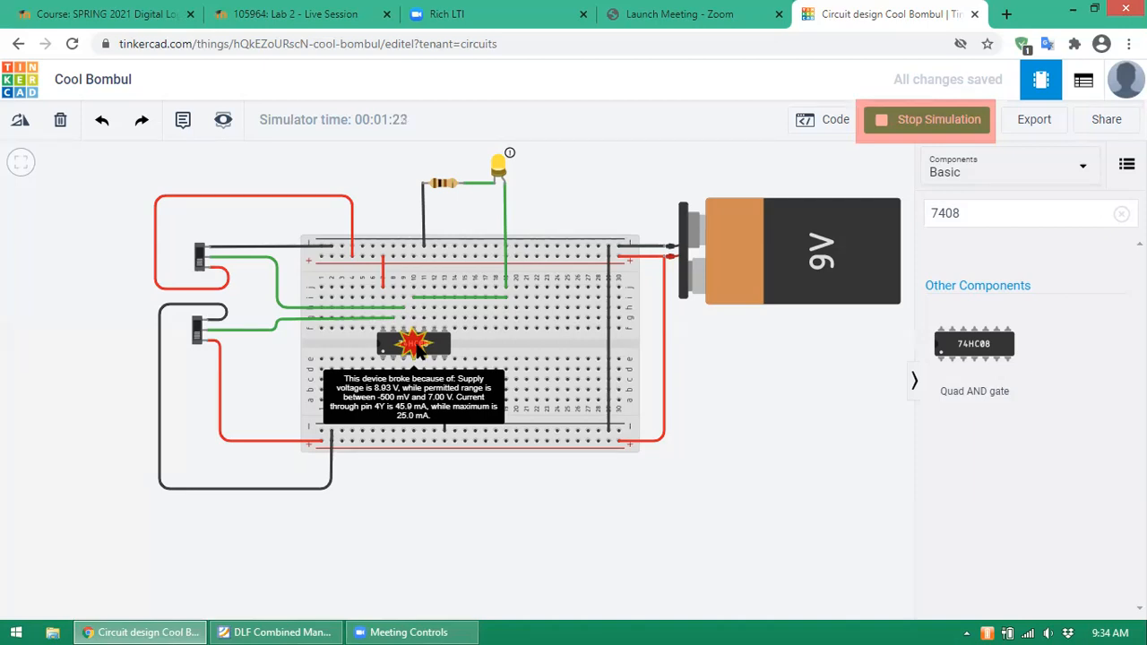
click(236, 625)
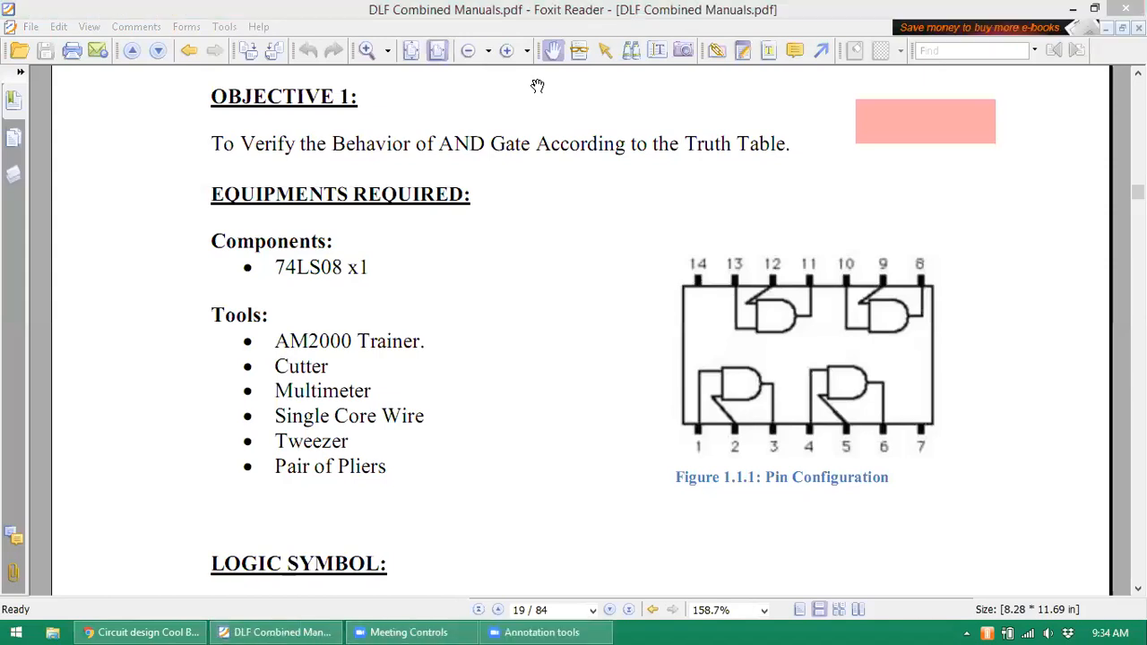
- Check the 74LS08 pin configuration on manual page 19, then return to Tinkercad
click(780, 145)
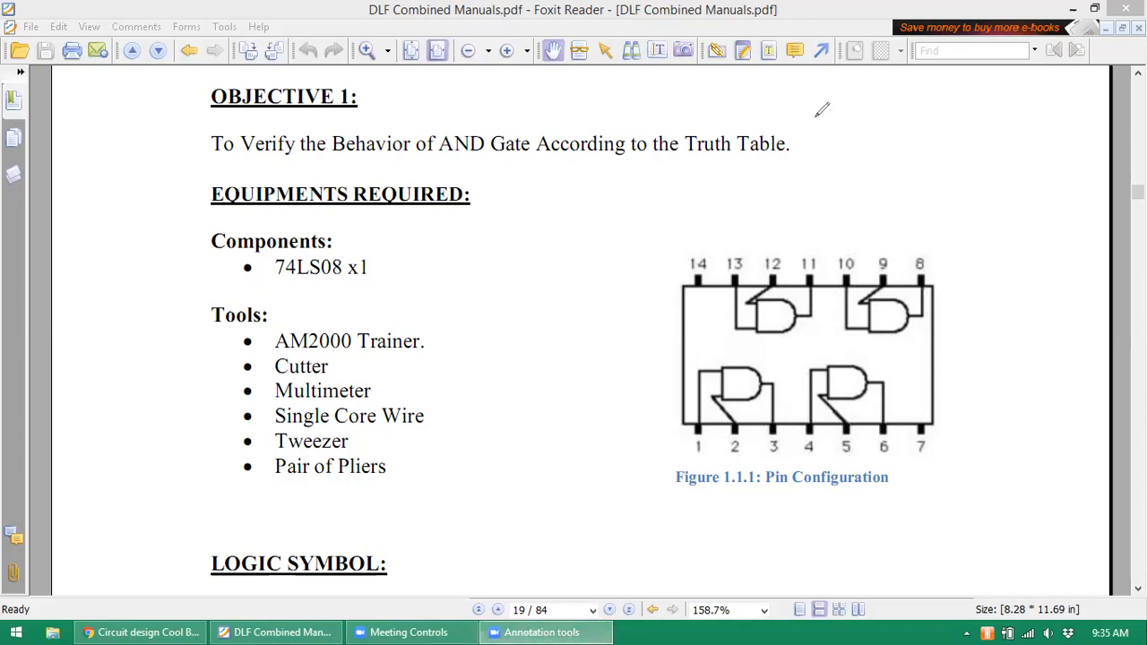
click(816, 116)
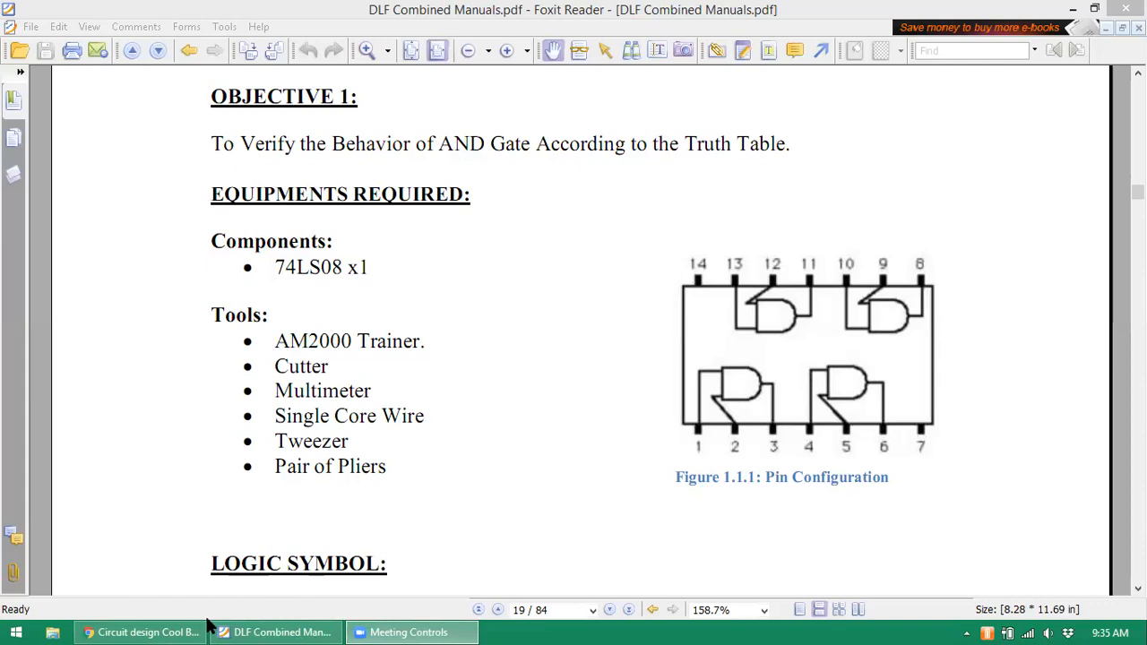
click(152, 632)
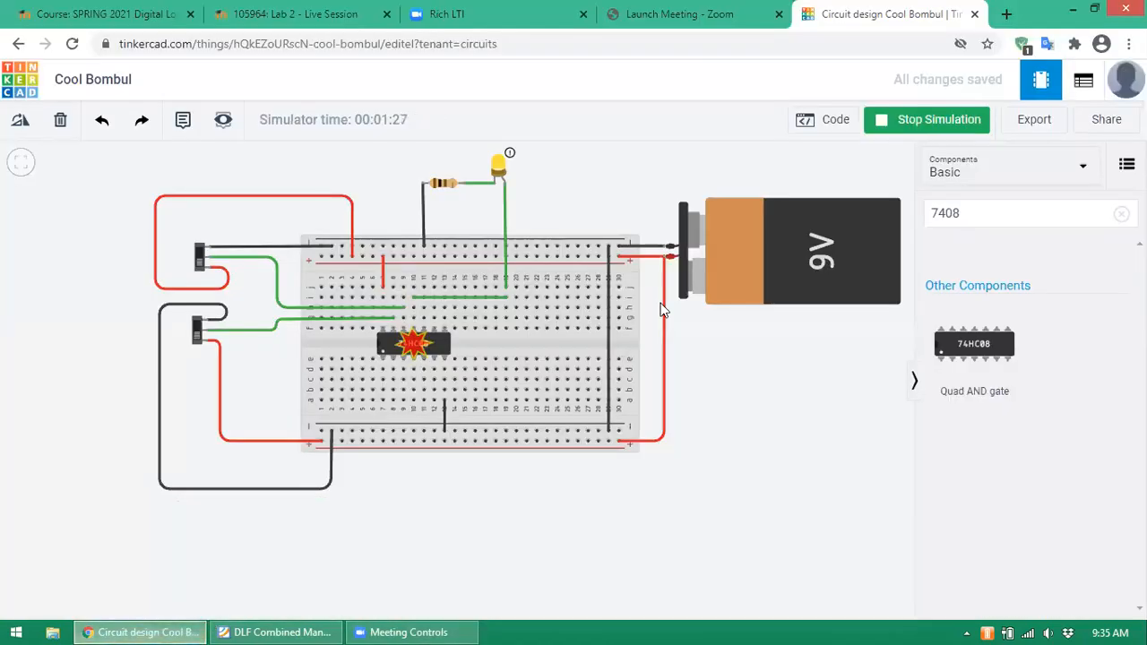
- Stop the simulation and replace the 7408 parts search with 'batt'
click(918, 122)
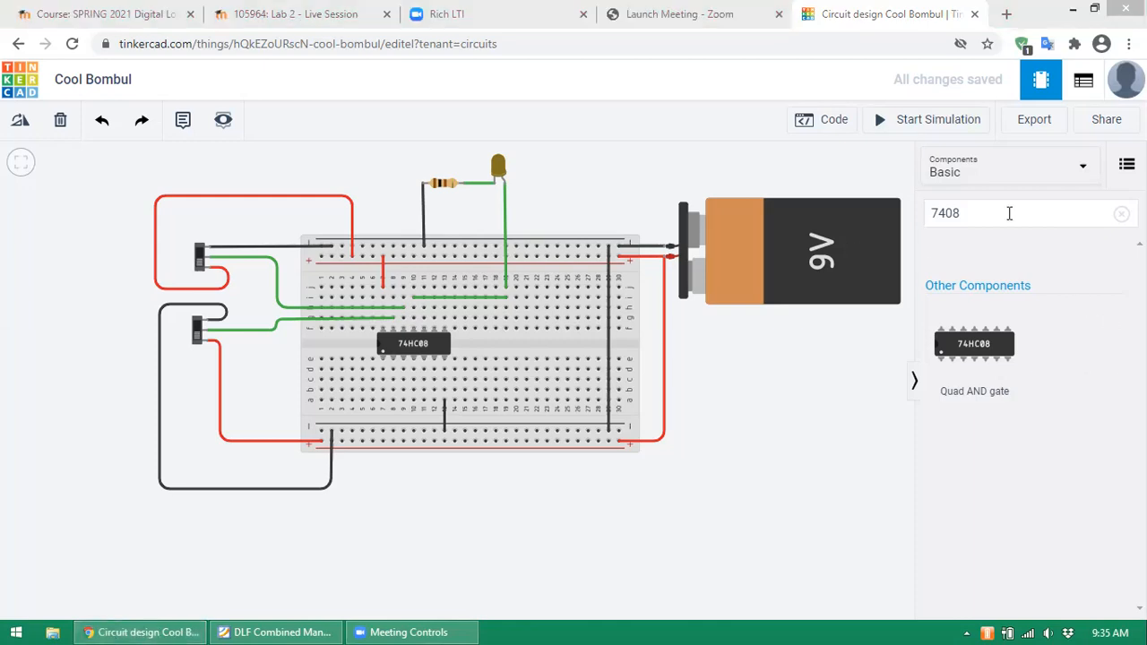
drag(1009, 213, 909, 213)
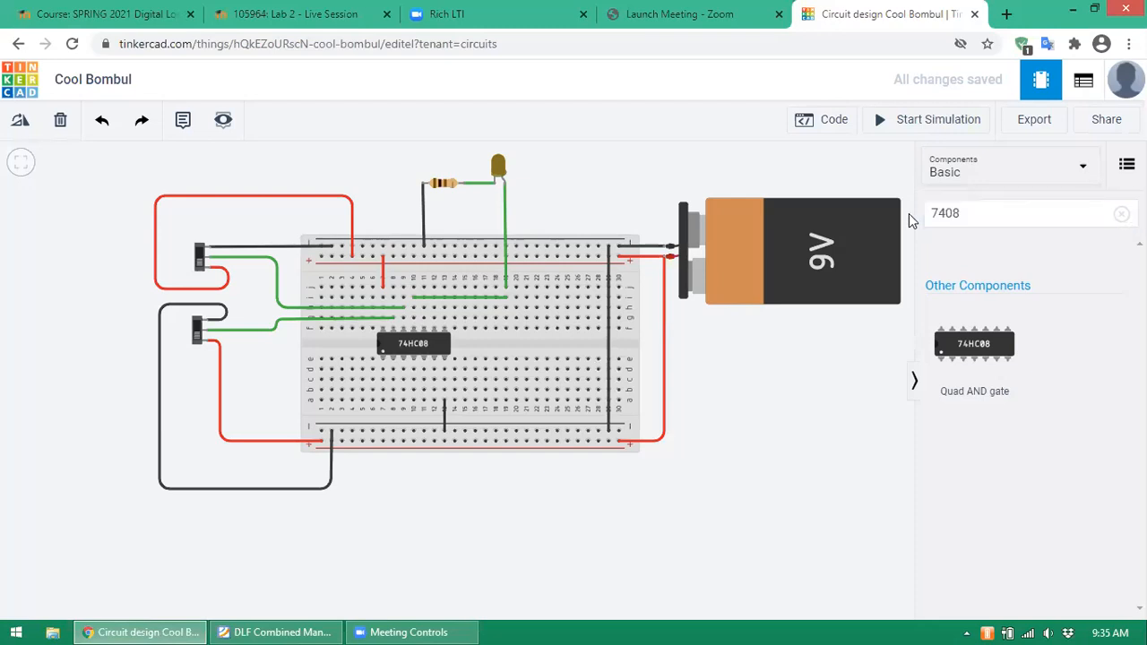
key(c)
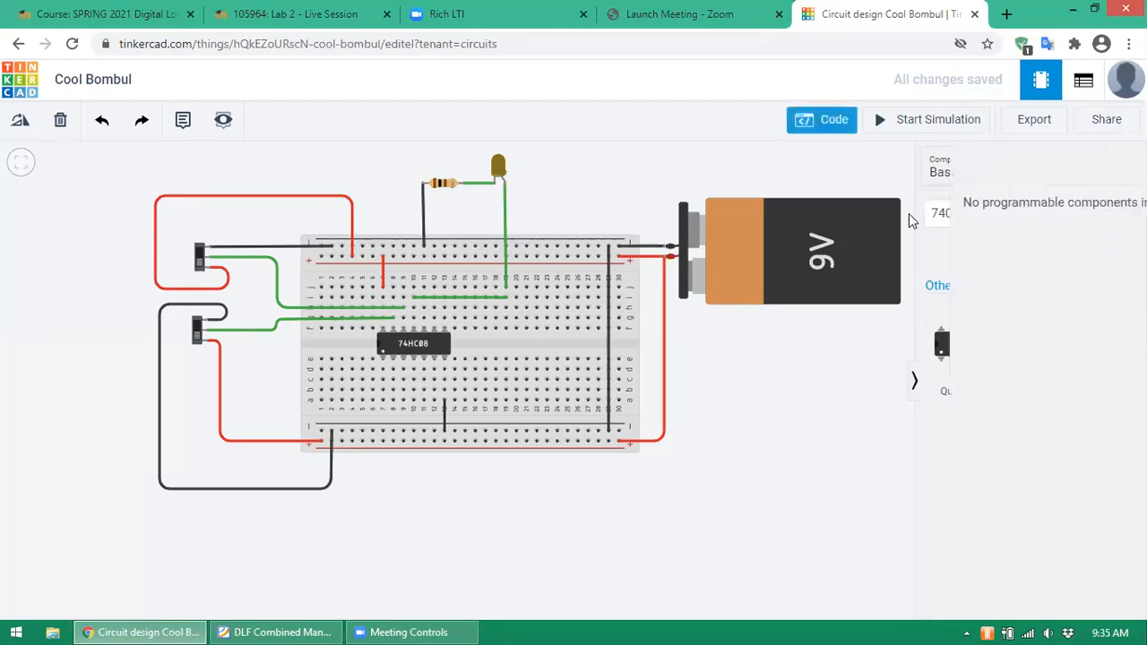
key(c)
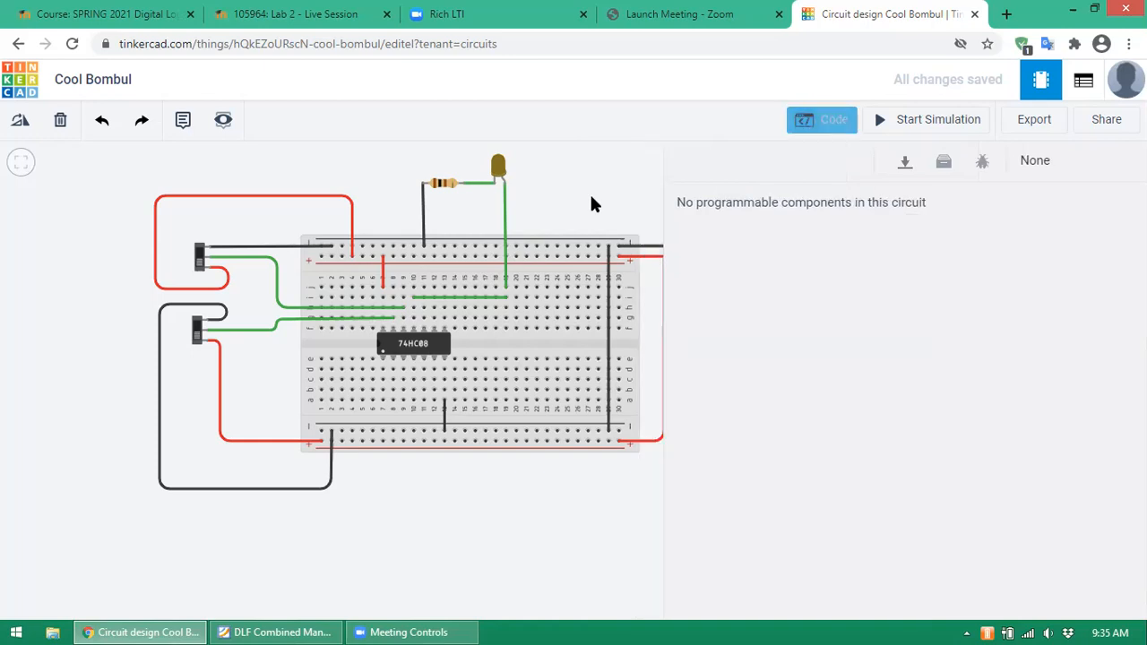
click(979, 212)
key(BackSpace)
key(BackSpace)
key(BackSpace)
key(BackSpace)
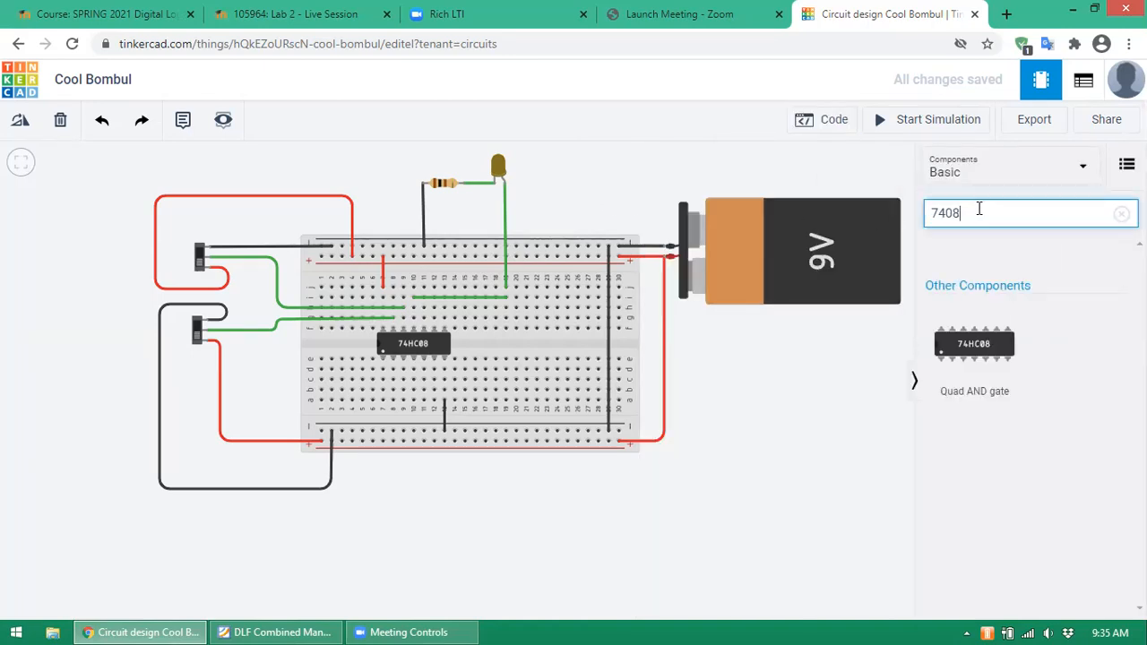
text(batt)
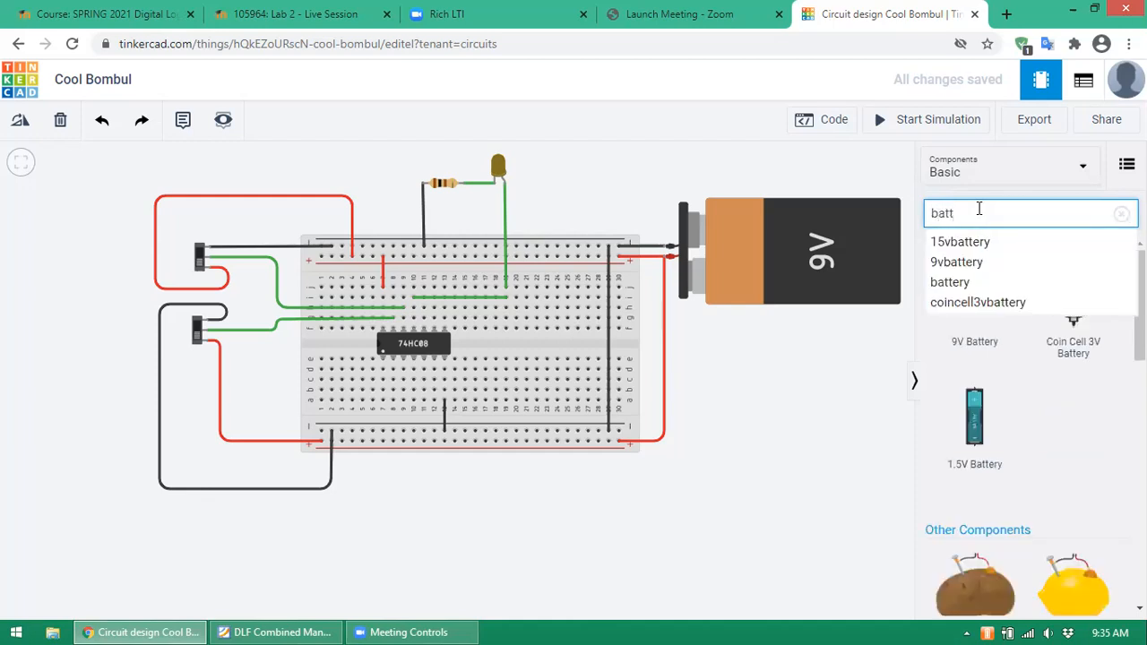
- Place a Coin Cell 3V Battery right of the breadboard and delete the 9V battery
click(957, 283)
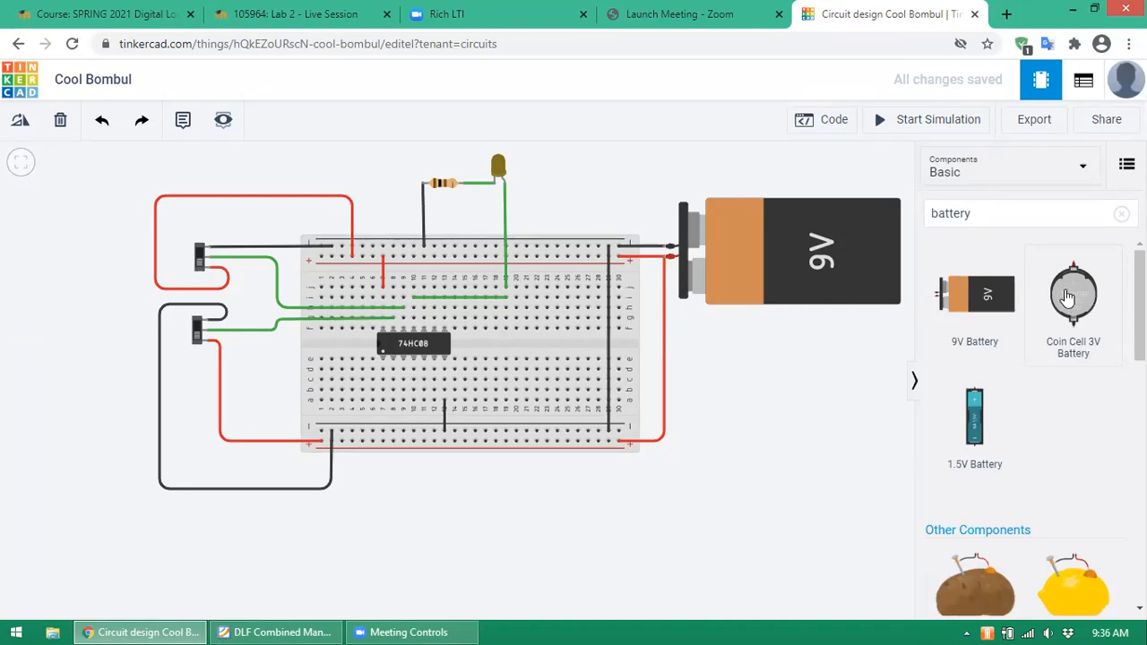
drag(1067, 297, 777, 374)
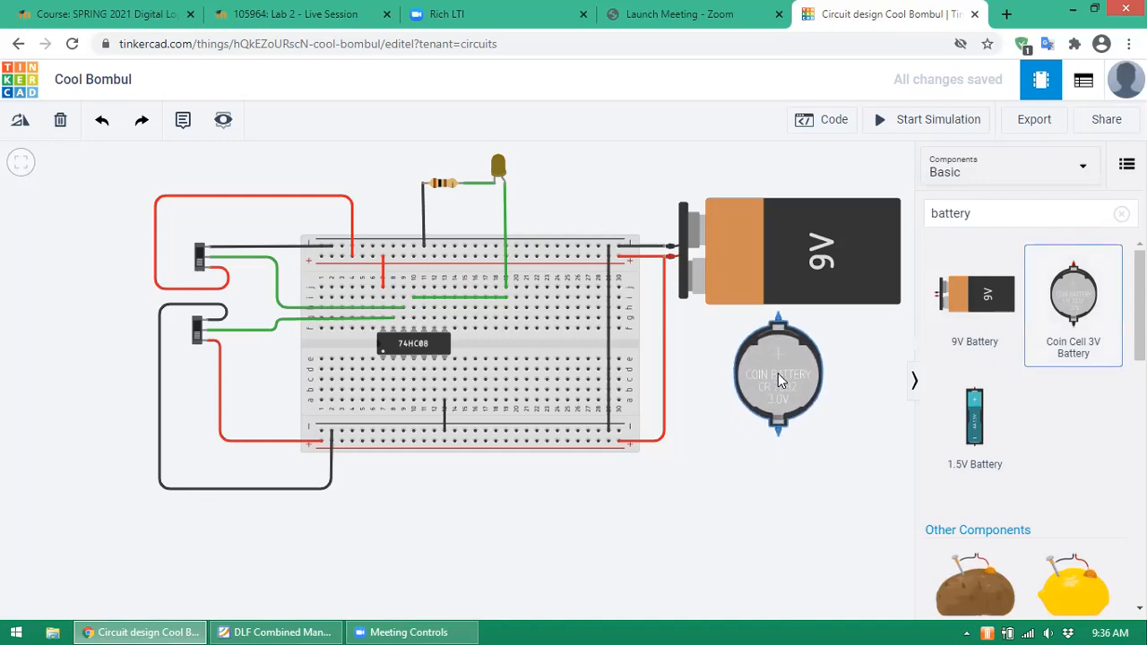
click(777, 374)
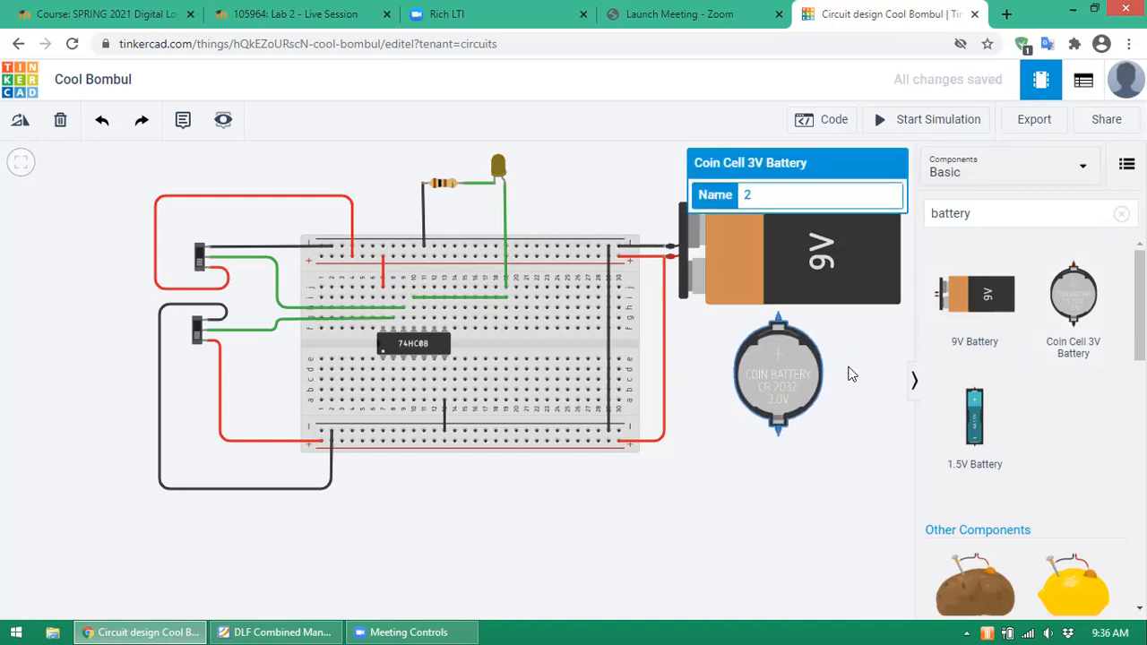
click(851, 372)
click(801, 264)
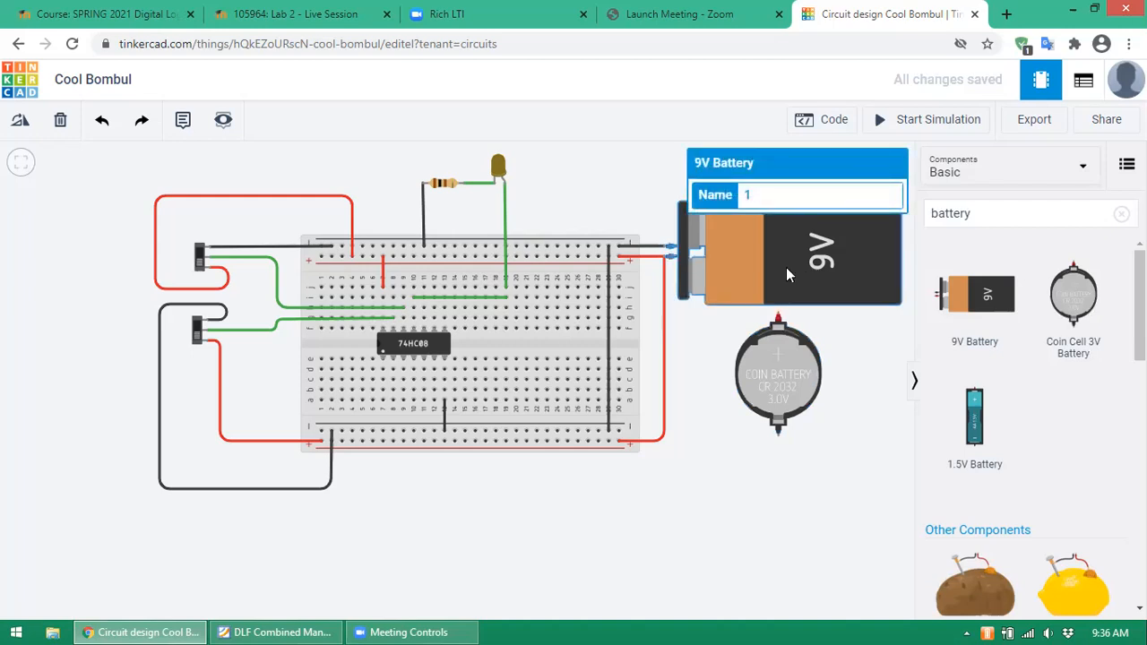
click(63, 127)
drag(790, 344, 801, 305)
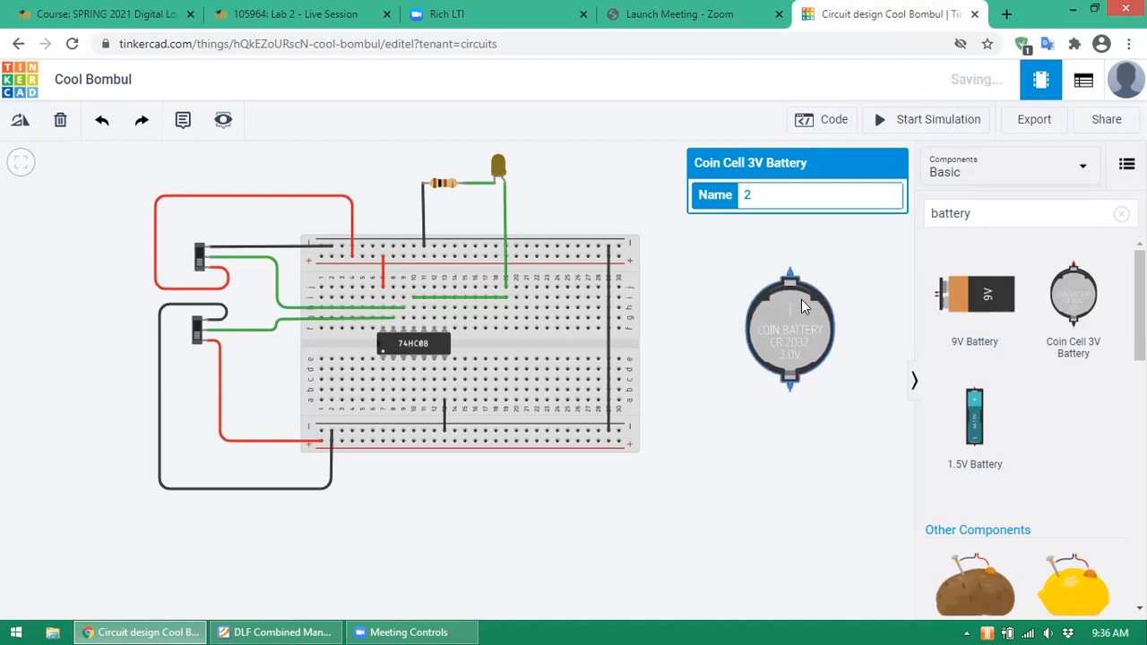
click(860, 285)
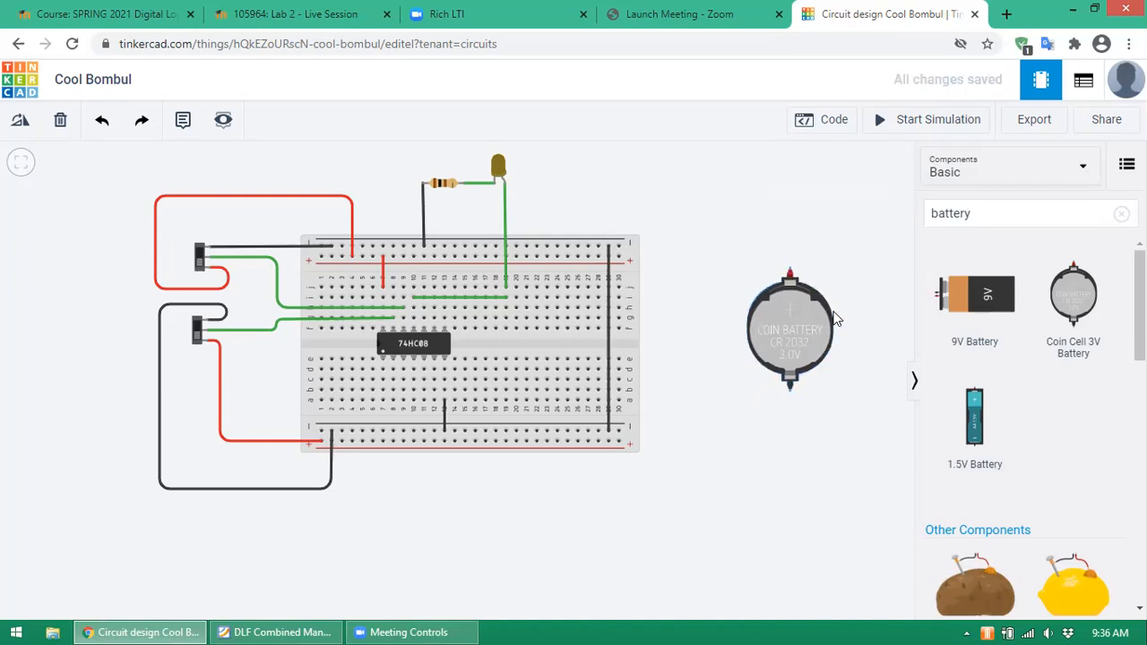
- Wire the coin cell's positive terminal to the top rail and negative terminal to the bottom rail
click(790, 271)
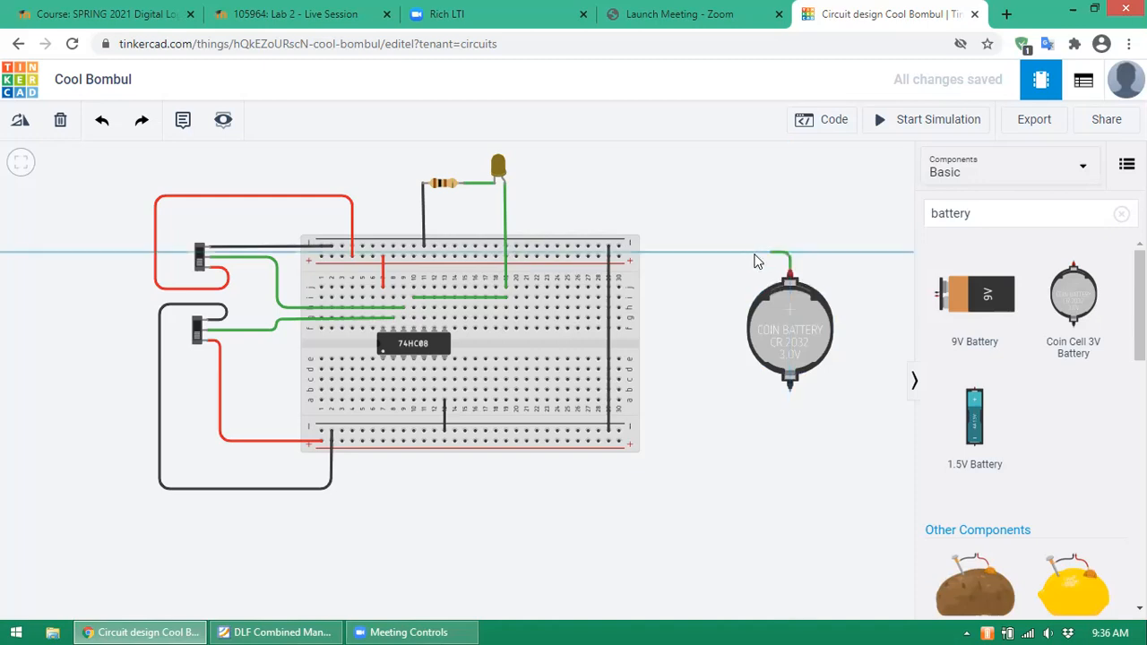
click(620, 257)
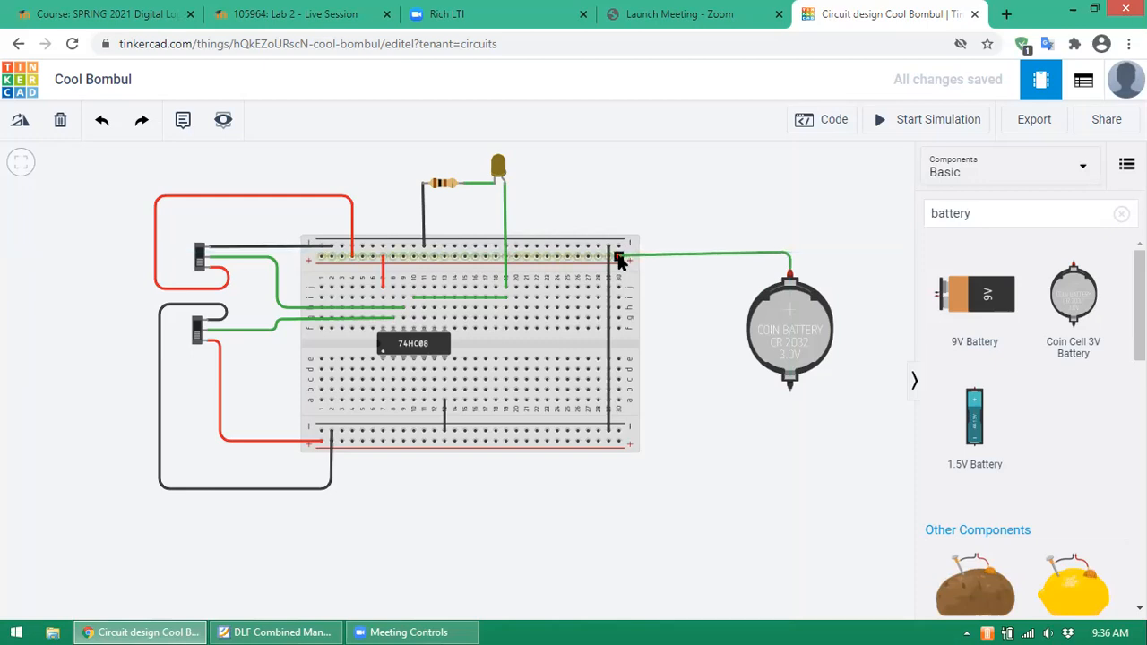
click(620, 260)
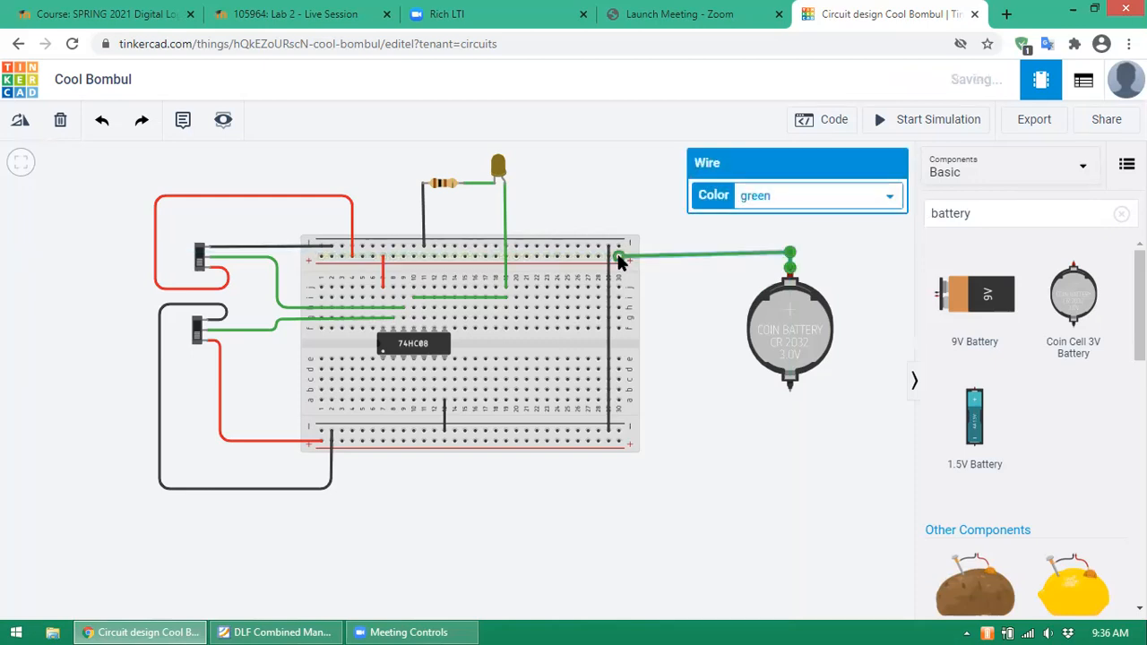
click(792, 349)
drag(789, 342, 791, 344)
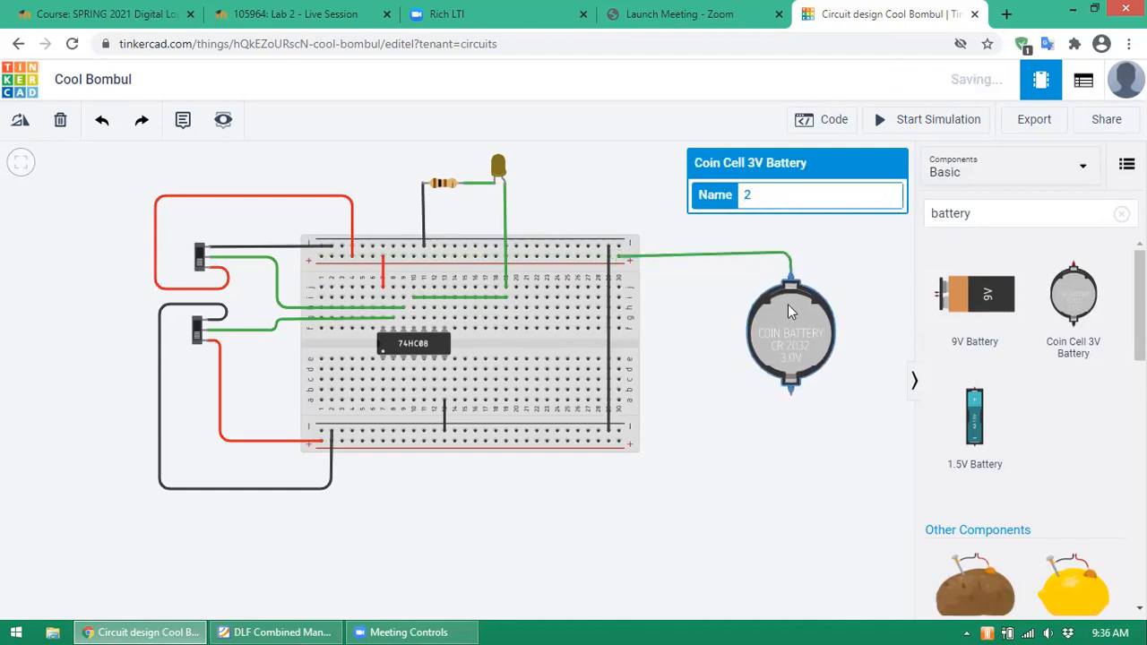
click(773, 252)
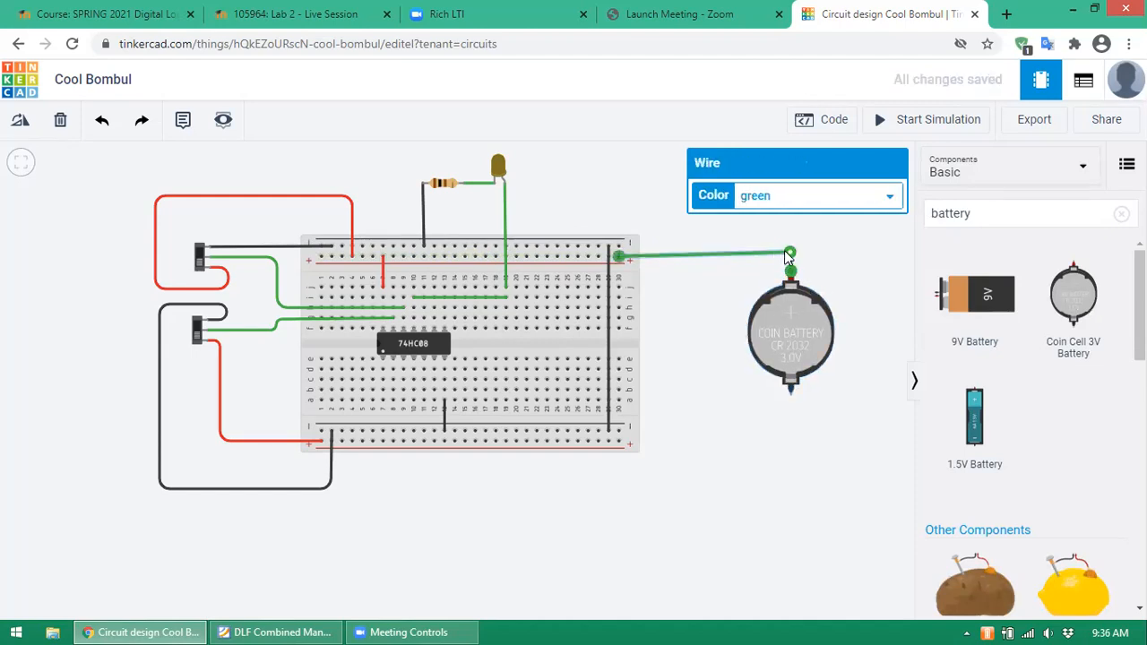
drag(788, 252, 790, 257)
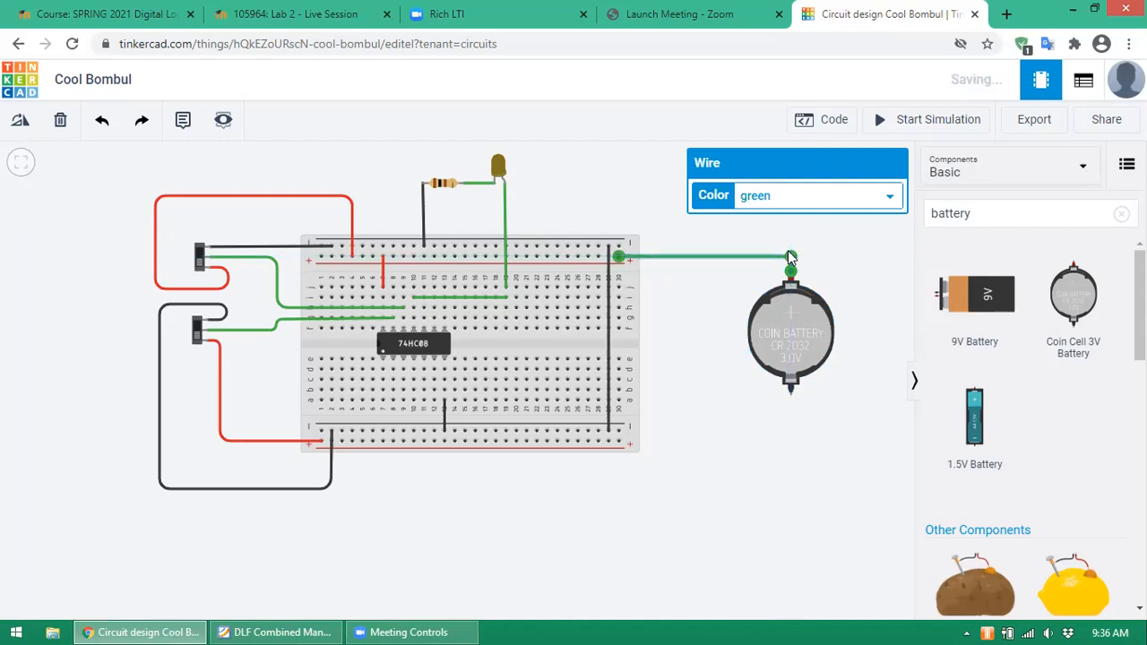
click(791, 396)
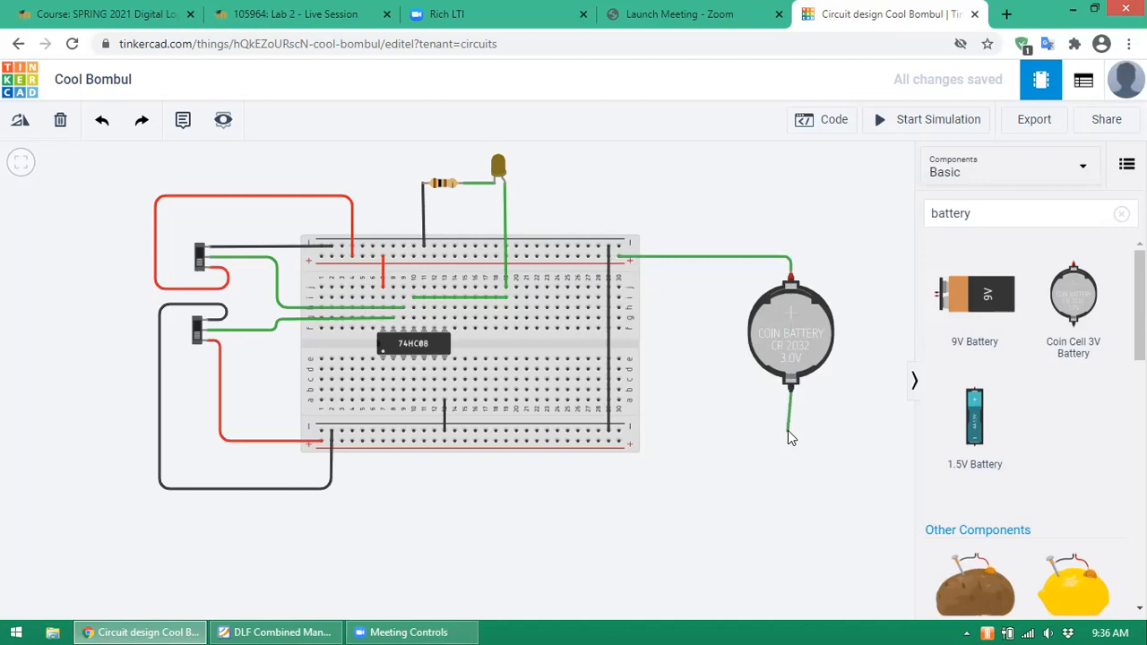
click(791, 431)
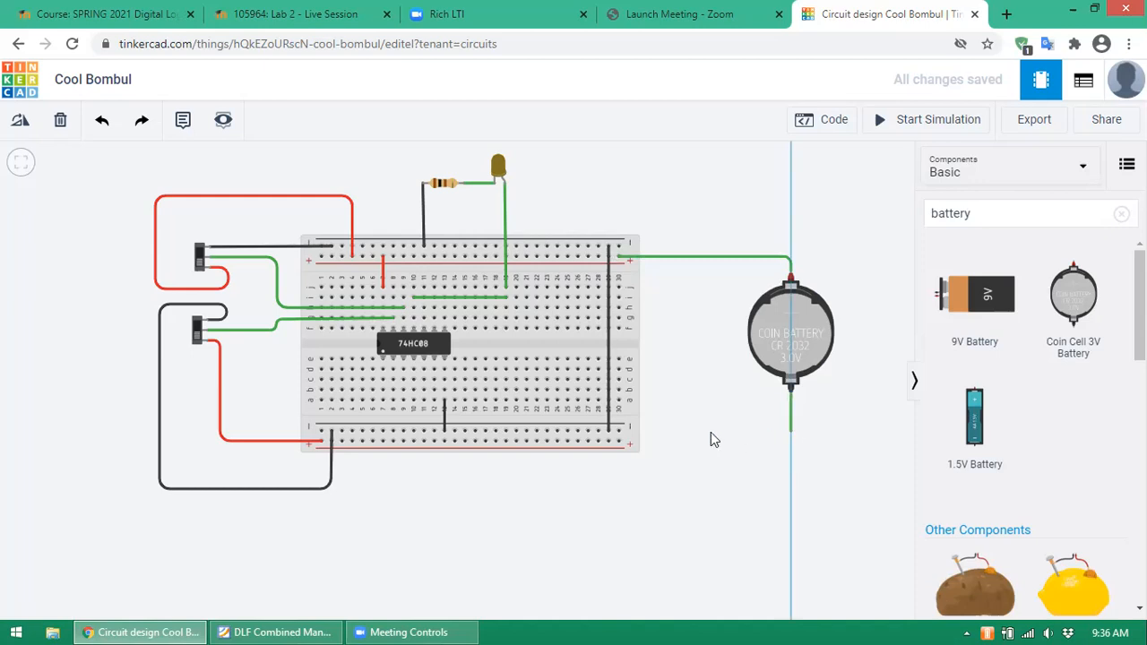
click(617, 435)
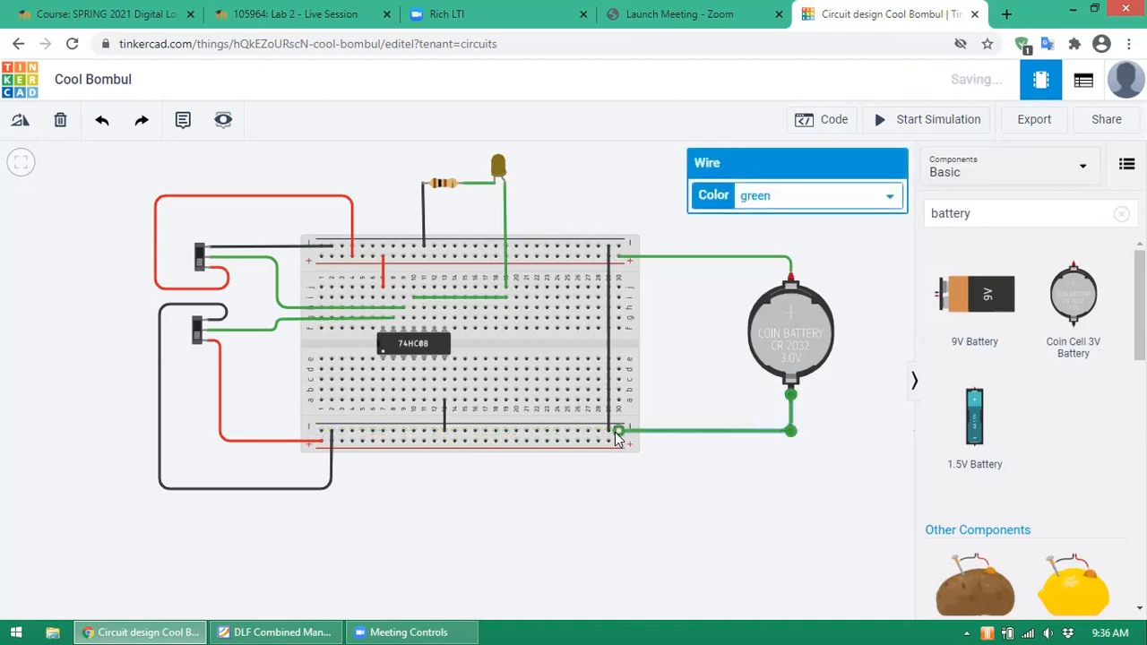
click(690, 362)
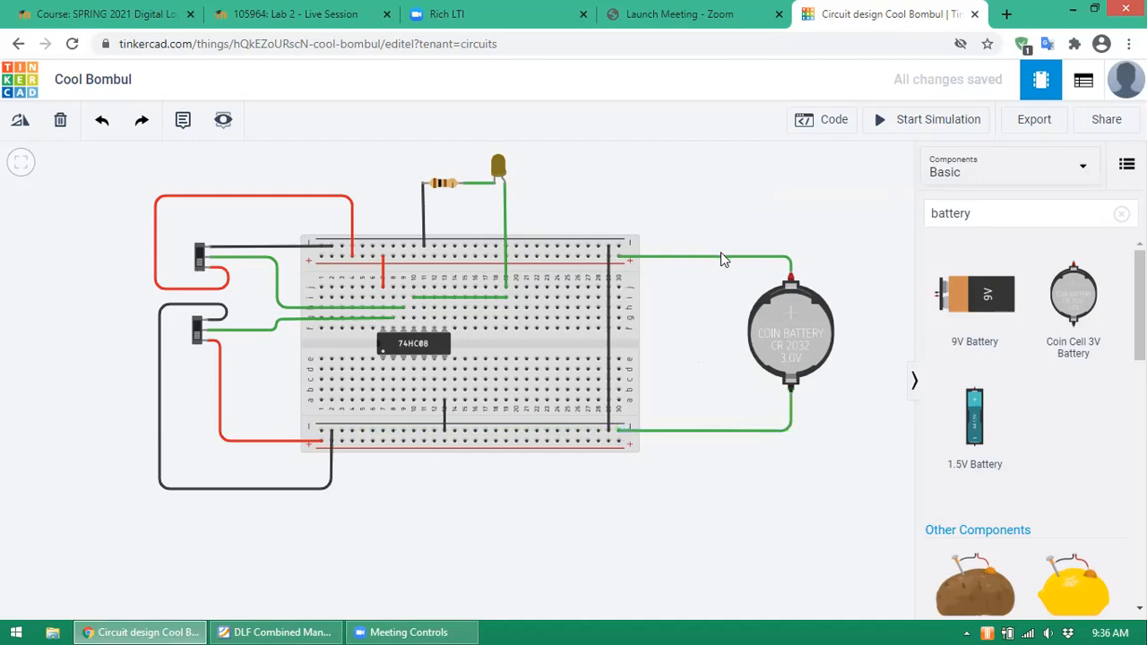
- Make the battery's top wire red and its bottom wire black
click(721, 259)
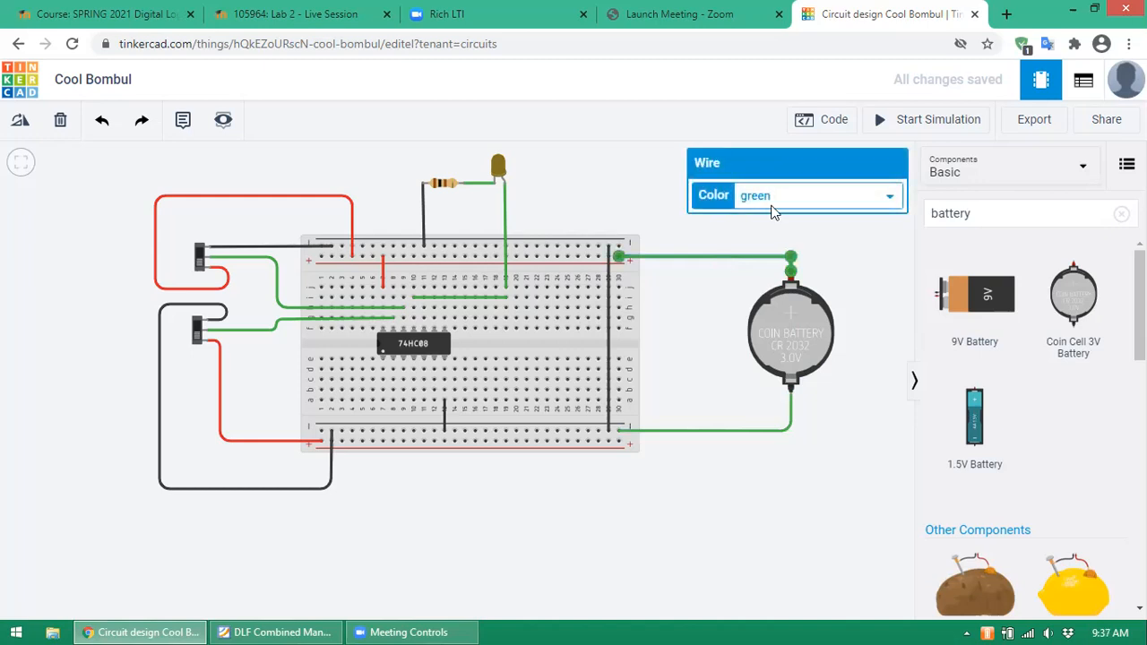
click(890, 197)
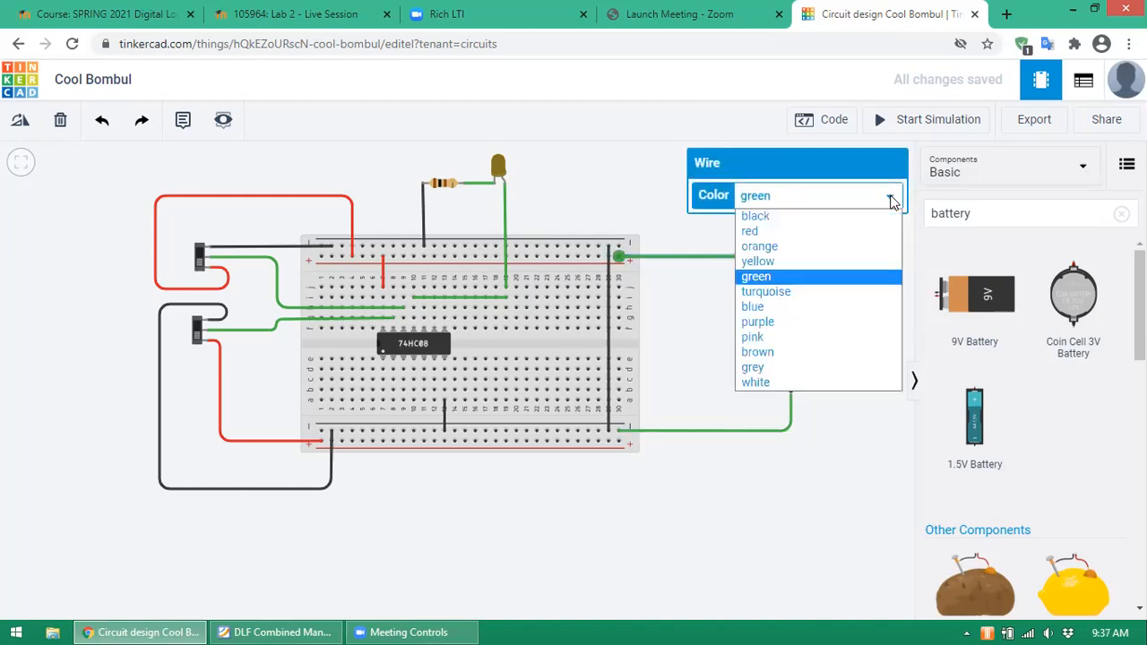
click(793, 232)
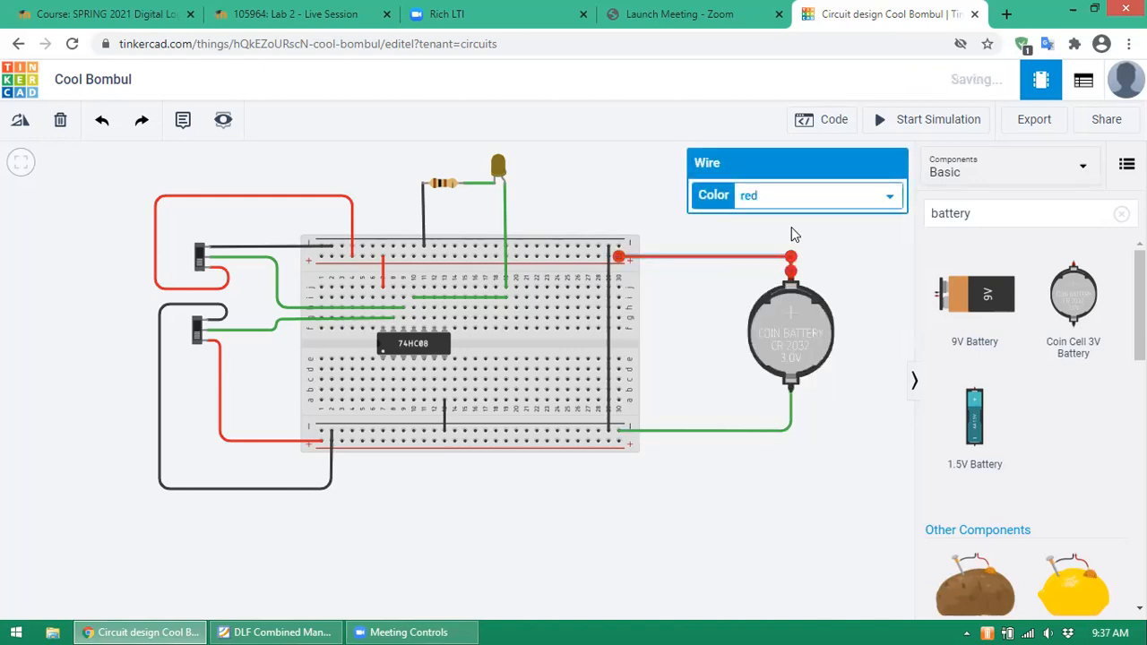
click(718, 432)
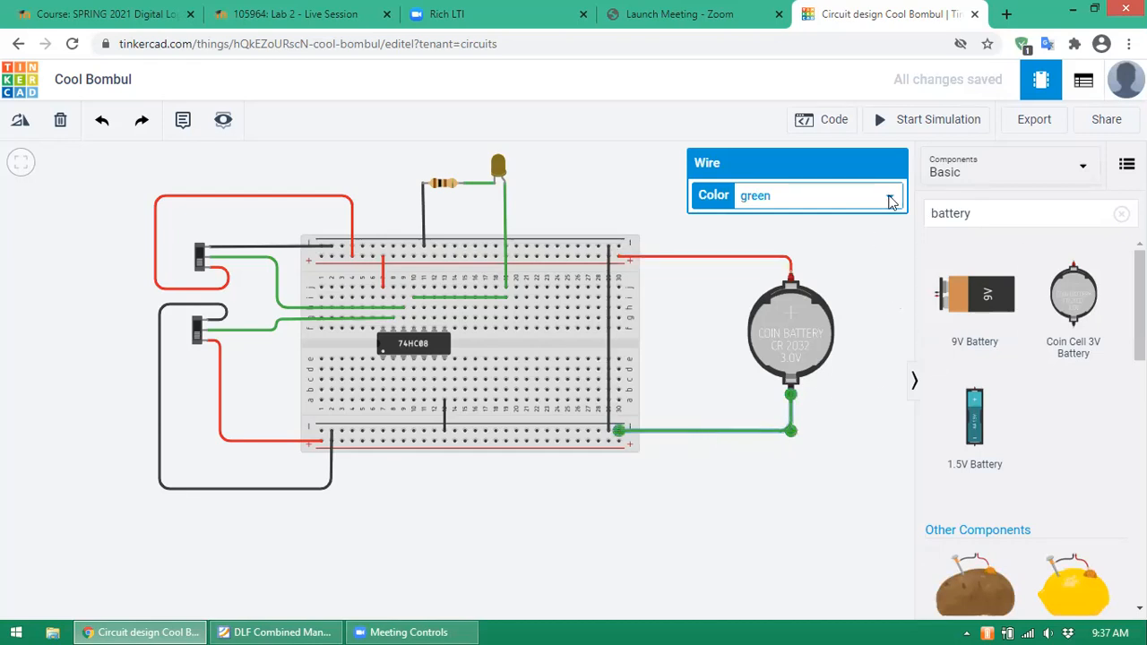
click(889, 196)
click(784, 216)
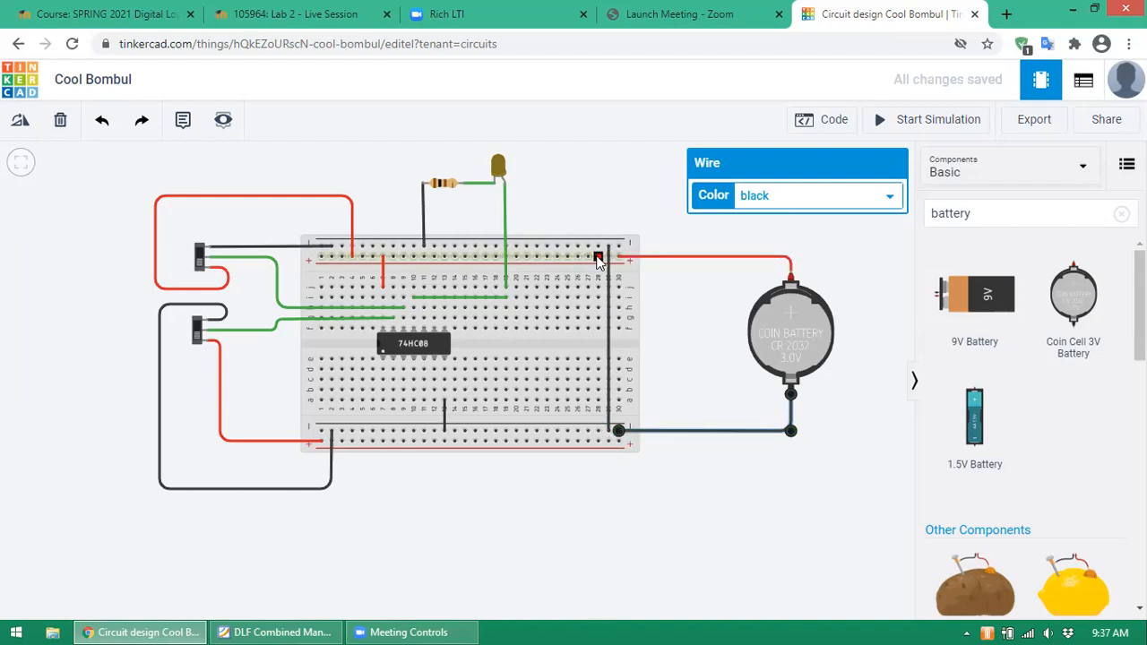
- Add a red jumper wire from the top power rail to the bottom power rail
click(599, 261)
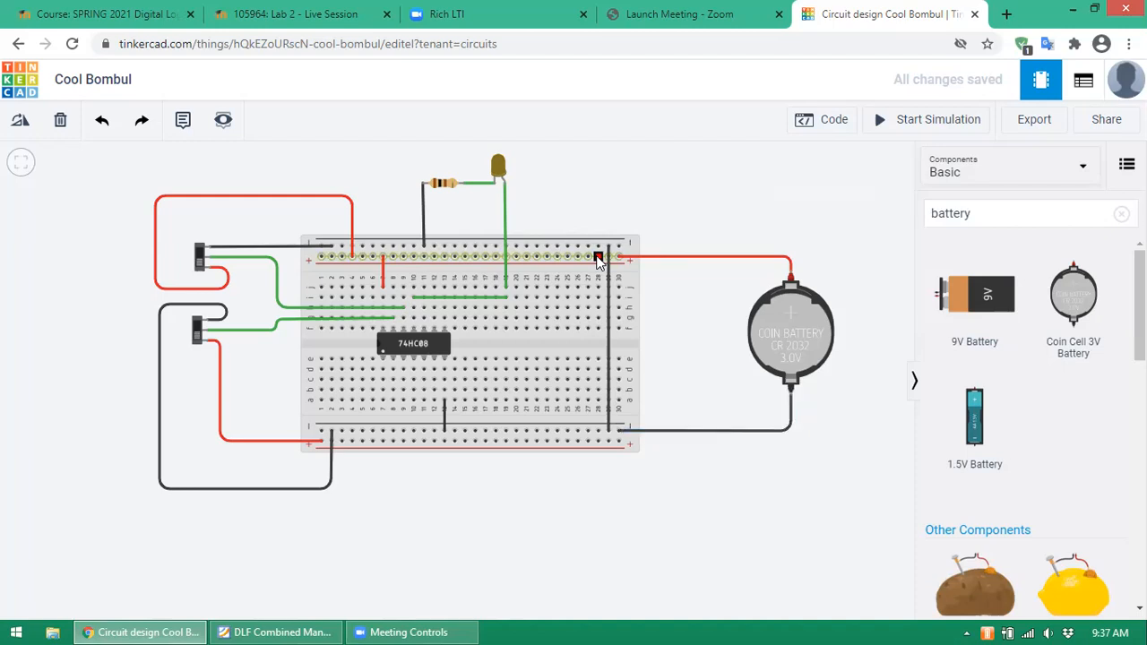
click(597, 442)
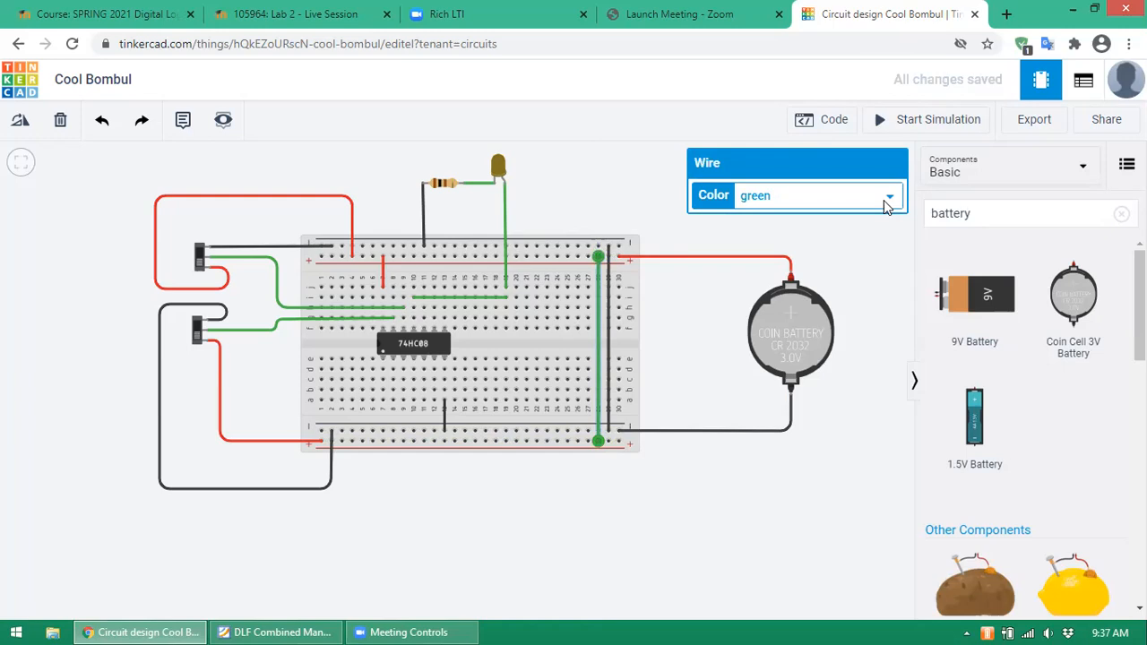
click(883, 200)
click(776, 231)
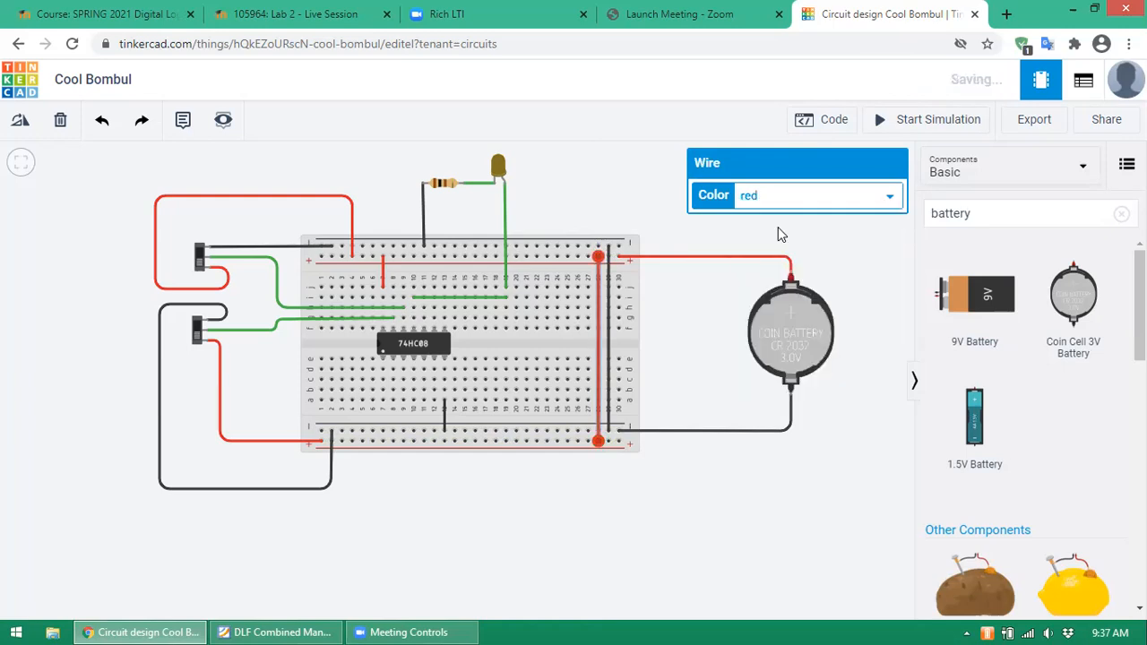
click(589, 181)
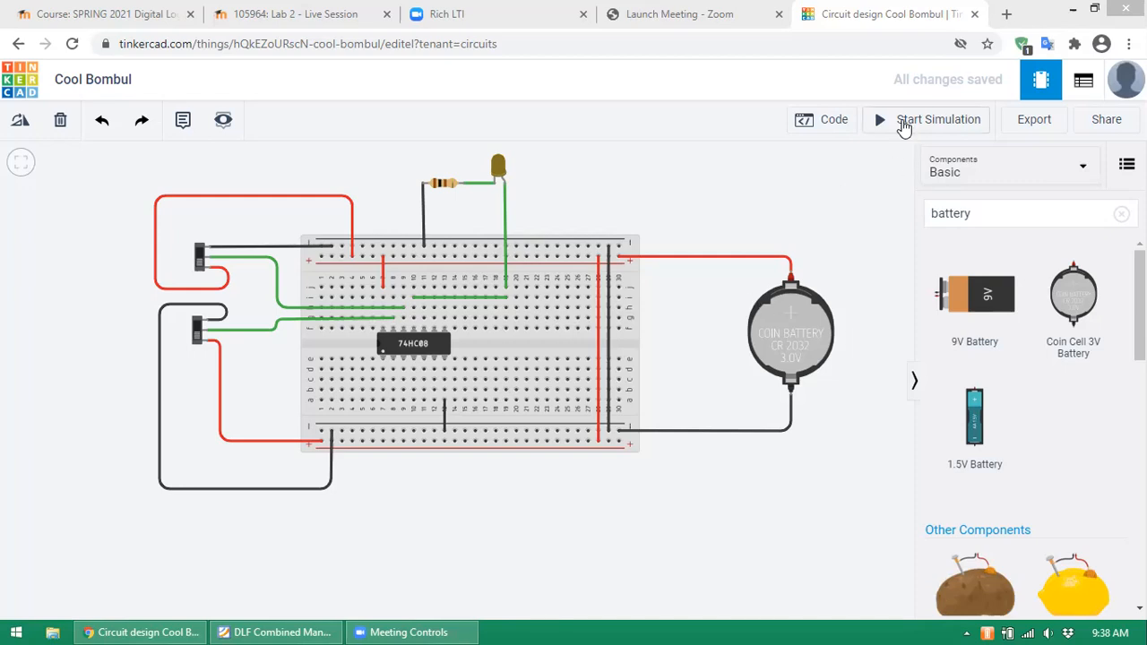
- Start the simulation on the 3V coin cell supply
click(905, 126)
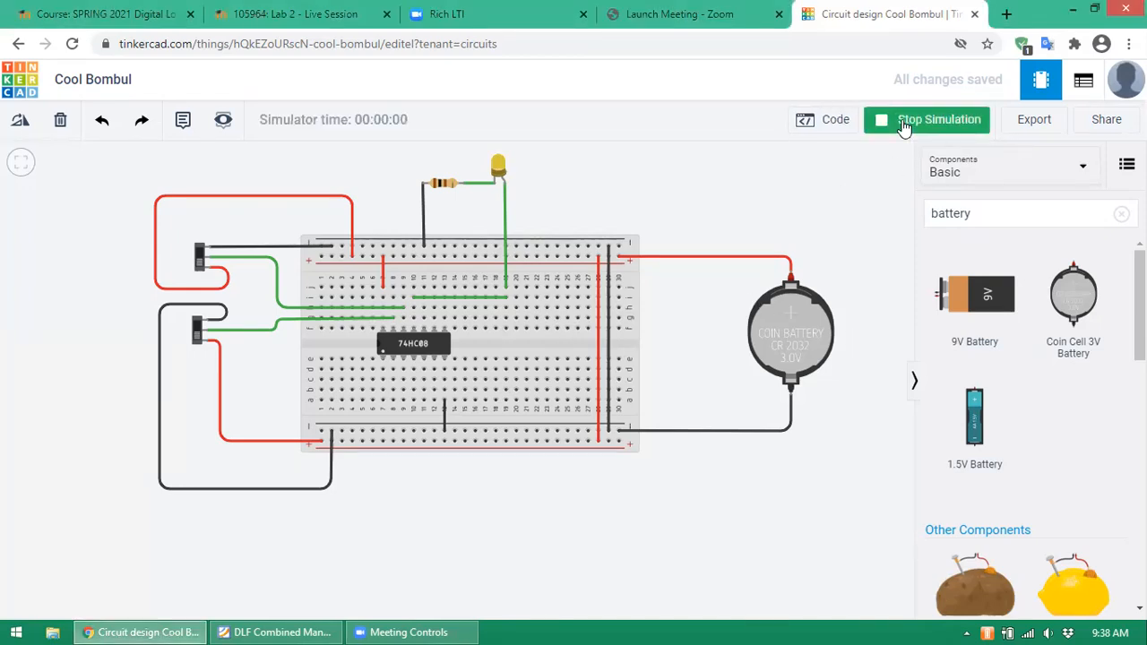
click(202, 272)
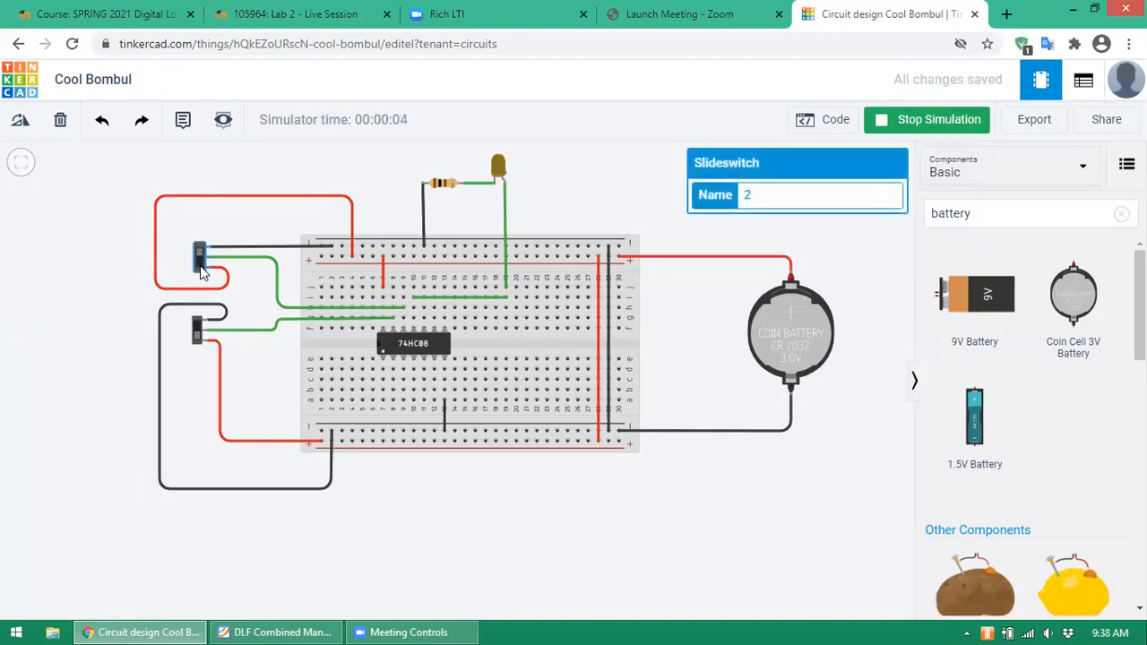
click(199, 329)
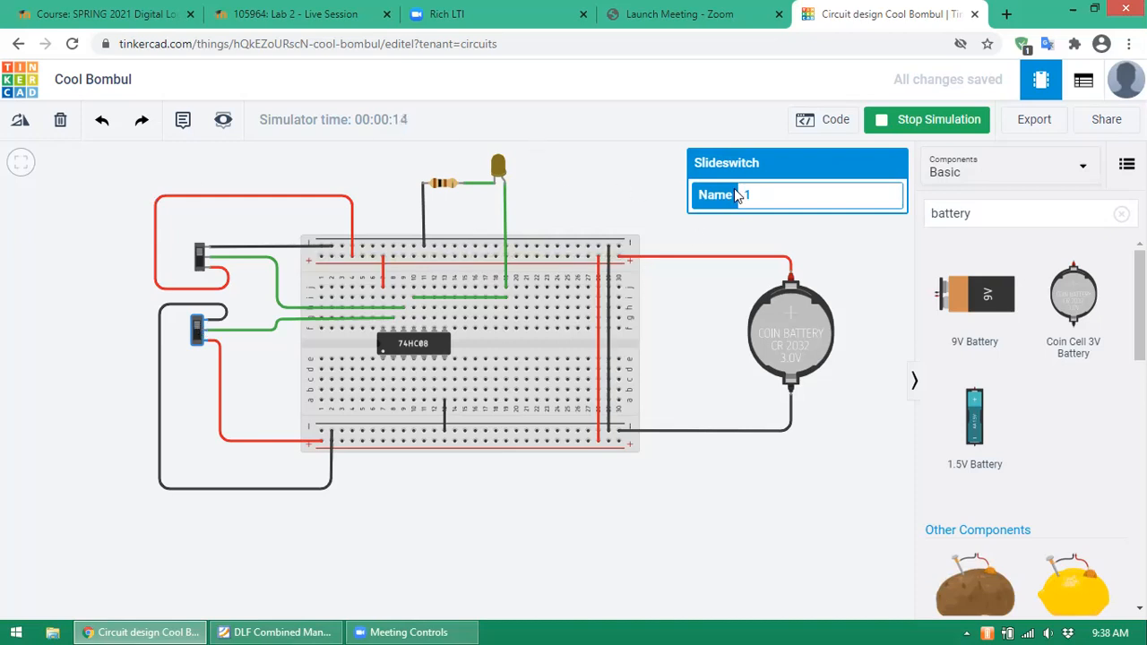
click(610, 200)
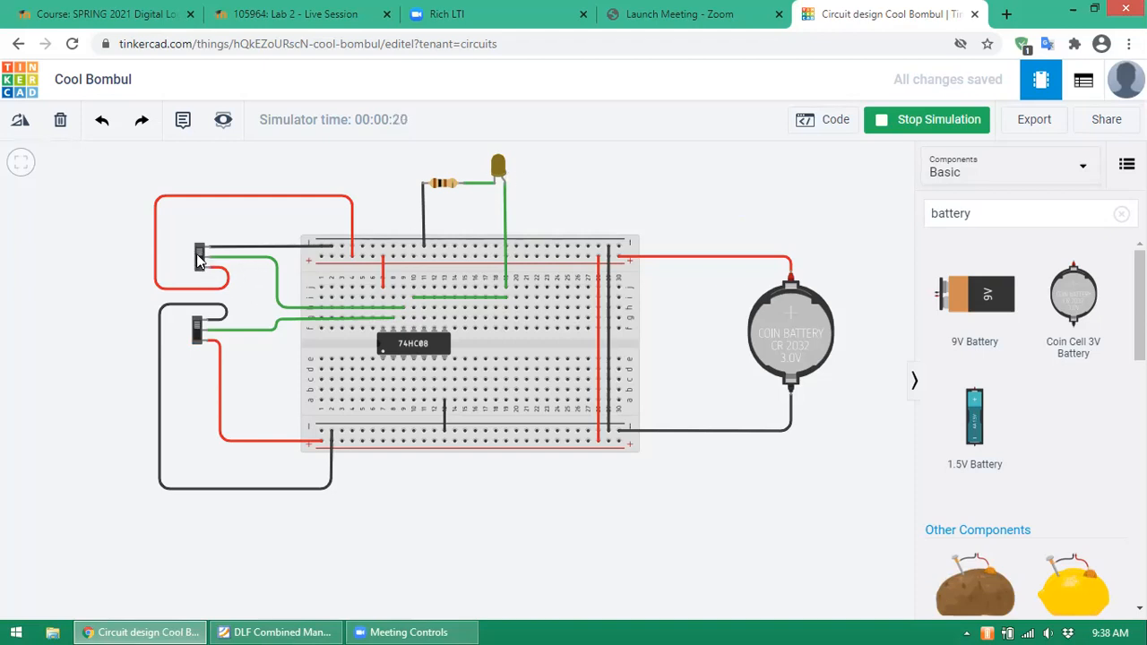
- Flip the upper and lower slide switches repeatedly, watching the LED dim and relight
click(197, 330)
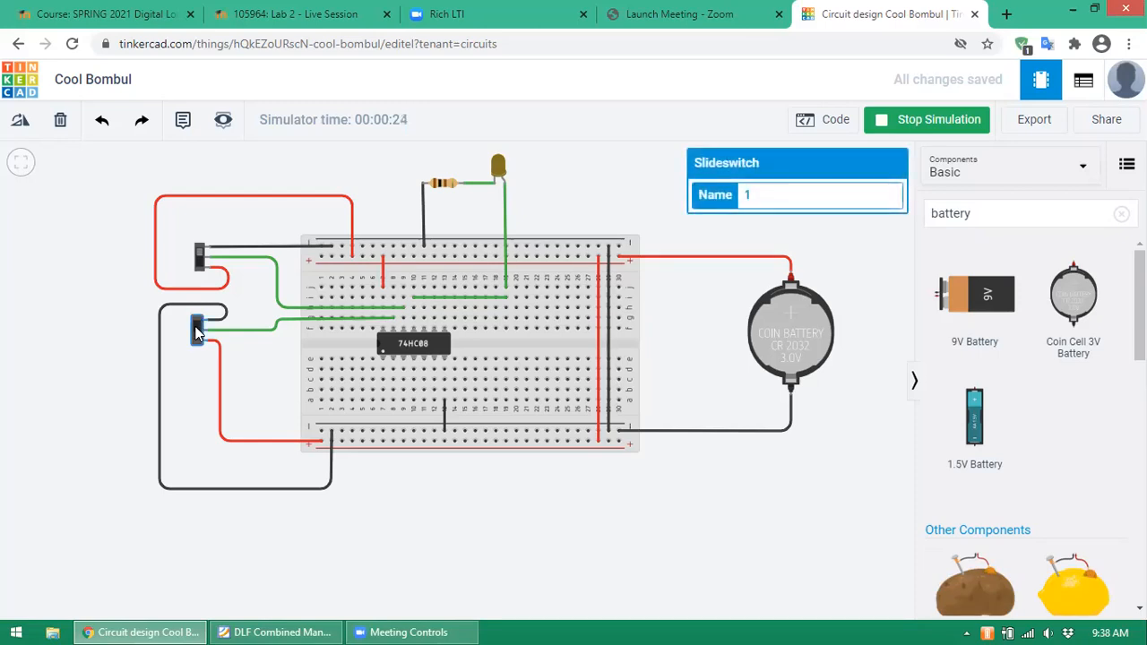
click(201, 258)
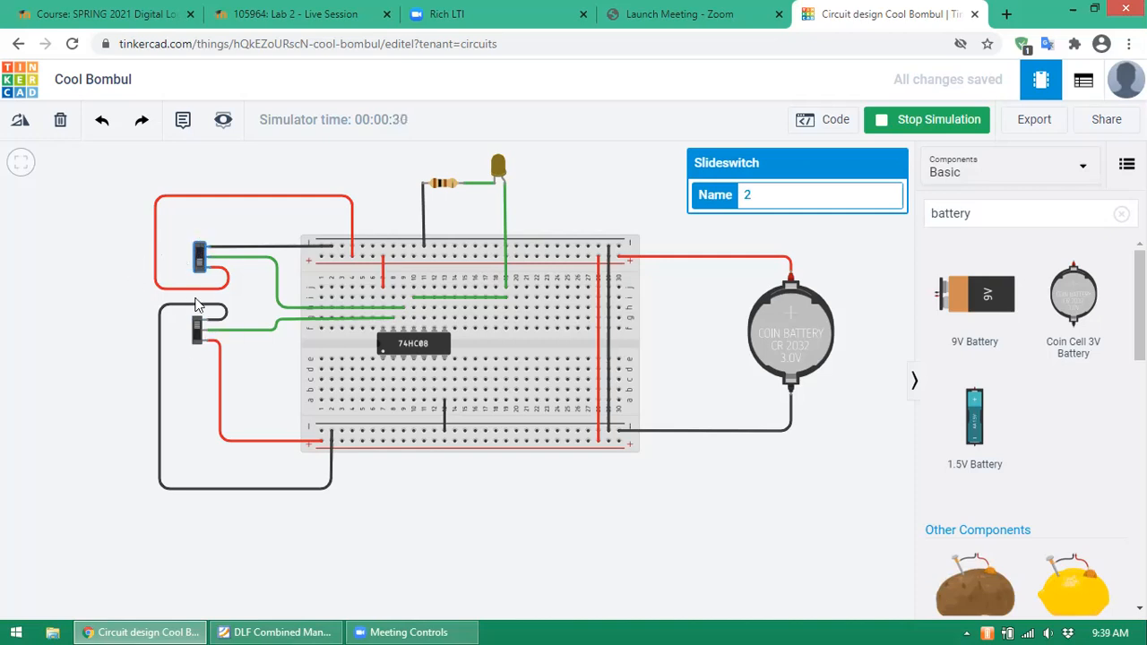
click(197, 330)
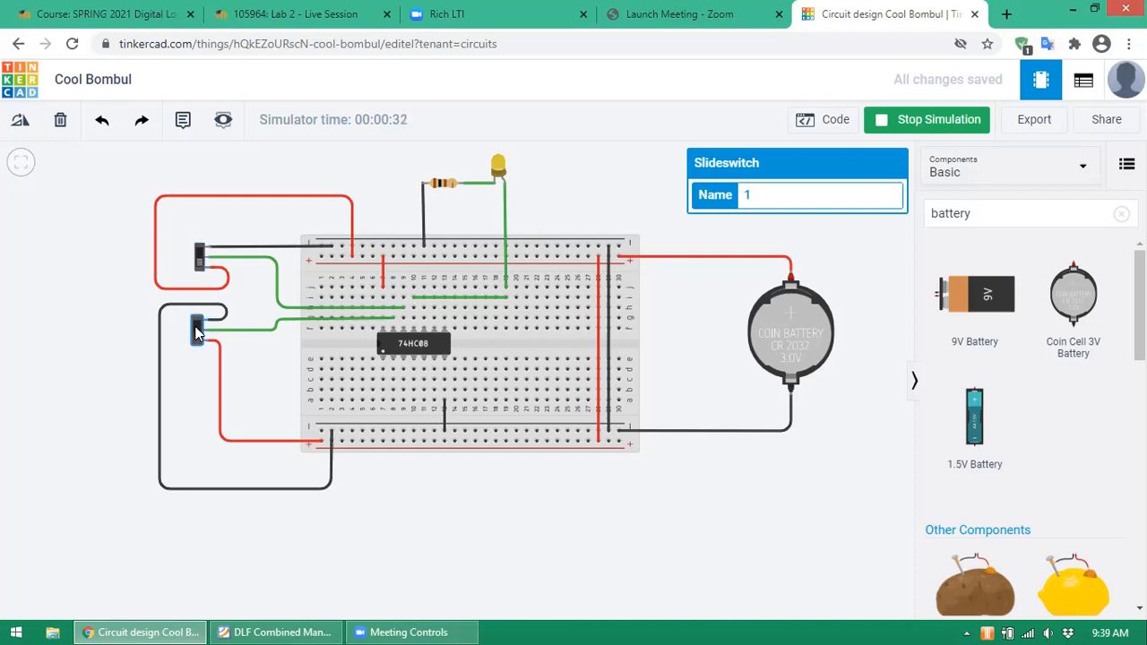
click(197, 330)
click(197, 330)
click(198, 330)
click(197, 330)
click(197, 330)
click(197, 329)
click(674, 535)
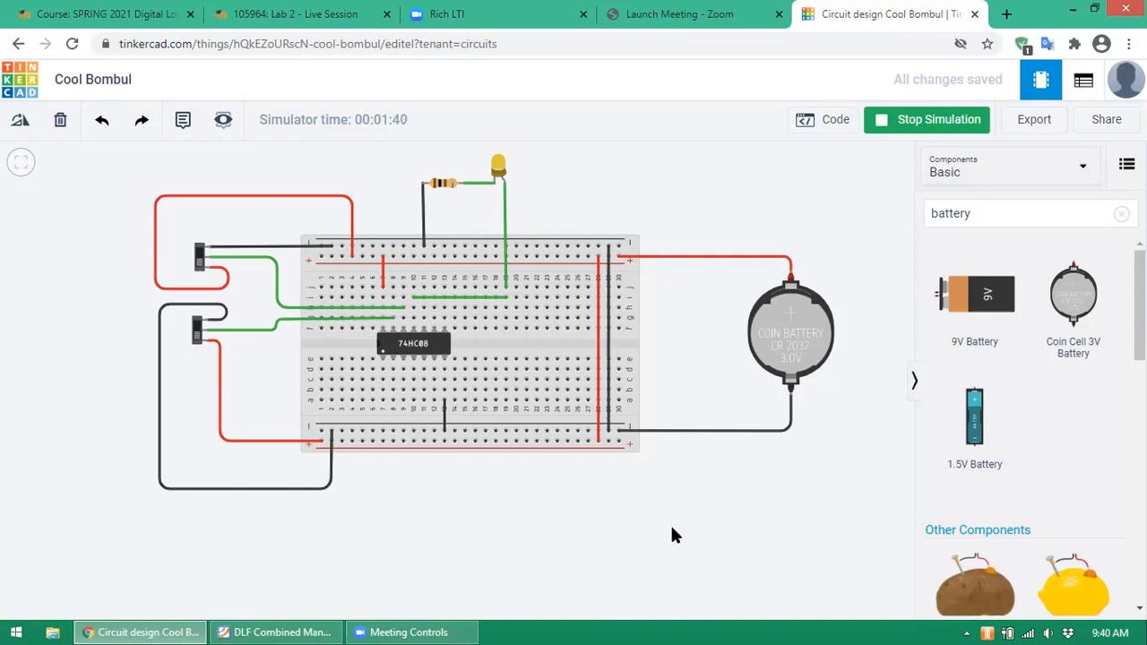
- Stop the simulation and delete the 74HC08 AND gate chip from the breadboard
click(923, 122)
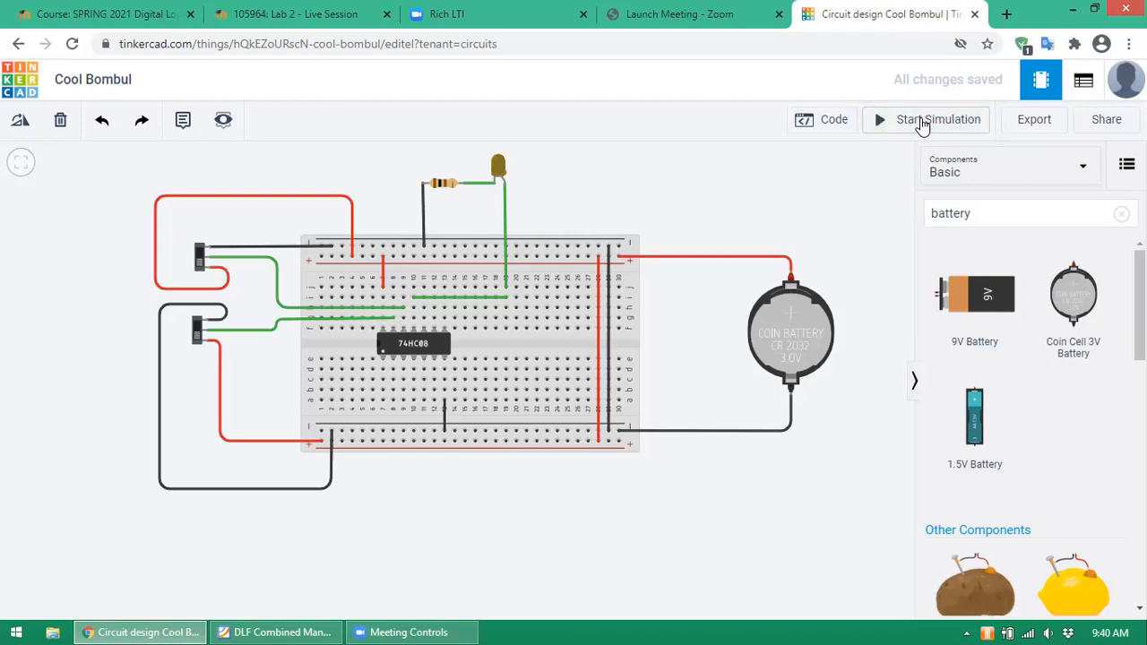
click(426, 344)
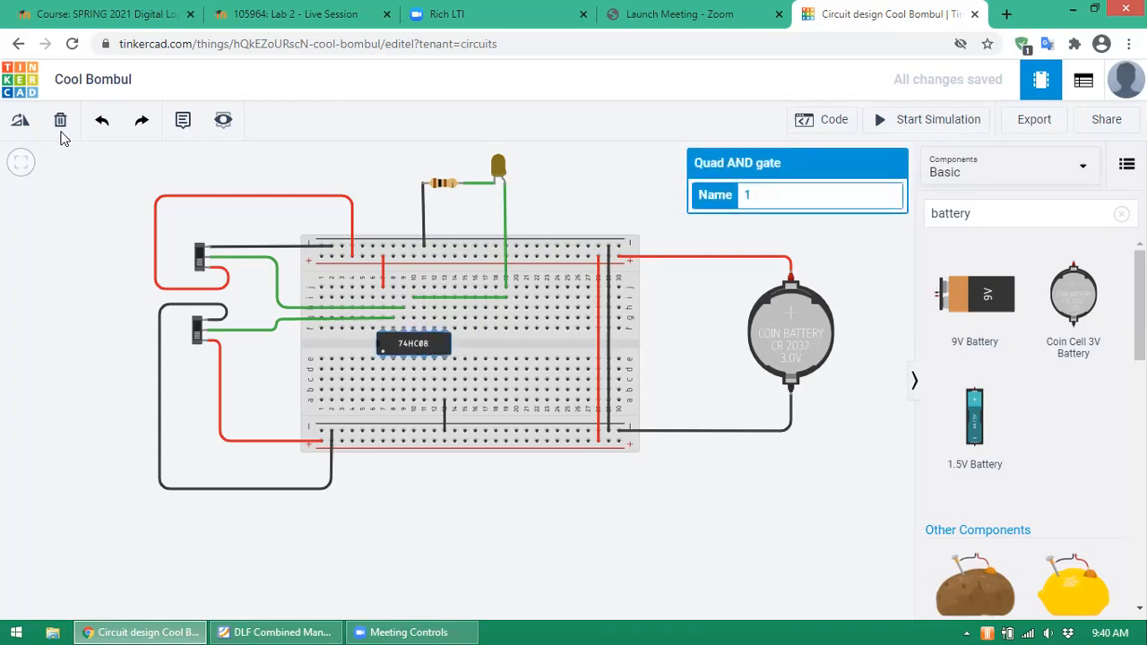
click(62, 122)
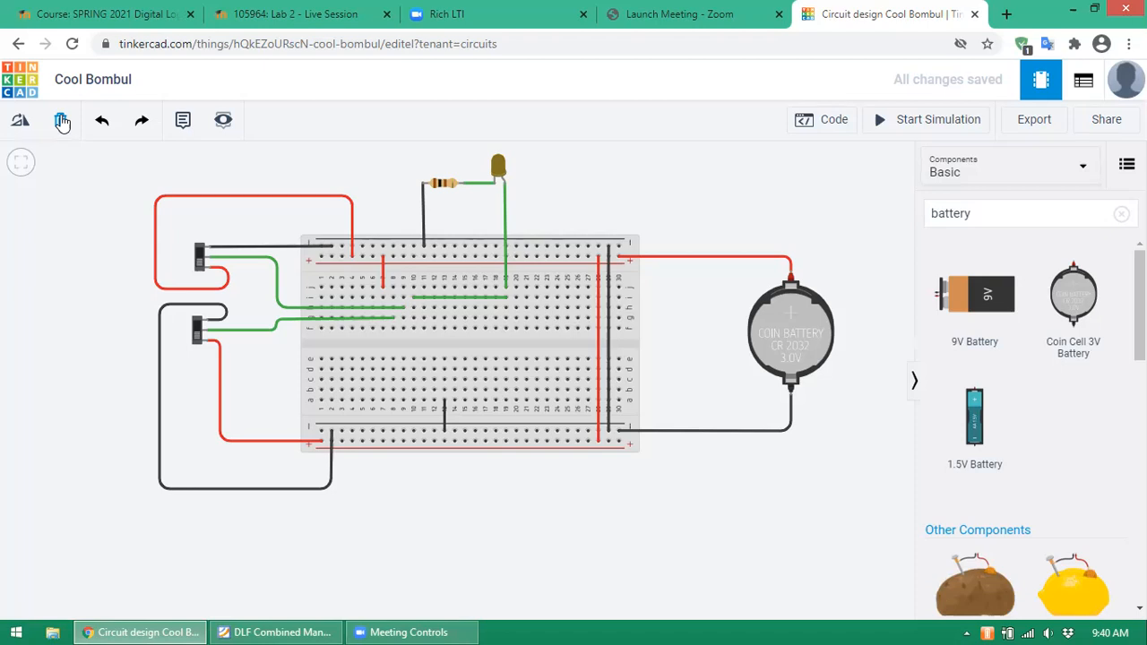
click(253, 631)
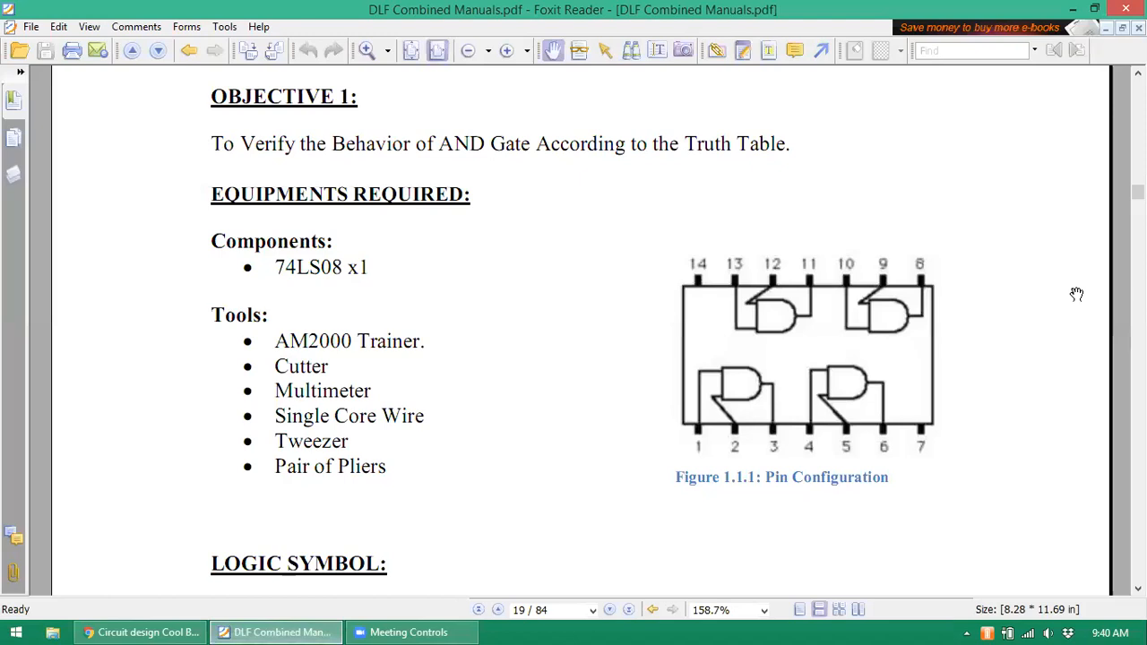
click(1138, 589)
click(1138, 589)
click(1138, 588)
scroll(665, 330, down, 8)
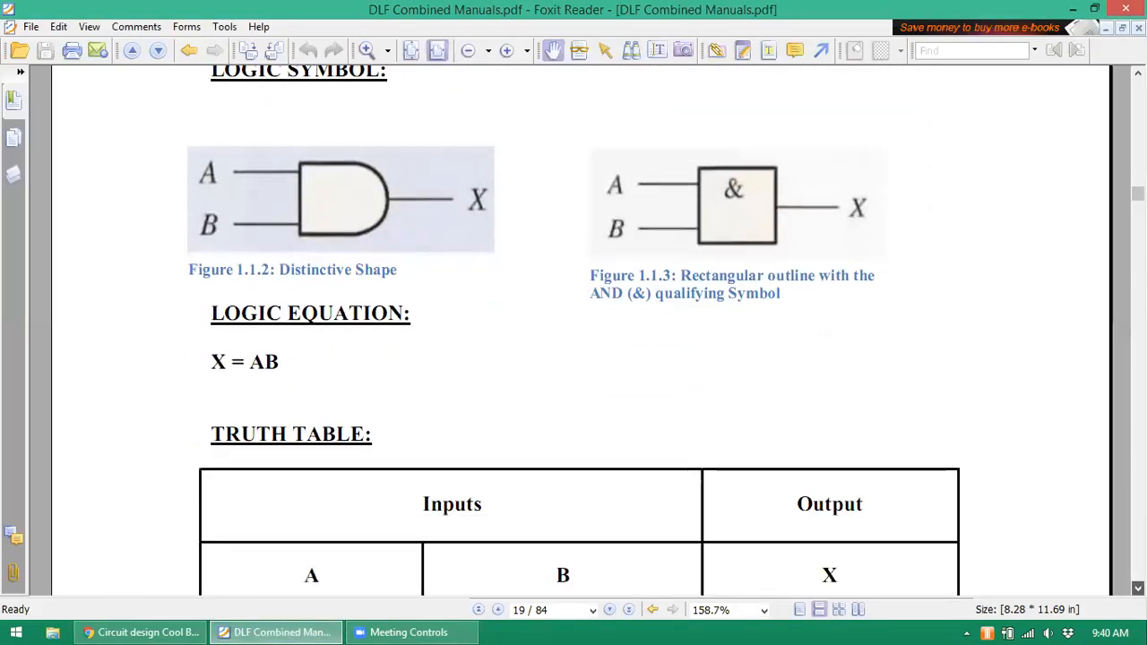
scroll(666, 331, down, 9)
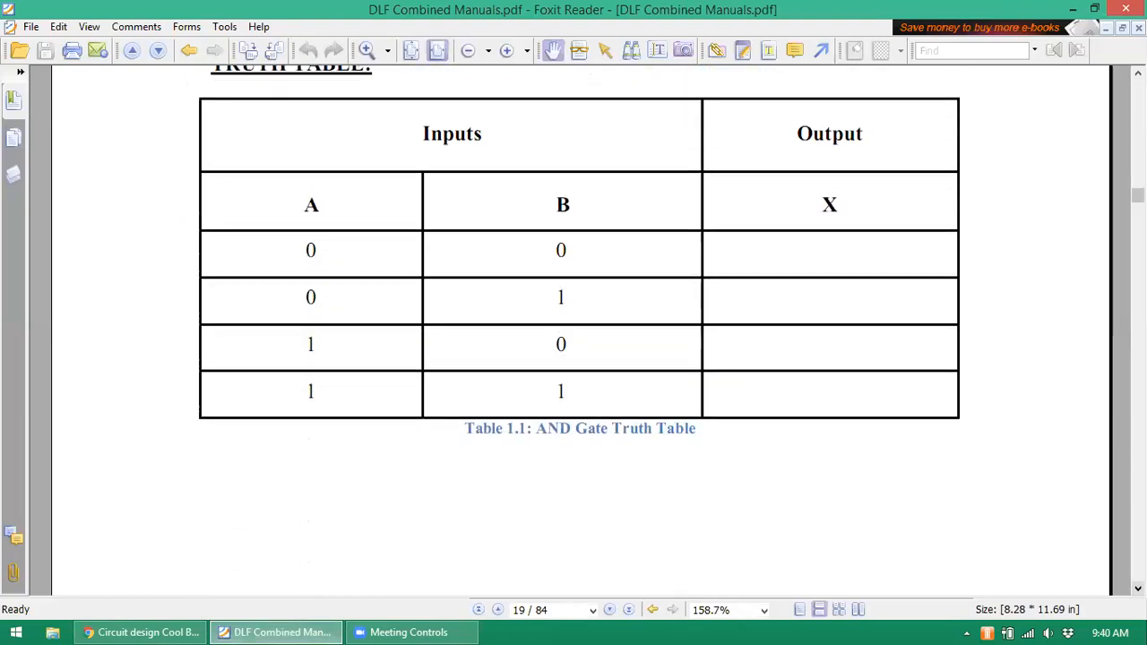
scroll(666, 331, down, 10)
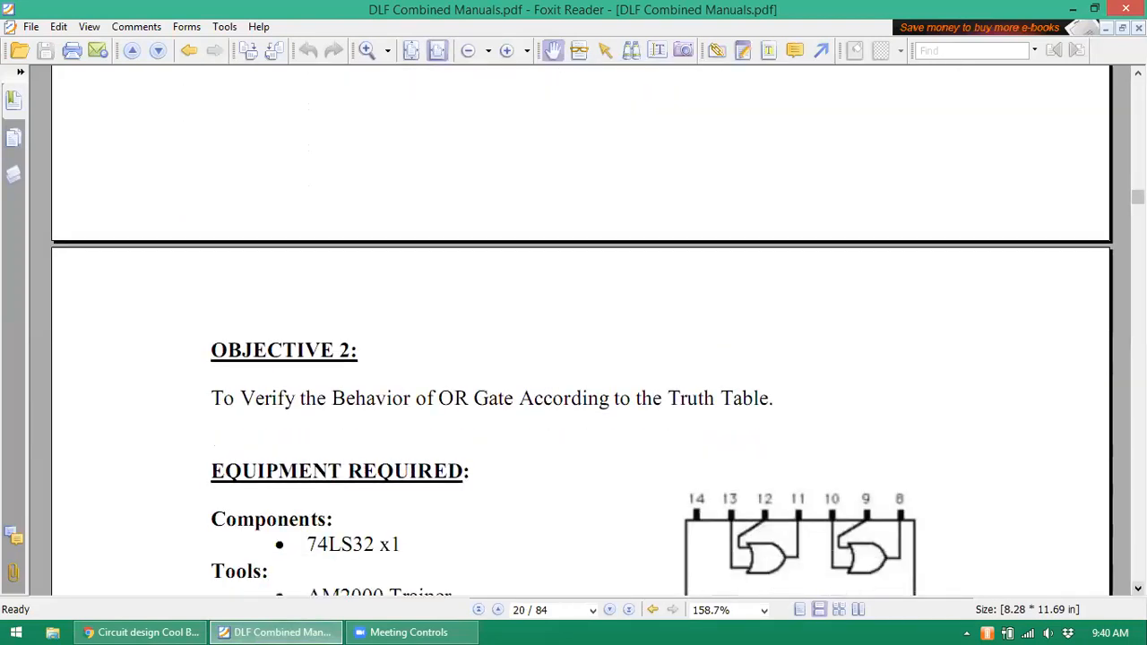
scroll(666, 331, down, 5)
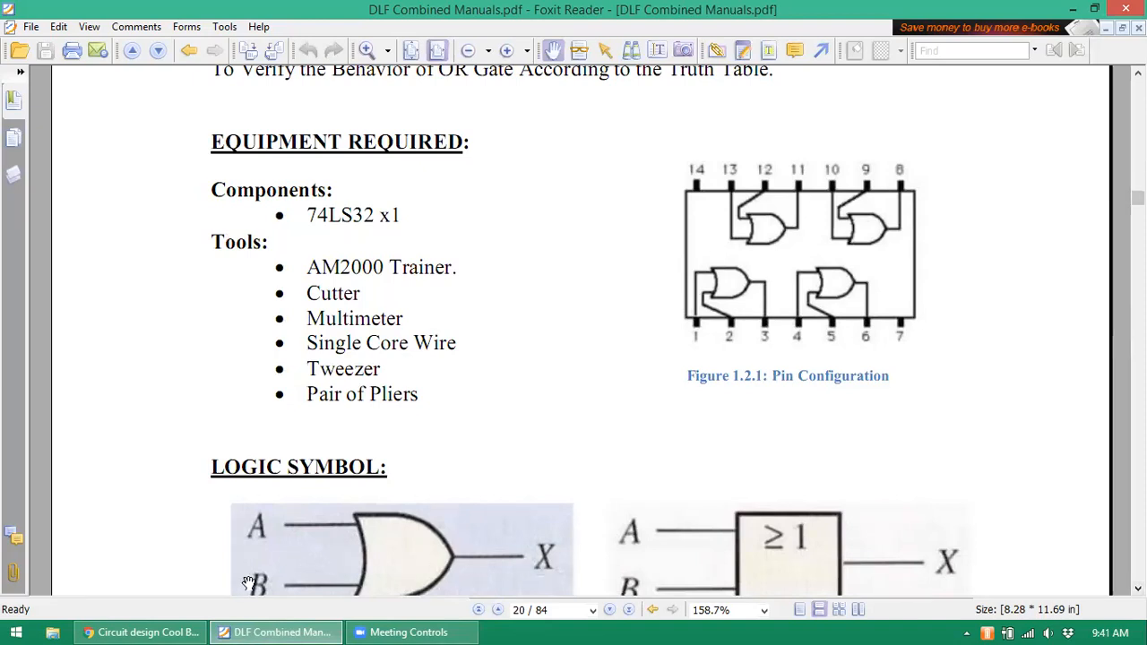
click(173, 625)
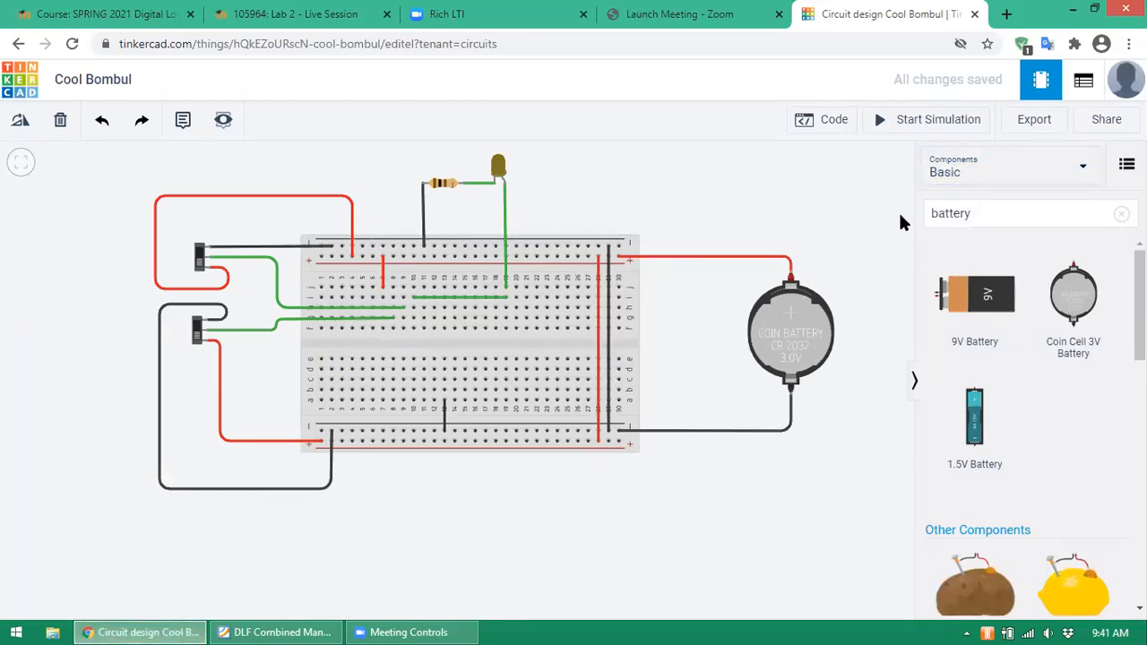
- Search for 7432 and place a 74HC32 OR chip across the breadboard's centre gap
click(1003, 206)
key(BackSpace)
key(BackSpace)
key(BackSpace)
key(BackSpace)
key(BackSpace)
key(BackSpace)
key(BackSpace)
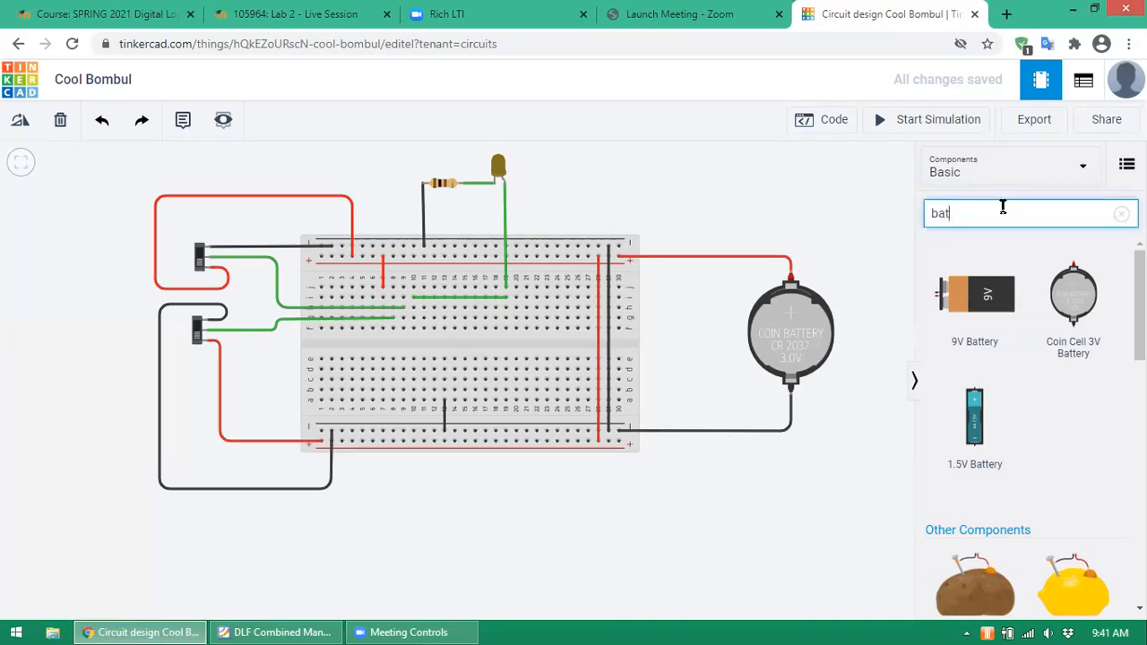
text(7432)
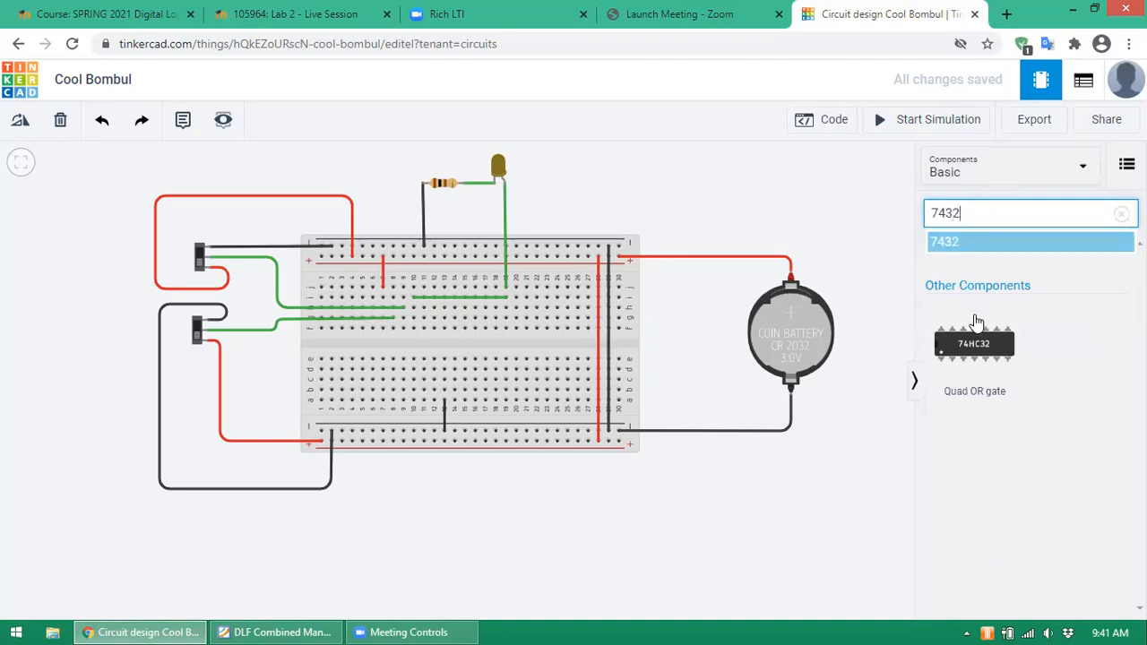
drag(974, 344, 417, 347)
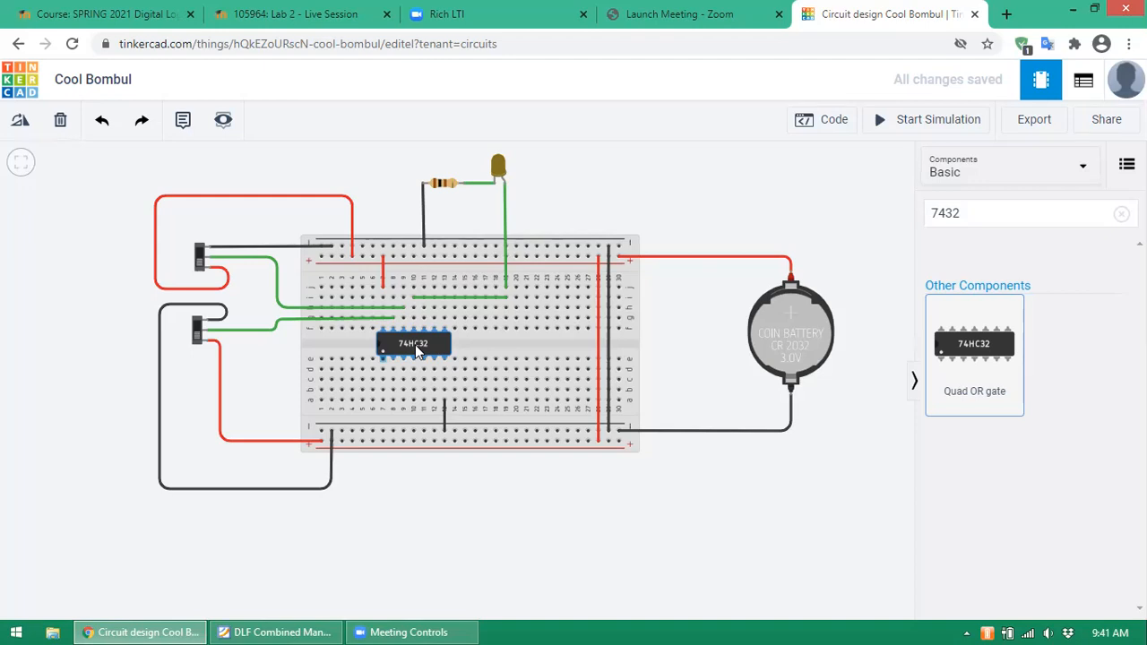
click(535, 489)
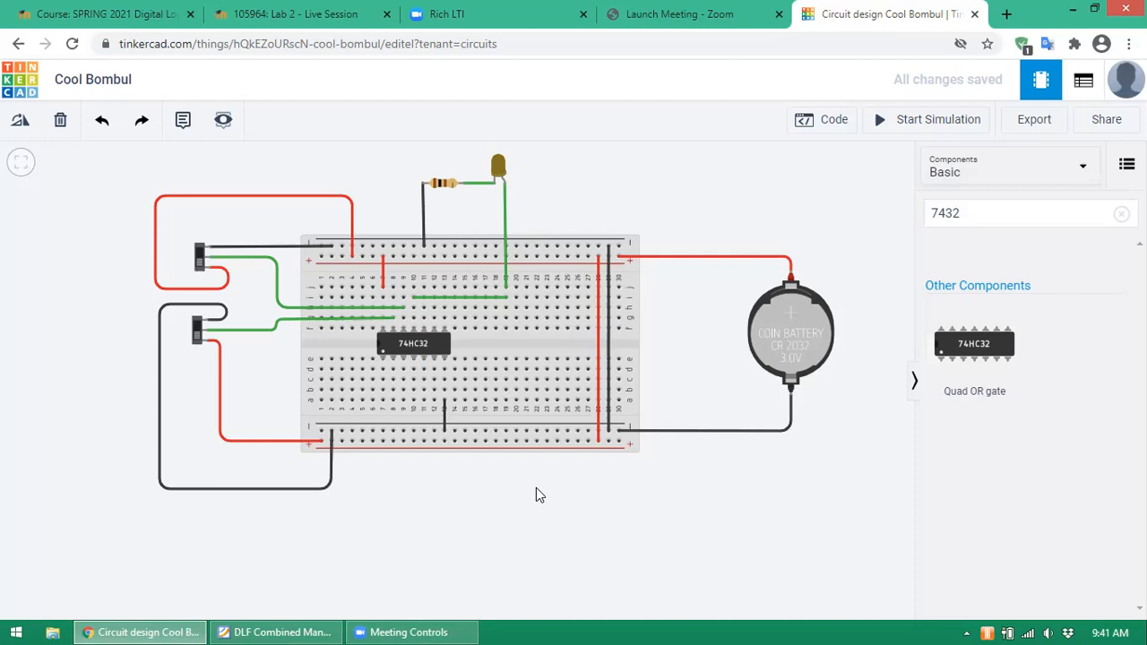
- Set the output LED's Color property to Green in the inspector
click(502, 167)
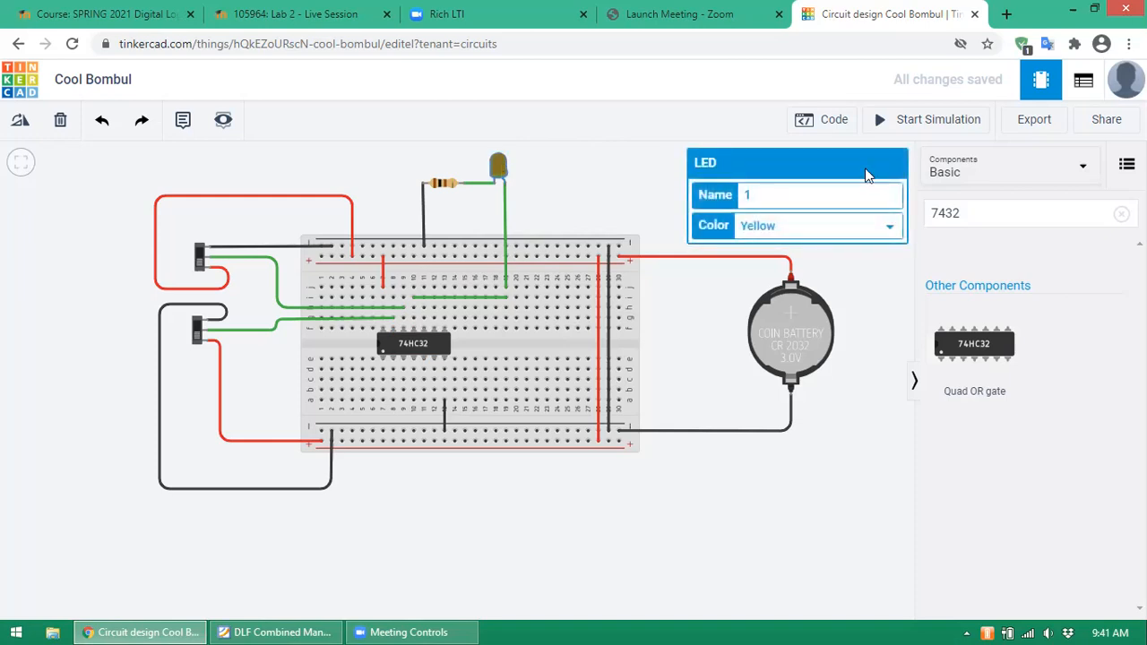
click(883, 229)
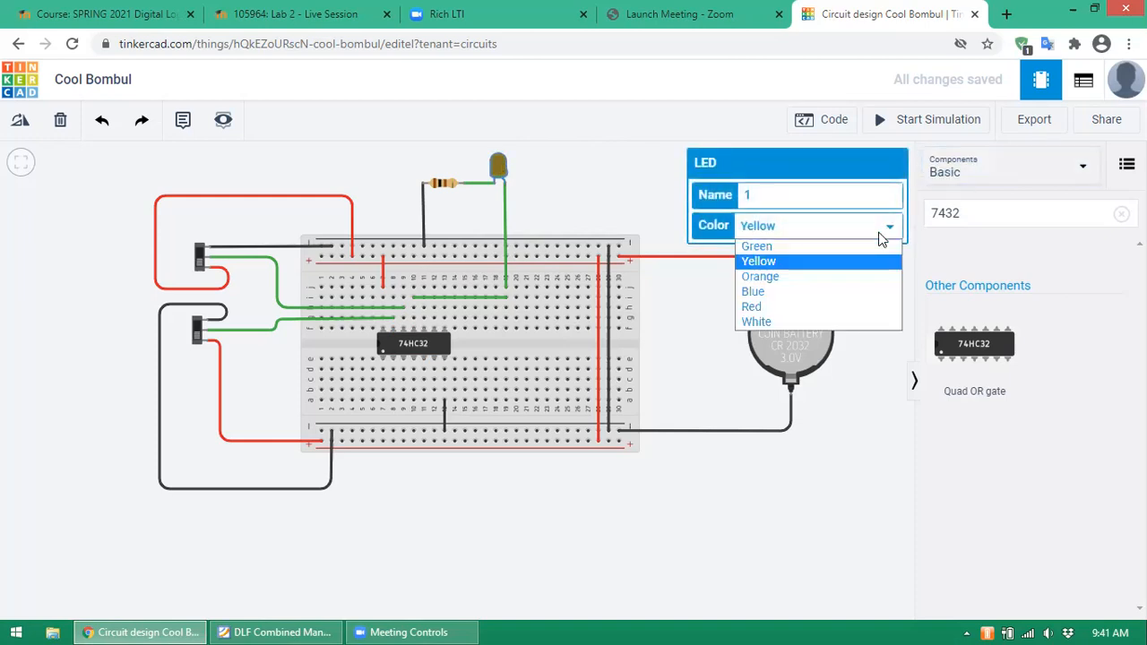
click(788, 247)
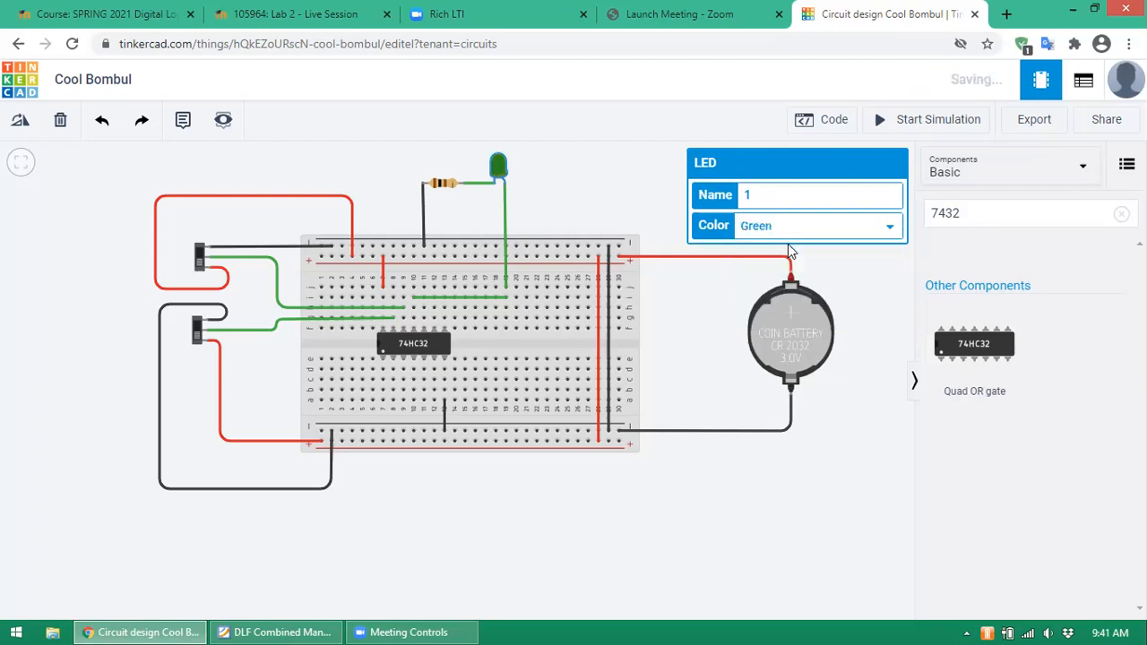
click(599, 161)
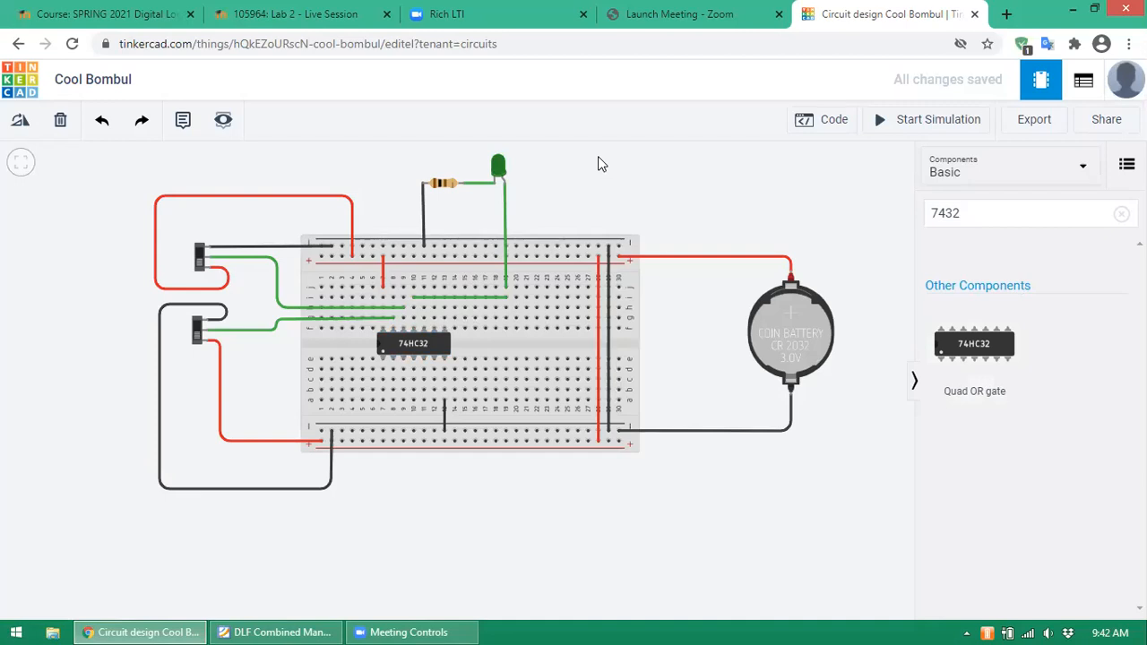
- Start the simulation and flip both input switches until the green LED lights
click(948, 126)
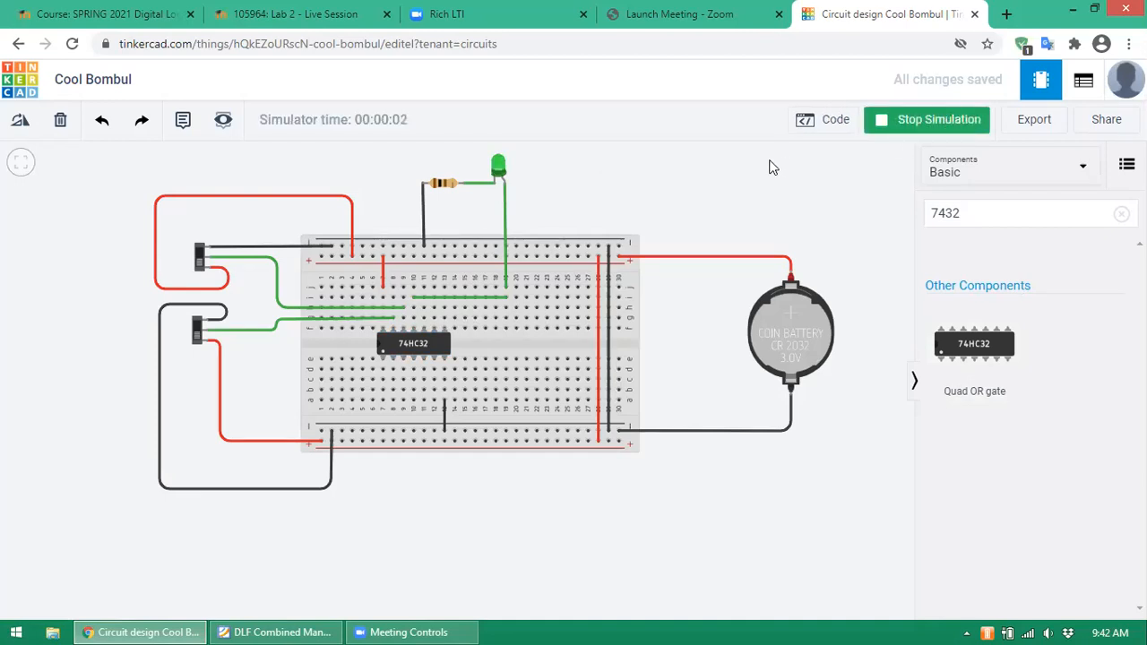
click(200, 261)
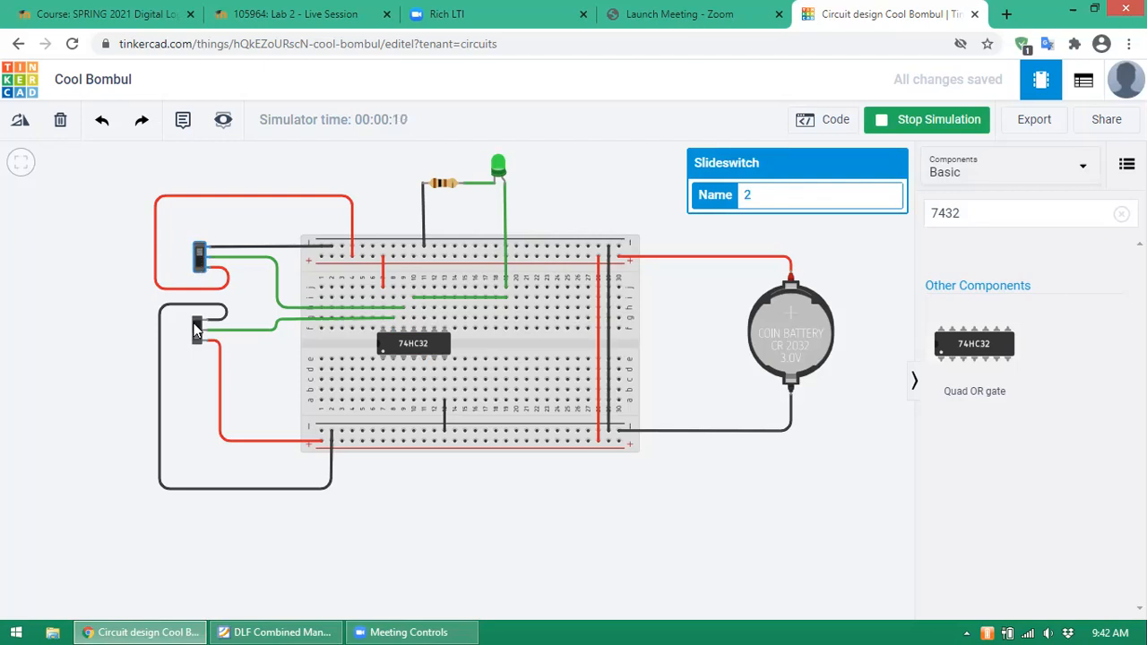
click(202, 256)
click(198, 332)
click(200, 331)
click(198, 265)
click(200, 267)
- Flip the lower switch to turn the LED off, then stop the simulation
click(200, 333)
click(200, 328)
click(203, 269)
click(200, 327)
click(201, 331)
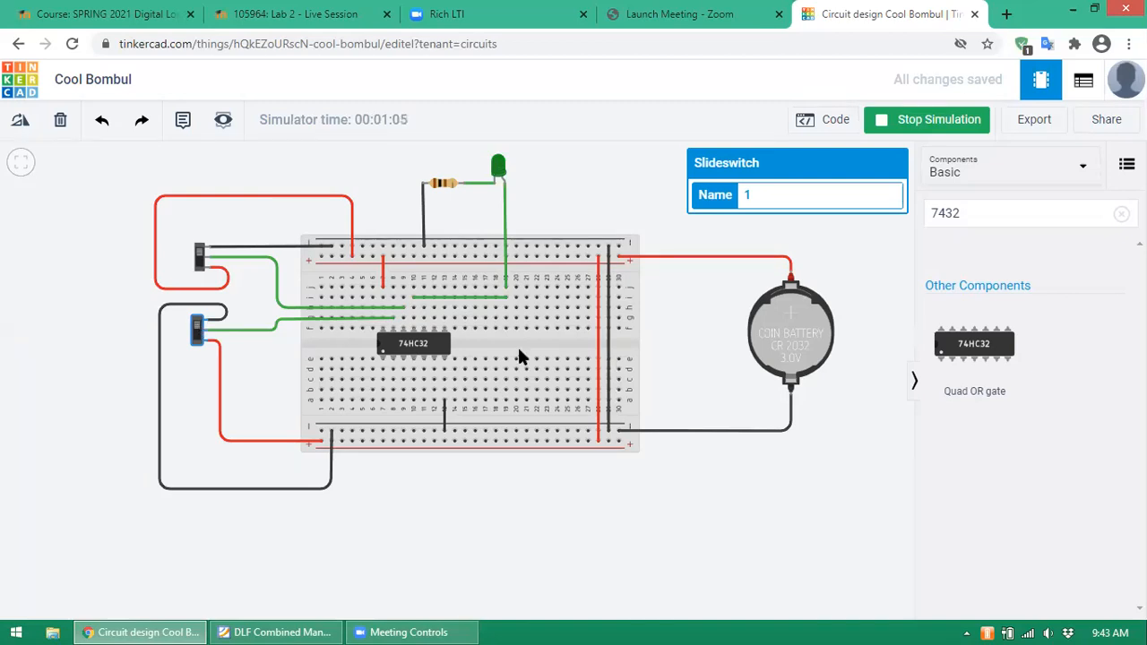
click(907, 126)
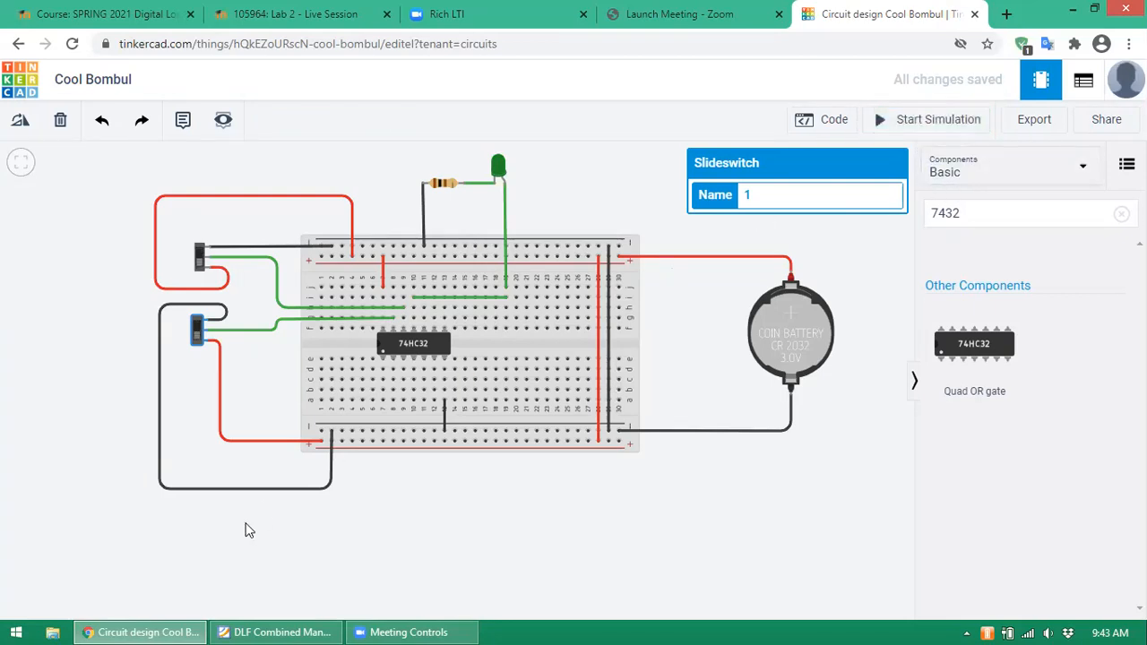
- In the lab manual PDF, scroll to Objective 3's 74LS04 equipment list and pin configuration on page 21
click(262, 630)
scroll(806, 467, down, 3)
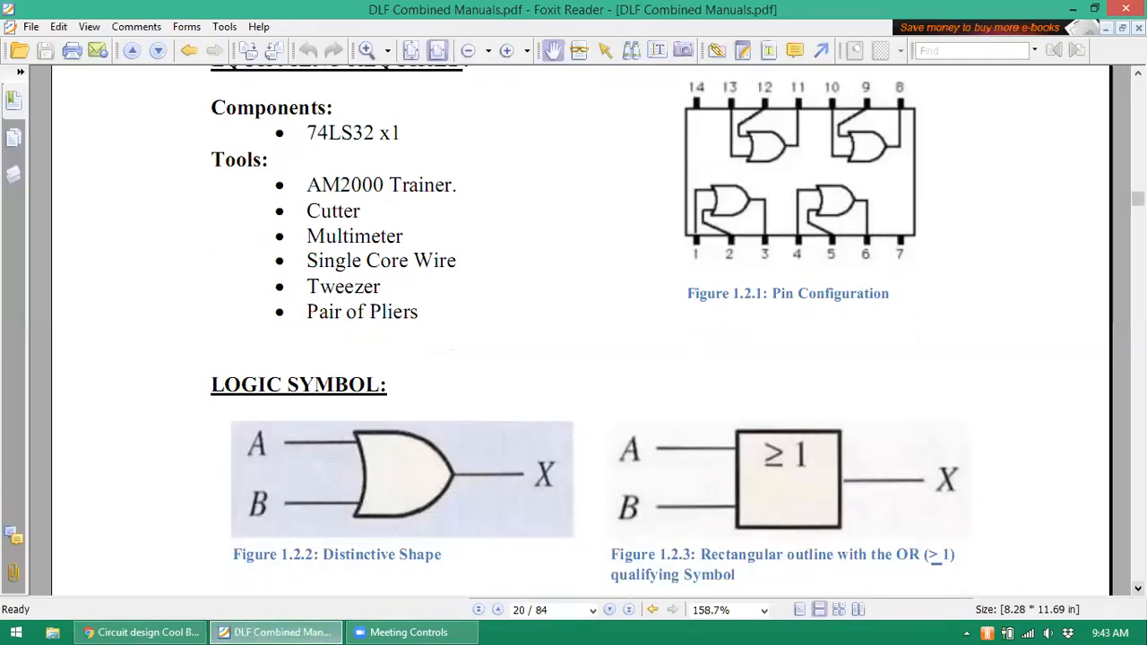
scroll(582, 329, down, 6)
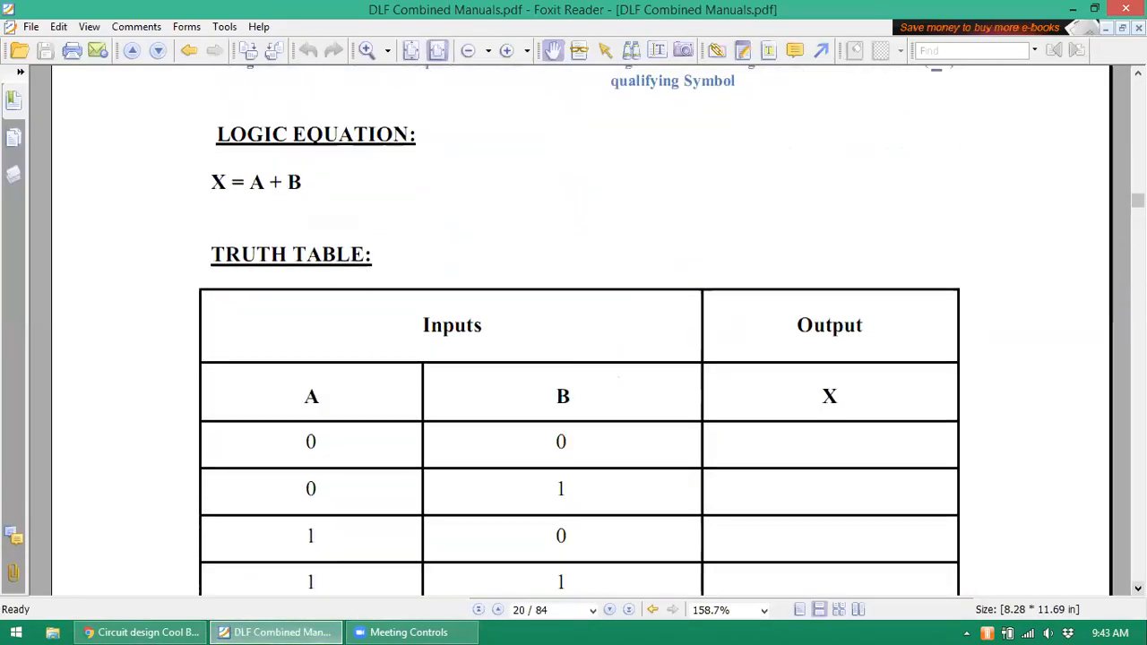
scroll(582, 329, down, 5)
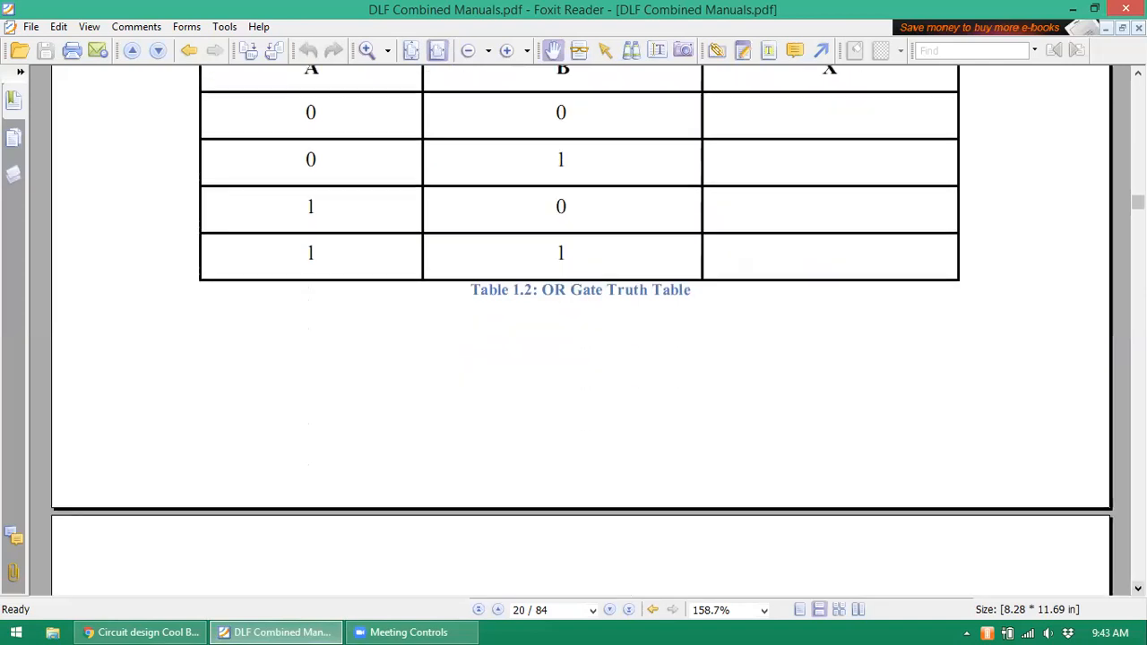
scroll(583, 330, down, 8)
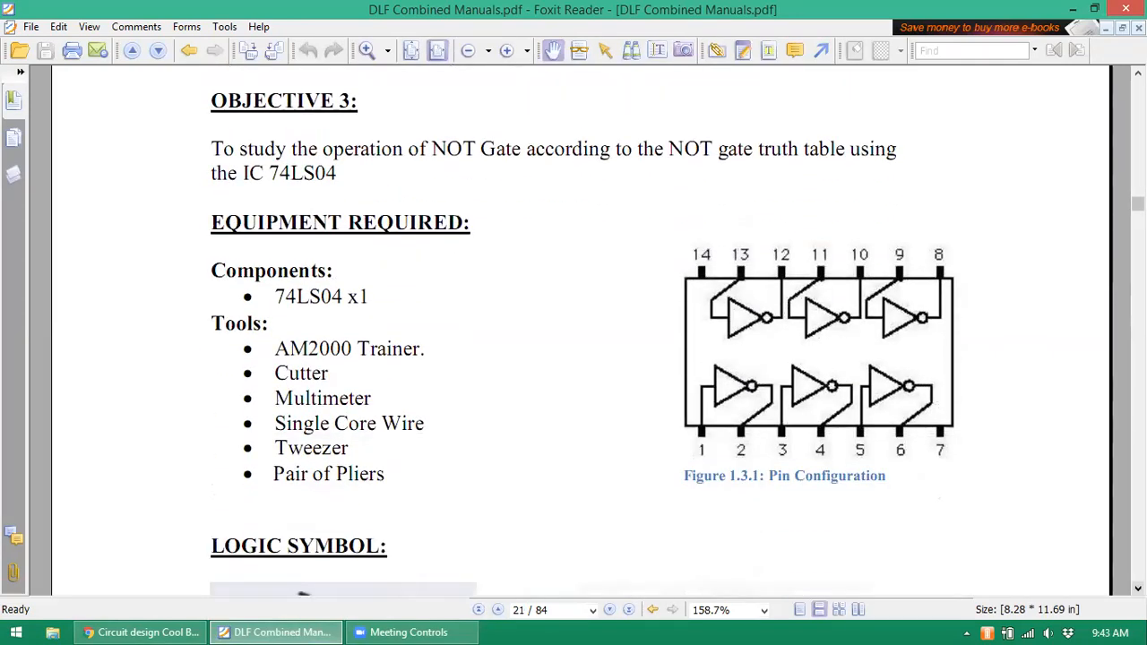
scroll(582, 330, down, 1)
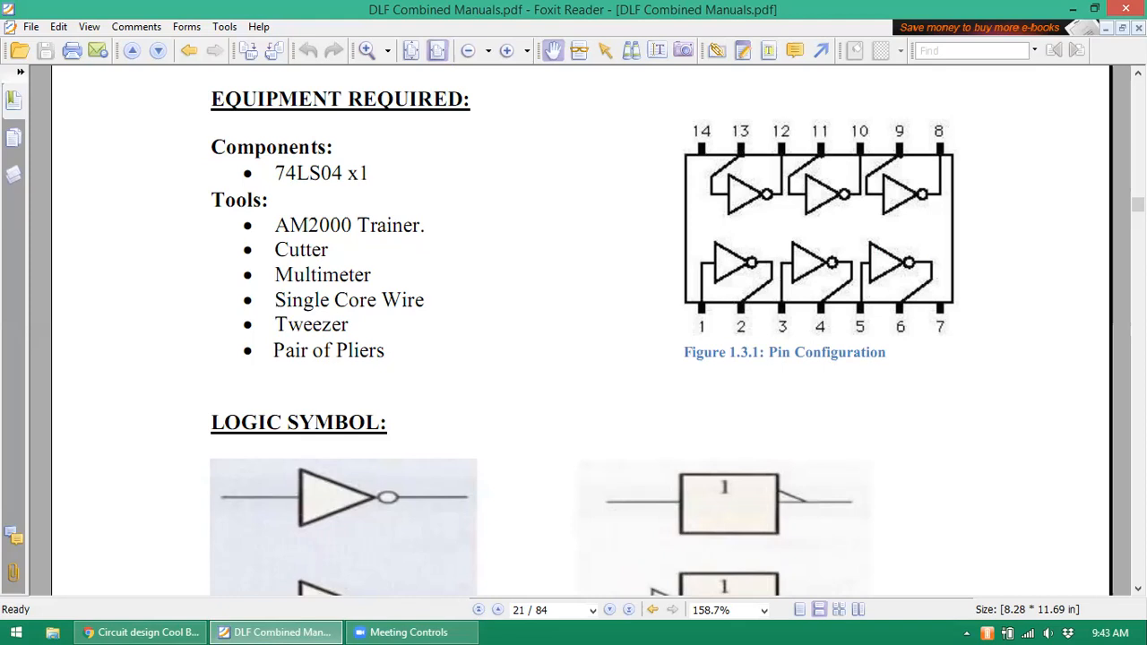
click(405, 620)
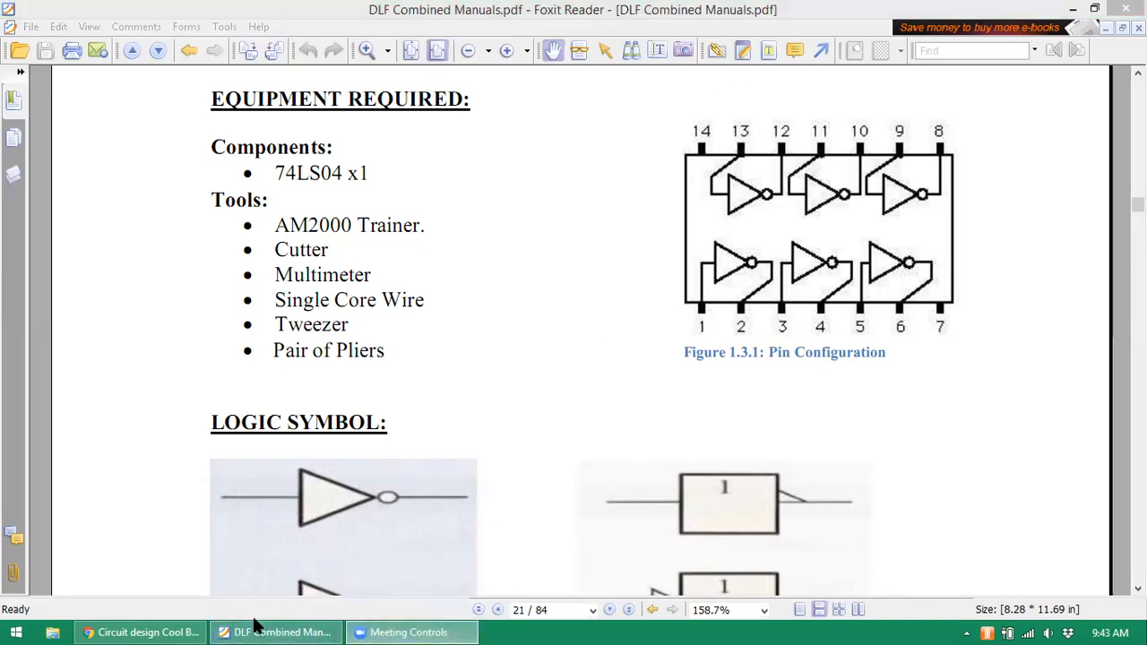
- Back in Tinkercad, search for 7404 and place the 74HC04 Hex Inverter beside the 74HC32
click(130, 624)
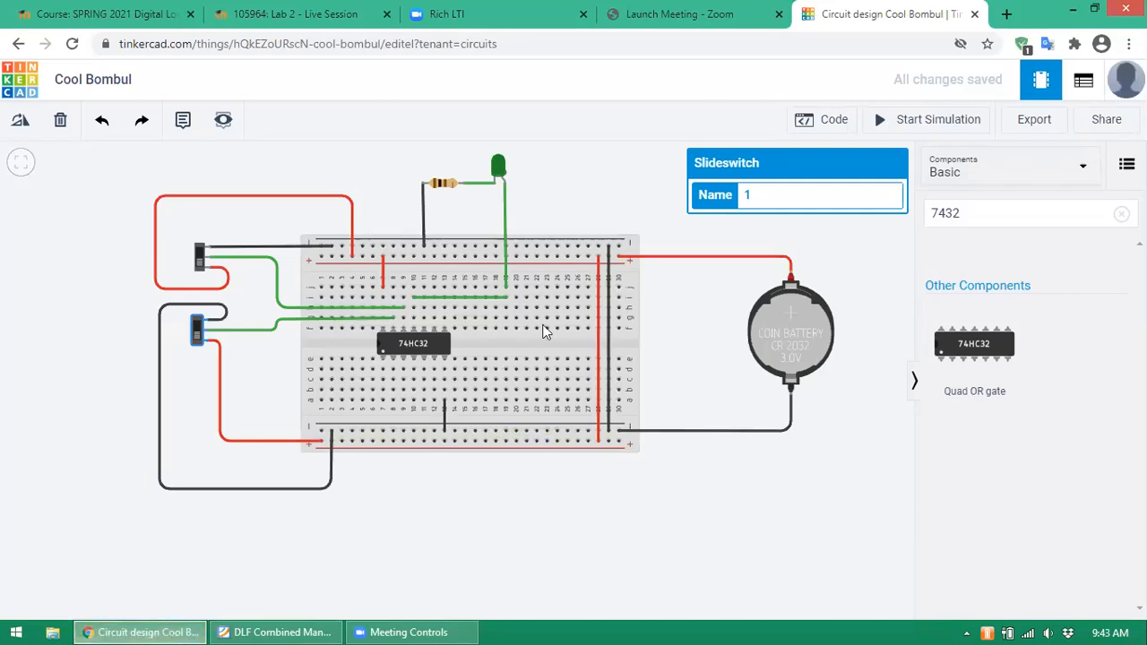
click(986, 219)
key(BackSpace)
key(BackSpace)
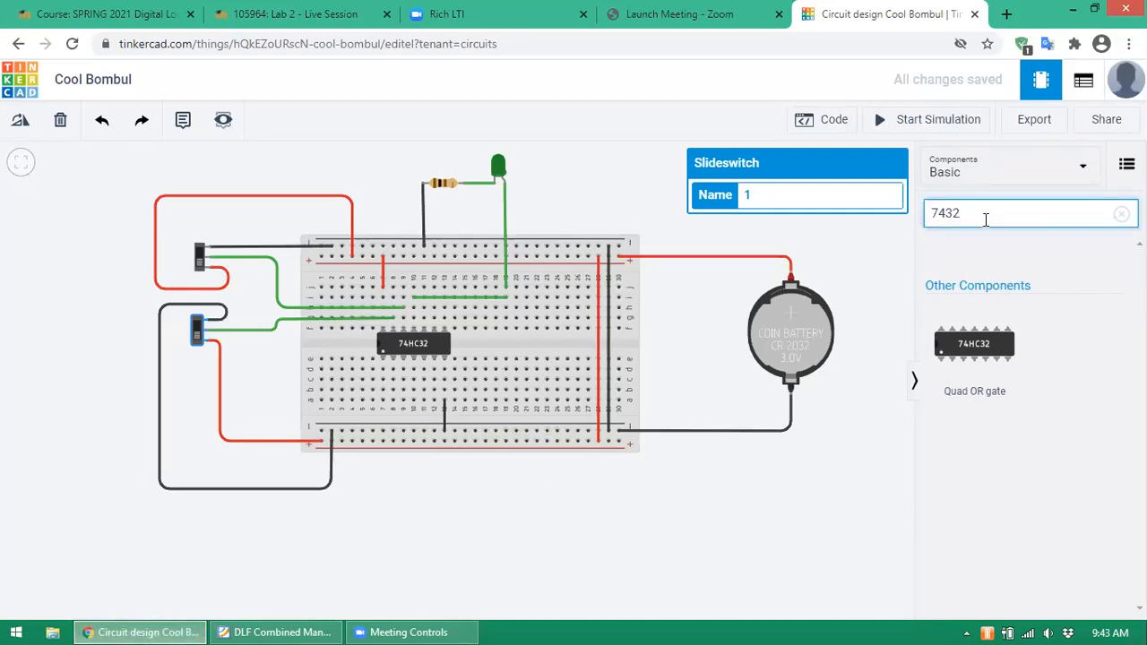
key(BackSpace)
text(404)
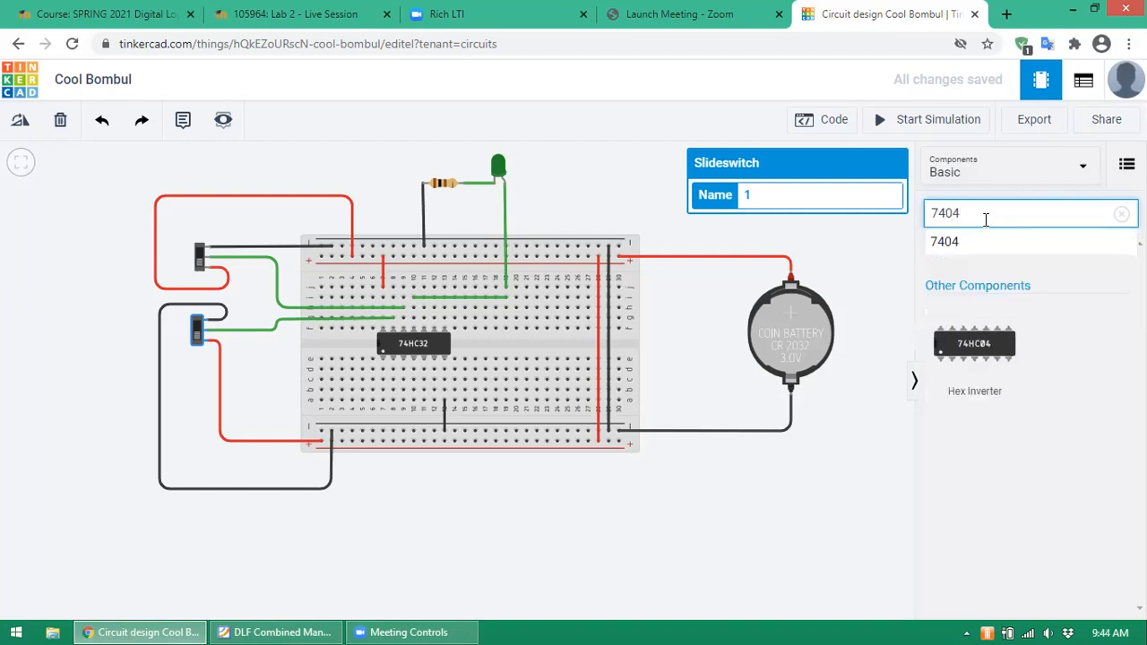
drag(979, 349, 559, 349)
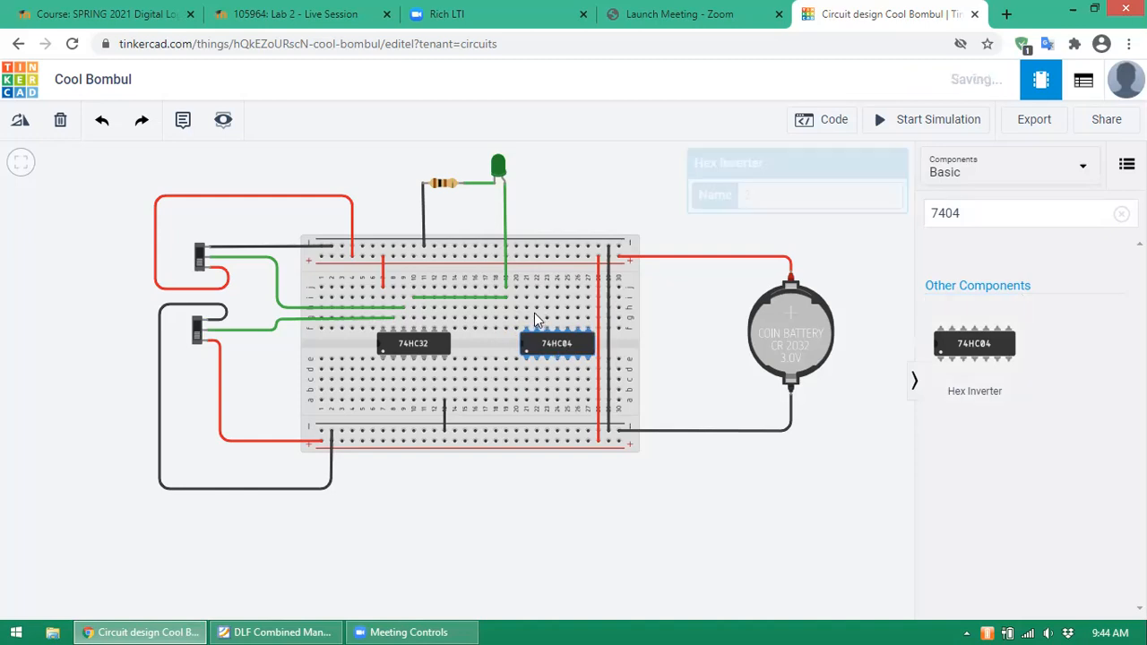
- Draw two short green jumper wires, one from the inverter's bottom-right pin to the bottom rail
click(526, 268)
click(526, 257)
click(526, 287)
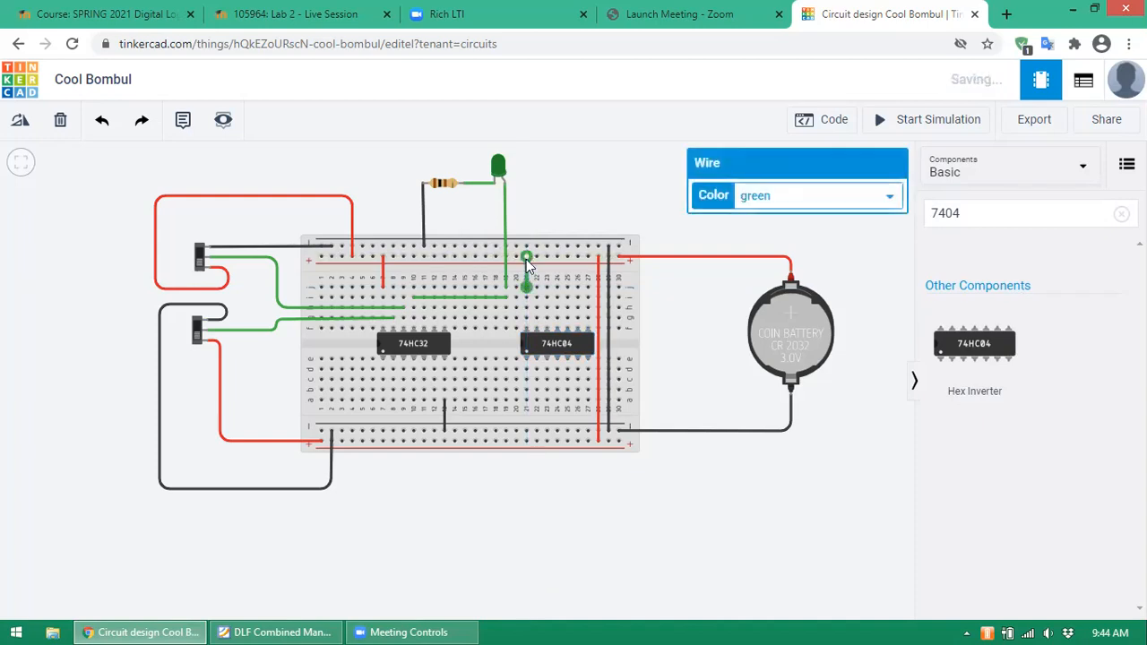
click(588, 396)
click(588, 431)
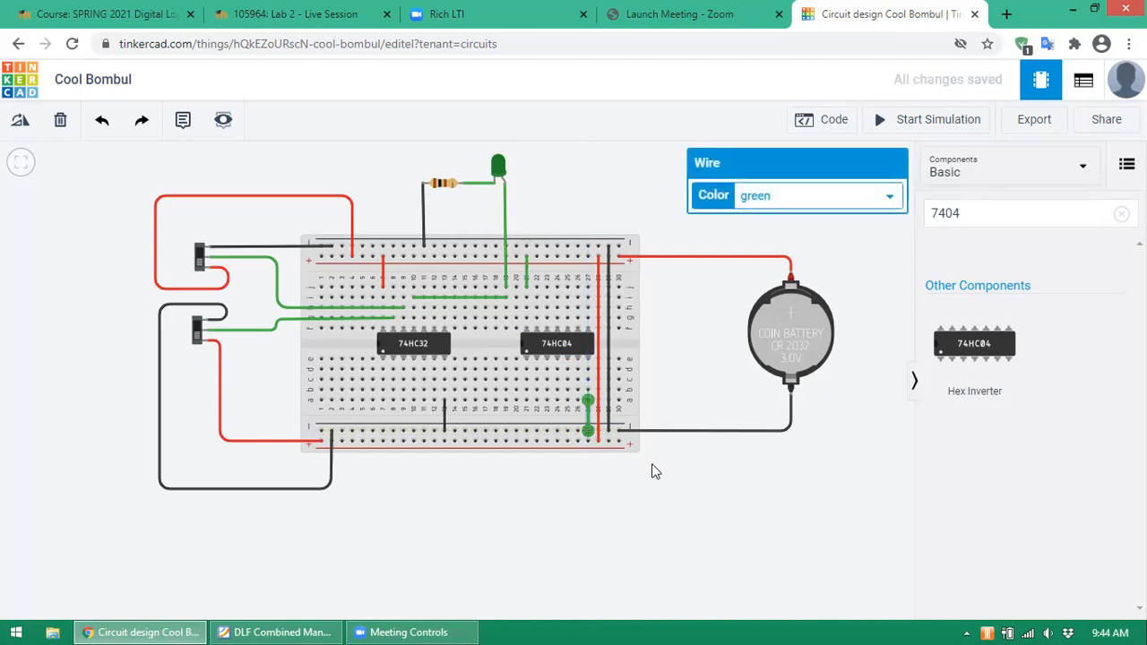
click(582, 202)
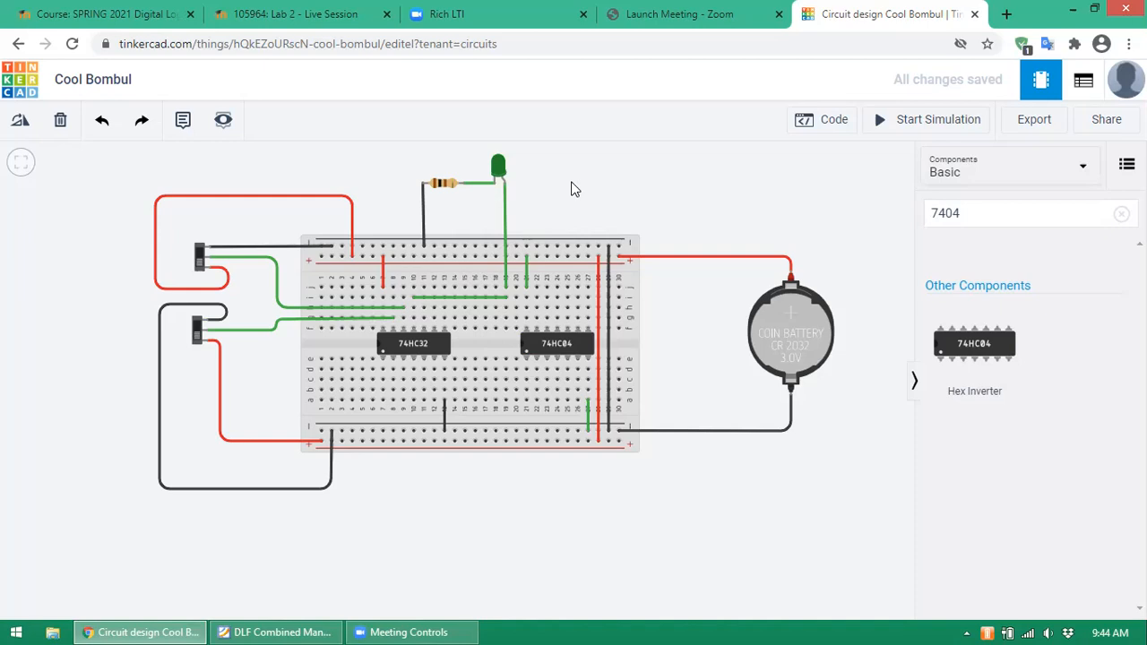
- Place a red LED above the breadboard next to the green LED
click(975, 219)
key(BackSpace)
key(BackSpace)
key(BackSpace)
key(BackSpace)
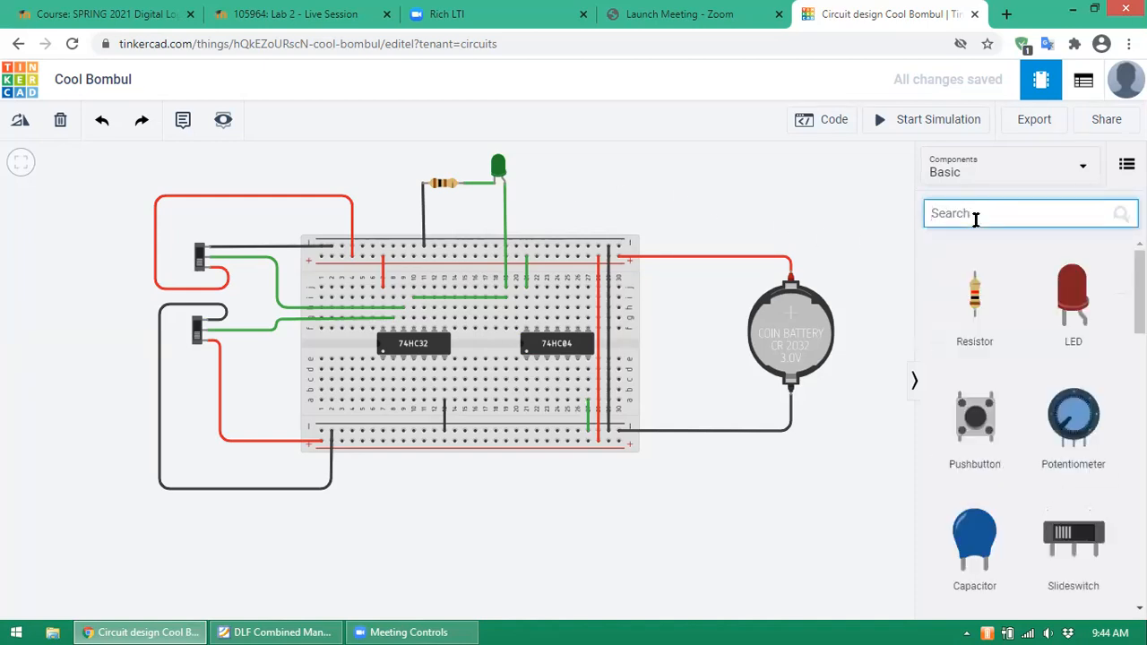
drag(1072, 296, 579, 188)
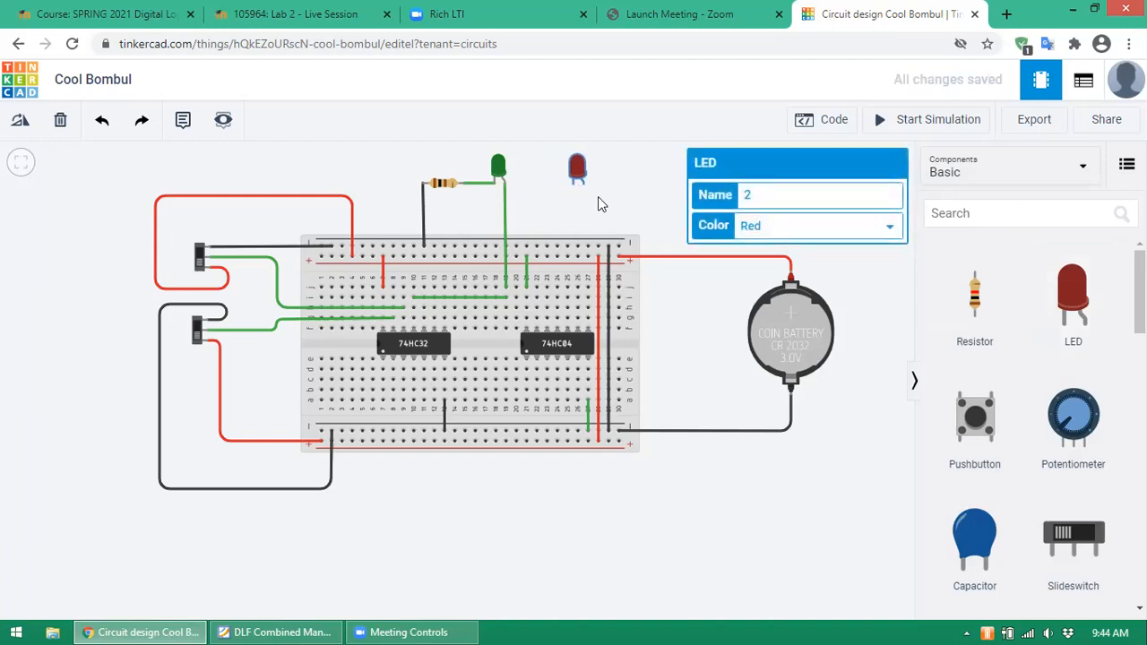
click(600, 205)
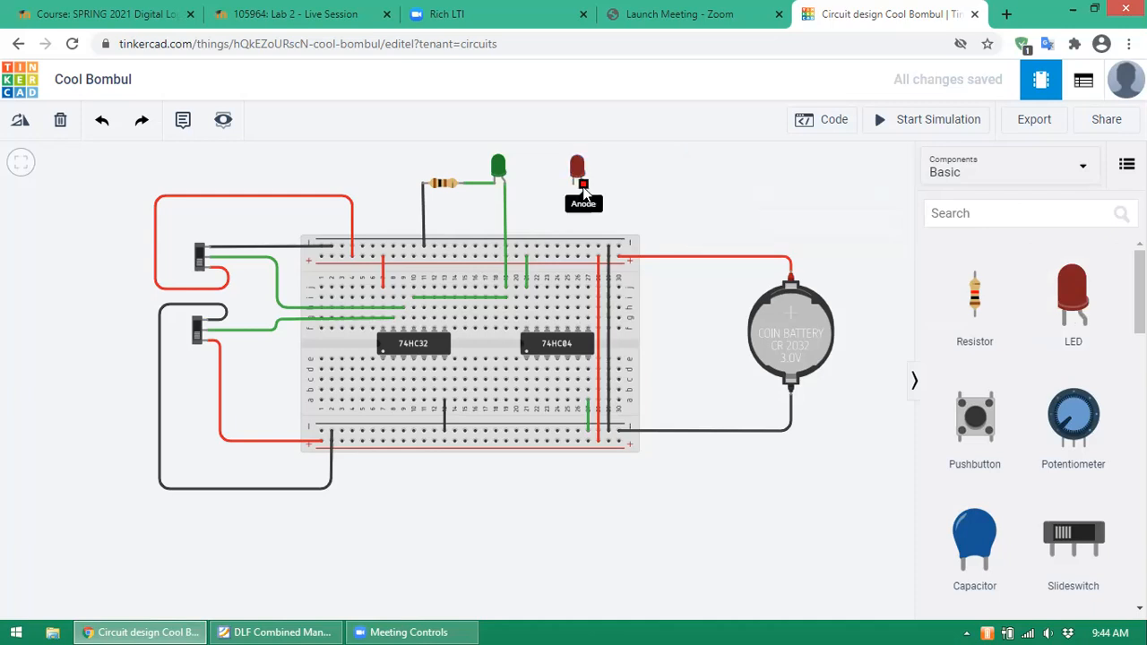
- Wire the red LED's anode to a breadboard column near the 74HC04 inverter
click(581, 206)
click(588, 287)
click(587, 192)
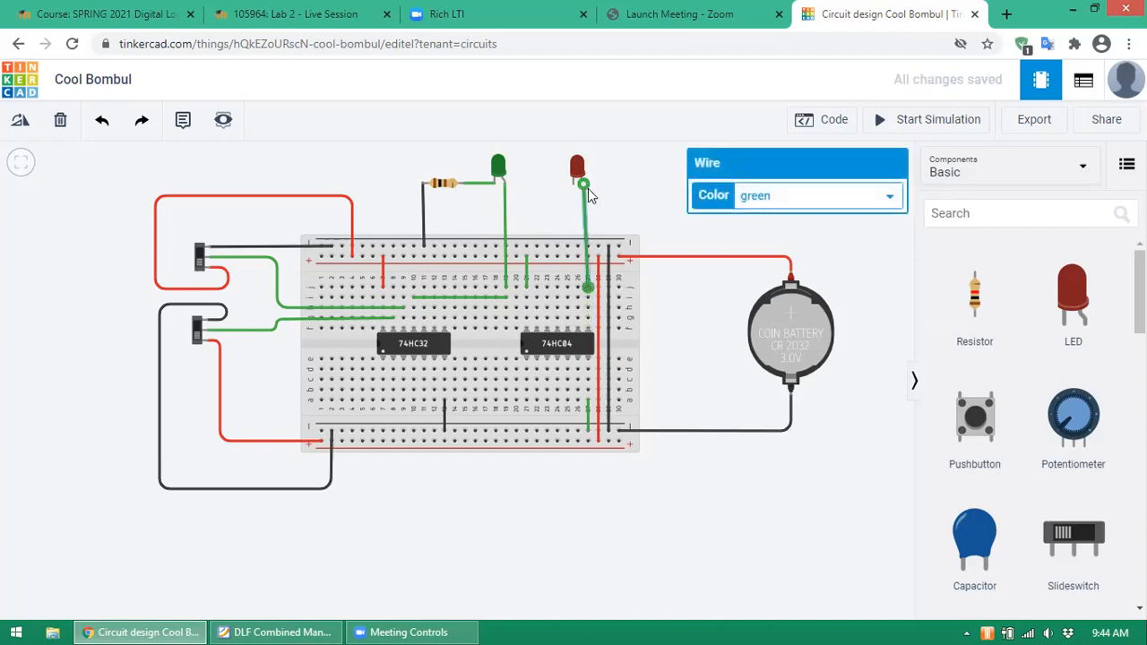
click(581, 171)
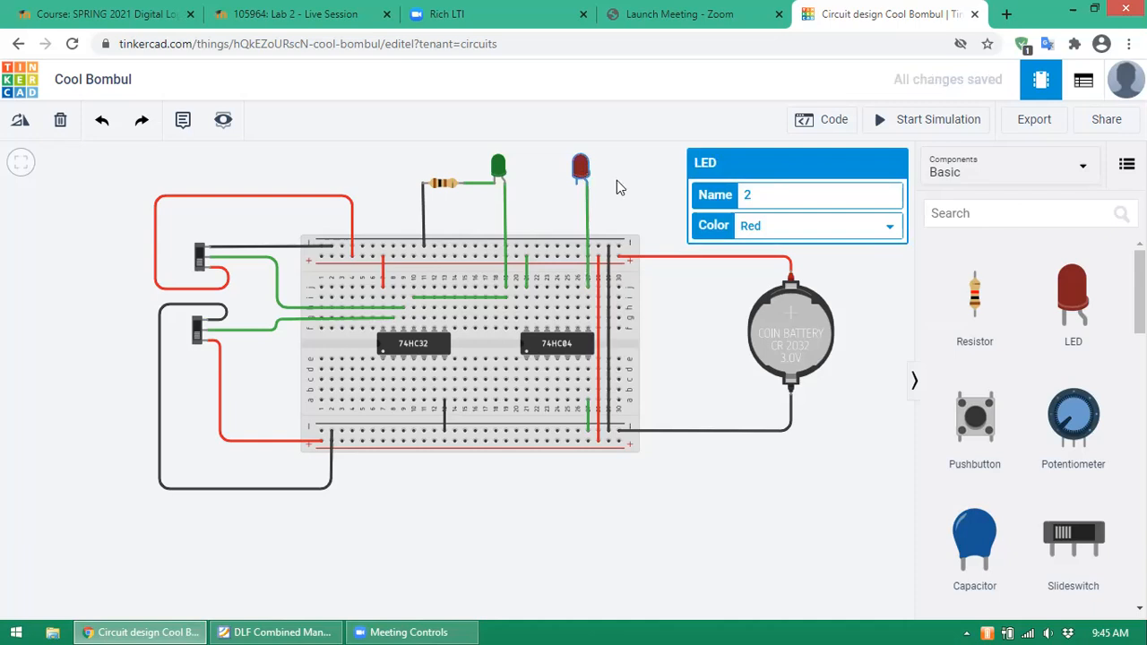
click(616, 180)
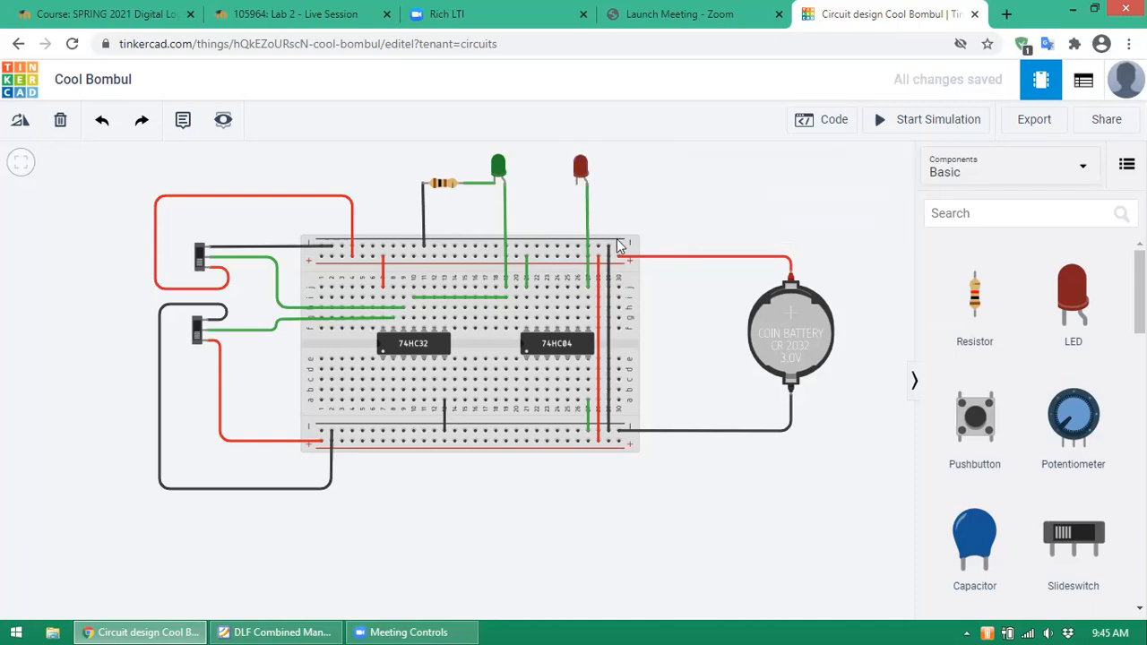
click(297, 625)
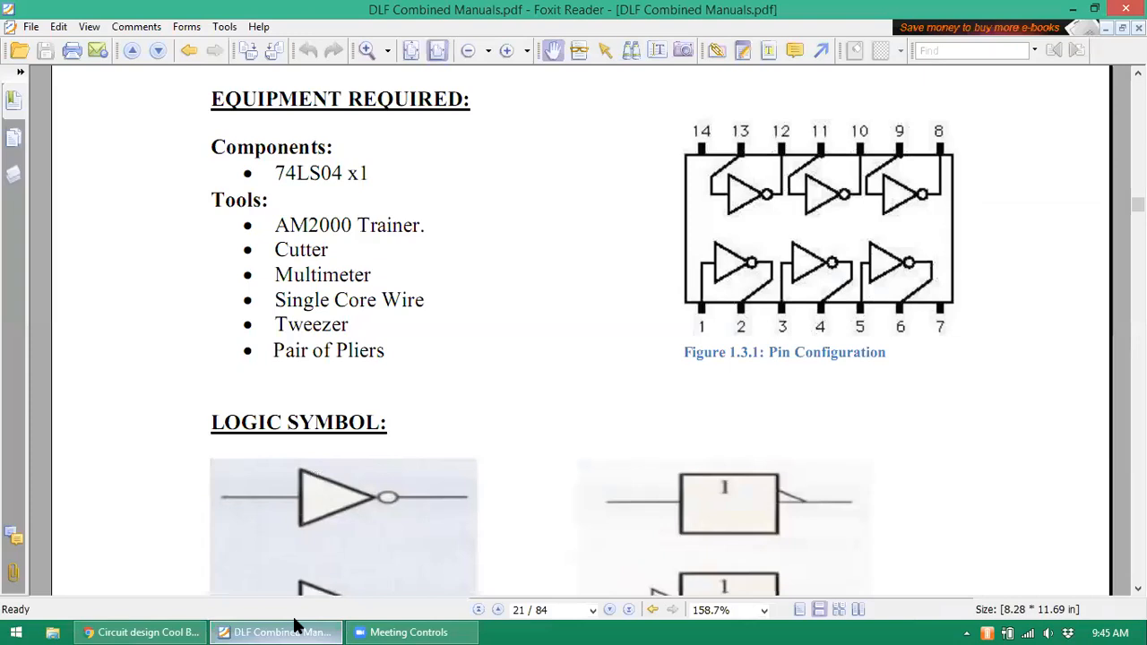
click(295, 625)
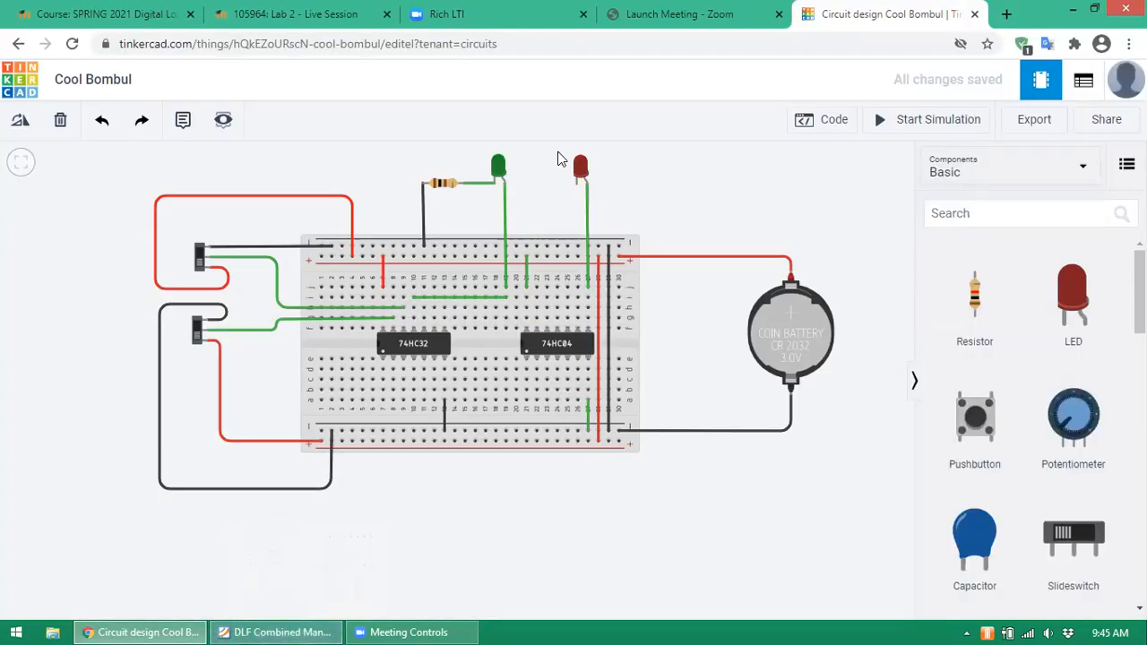
- Place a resistor above the breadboard and set its resistance to 100 Ω
drag(977, 307, 550, 204)
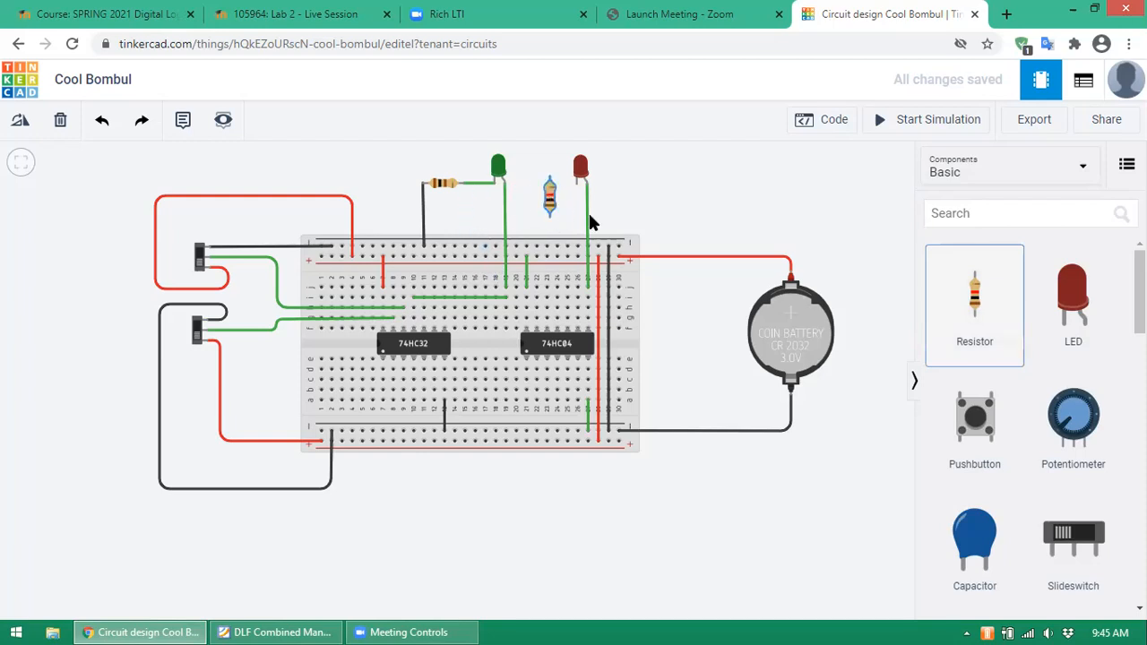
click(894, 227)
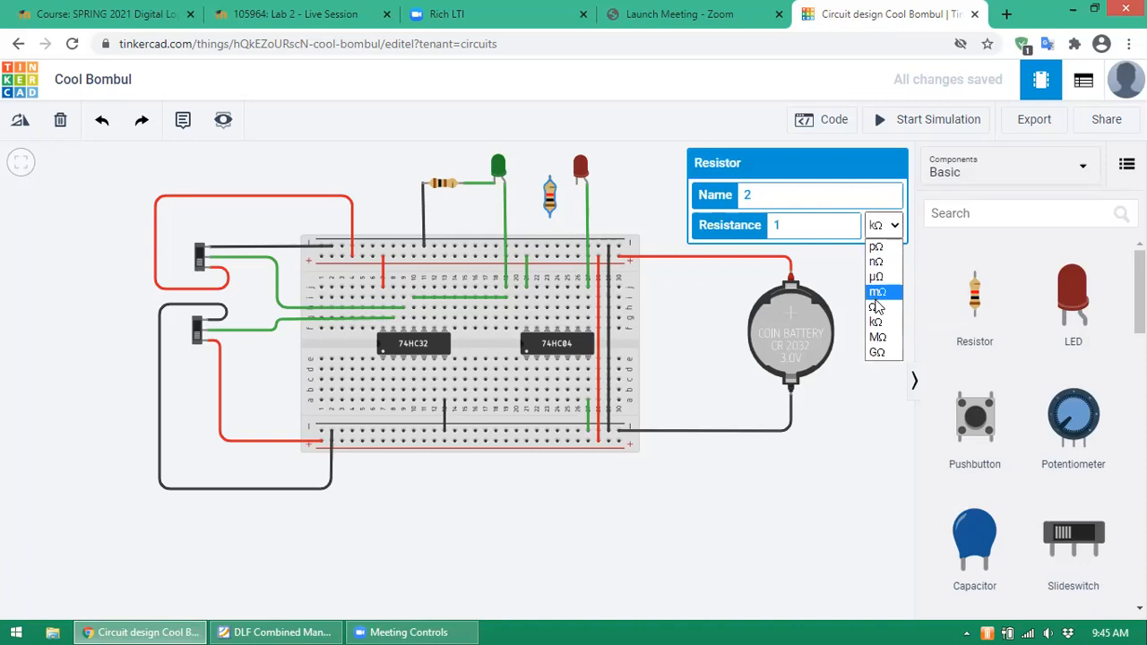
click(874, 307)
text(00)
key(Return)
click(631, 159)
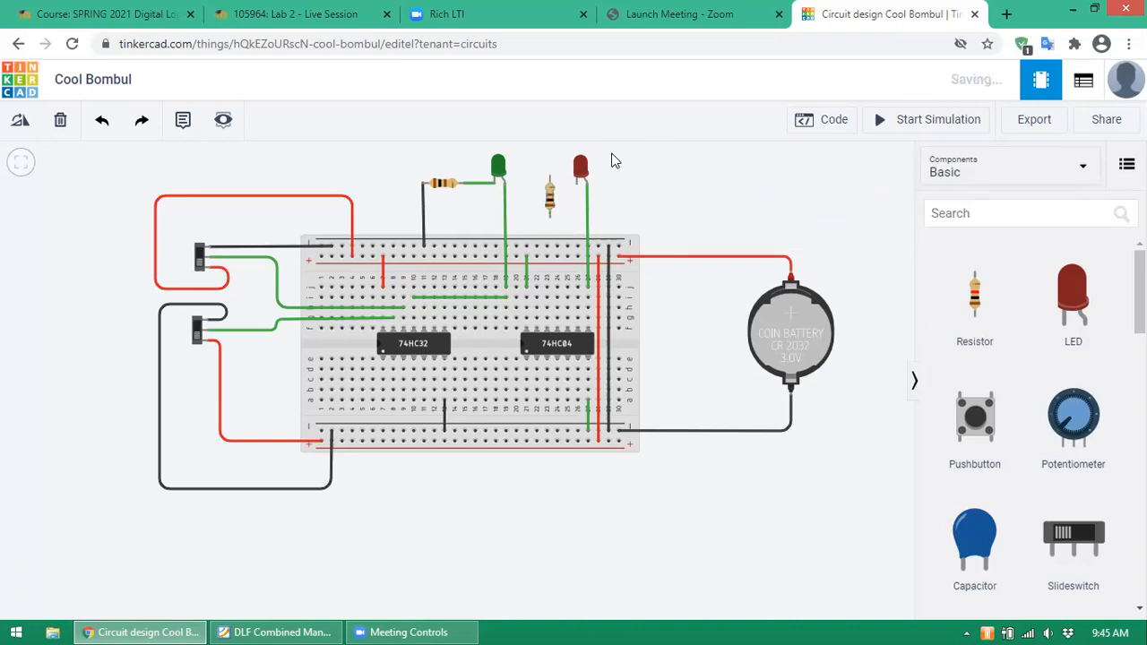
- Plug in the resistor and wire it to the top rail and the red LED's cathode
click(551, 210)
drag(551, 210, 551, 226)
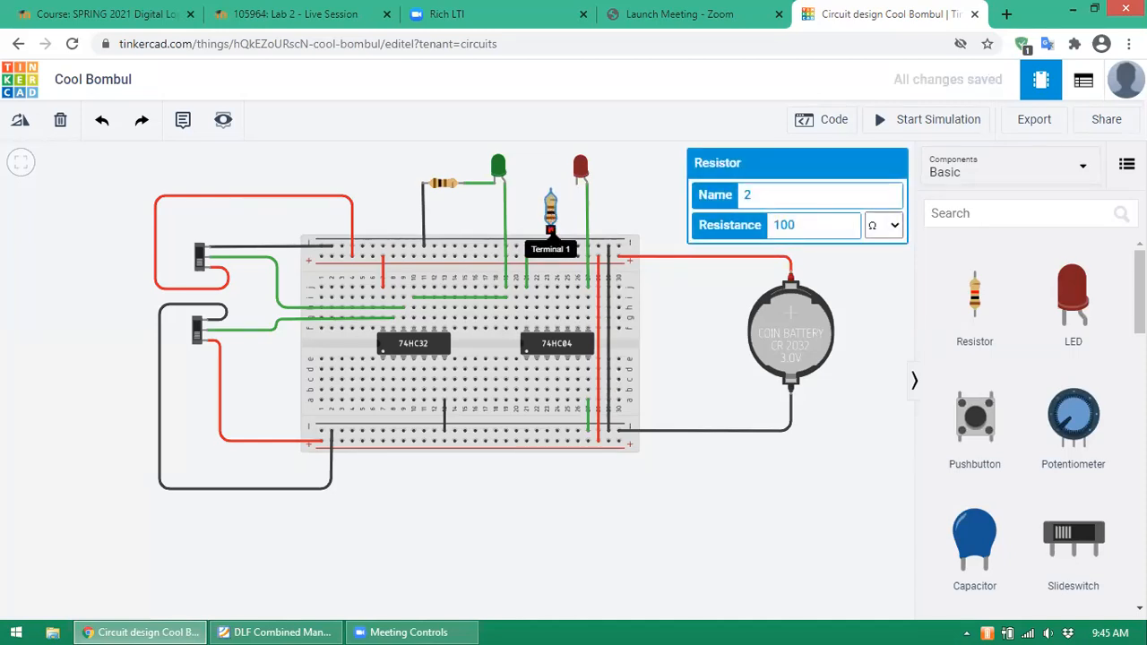
click(550, 231)
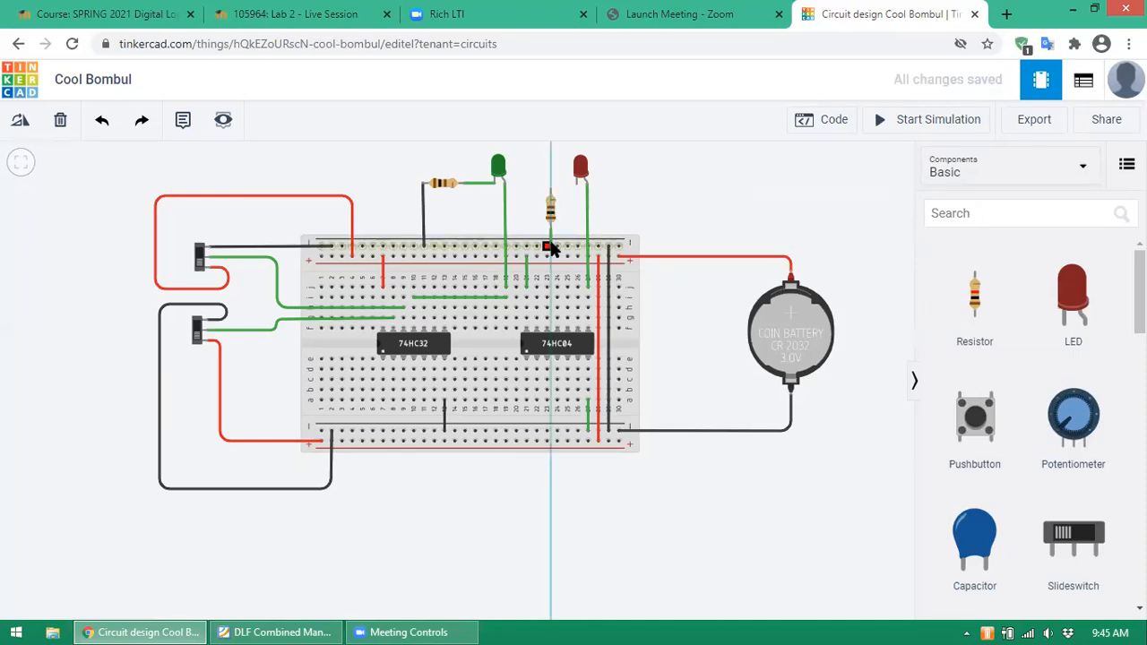
click(547, 248)
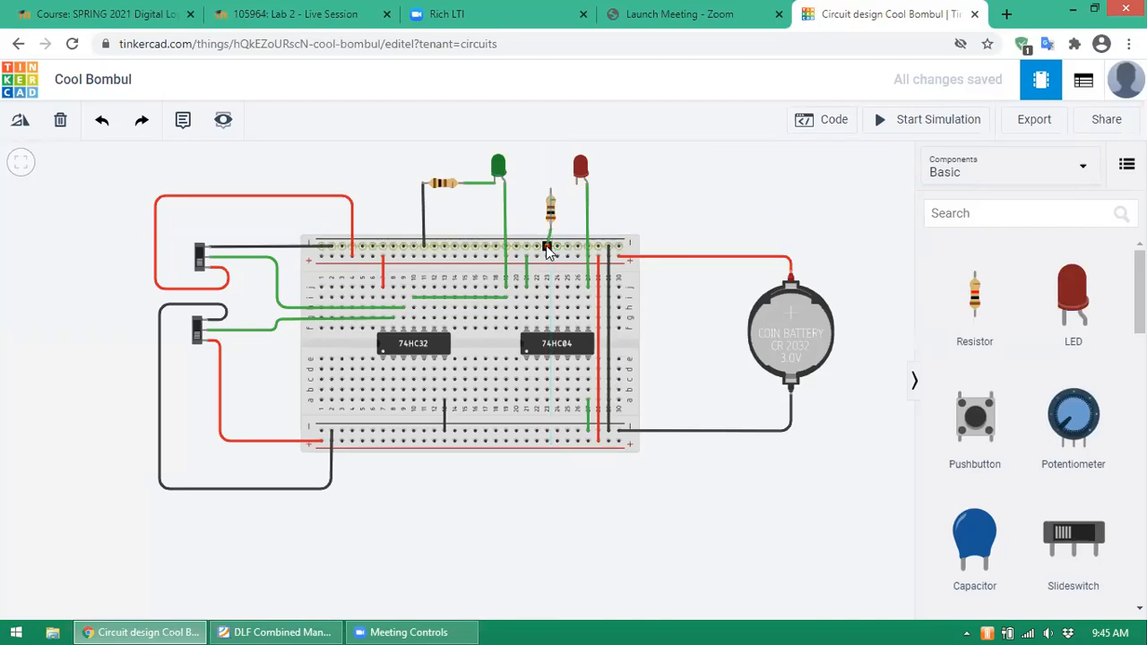
click(548, 208)
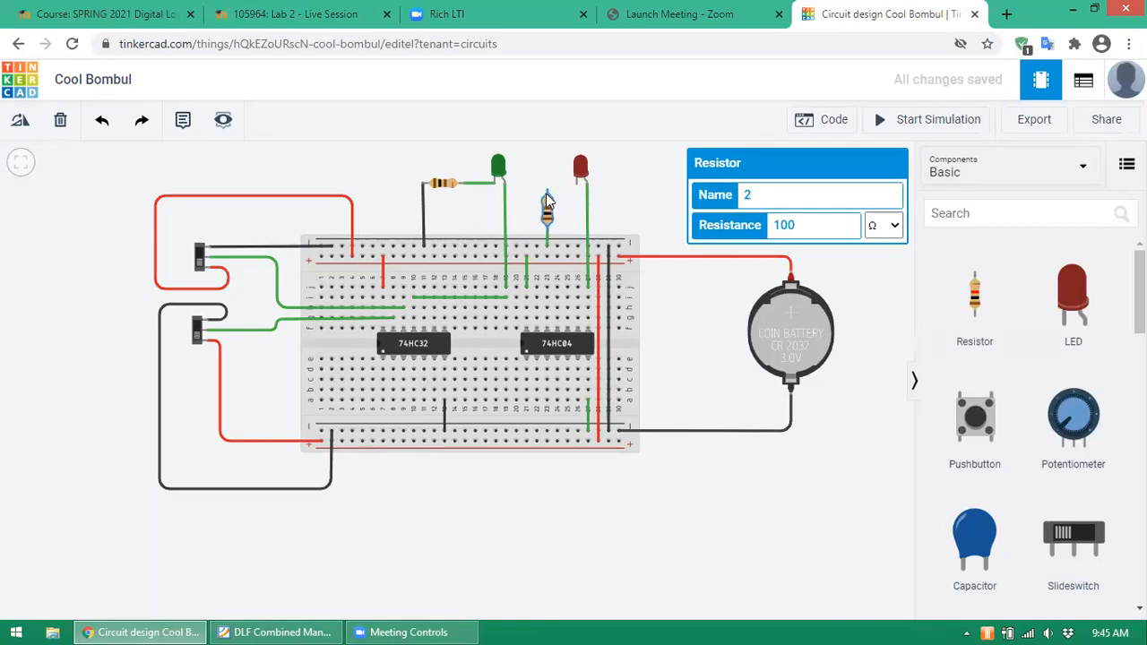
click(547, 199)
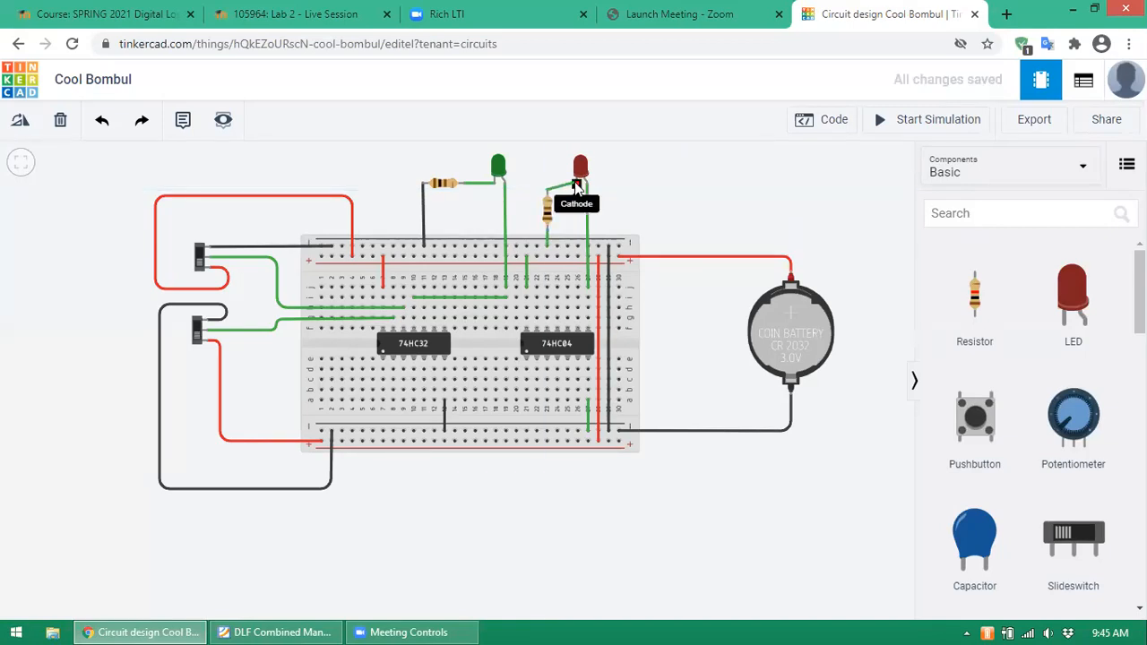
click(577, 186)
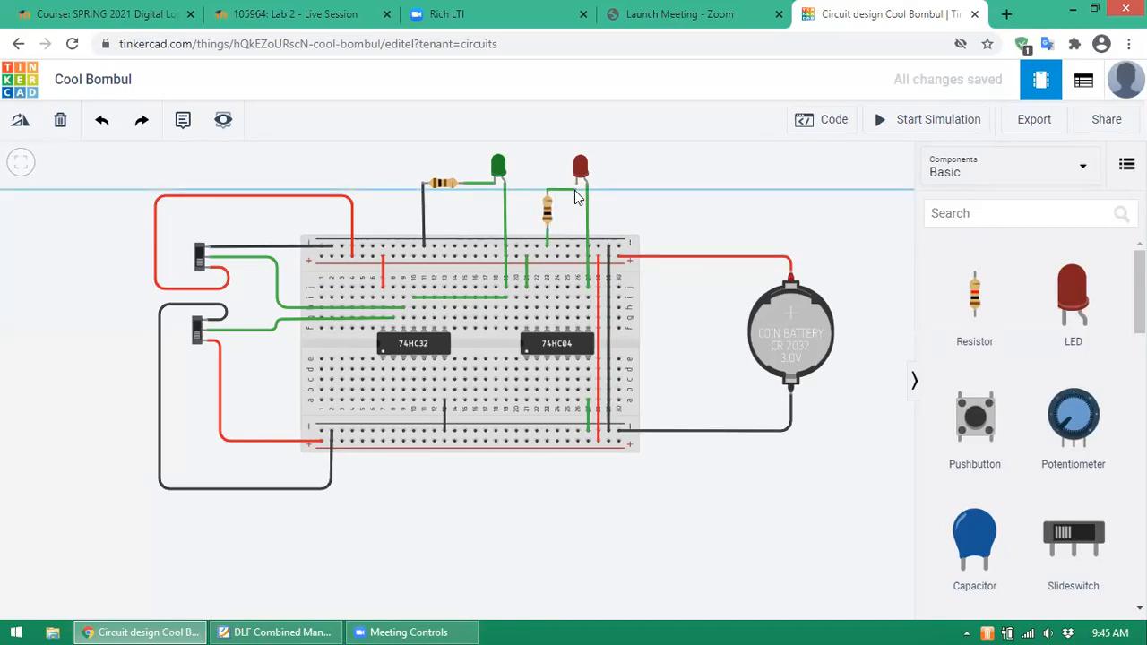
click(574, 186)
- Drag the green wire's end along the row into the 74HC04 input pin column
click(625, 199)
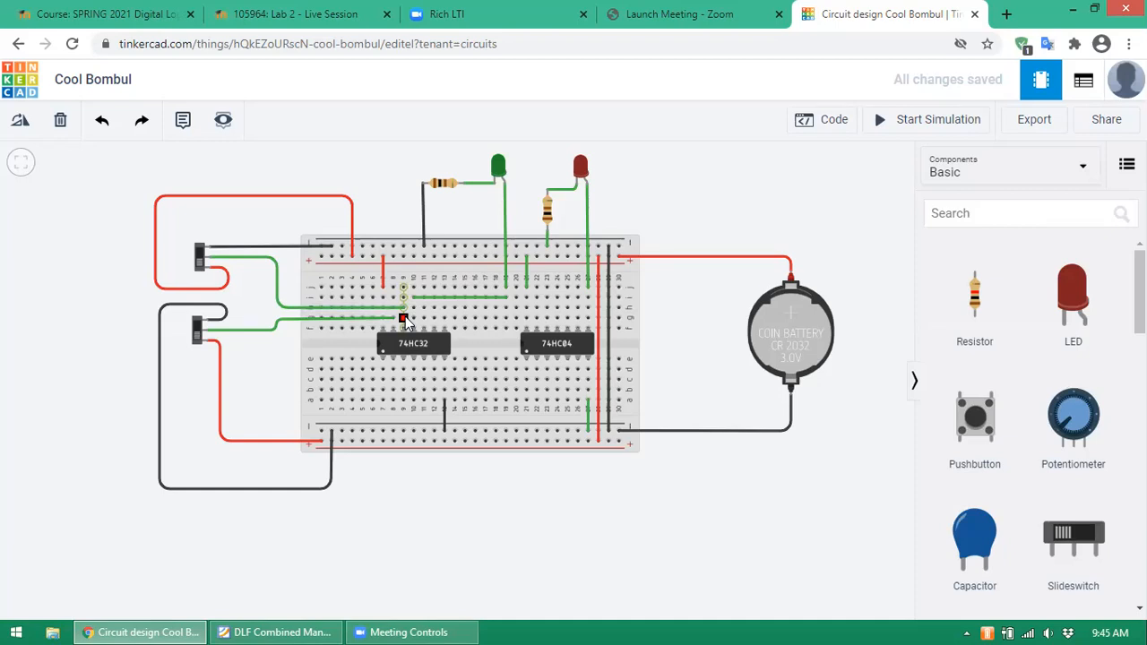
drag(403, 318, 578, 318)
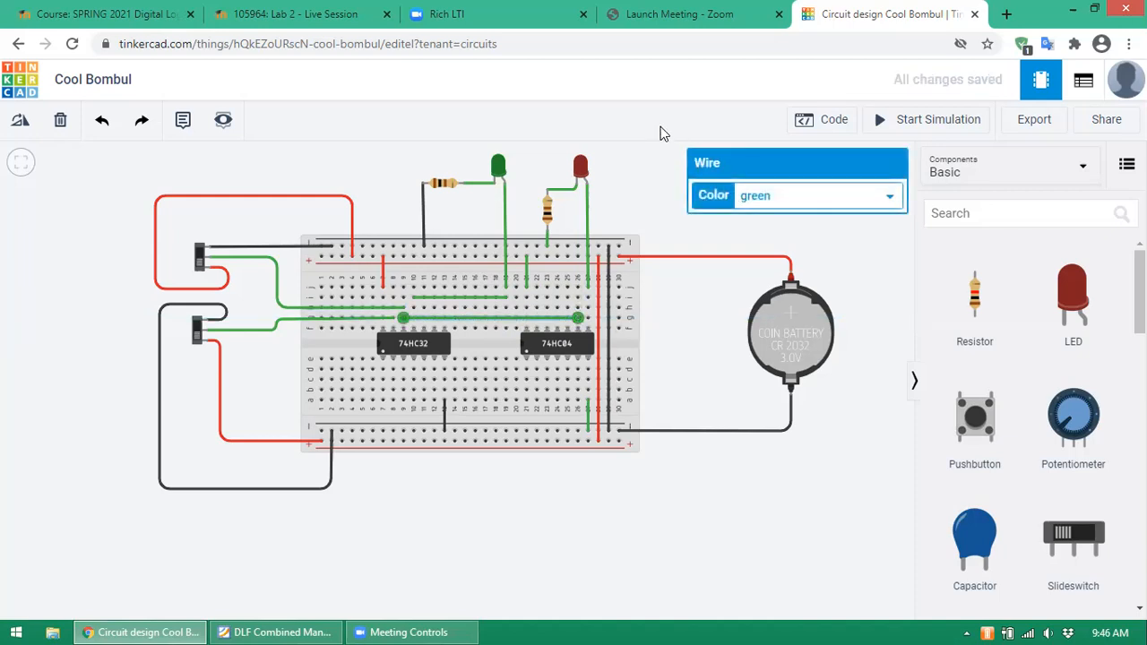
click(676, 218)
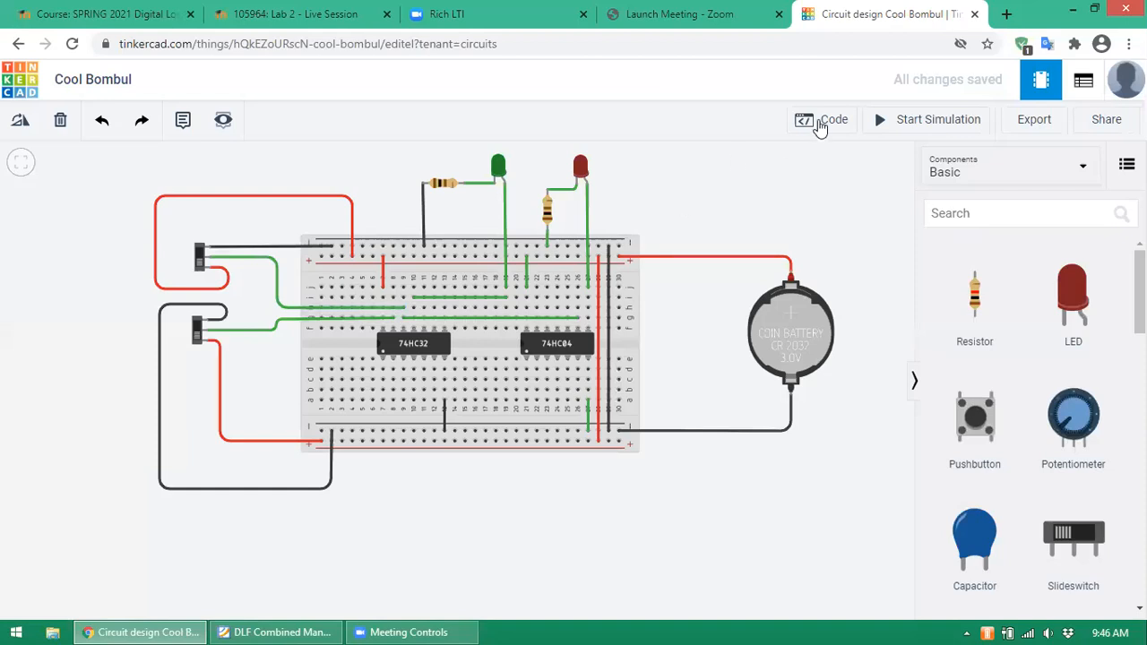
- Start the simulation and toggle the upper switch repeatedly, watching the red LED light and darken
click(909, 131)
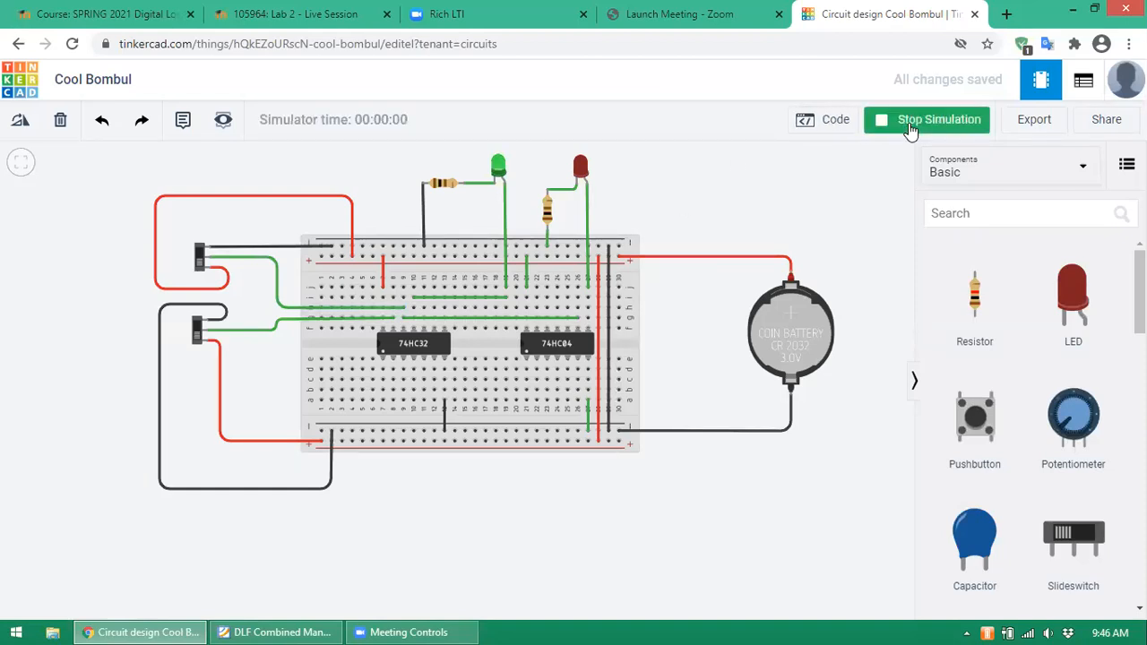
click(202, 266)
click(202, 267)
click(201, 267)
click(201, 267)
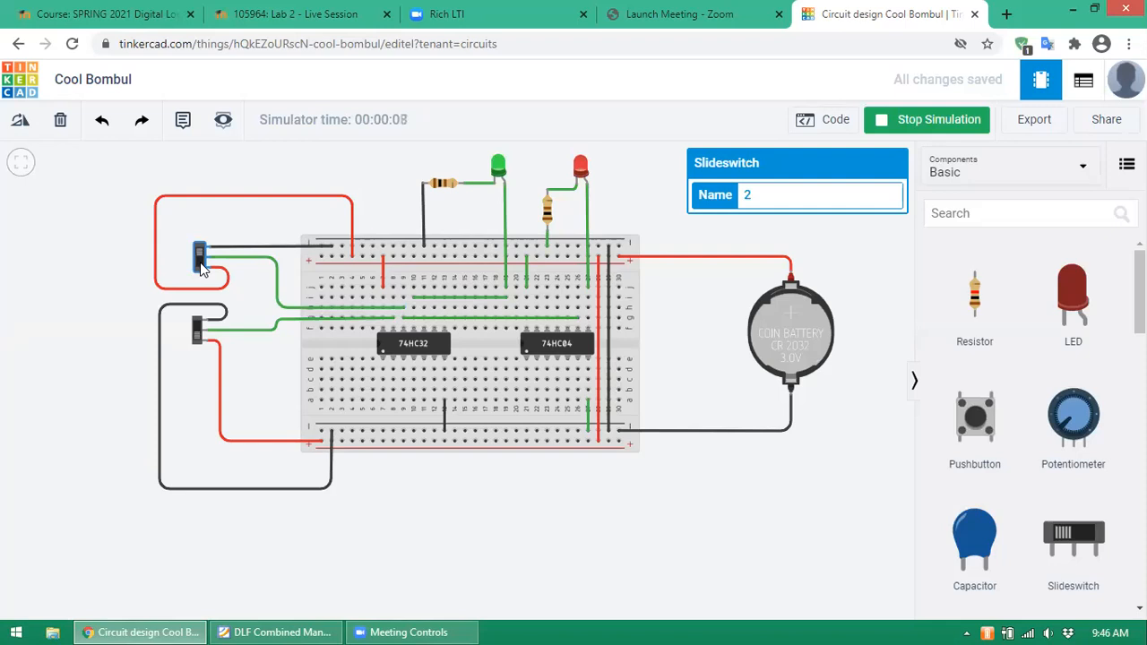
click(201, 259)
click(201, 259)
click(201, 259)
click(202, 259)
click(201, 259)
click(202, 259)
click(201, 259)
- Flip the lower switch, then toggle the upper switch rapidly to blink the red LED
click(198, 327)
click(199, 327)
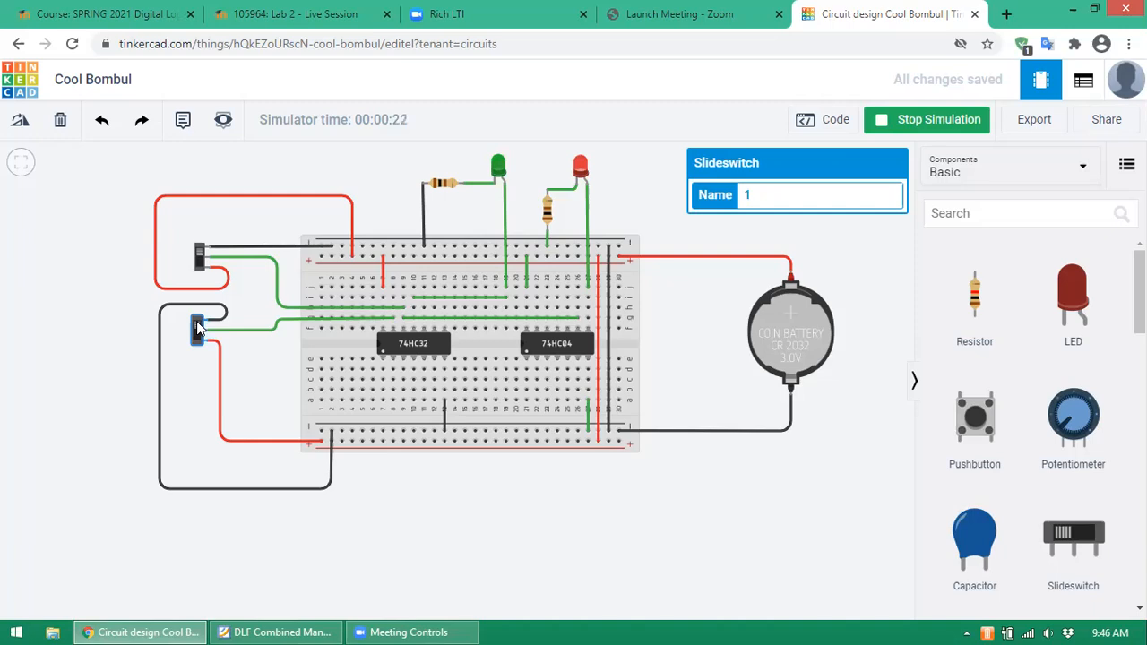
click(199, 257)
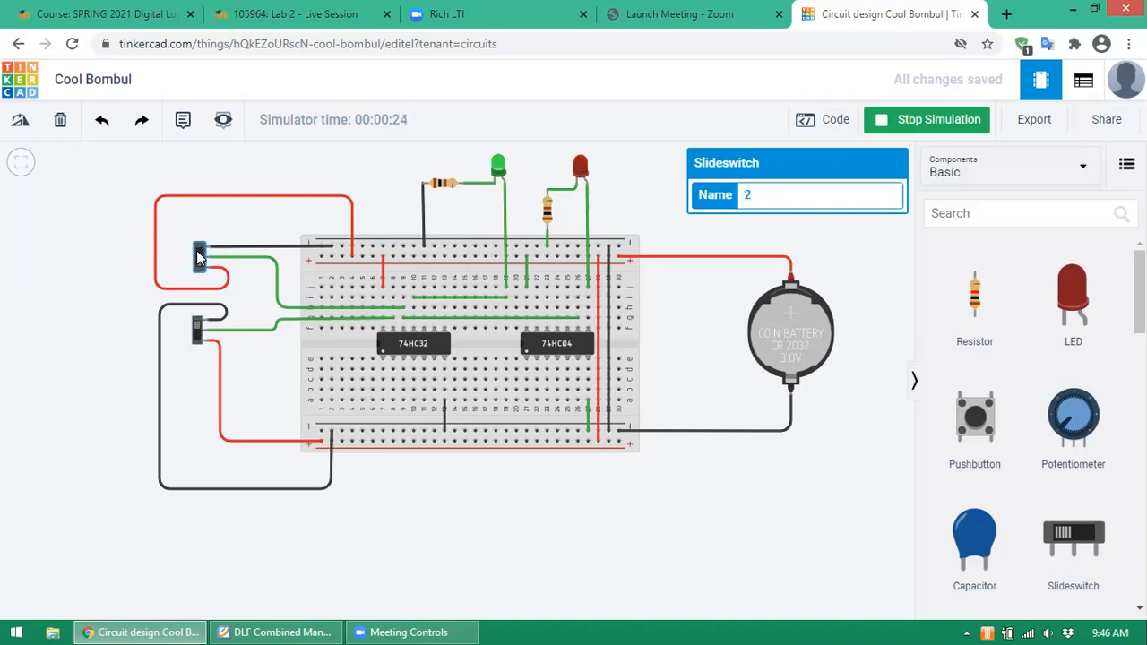
click(199, 257)
click(199, 258)
click(199, 332)
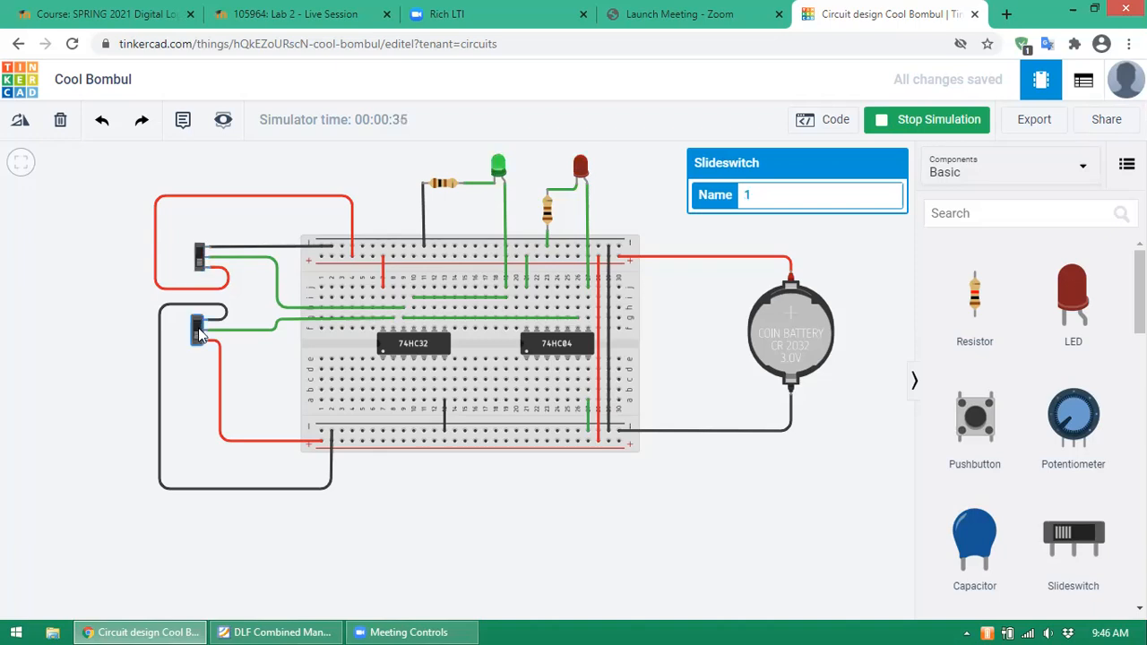
click(201, 259)
click(201, 259)
click(201, 258)
click(200, 259)
click(201, 259)
click(201, 259)
click(201, 259)
click(200, 259)
click(200, 258)
- Toggle the lower switch repeatedly, turn the red LED off, stop the simulation and return to the manual
click(197, 331)
click(197, 332)
click(197, 332)
click(197, 332)
click(197, 331)
click(197, 331)
click(197, 331)
click(197, 332)
click(197, 332)
click(198, 332)
click(197, 331)
click(197, 332)
click(198, 335)
click(198, 335)
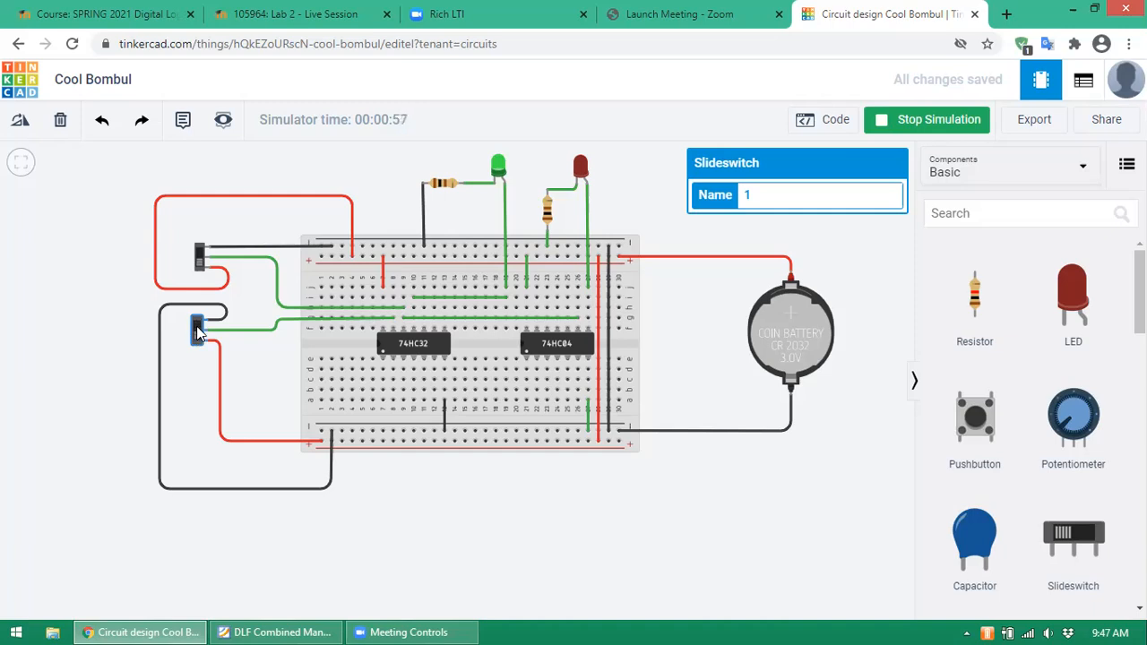
click(200, 259)
click(200, 259)
click(200, 259)
click(201, 263)
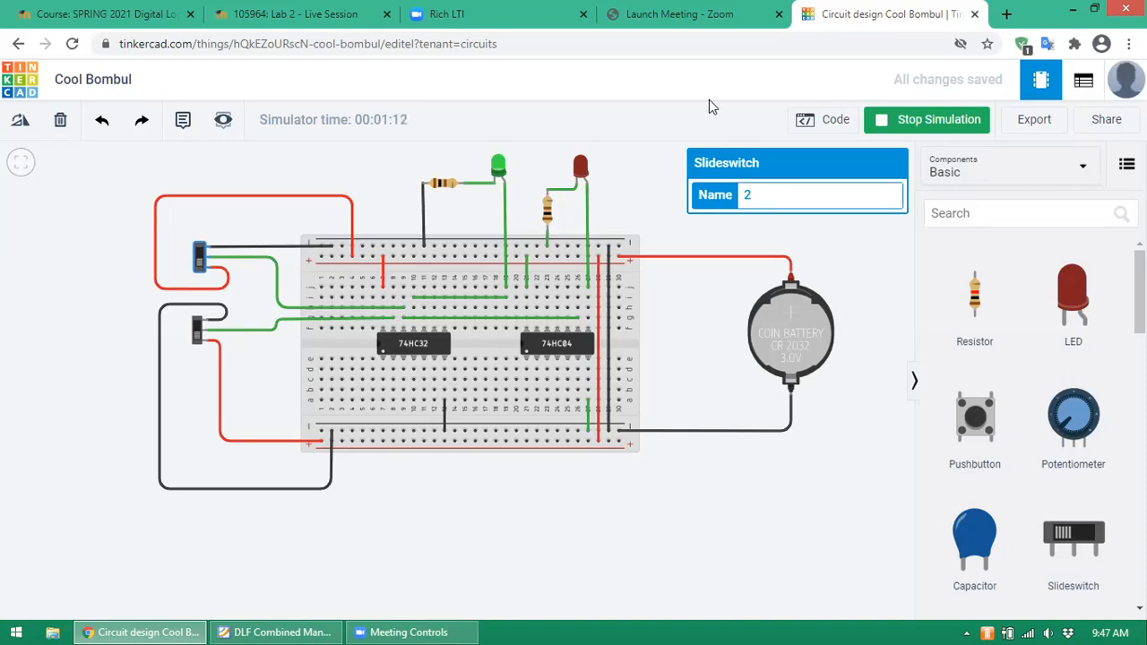
click(936, 125)
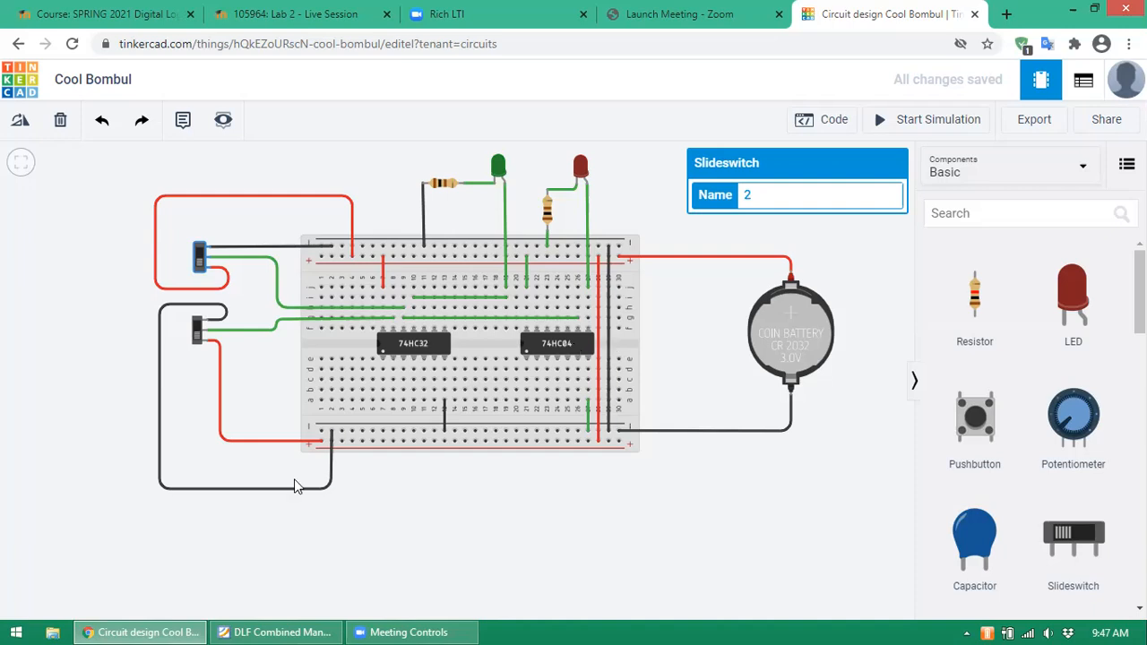
click(282, 627)
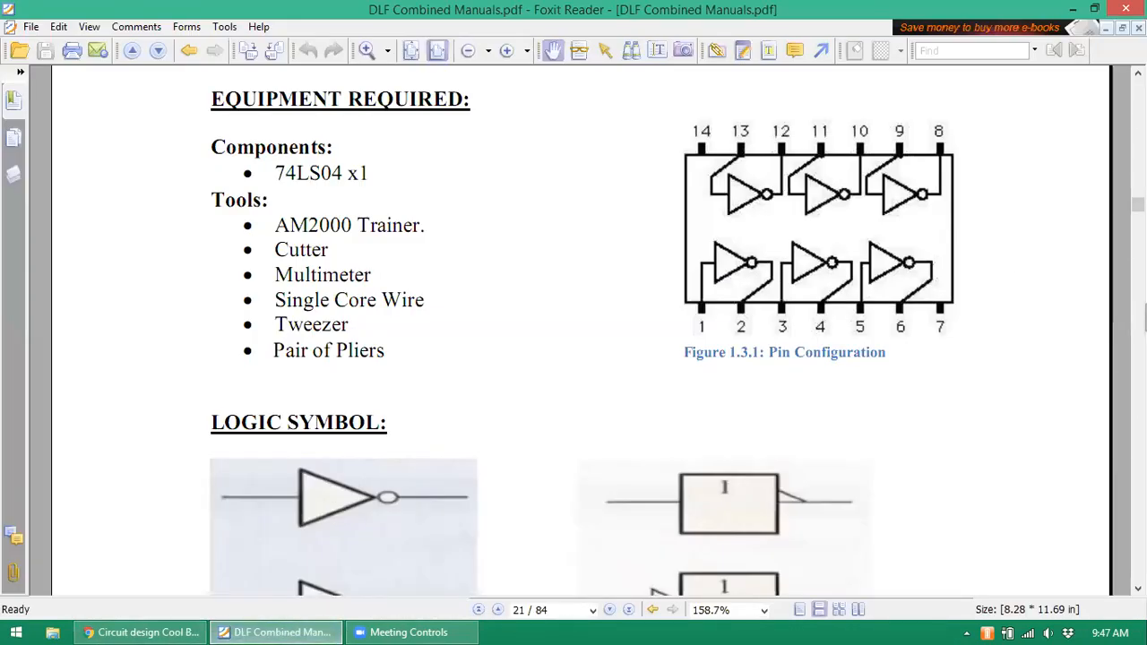
- Scroll to page 22's Objective 4 showing the 74LS02 pin configuration and logic symbols
scroll(1111, 234, down, 1)
click(1138, 589)
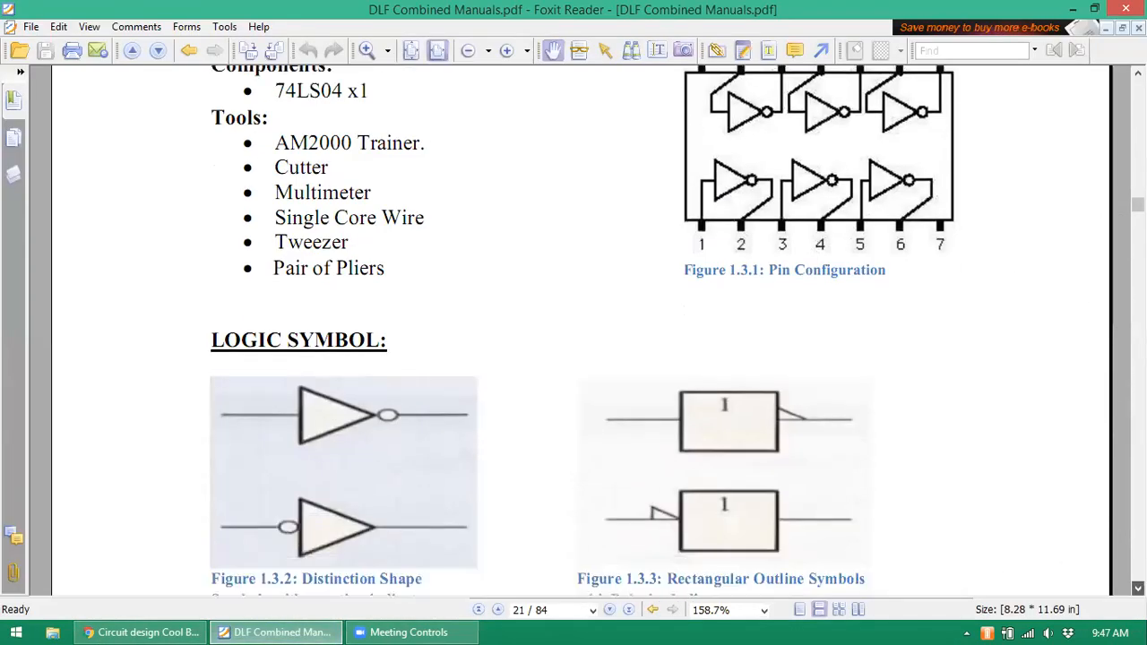
scroll(574, 331, down, 10)
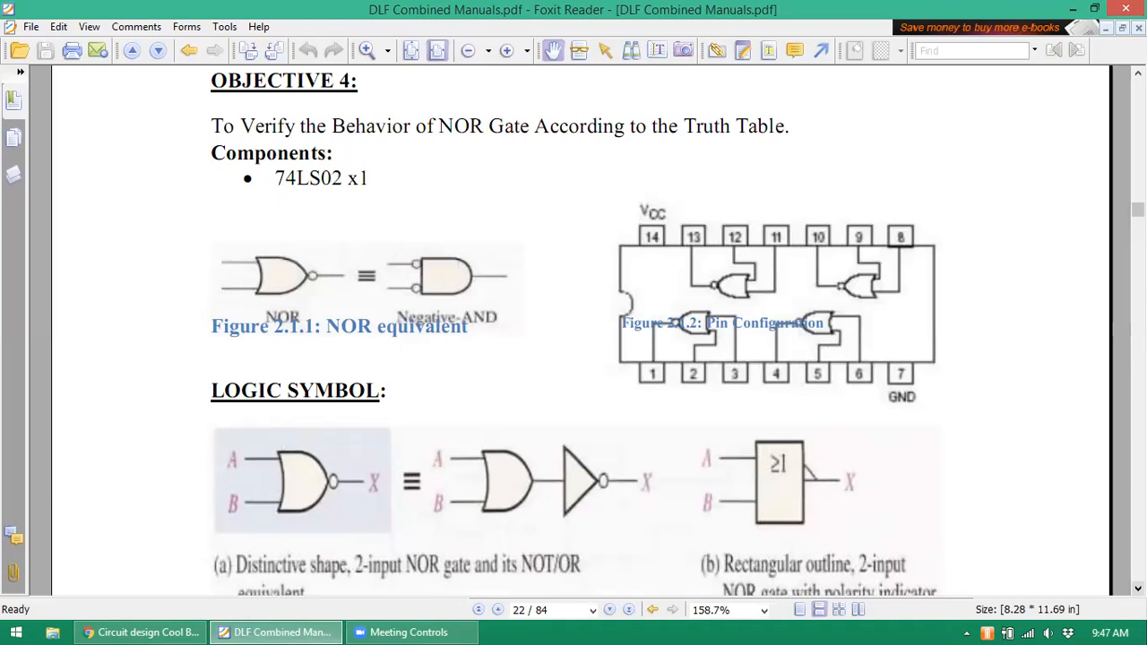
click(1138, 72)
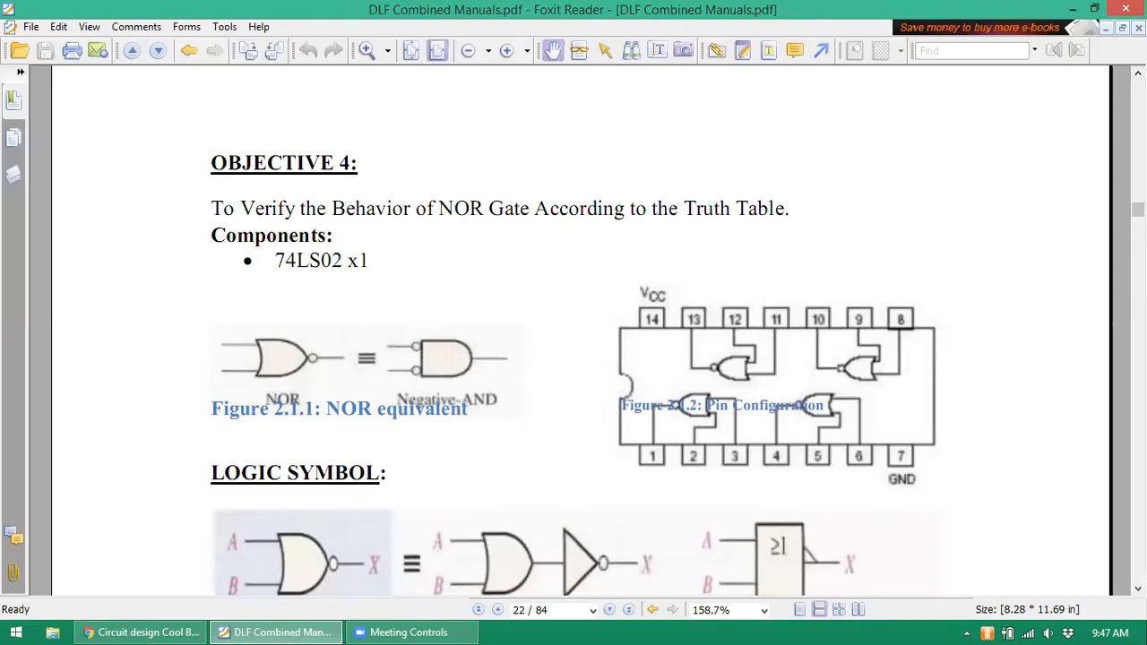
scroll(720, 313, down, 2)
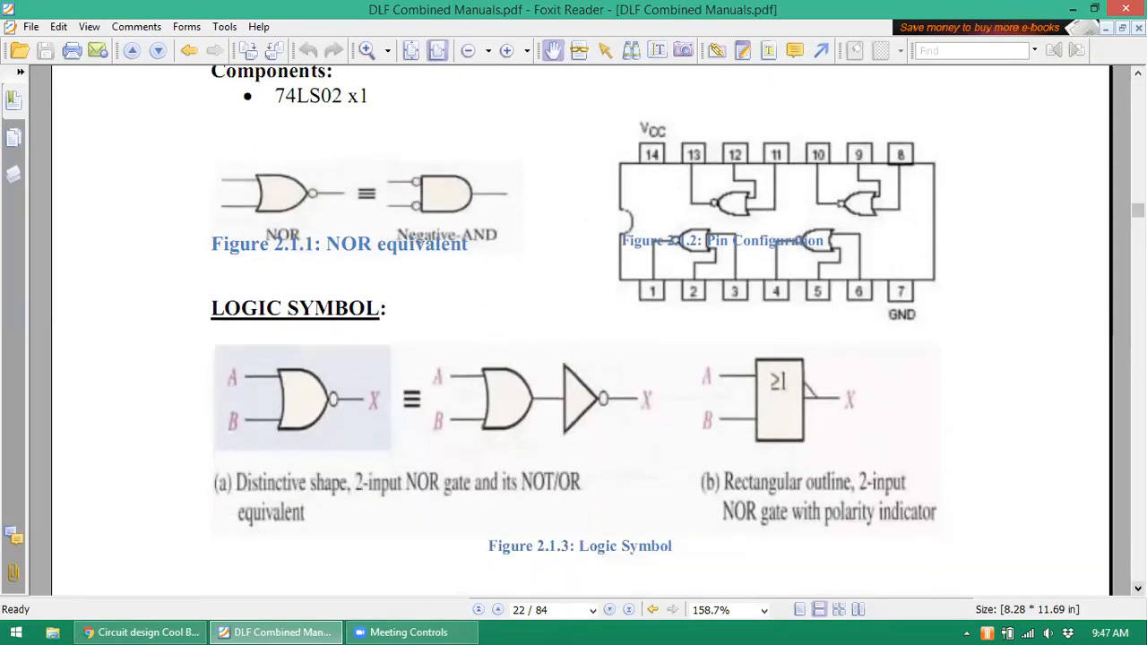
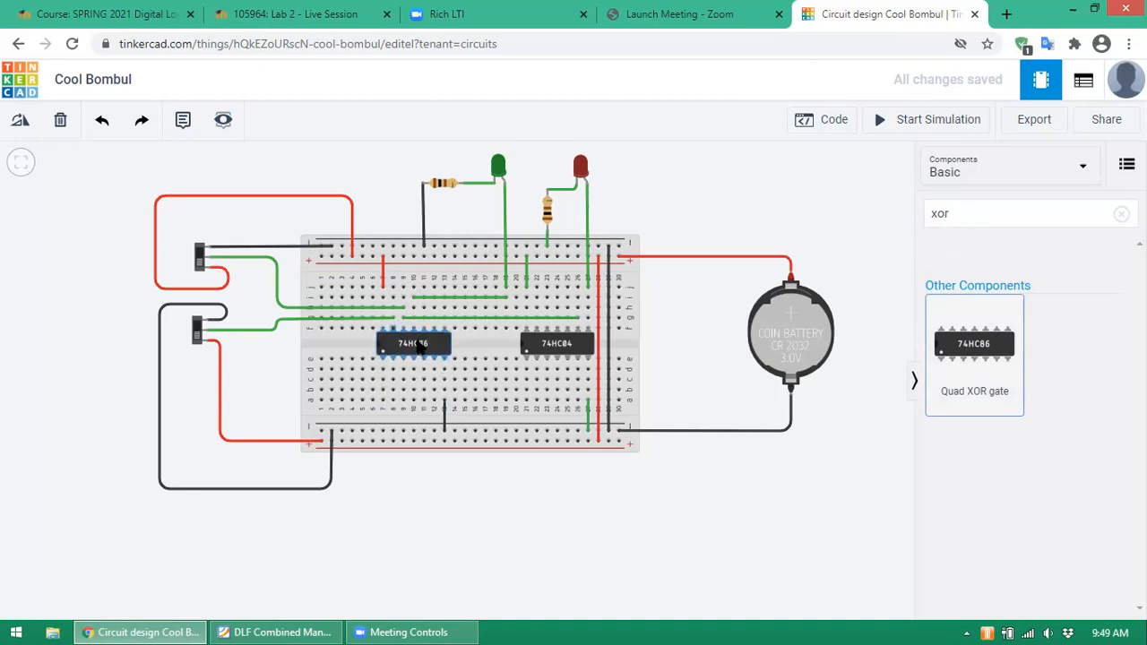
- Glance at the XOR pinout in the lab manual, then return to the Tinkercad circuit
click(277, 632)
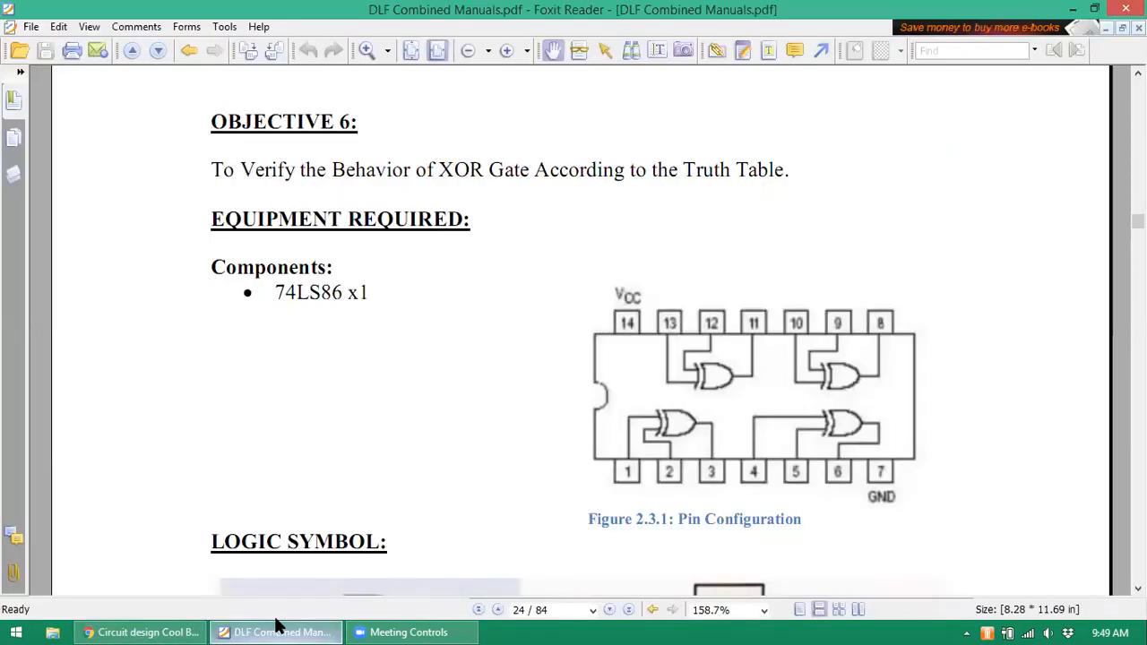
click(278, 630)
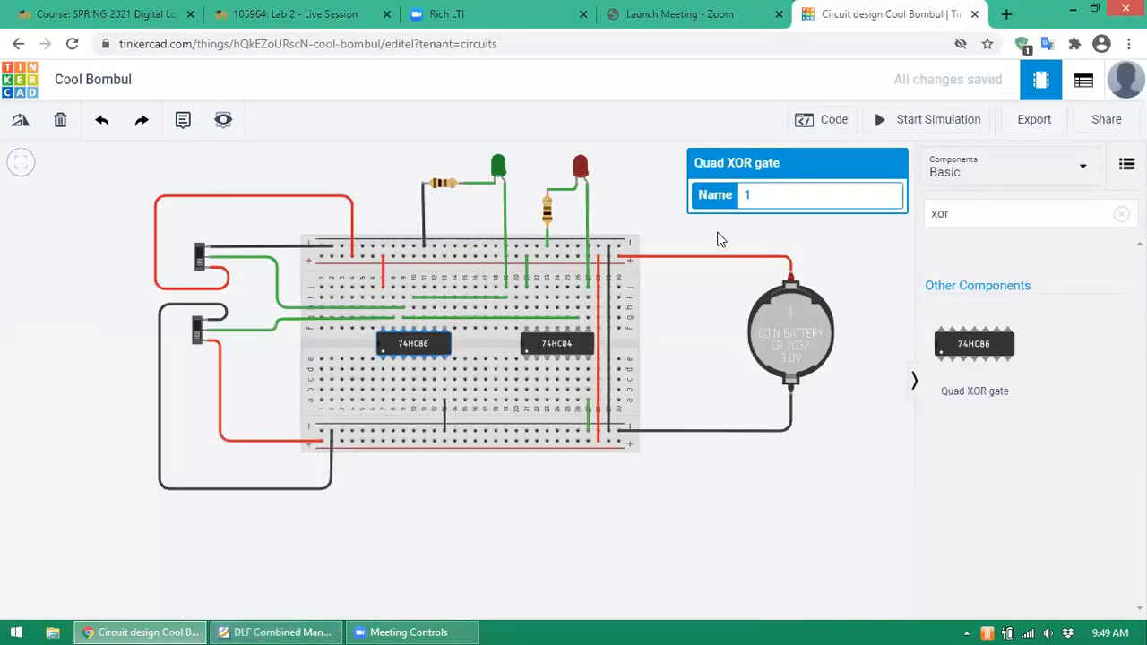
- Replace the lower long green wire with one starting one hole further right
click(663, 213)
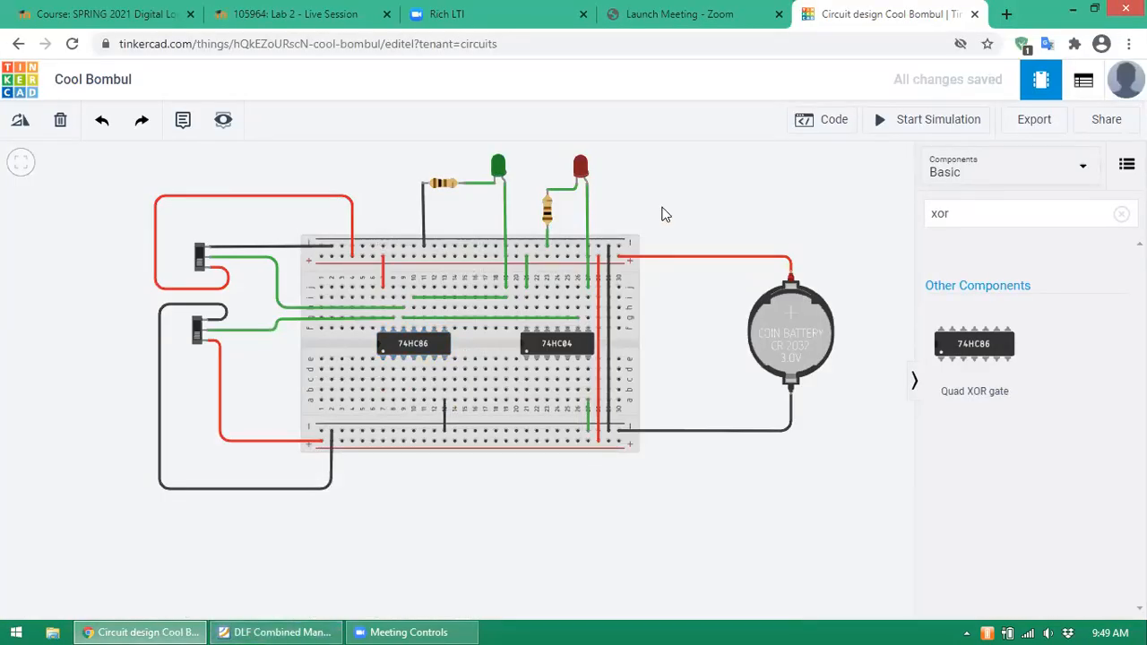
click(475, 320)
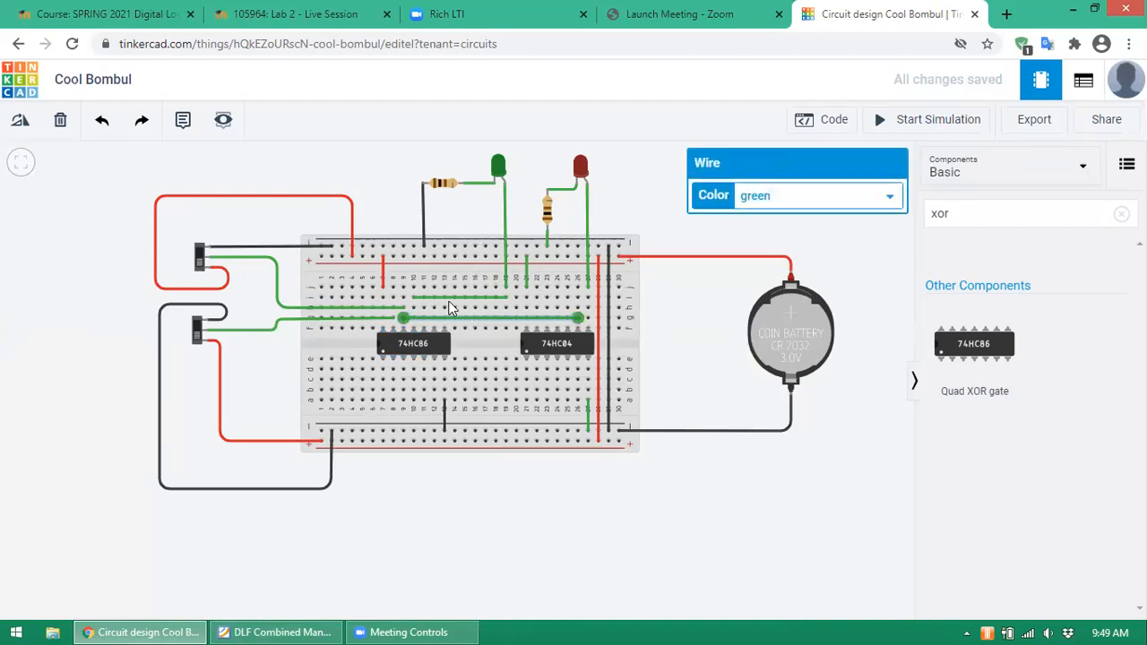
click(61, 126)
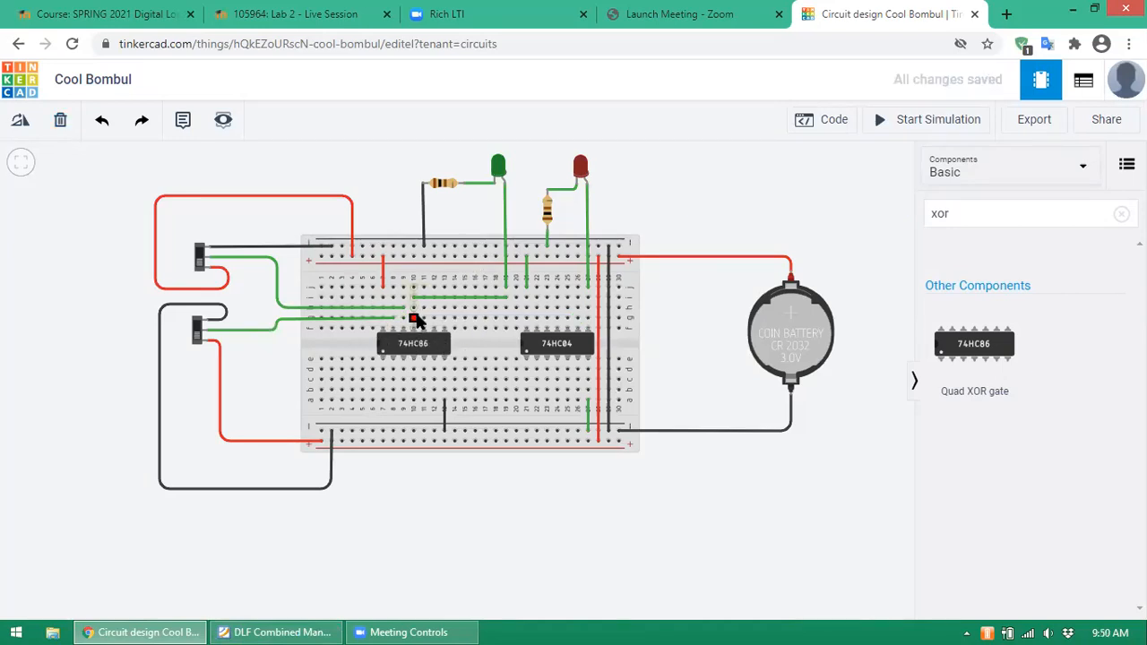
click(415, 320)
click(578, 320)
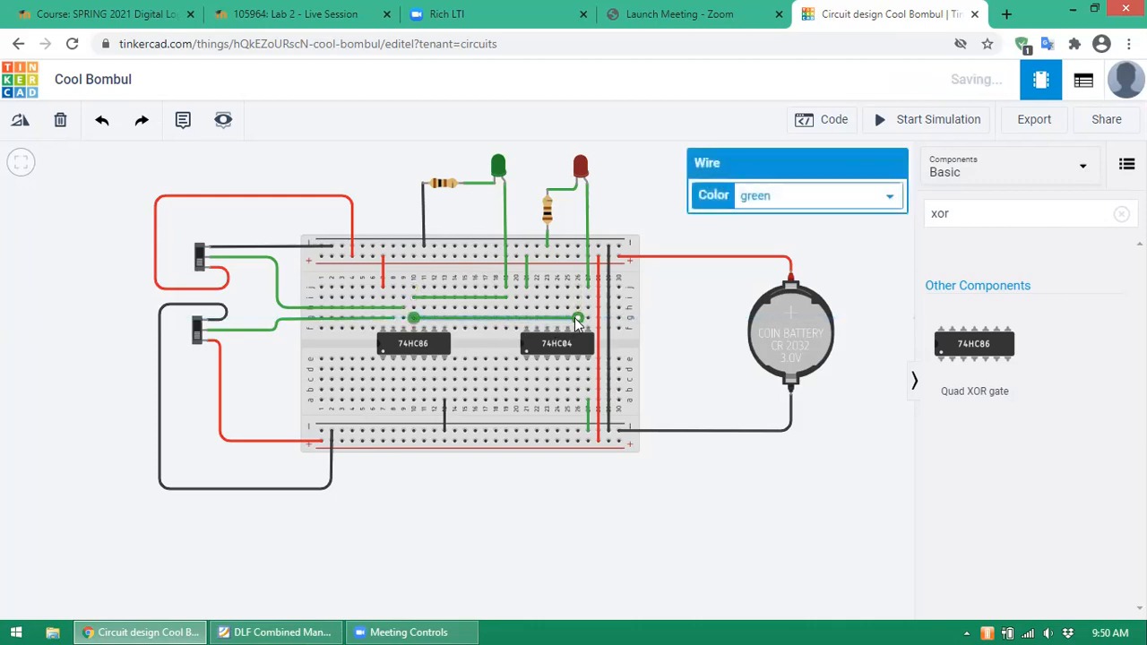
click(625, 158)
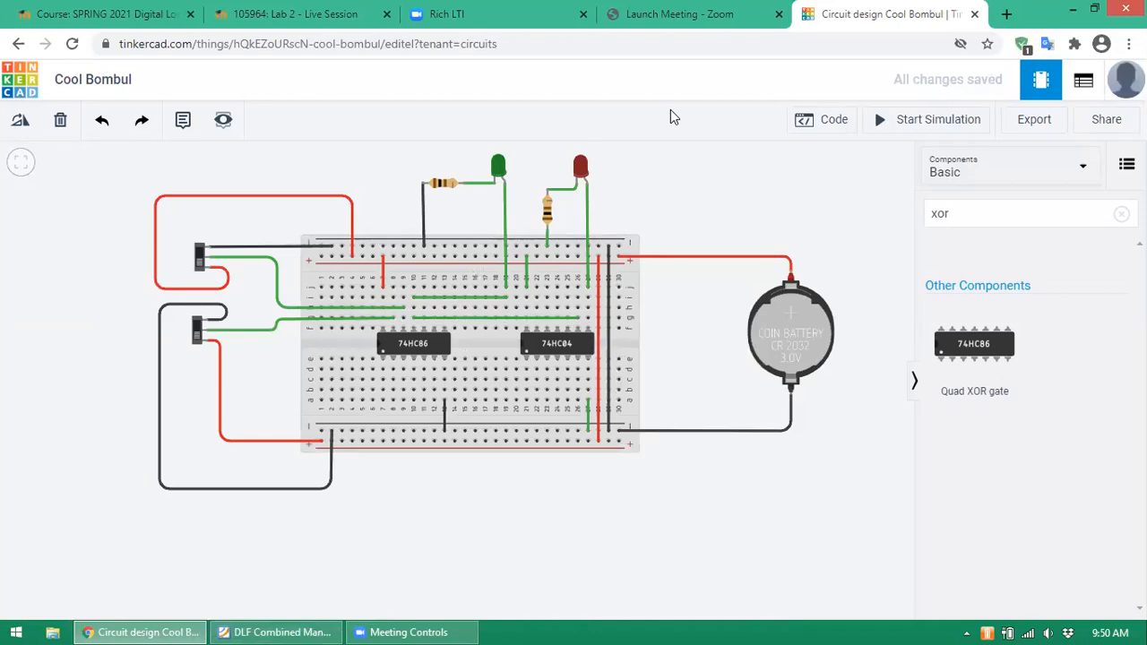
- Change the red LED's colour to Yellow and start the simulation
click(585, 170)
click(888, 229)
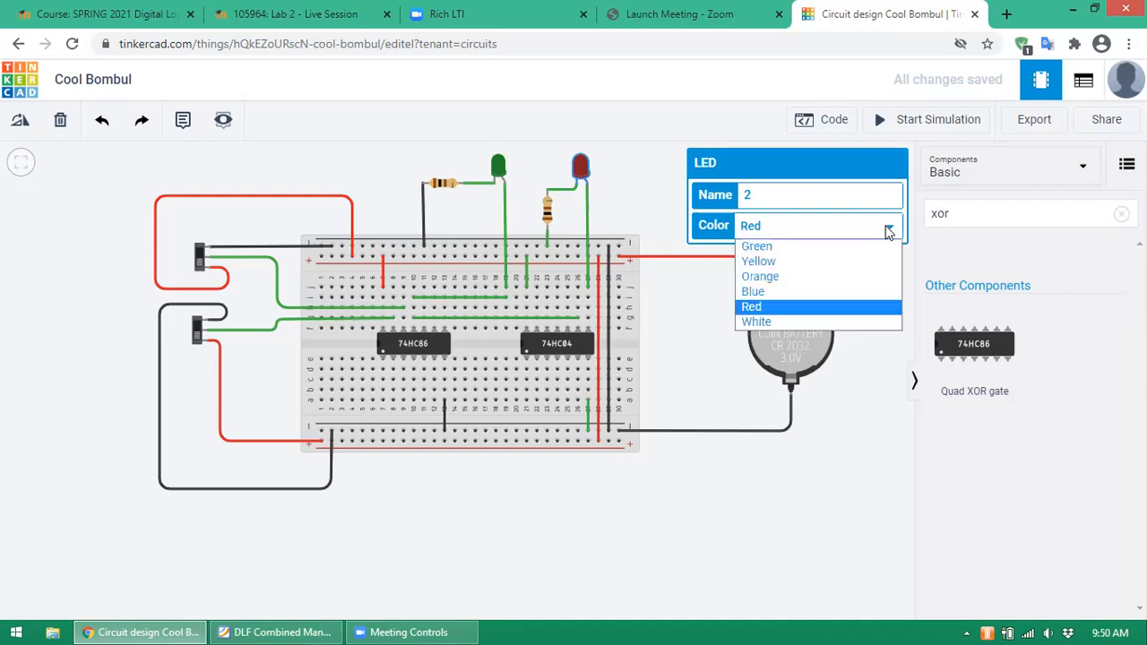
click(755, 261)
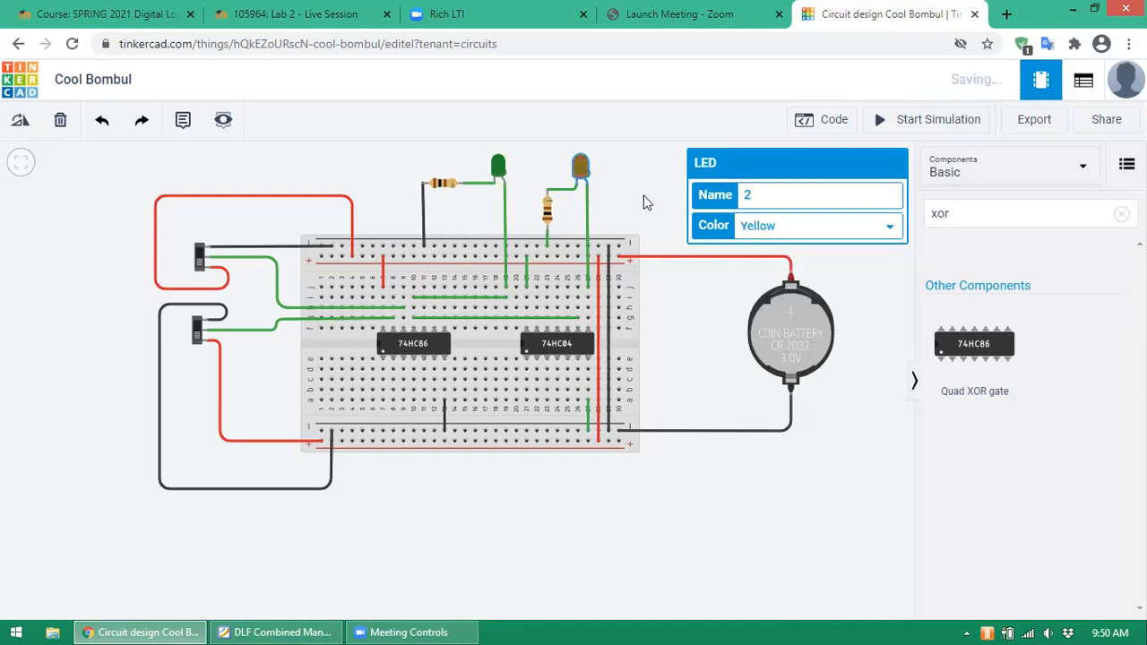
click(643, 202)
click(877, 126)
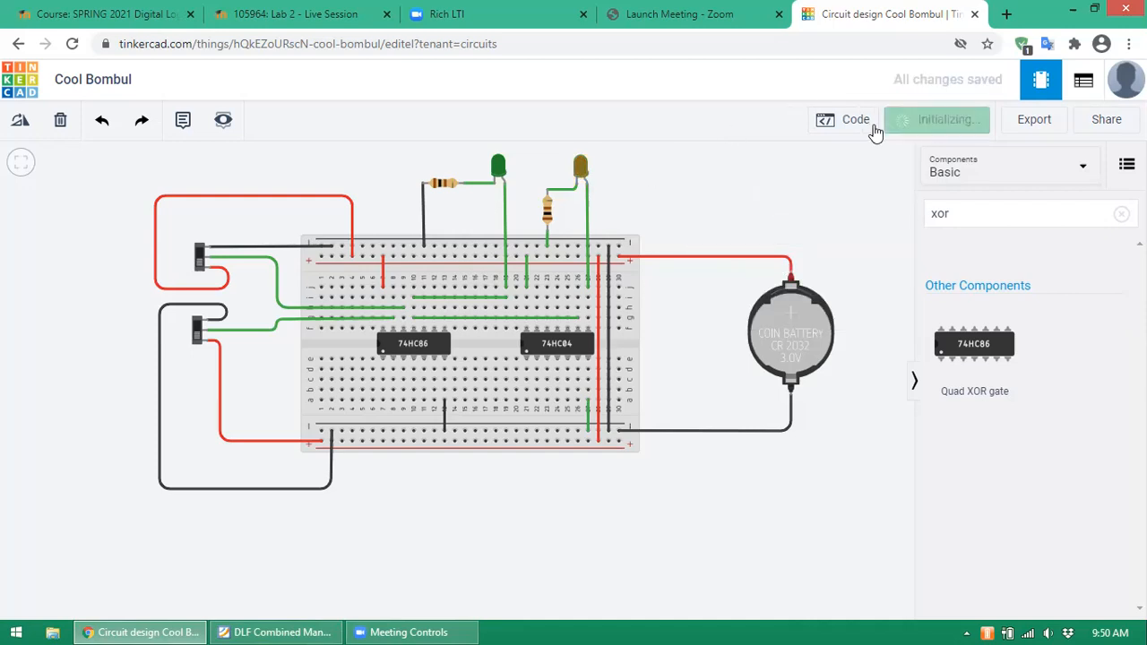
- Toggle the top and lower slide switches through their combinations, watching the yellow LED
click(200, 254)
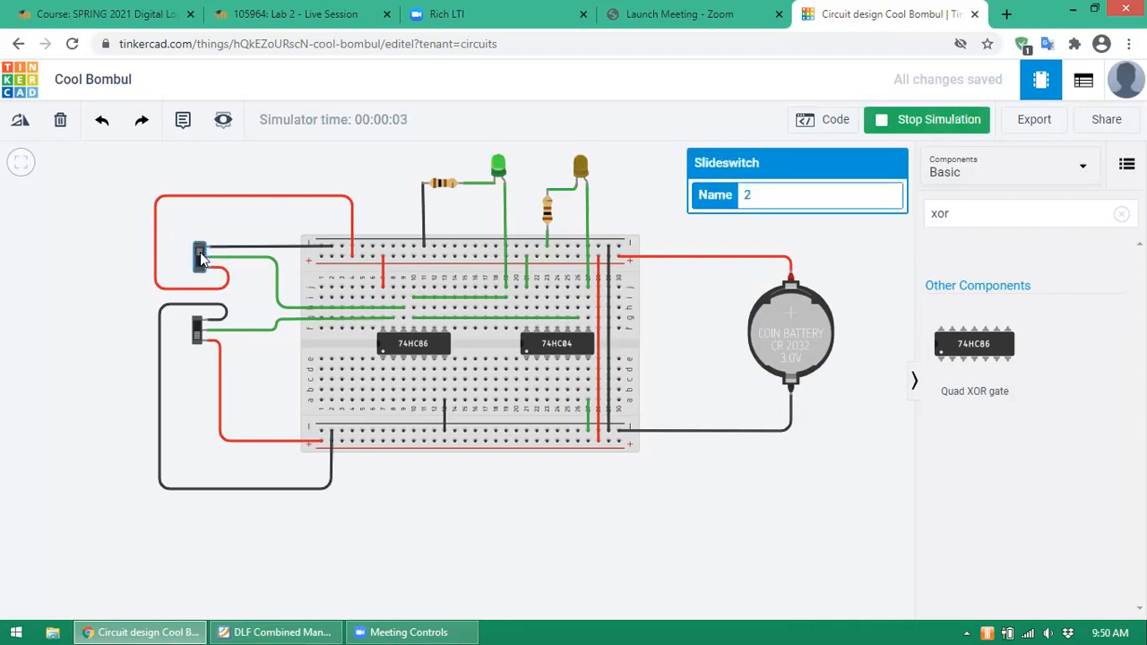
click(197, 327)
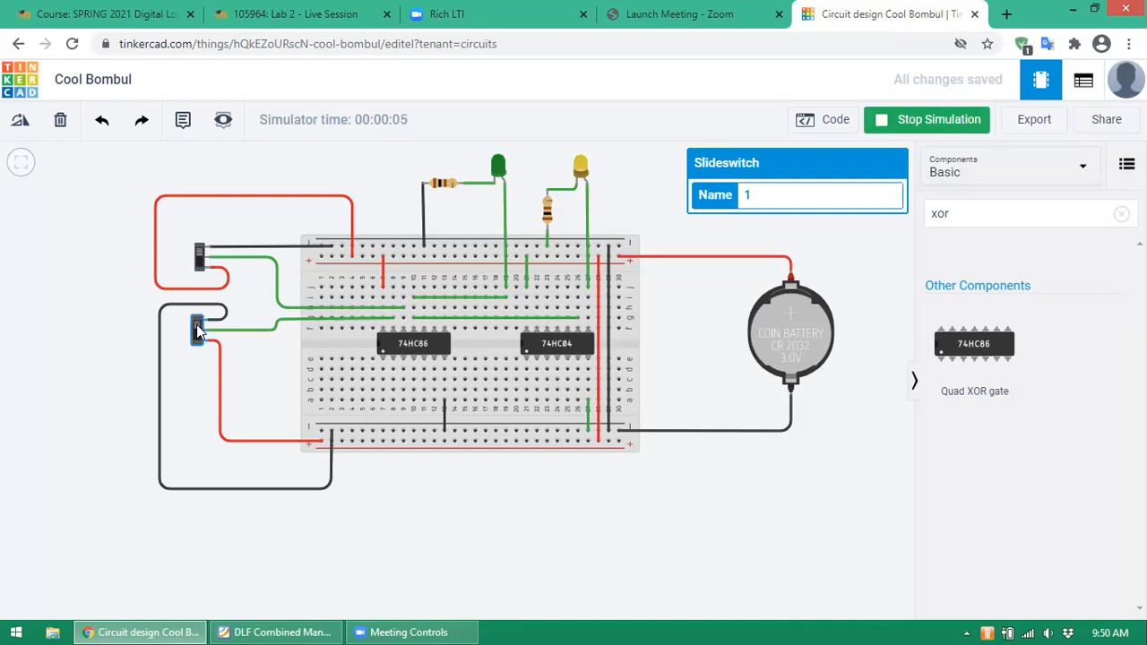
click(200, 267)
click(200, 265)
click(196, 329)
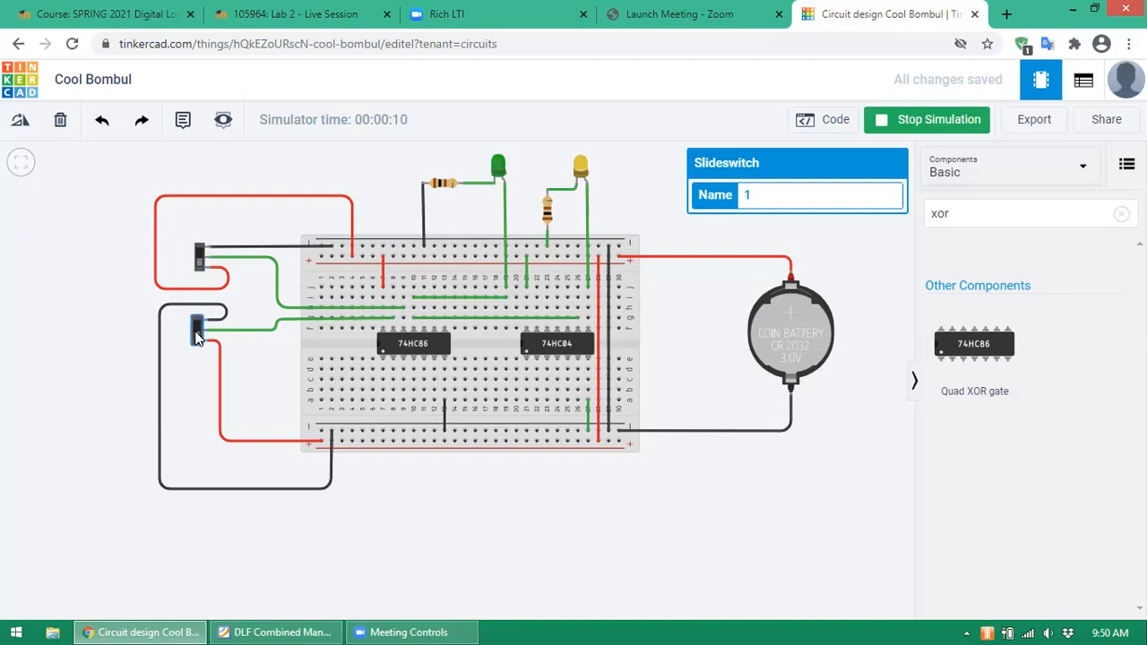
click(200, 266)
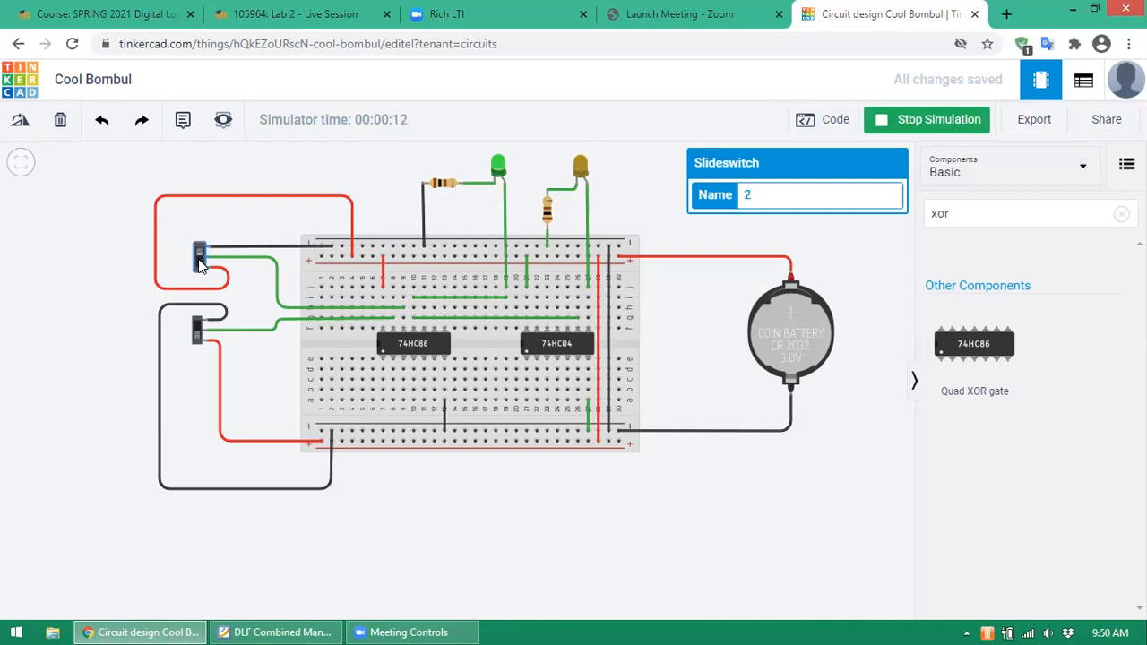
click(200, 333)
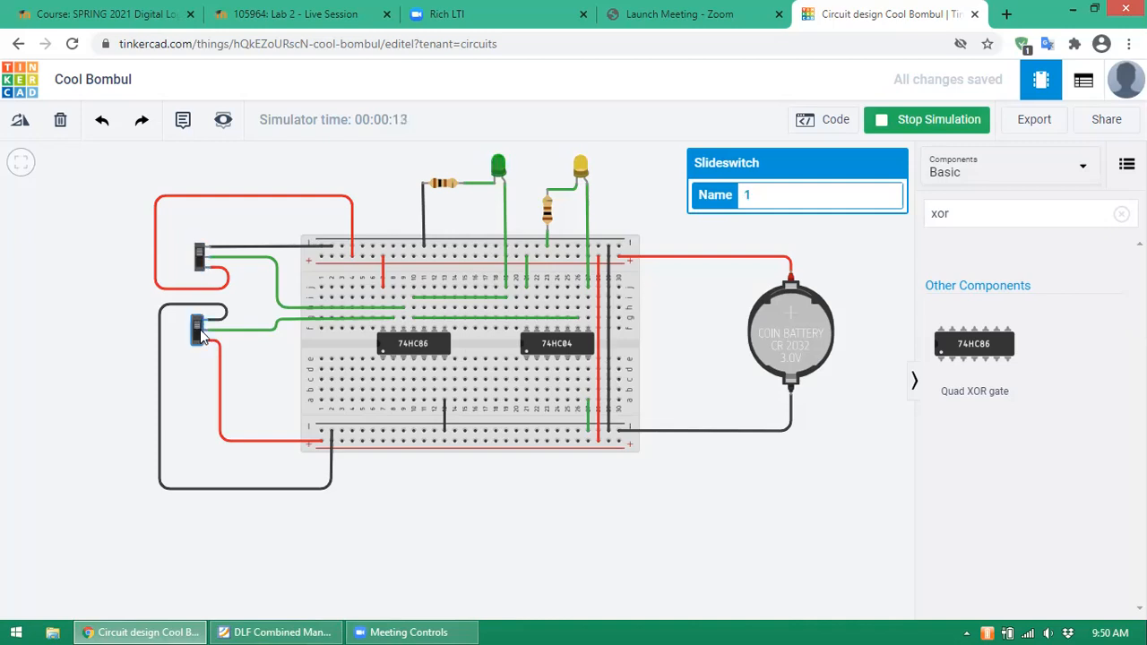
- Repeat the switch combinations to confirm the yellow LED behaviour, then stop the simulation
click(202, 265)
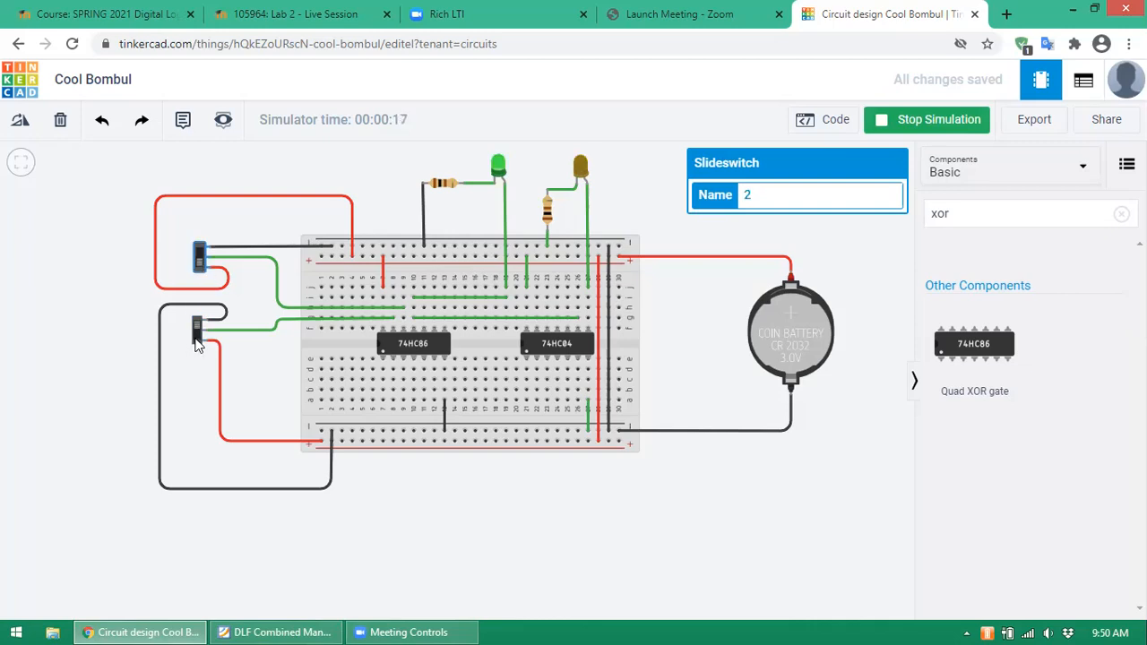
click(196, 336)
click(199, 262)
click(200, 328)
click(201, 264)
click(199, 335)
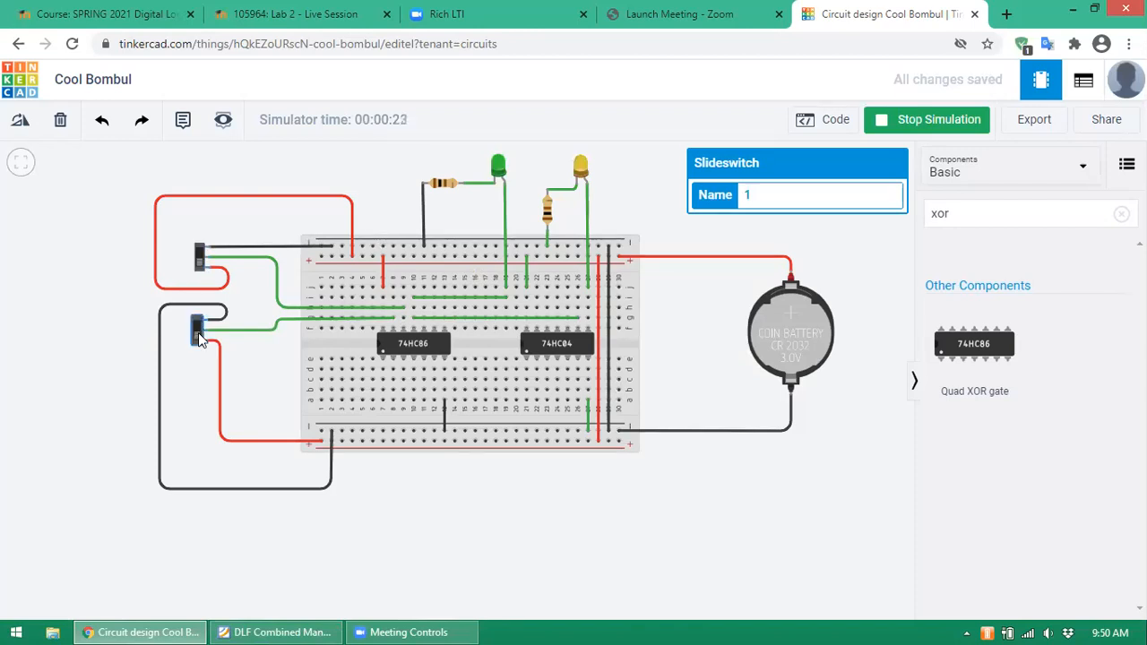
click(841, 242)
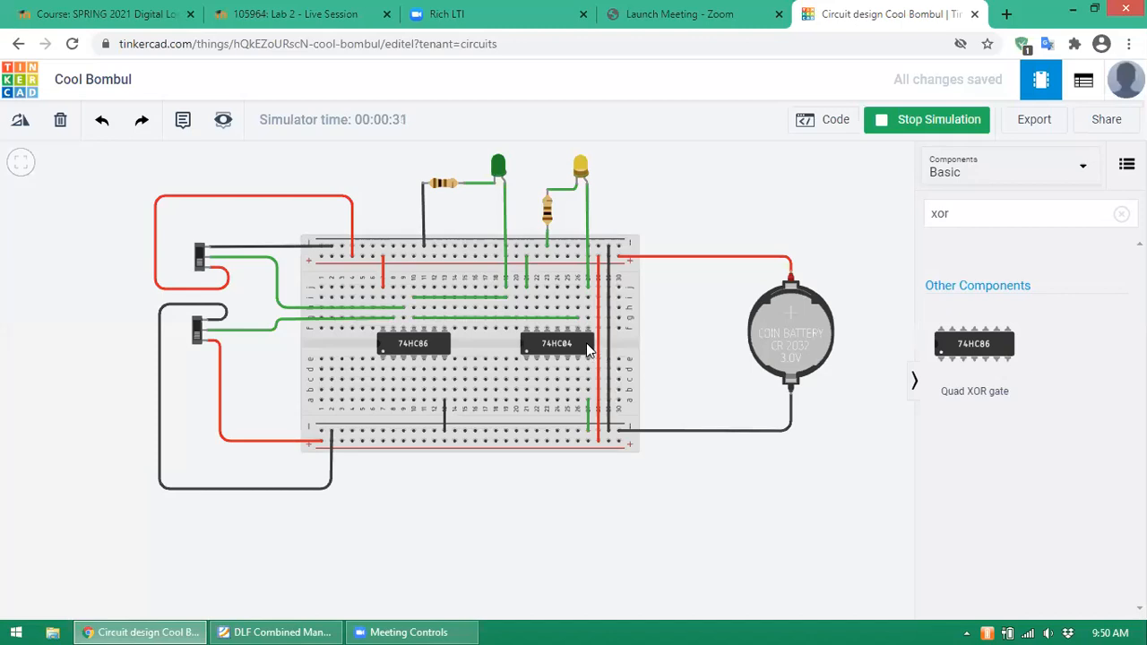
click(881, 126)
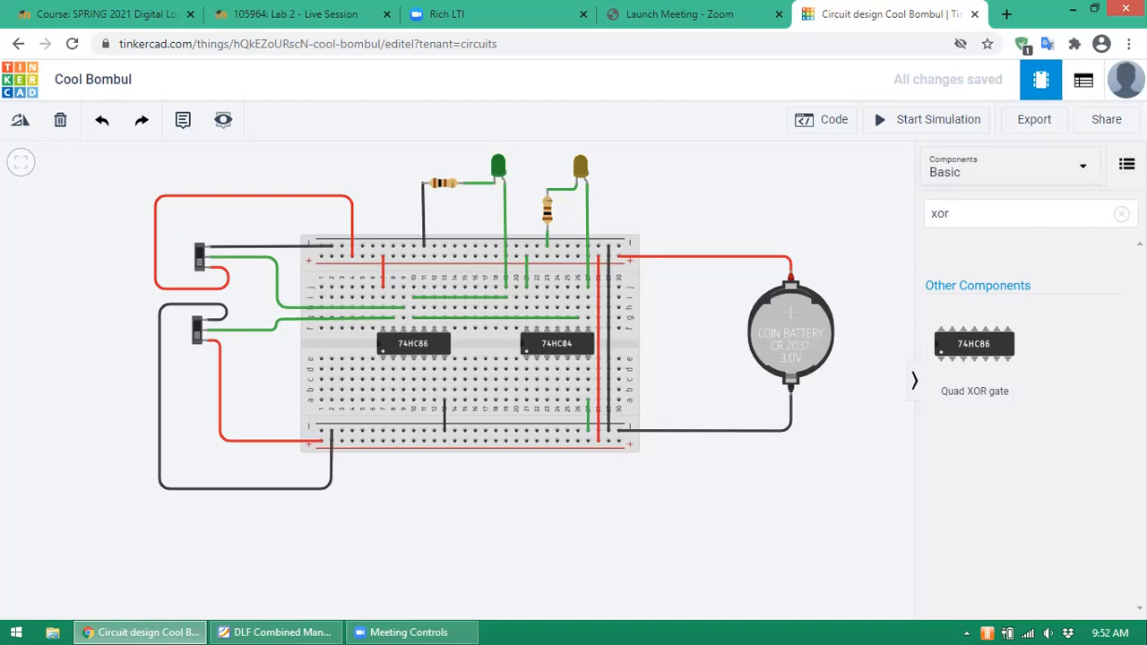
- Try 'multi' and 'pro' in the component search, then switch to the DLF Combined Manuals PDF
click(1049, 218)
key(BackSpace)
key(BackSpace)
key(BackSpace)
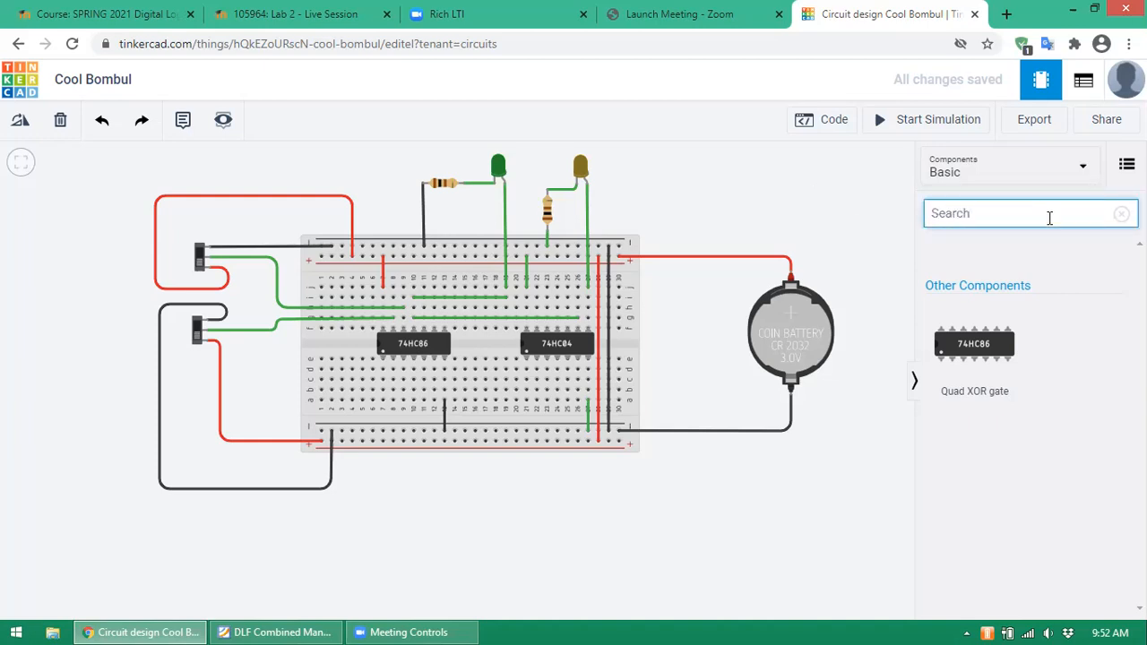
text(multi)
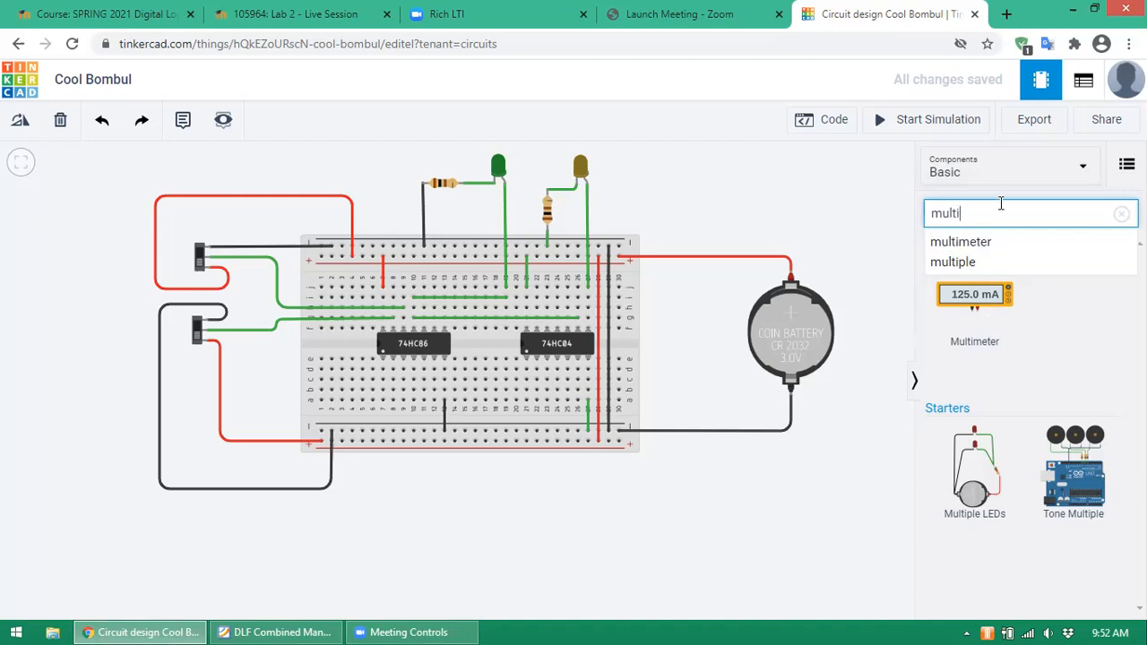
key(BackSpace)
key(BackSpace)
key(BackSpace)
key(BackSpace)
key(BackSpace)
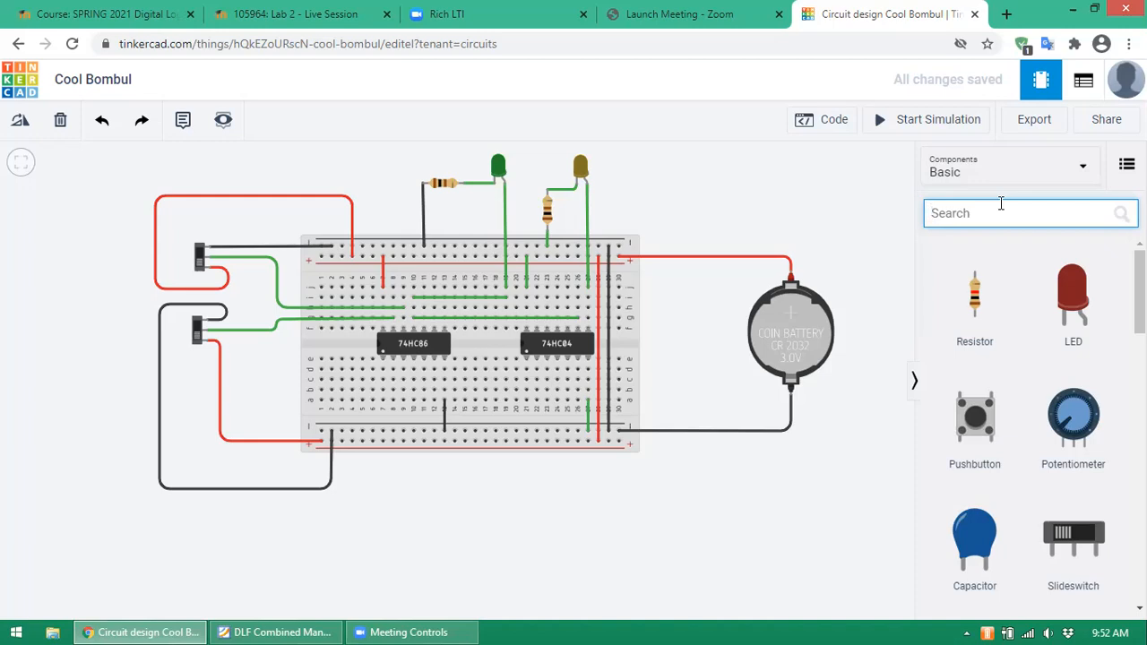
text(pro)
key(BackSpace)
key(BackSpace)
key(BackSpace)
click(305, 627)
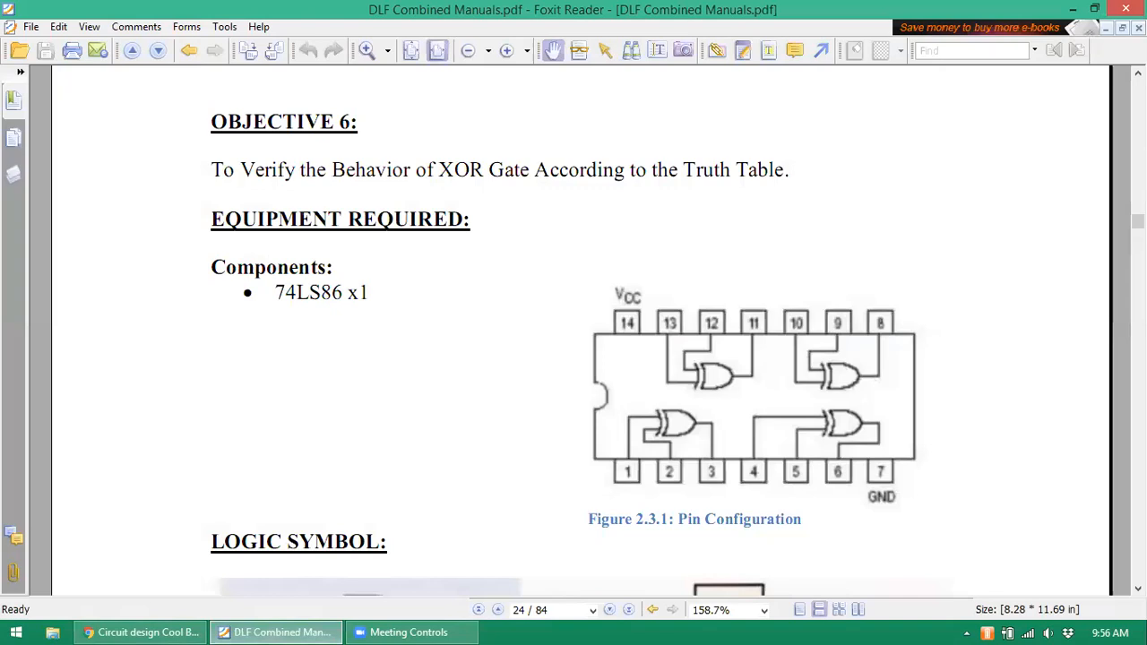
- Scroll the manual to page 25's Post Lab Task on designing logic gates in Proteus
scroll(1137, 224, down, 10)
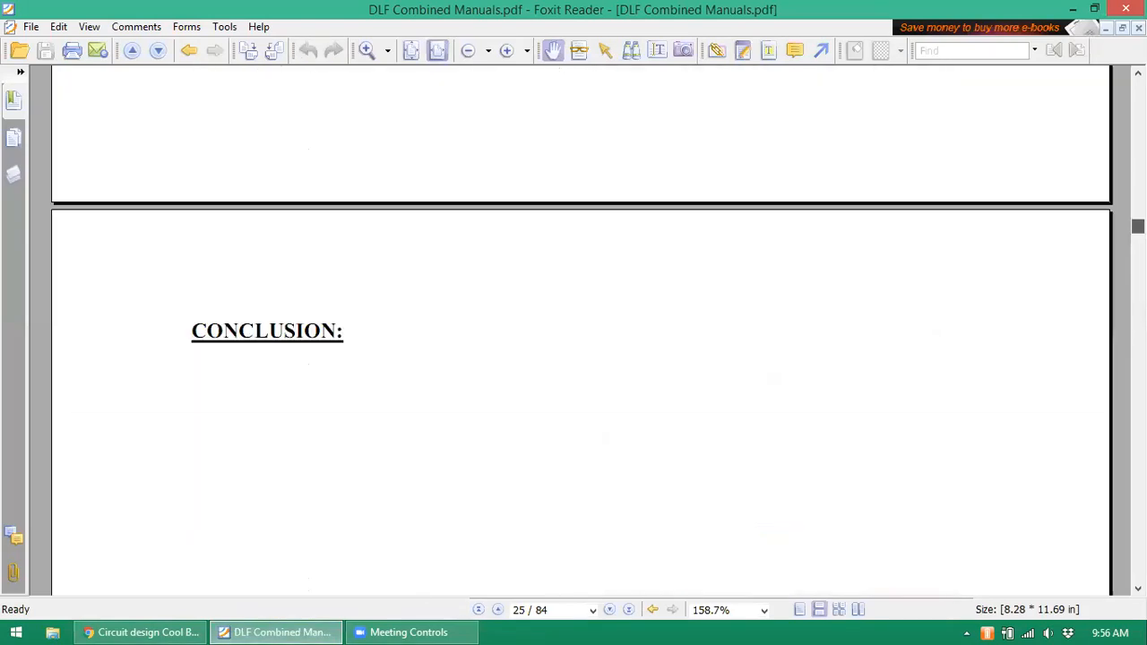
scroll(1137, 224, up, 6)
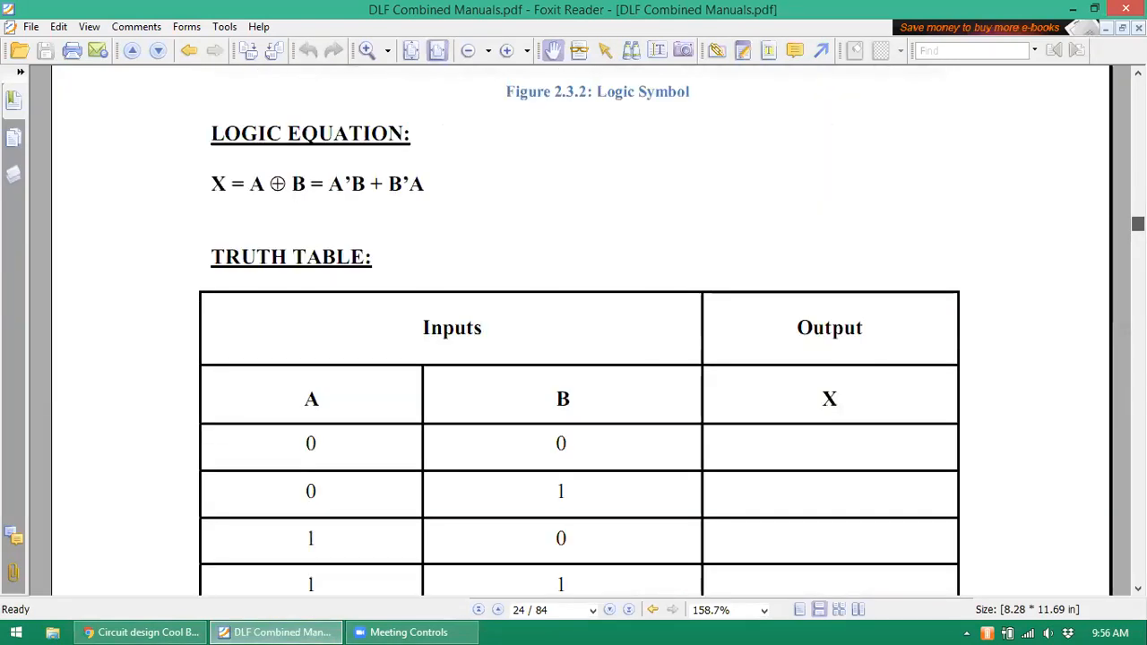
scroll(1137, 224, down, 6)
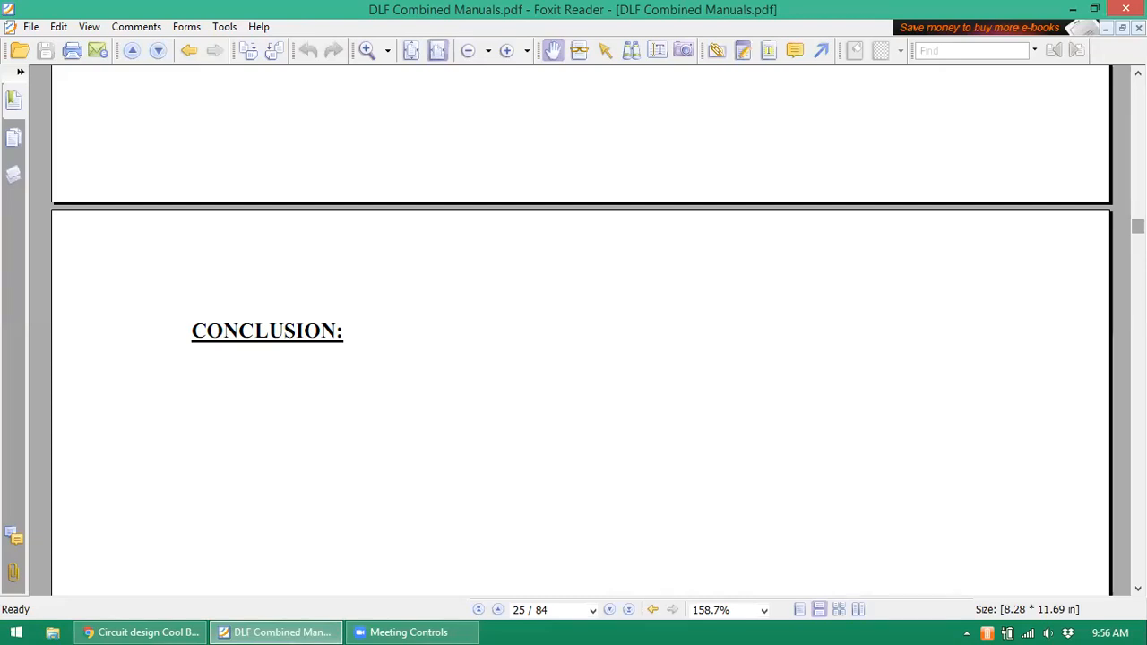
scroll(580, 330, down, 5)
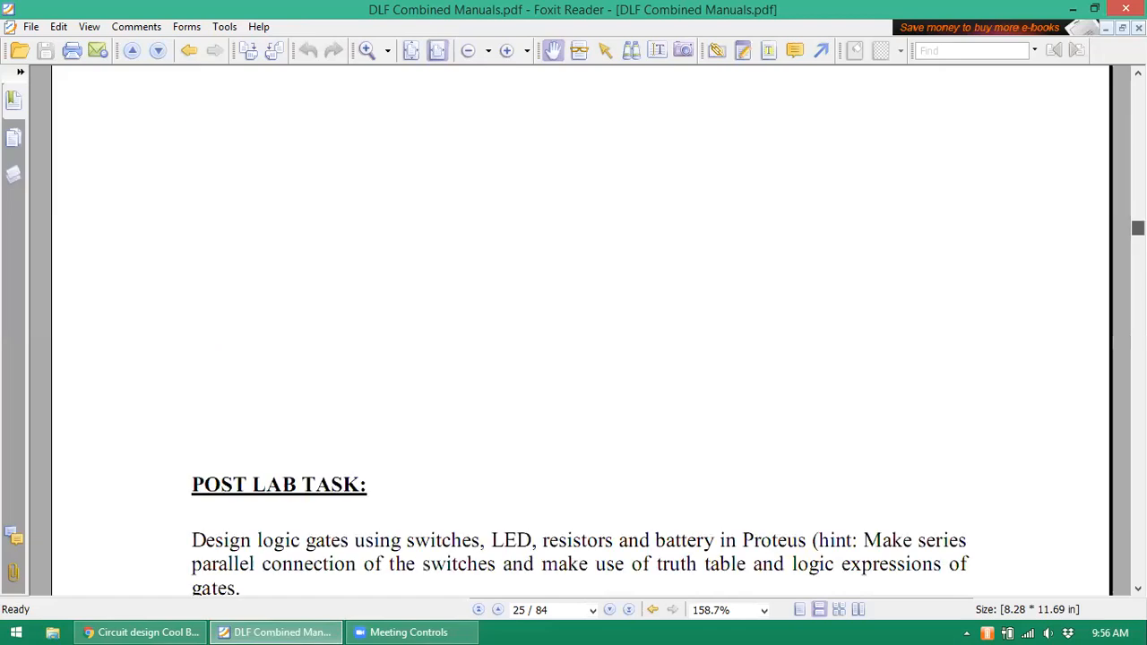
scroll(581, 330, down, 10)
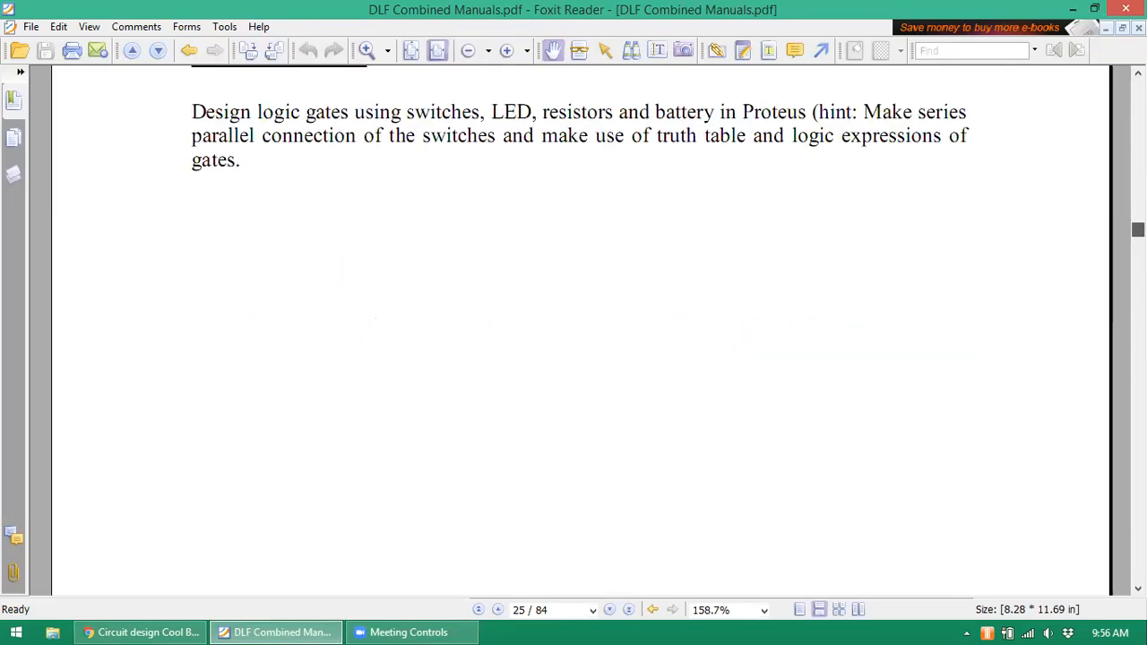
scroll(581, 329, up, 5)
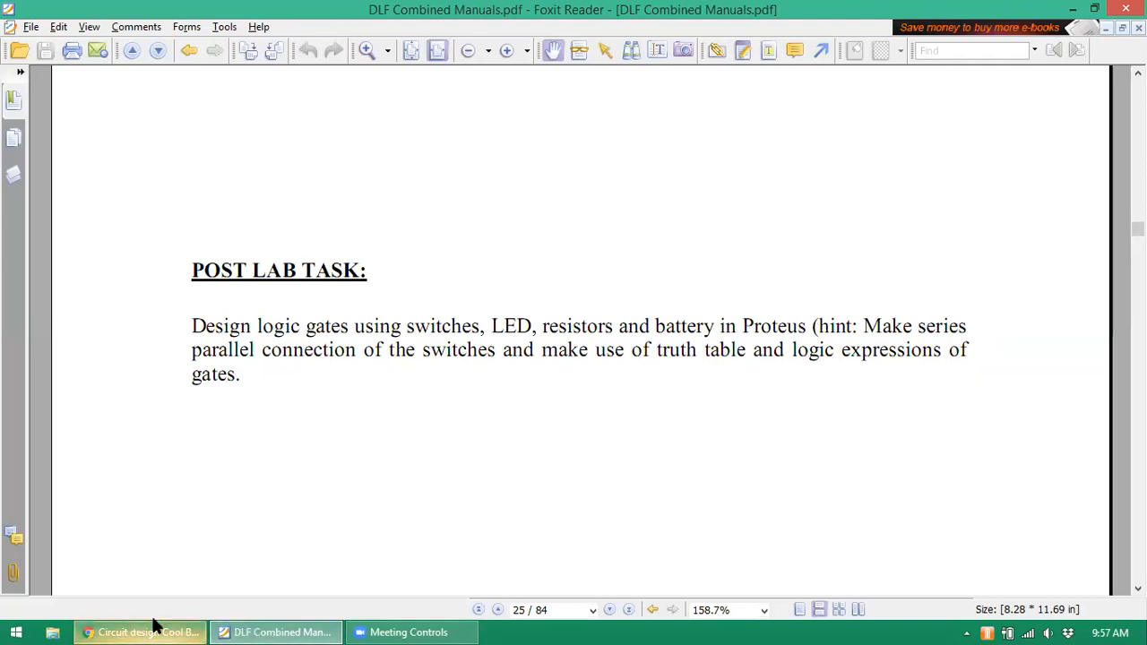
mouse_move(154, 625)
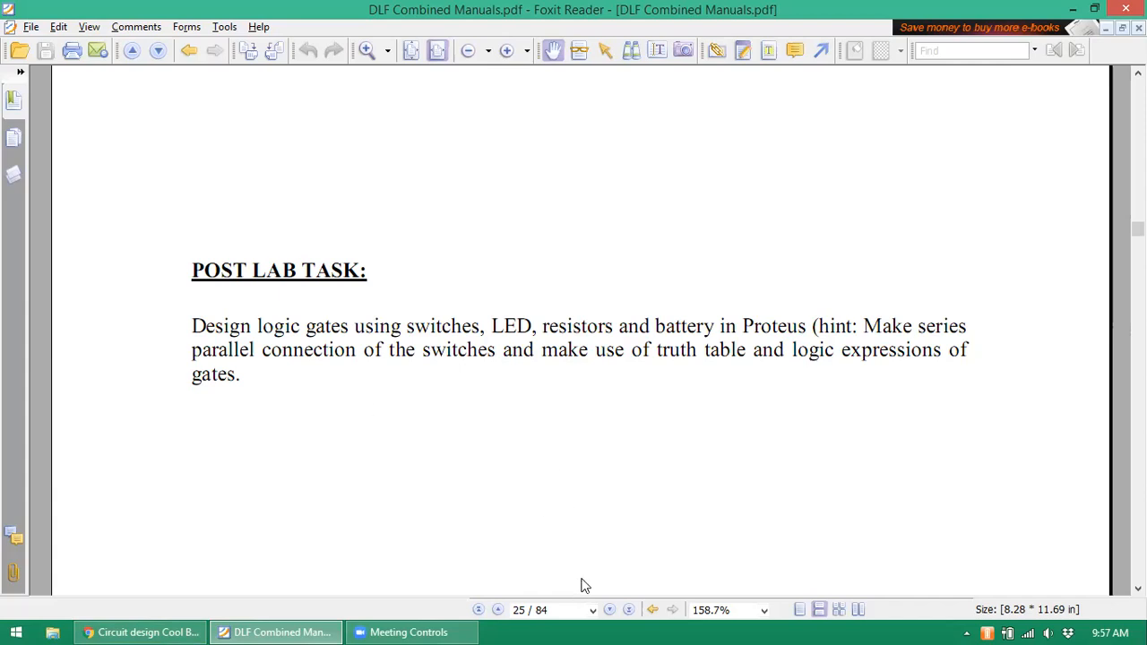
- Launch Proteus 8 Professional, start a blank Schematic Capture sheet and bring up Pick Devices
key(super)
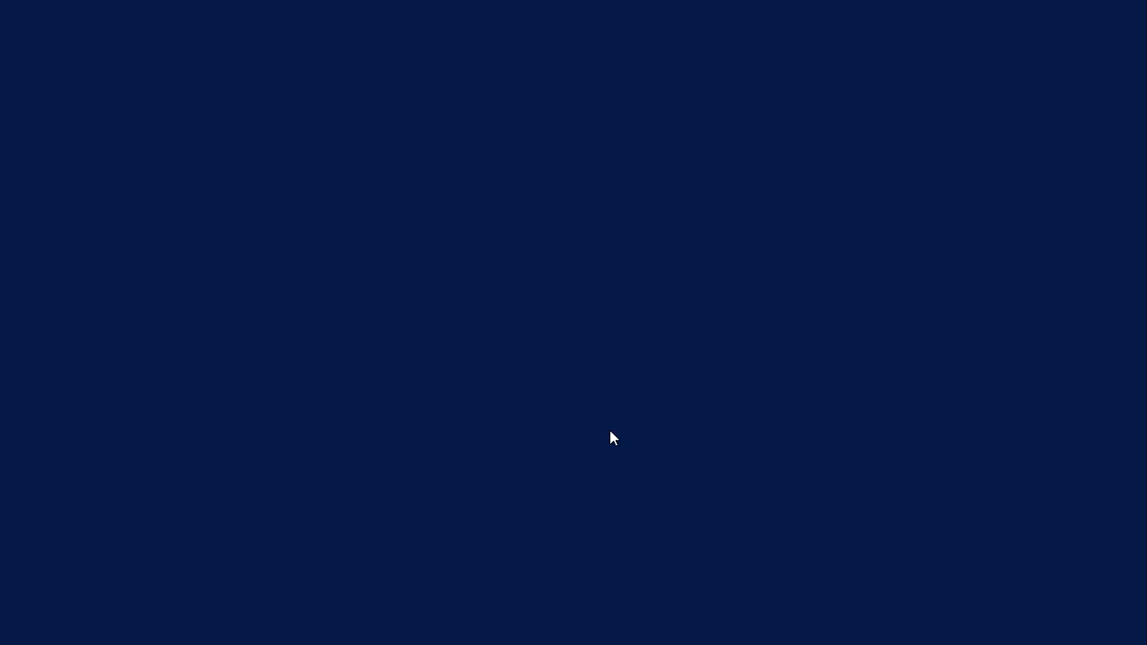
click(332, 336)
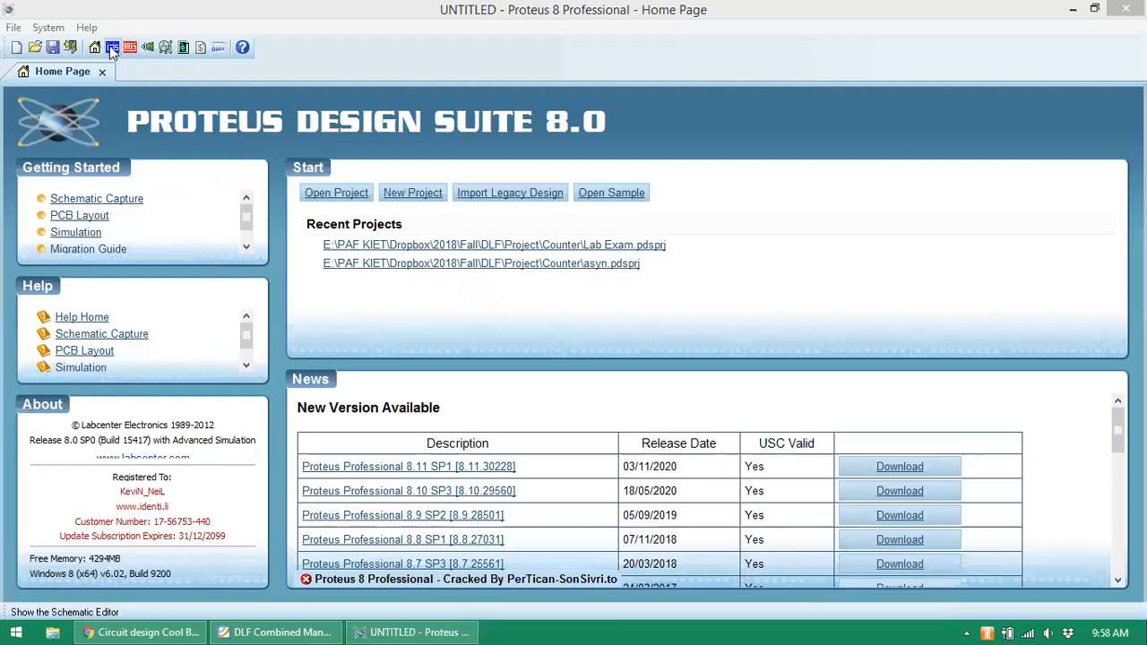
click(112, 48)
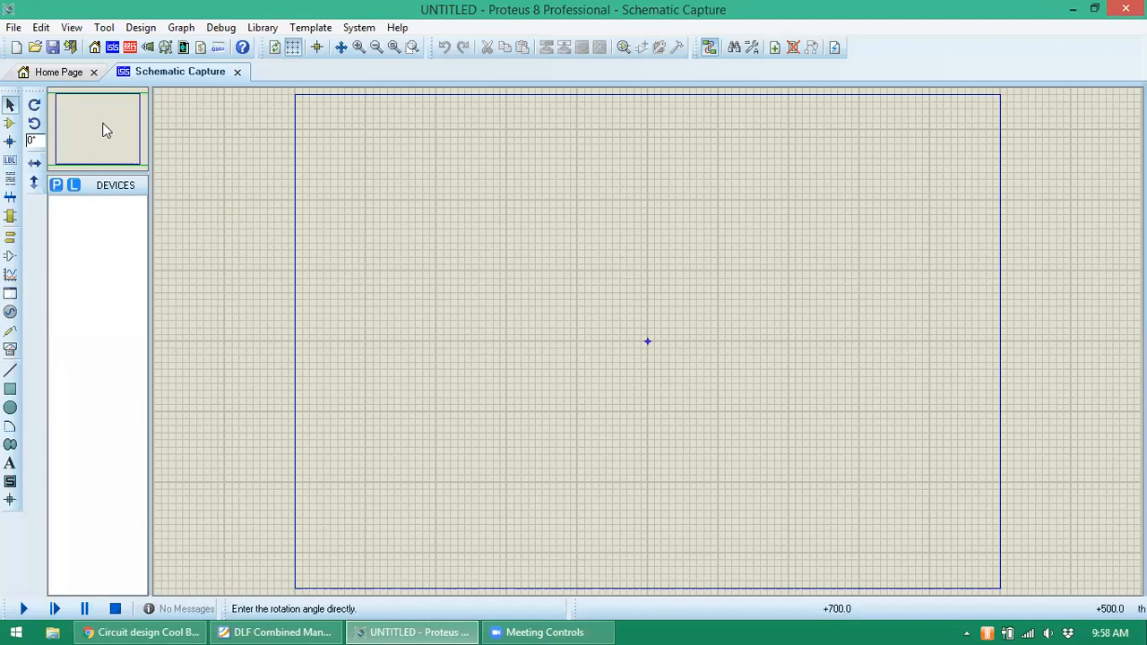
click(56, 185)
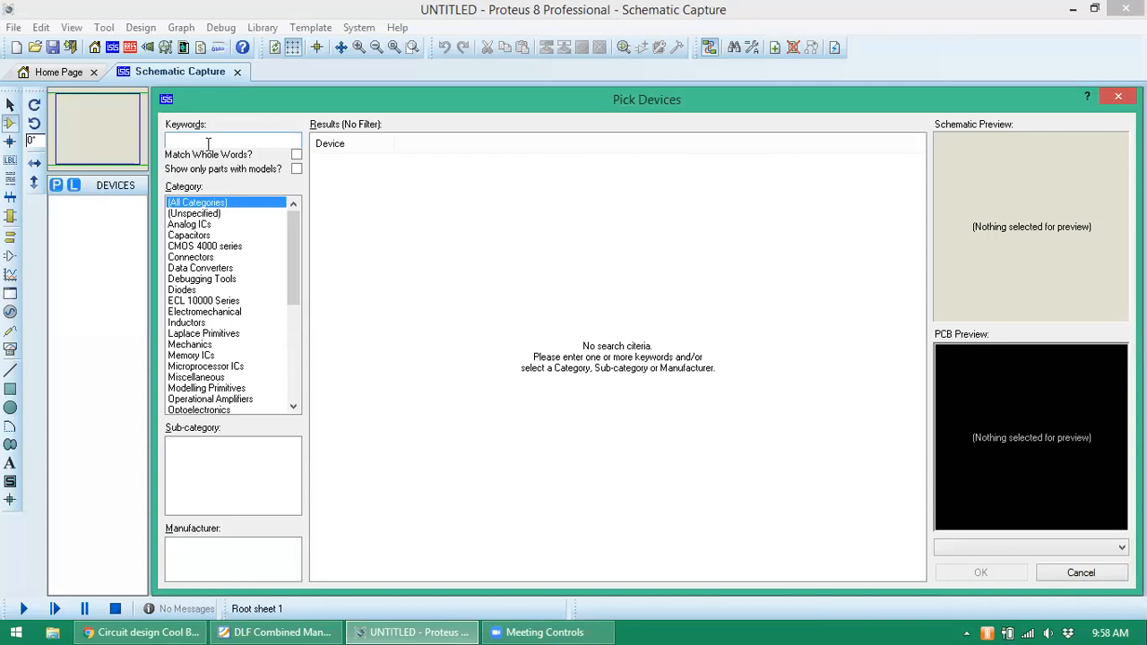
- Search 'switch' and add the SWITCH part to the device list
text(switch)
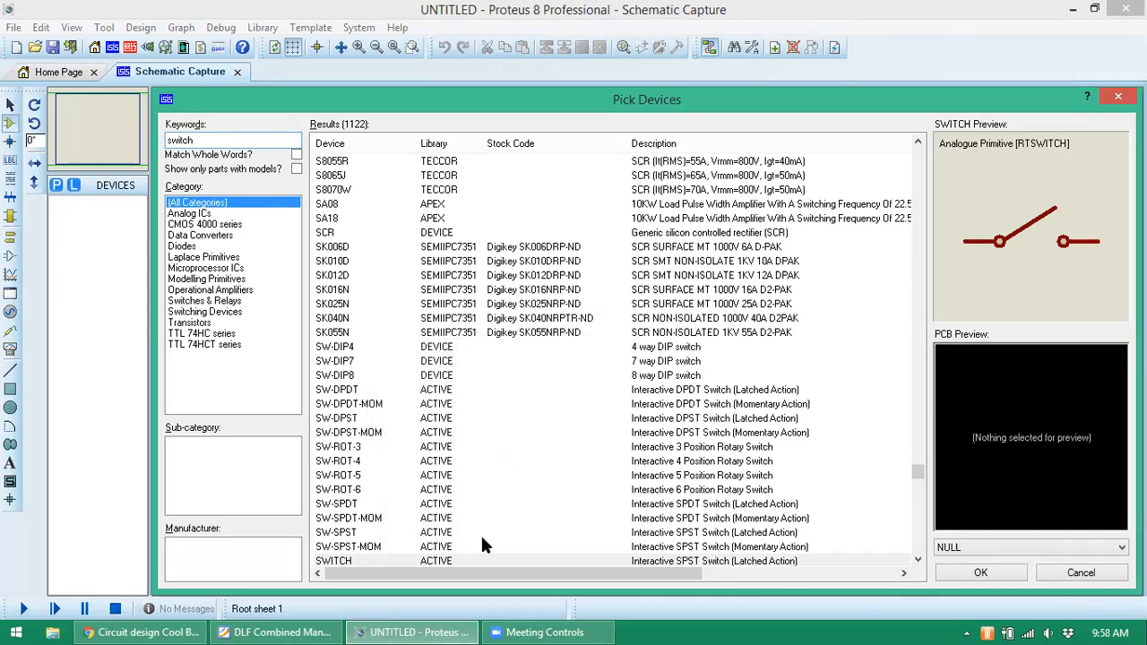
click(340, 560)
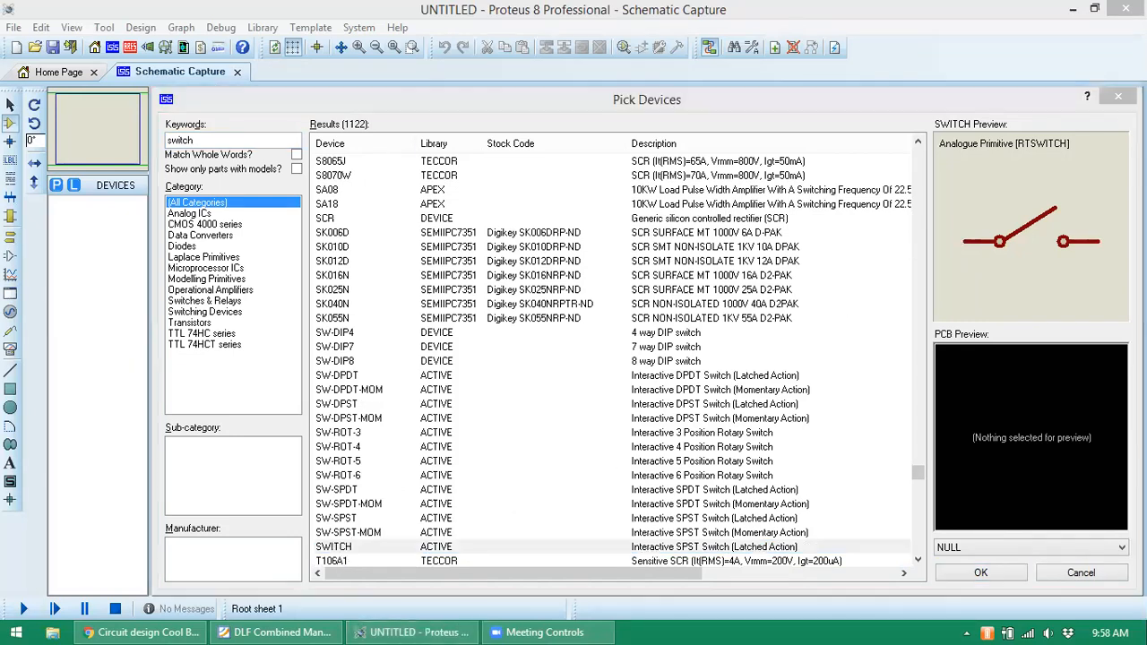
click(980, 572)
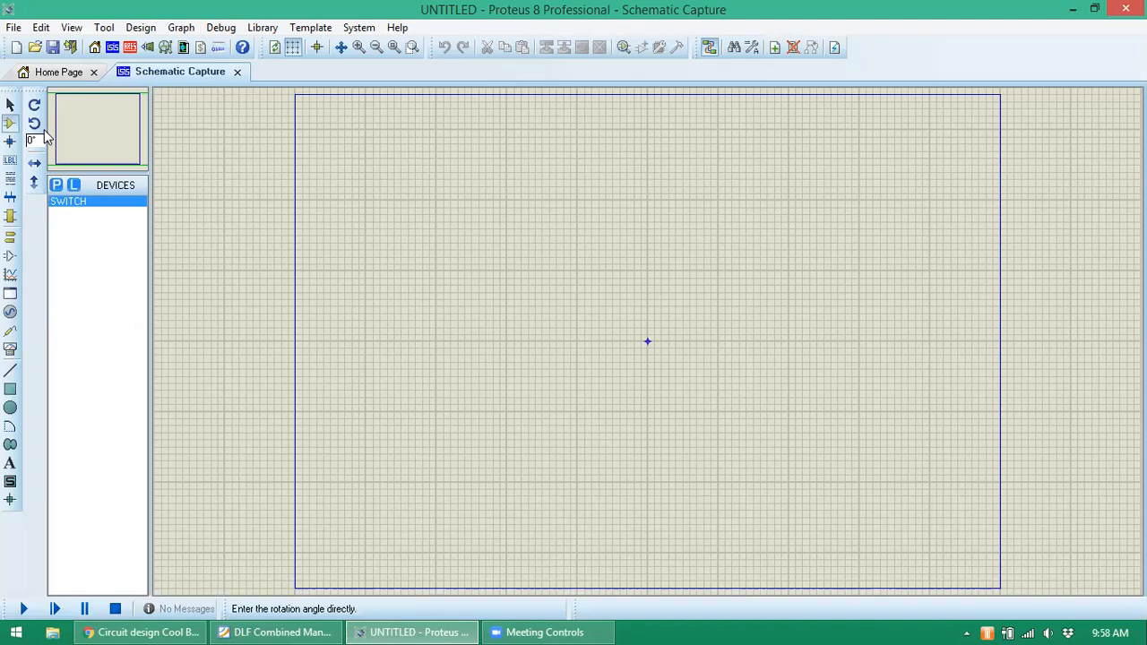
- Search 'led' and add the animated LED-YELLOW part to the device list
click(56, 185)
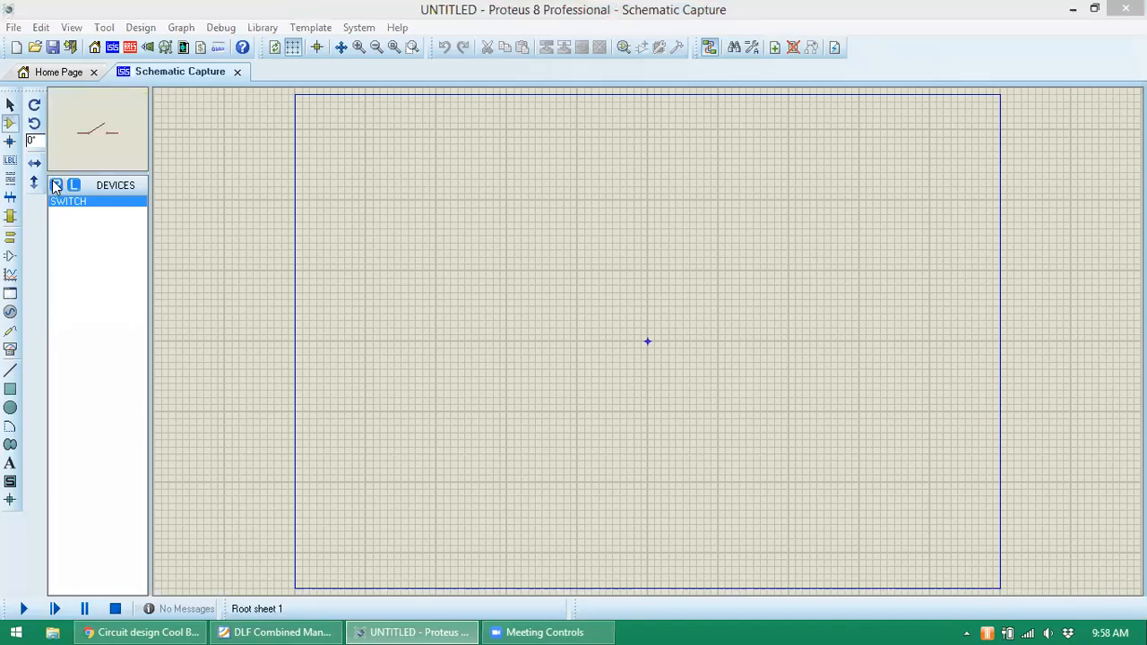
text(led)
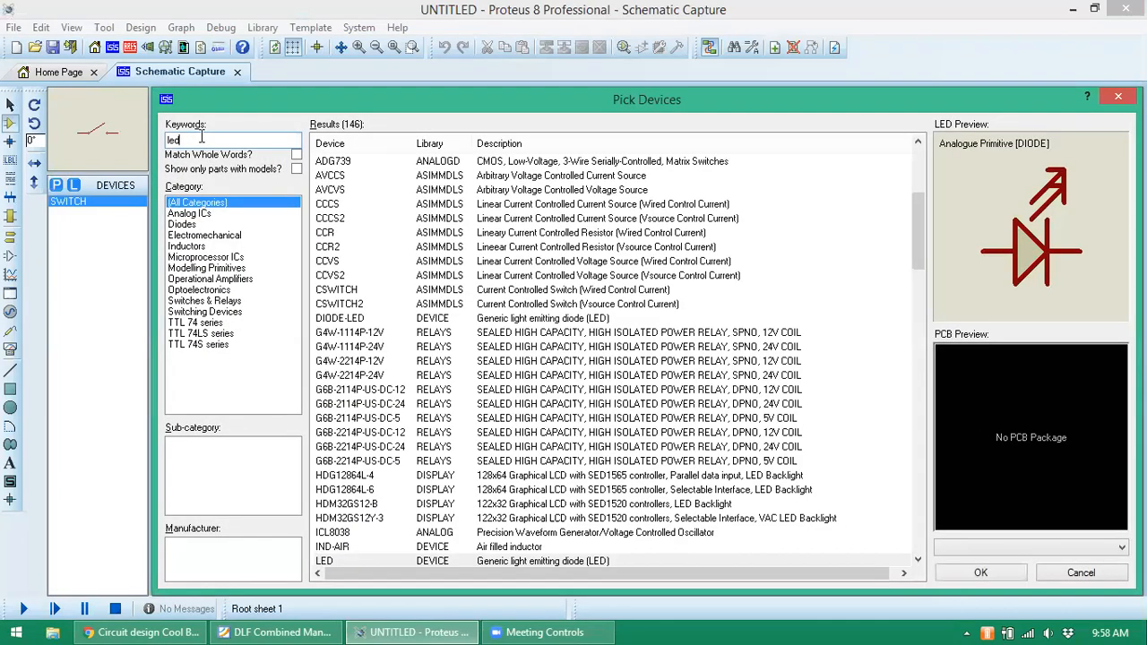
click(326, 563)
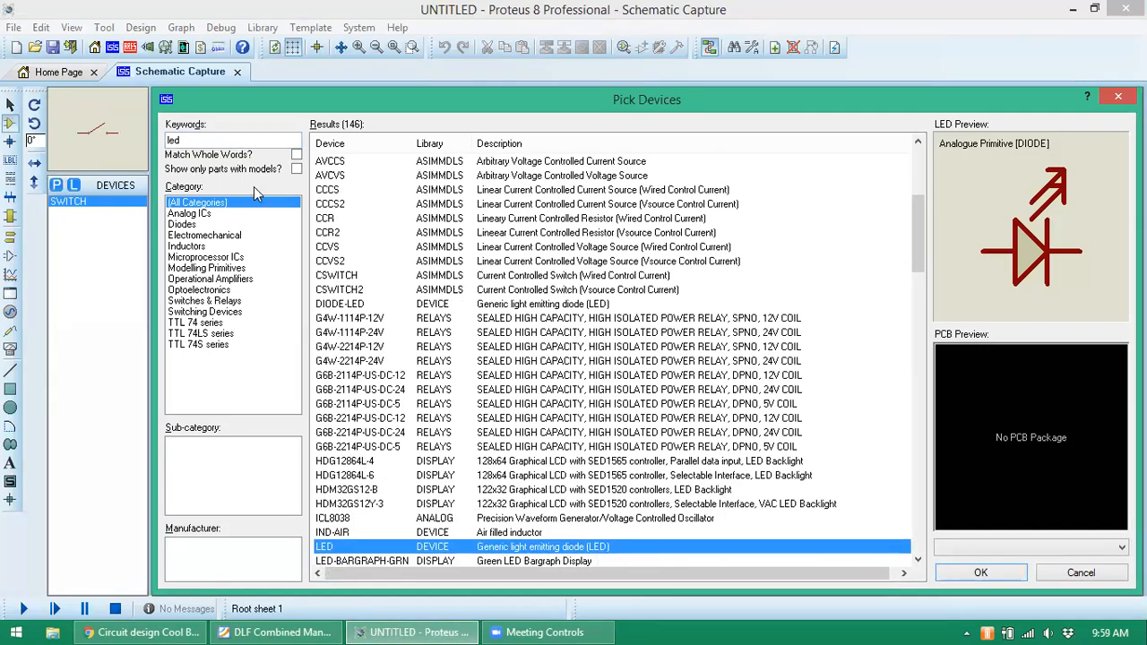
click(212, 136)
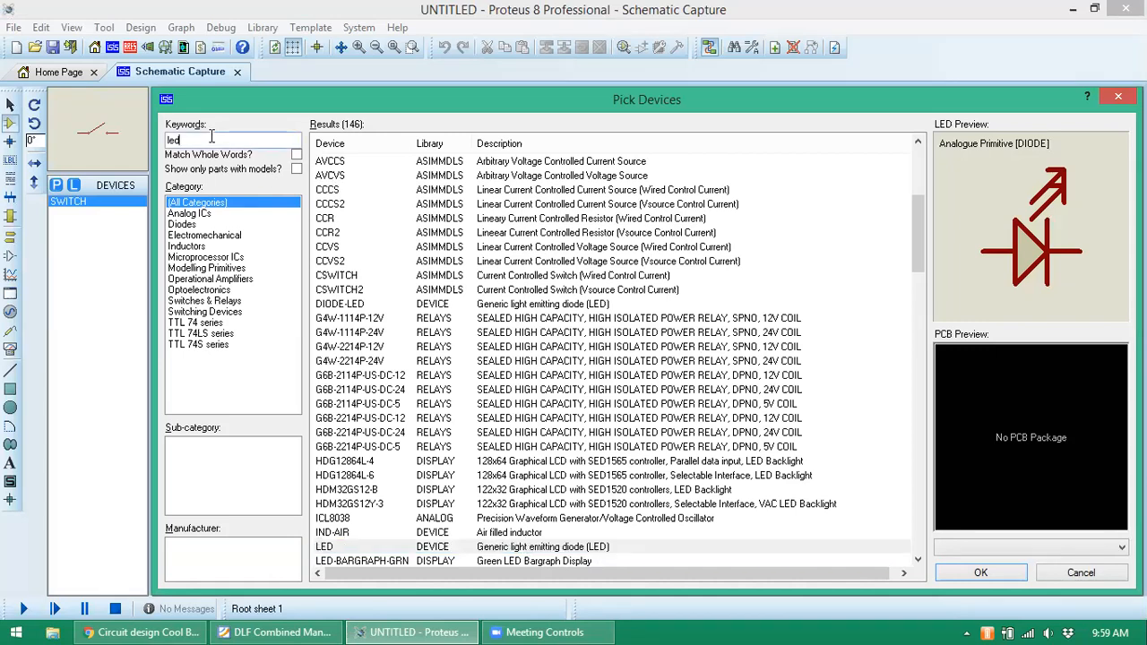
key(BackSpace)
key(BackSpace)
key(BackSpace)
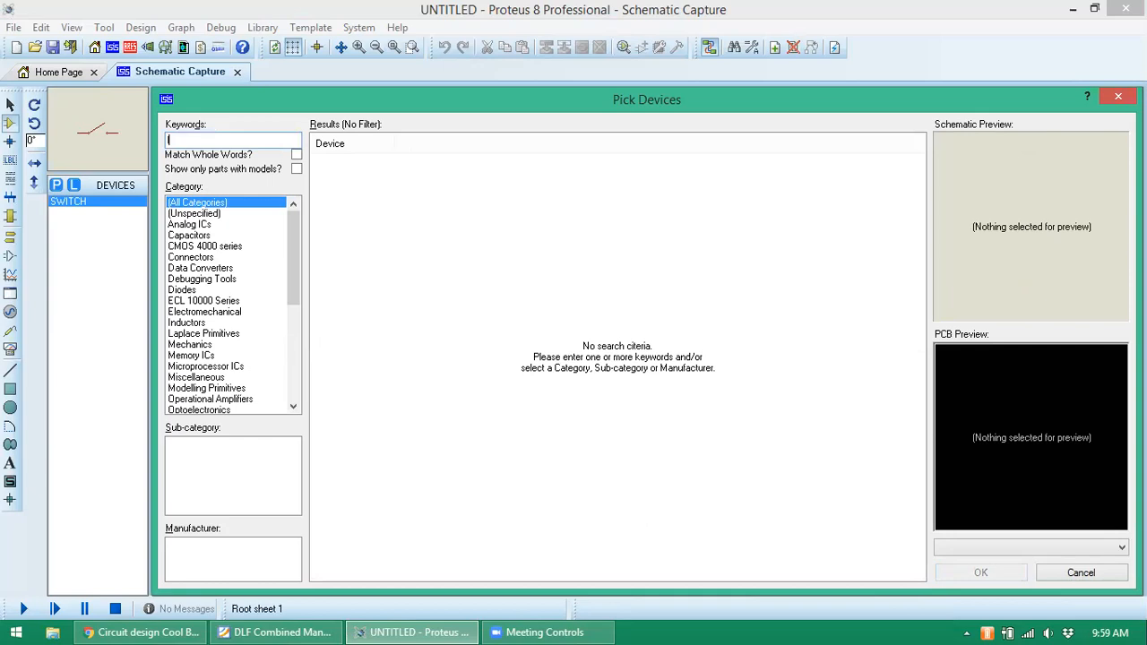
text(led)
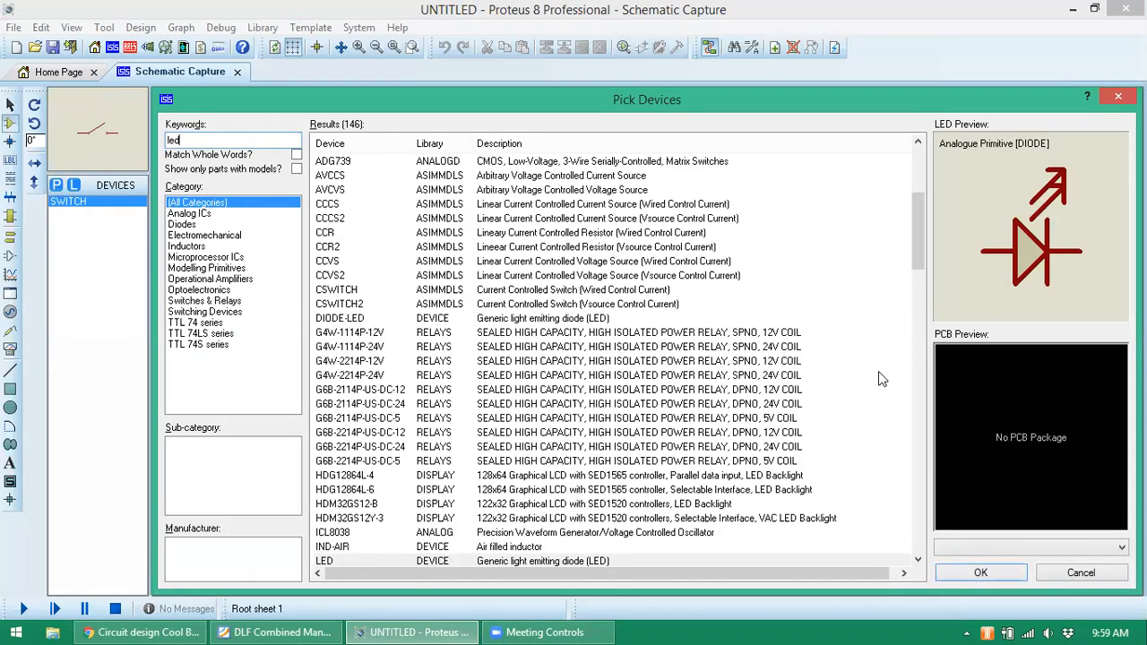
drag(912, 251, 910, 285)
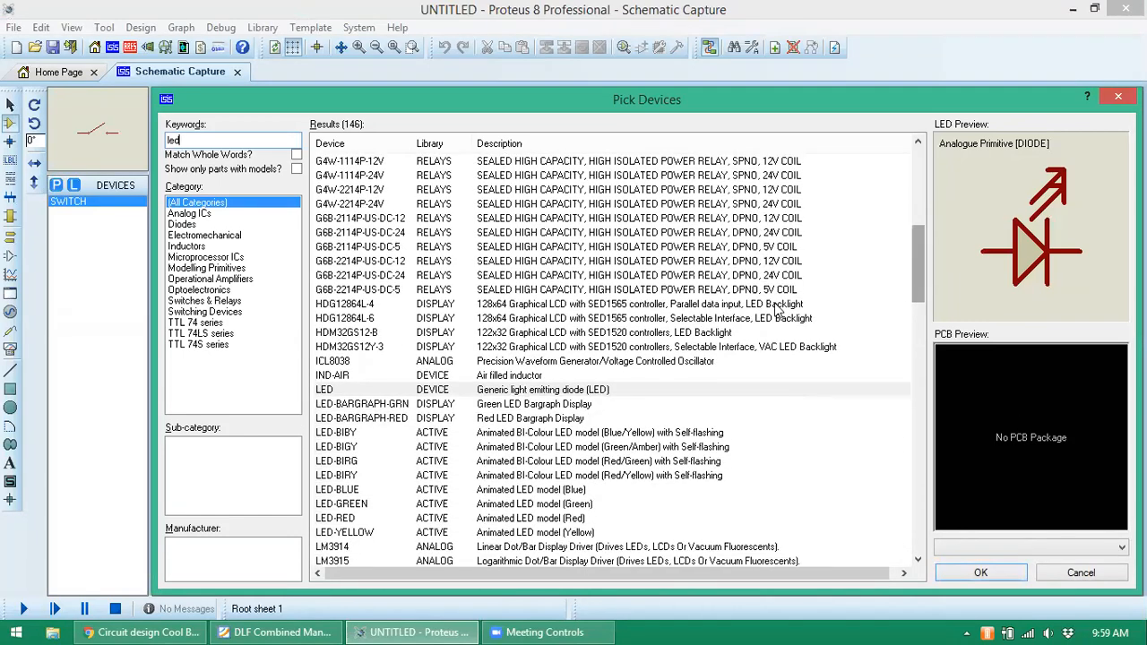
click(345, 532)
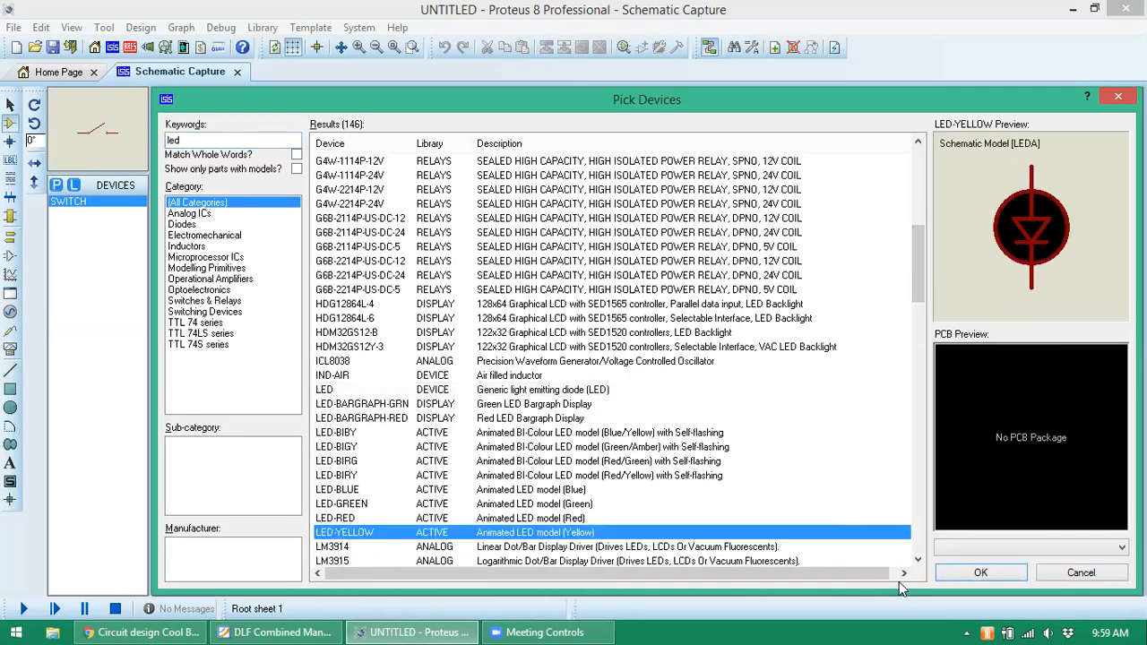
click(975, 573)
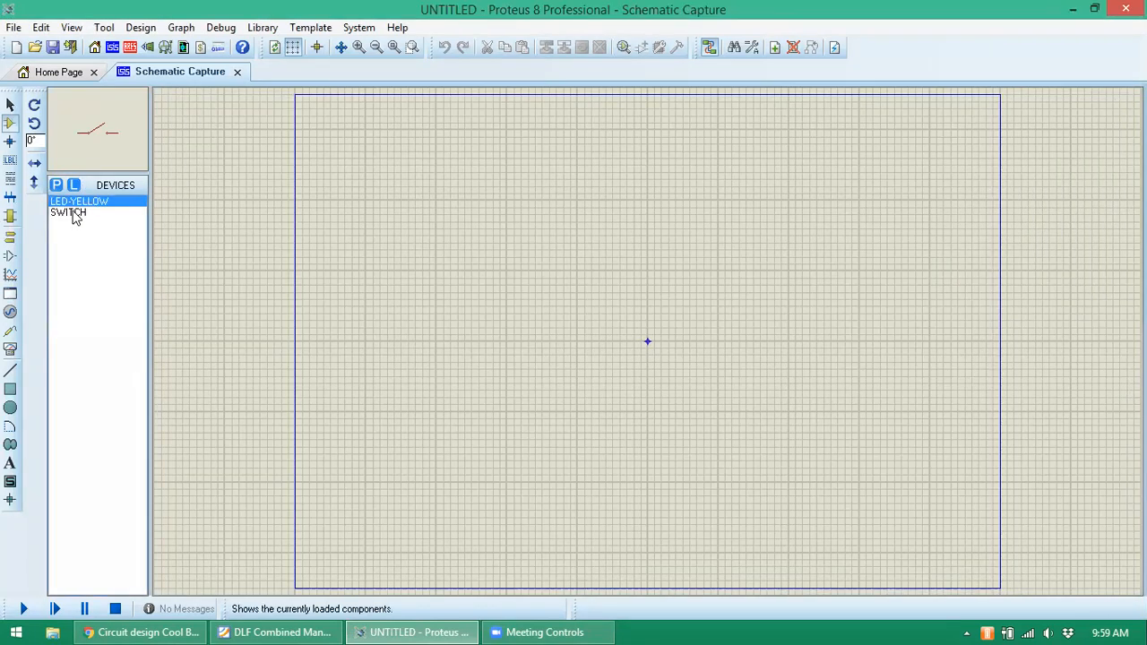
- Place two SWITCH parts side by side on the schematic
click(75, 215)
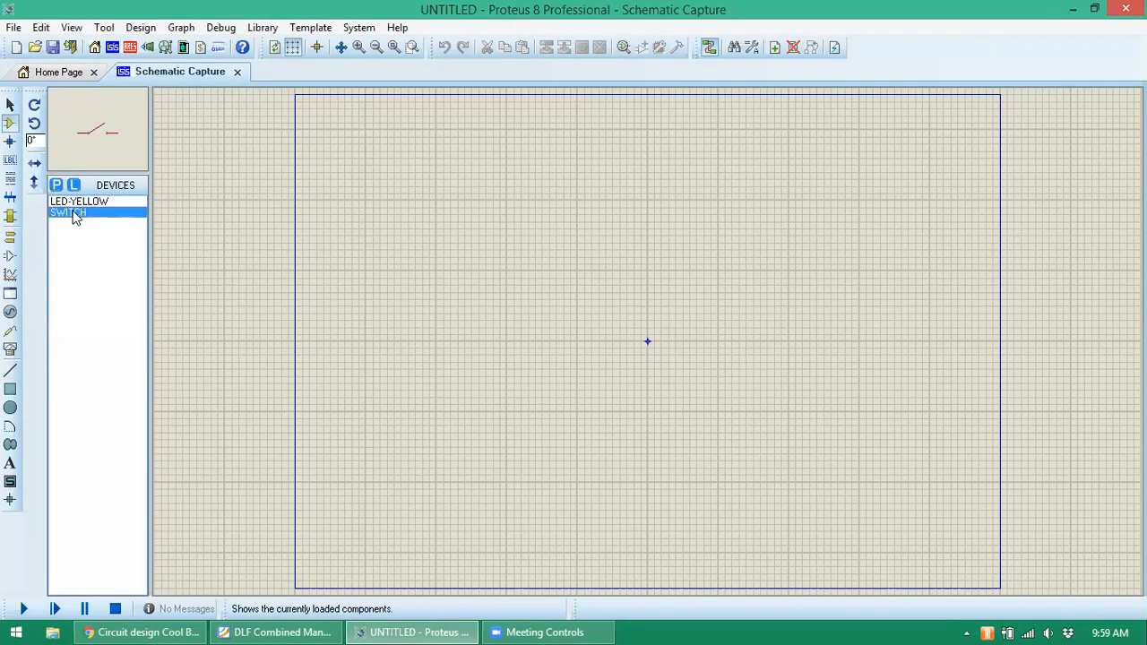
click(481, 261)
click(504, 276)
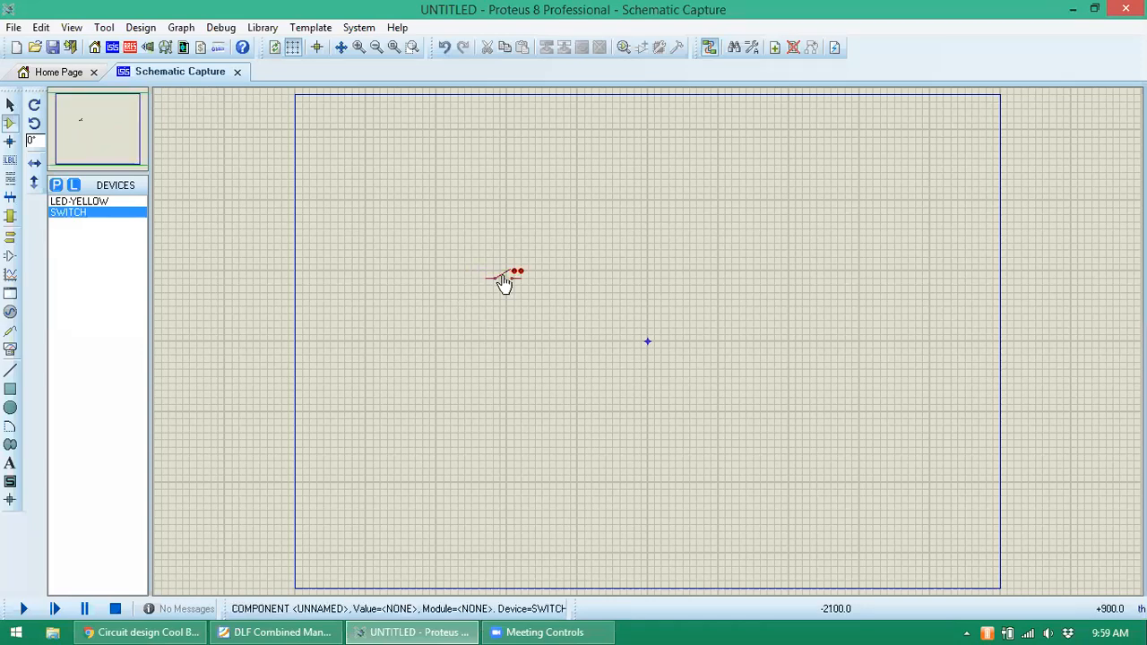
click(71, 213)
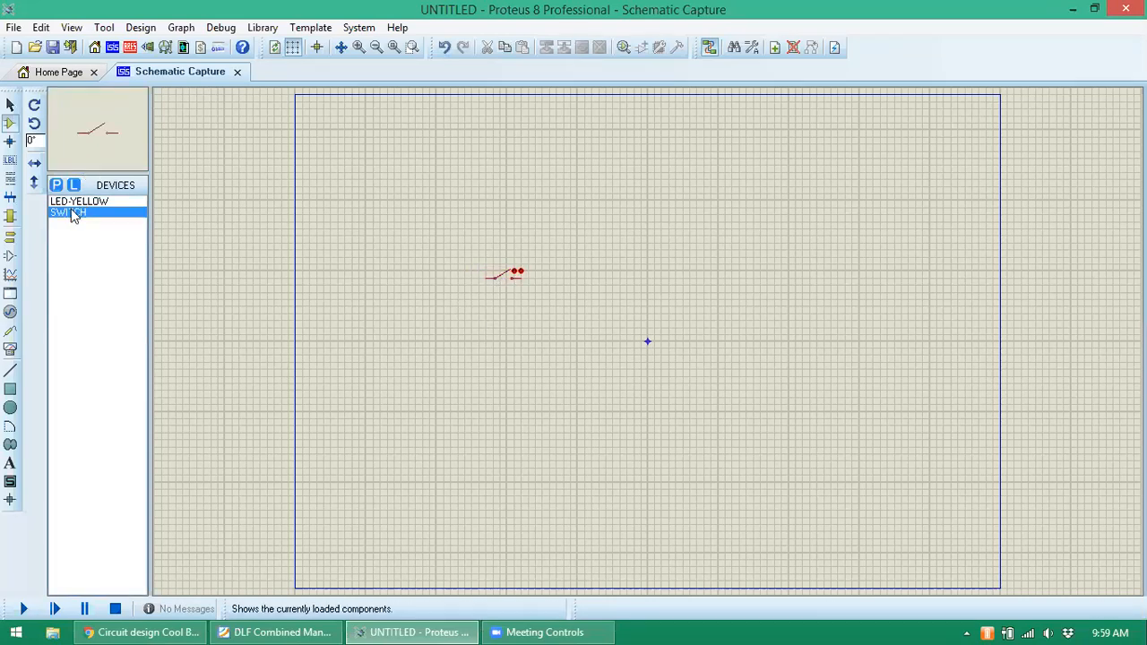
click(578, 268)
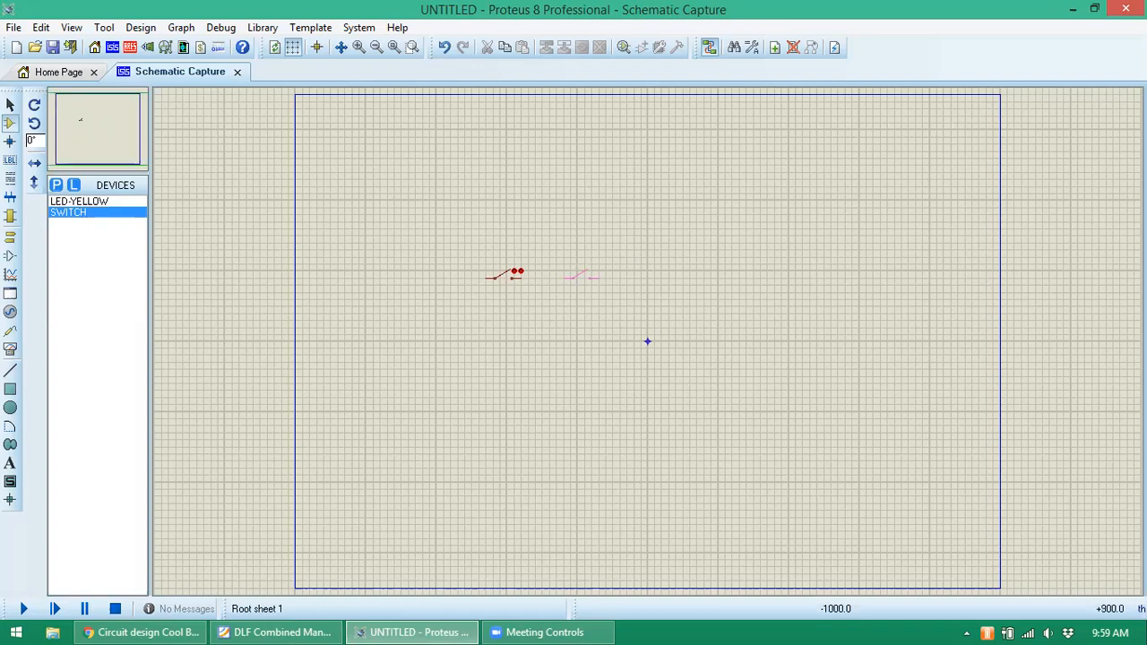
click(578, 280)
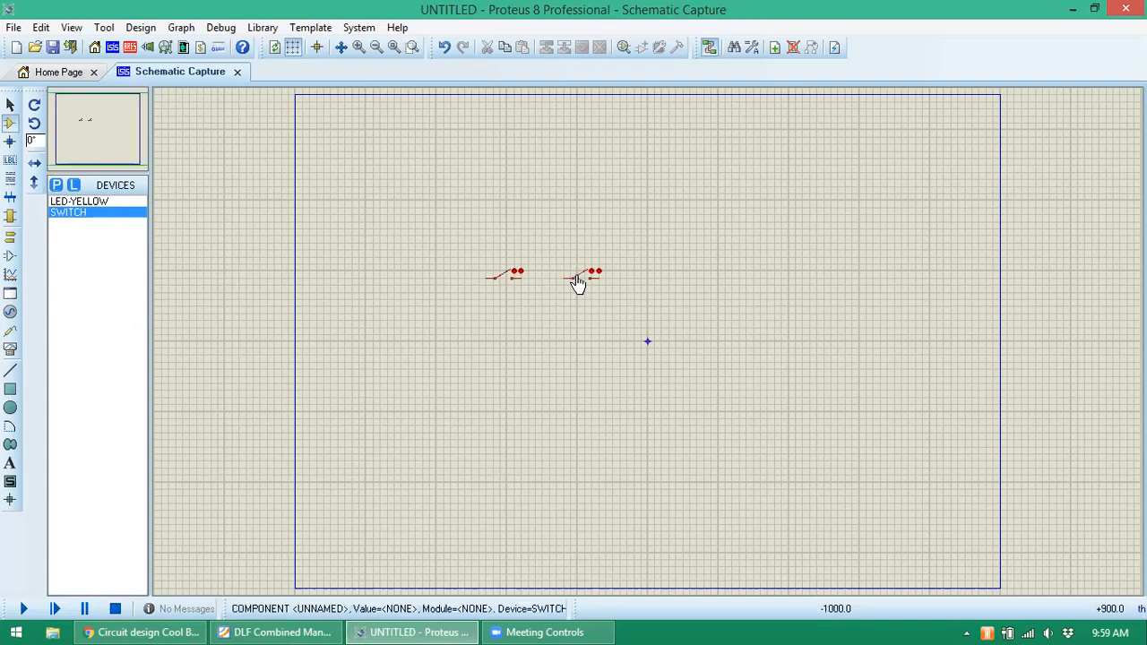
- Place yellow LED D1 to the right and wire its top pin to the second switch
click(72, 203)
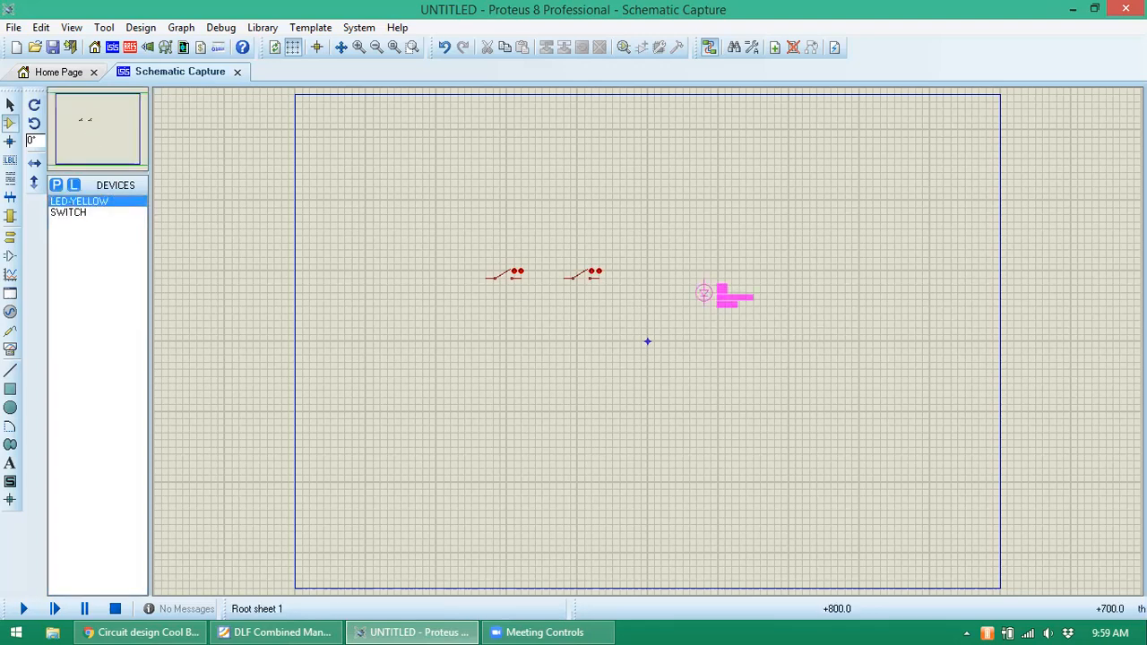
click(654, 300)
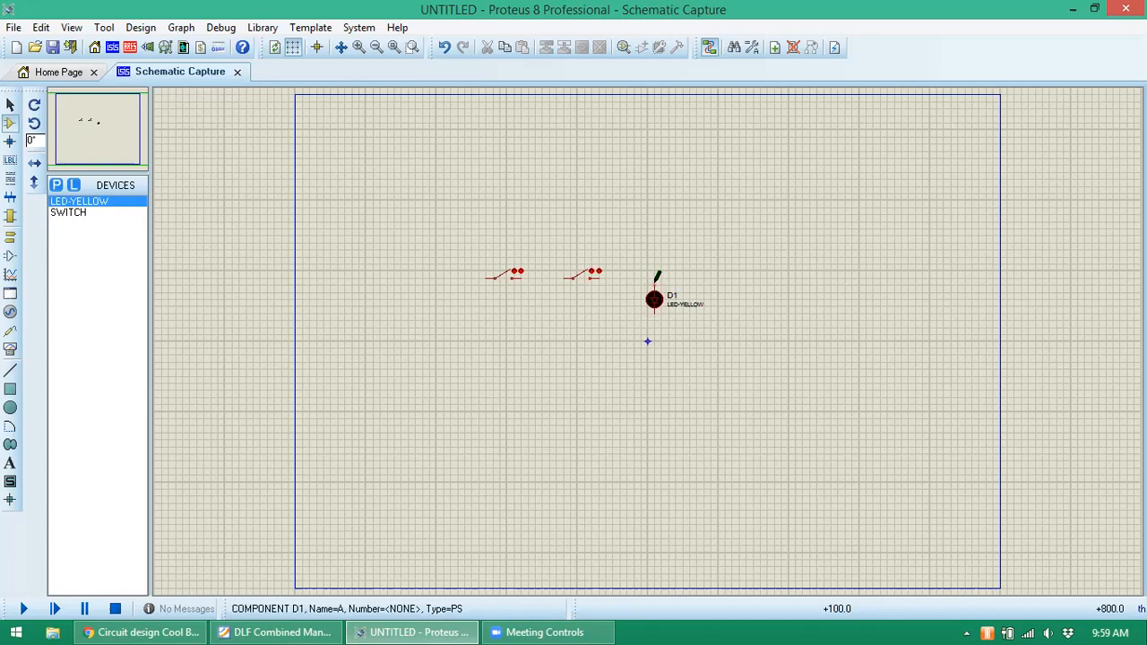
click(655, 280)
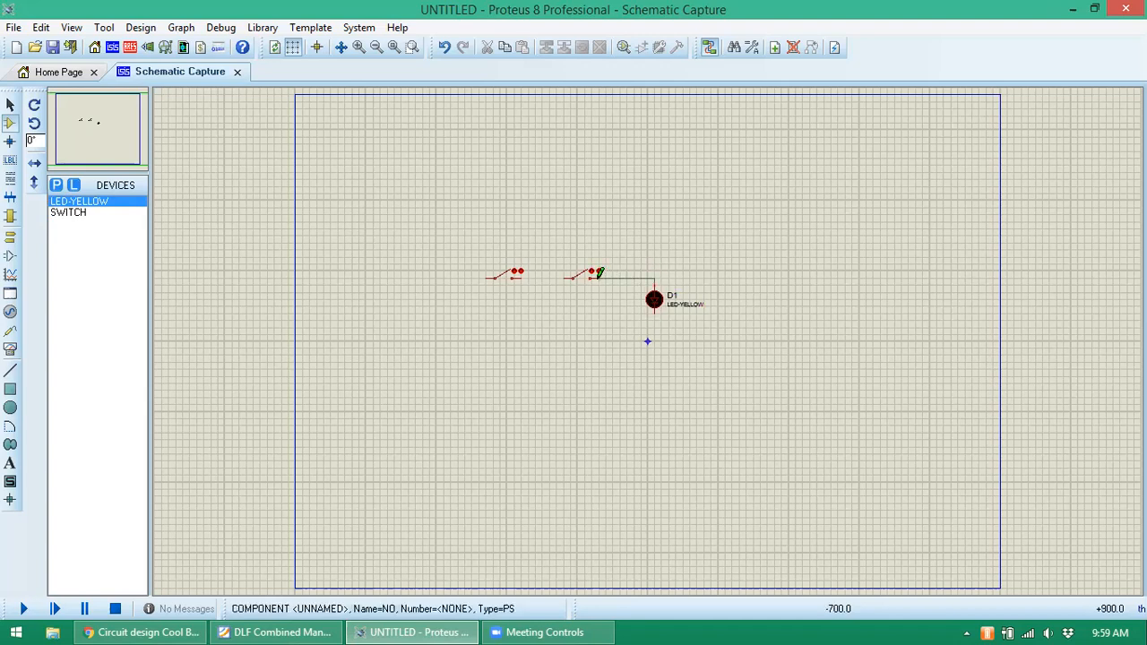
click(593, 278)
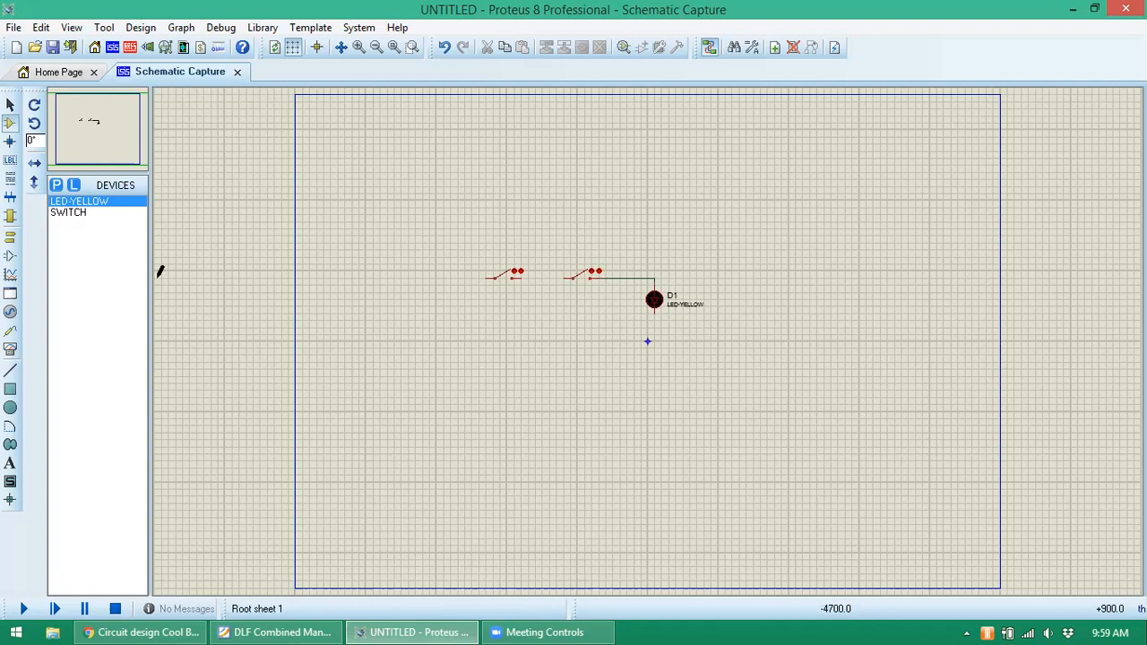
click(10, 256)
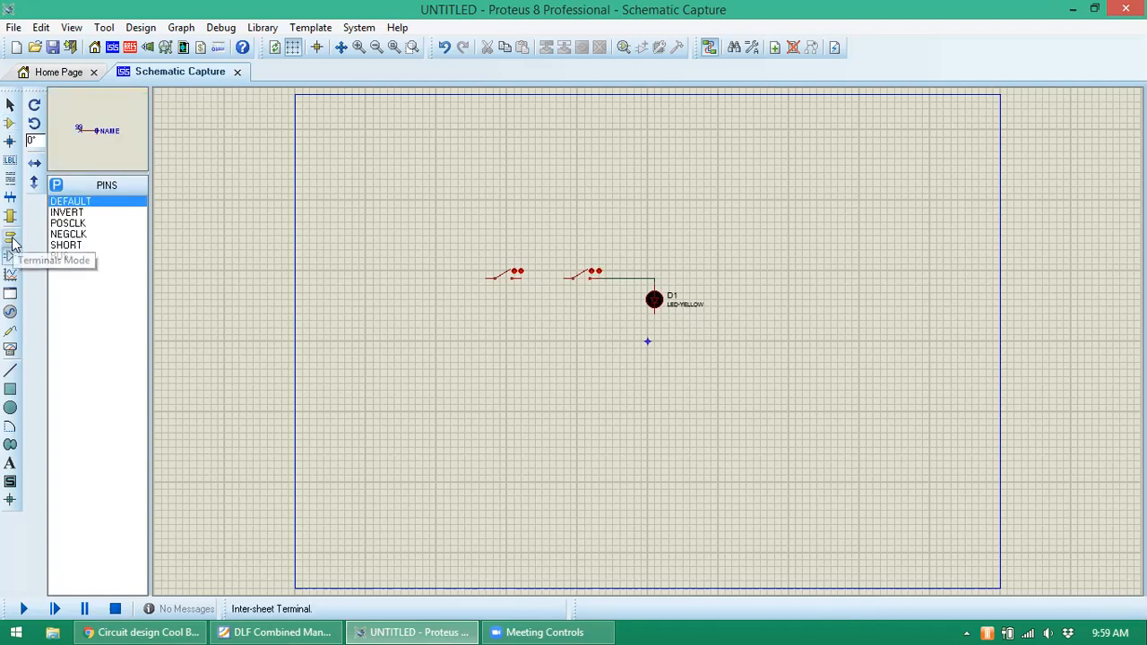
- Place a ground terminal below D1 and wire the LED's bottom pin to it
click(11, 240)
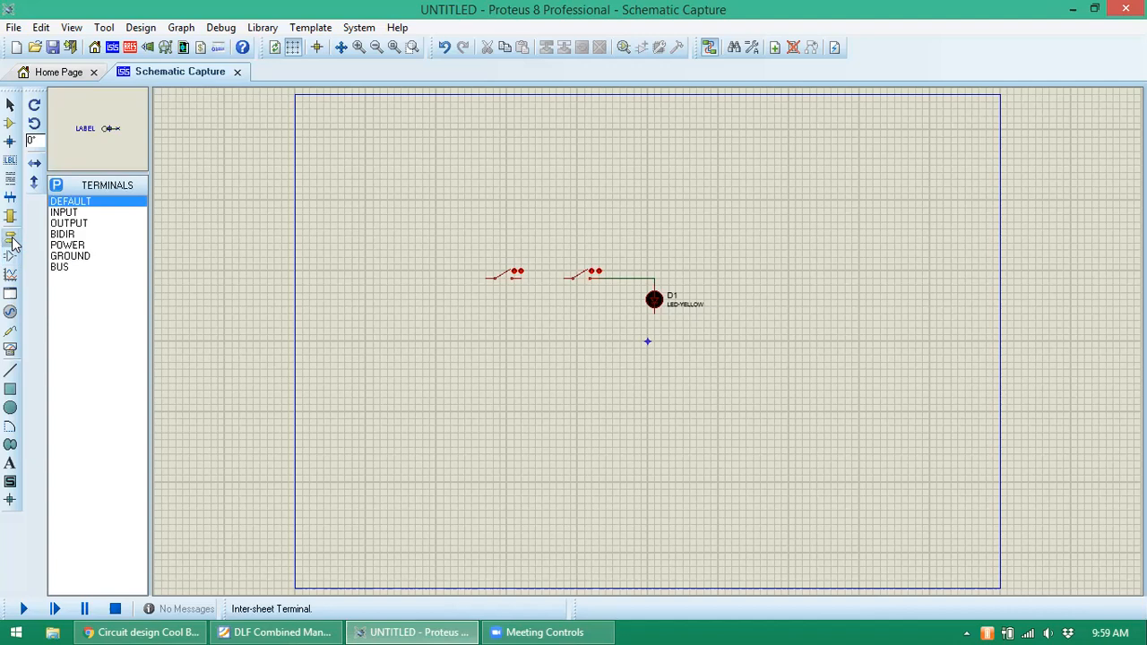
click(72, 255)
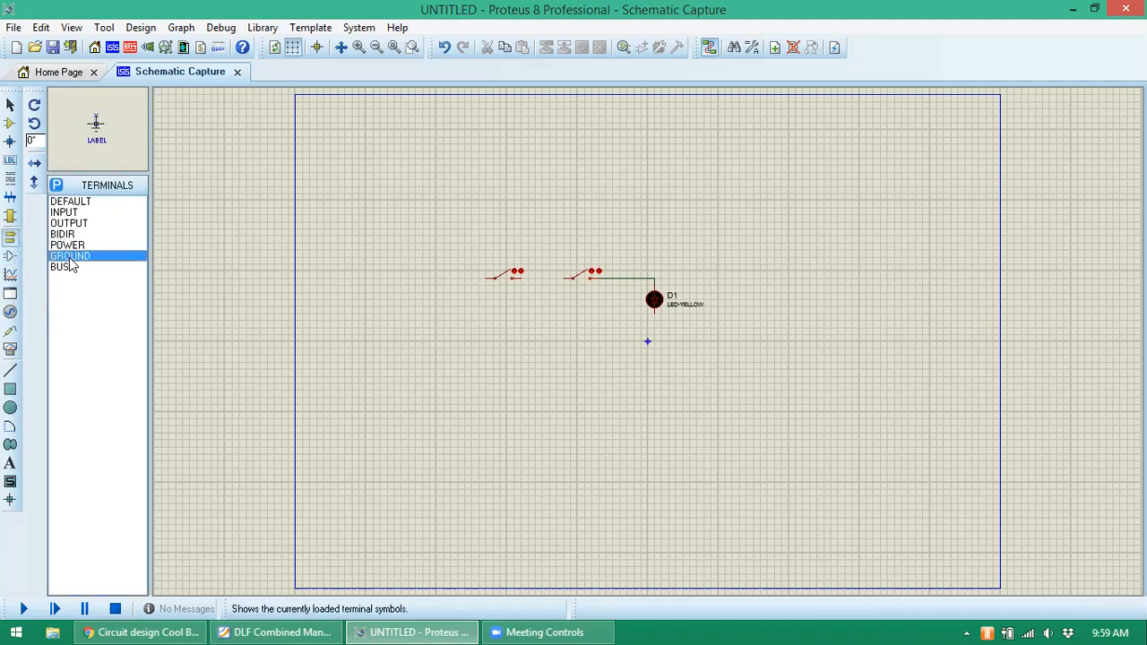
click(654, 366)
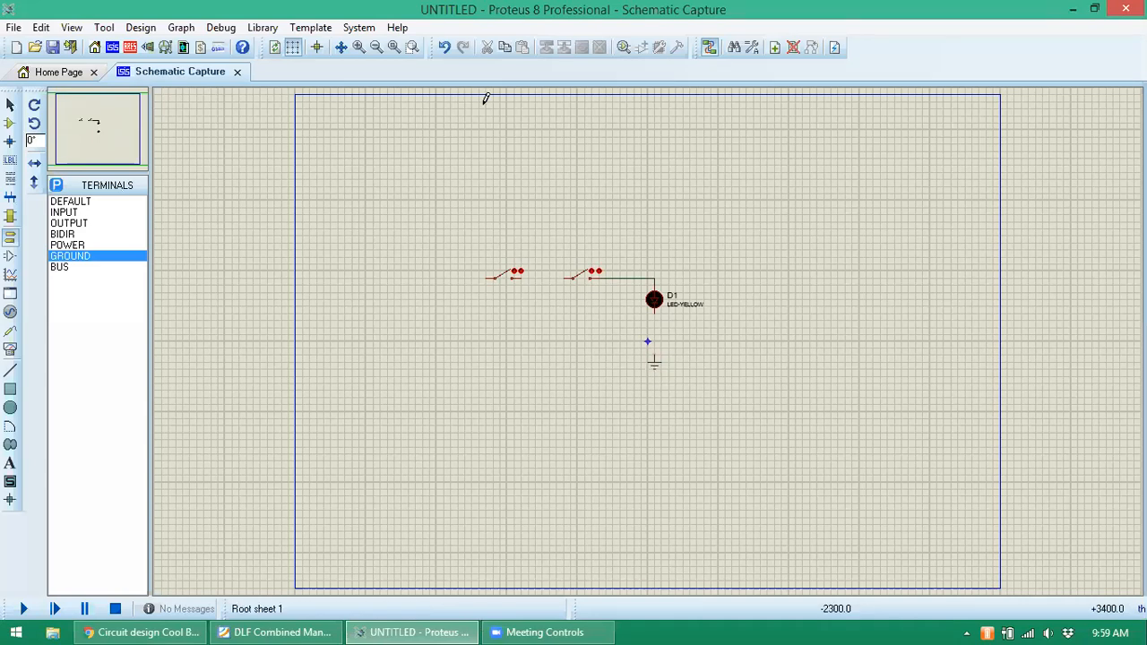
click(359, 47)
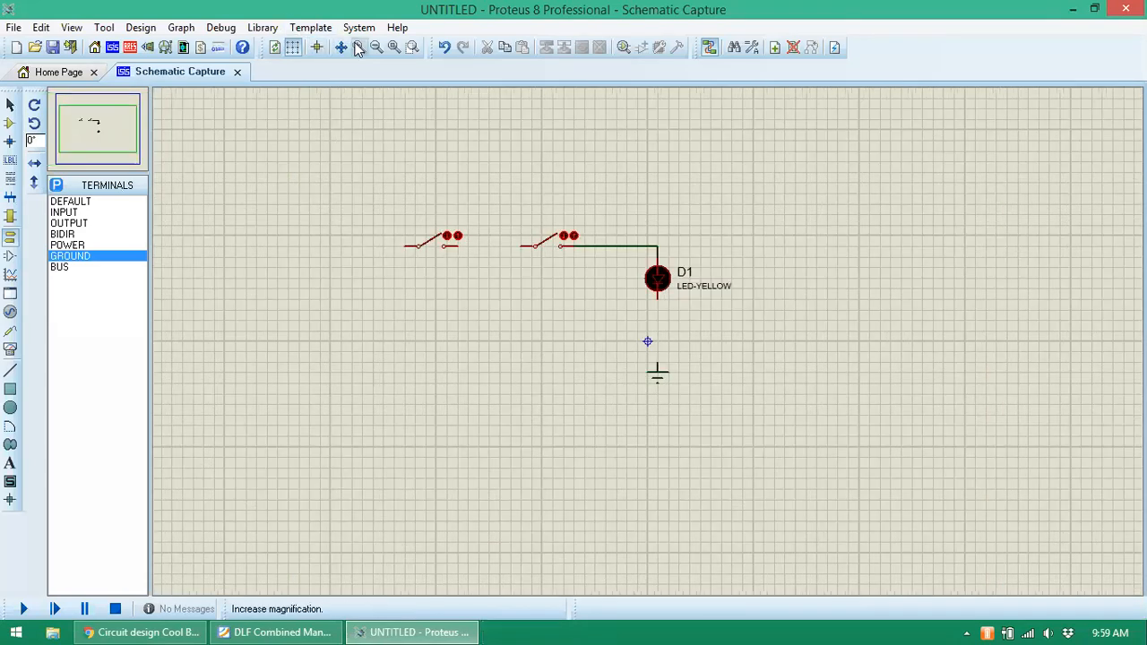
click(358, 47)
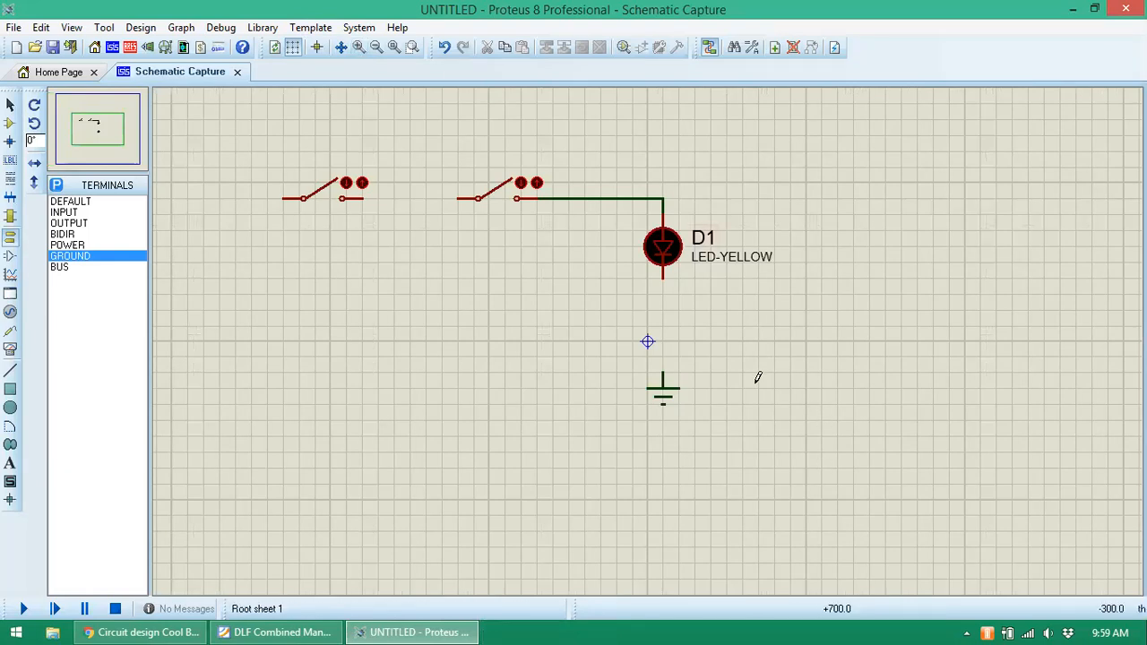
click(666, 275)
click(662, 377)
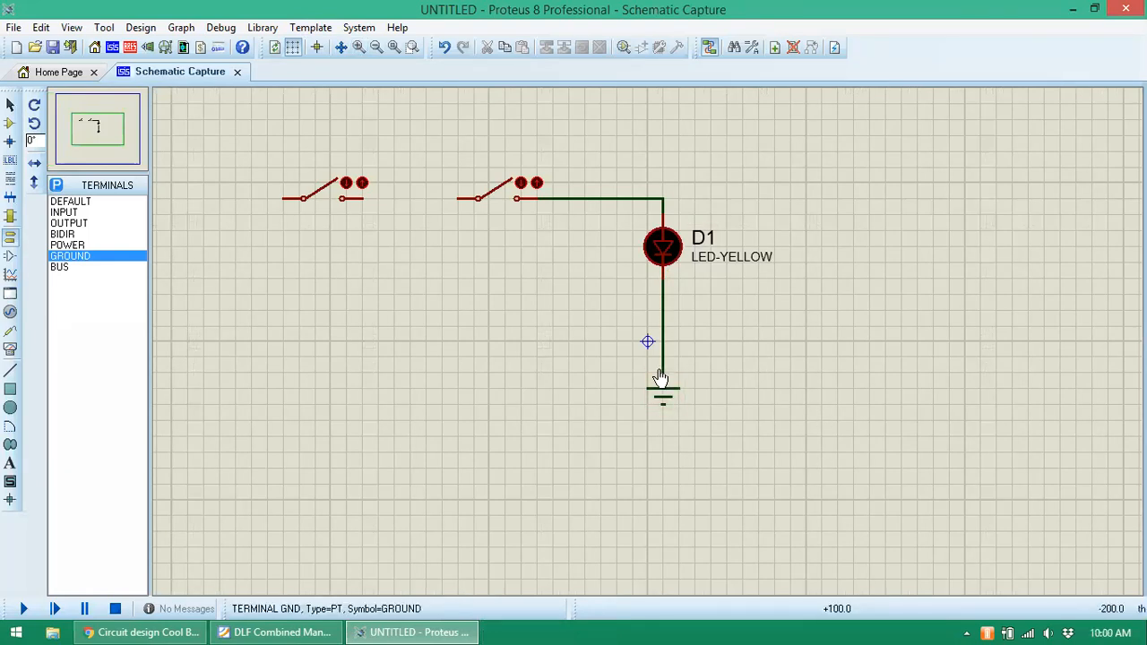
- Add a power terminal at upper left feeding the first switch, and wire the switches in series
click(72, 244)
click(230, 114)
click(219, 113)
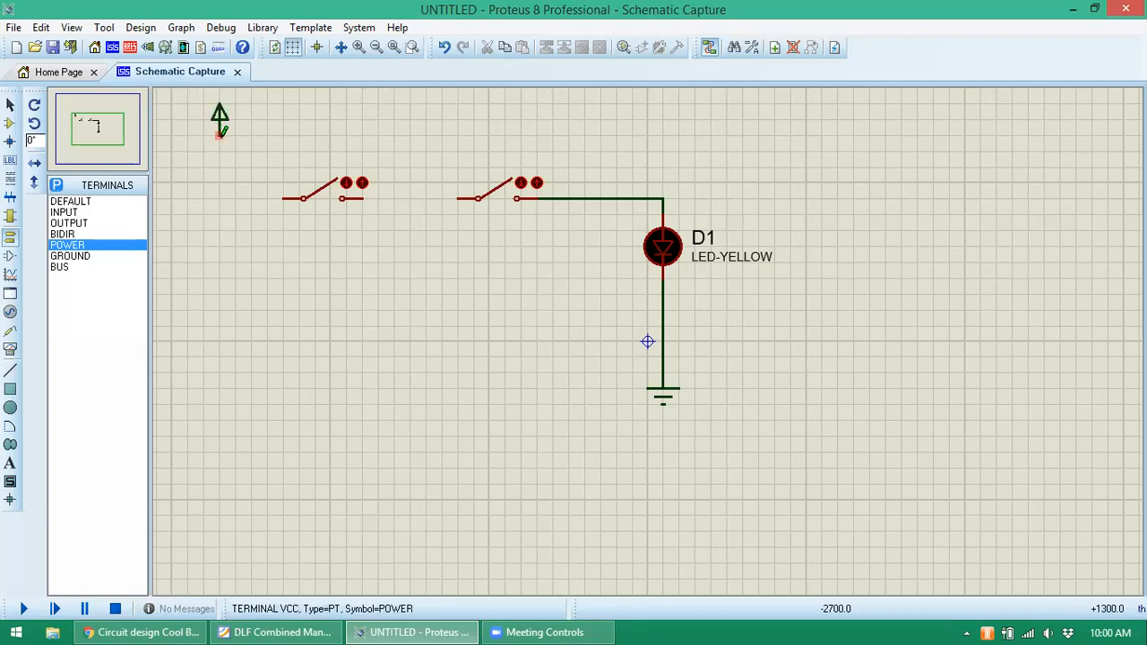
click(219, 134)
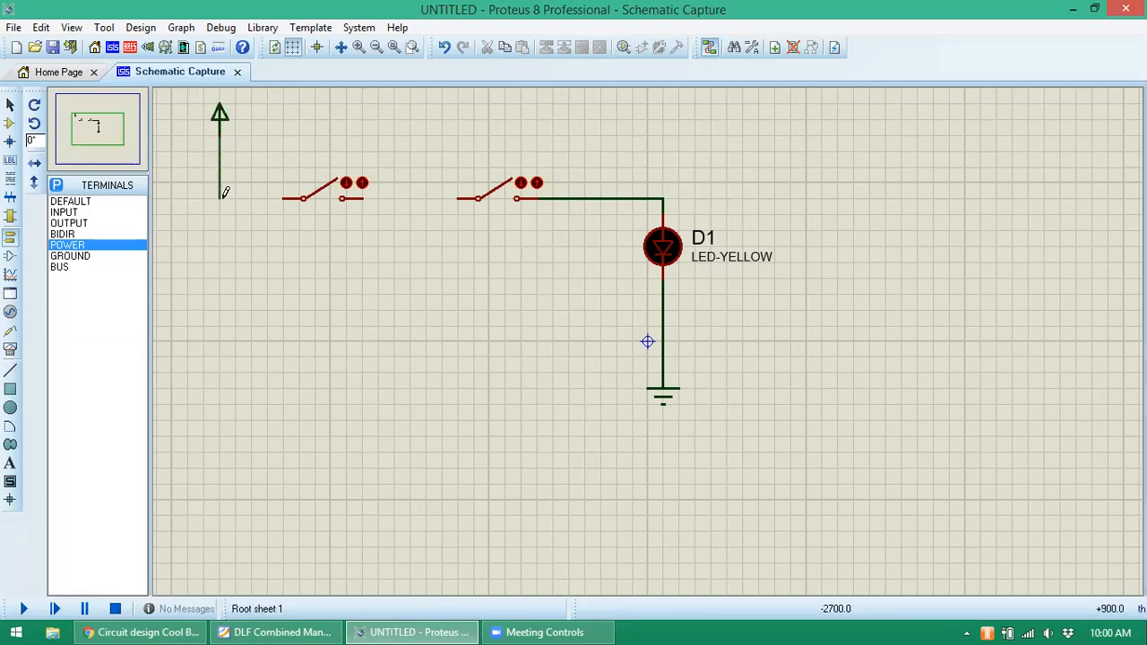
click(282, 197)
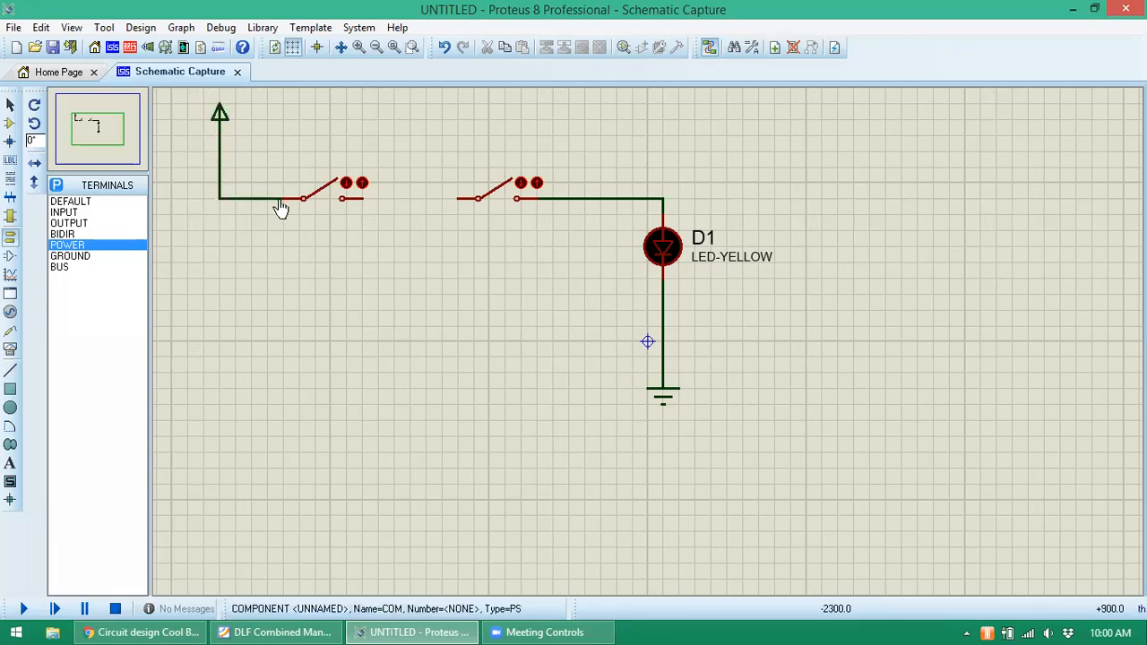
click(364, 193)
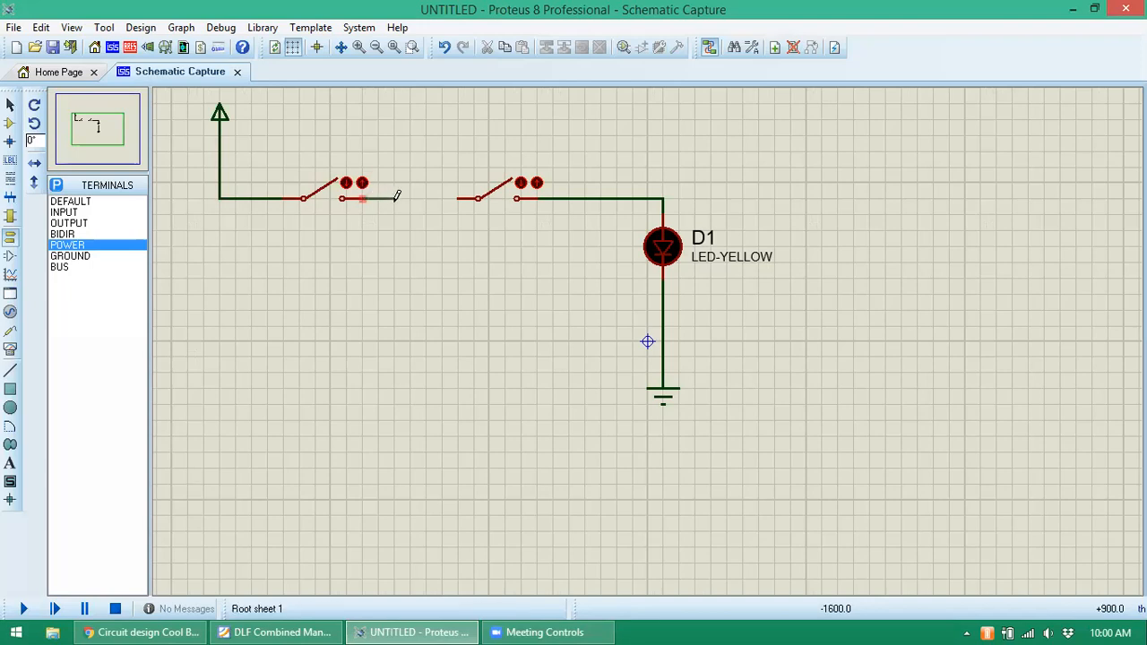
click(457, 198)
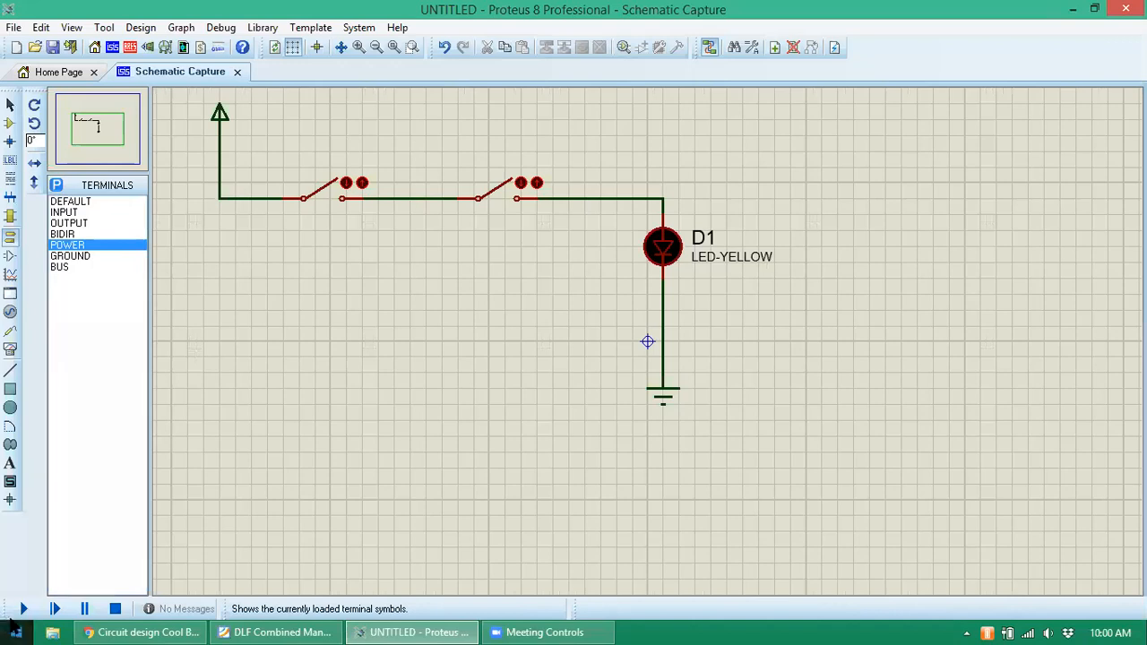
- Run the simulation and close both switches so yellow LED D1 lights
click(20, 610)
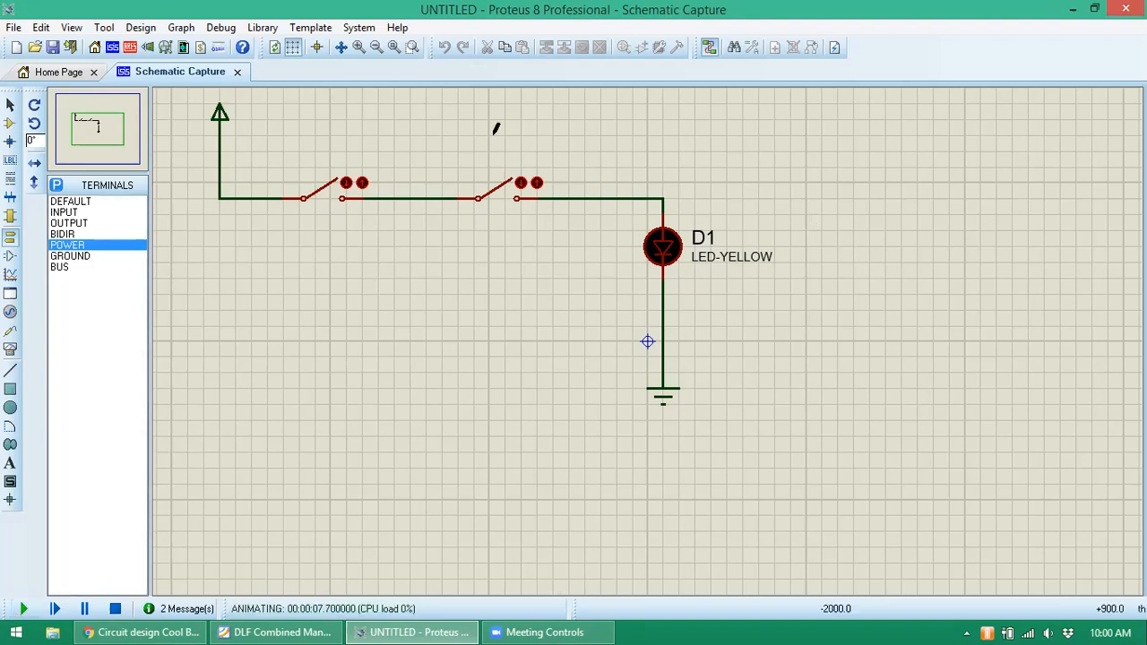
click(502, 190)
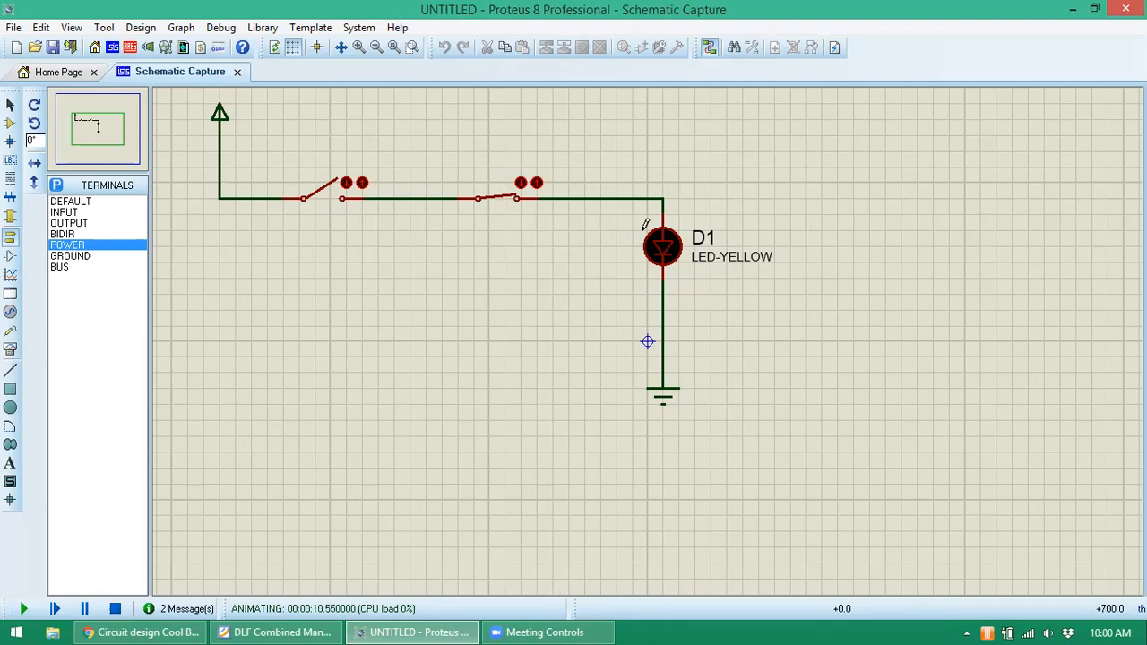
click(507, 201)
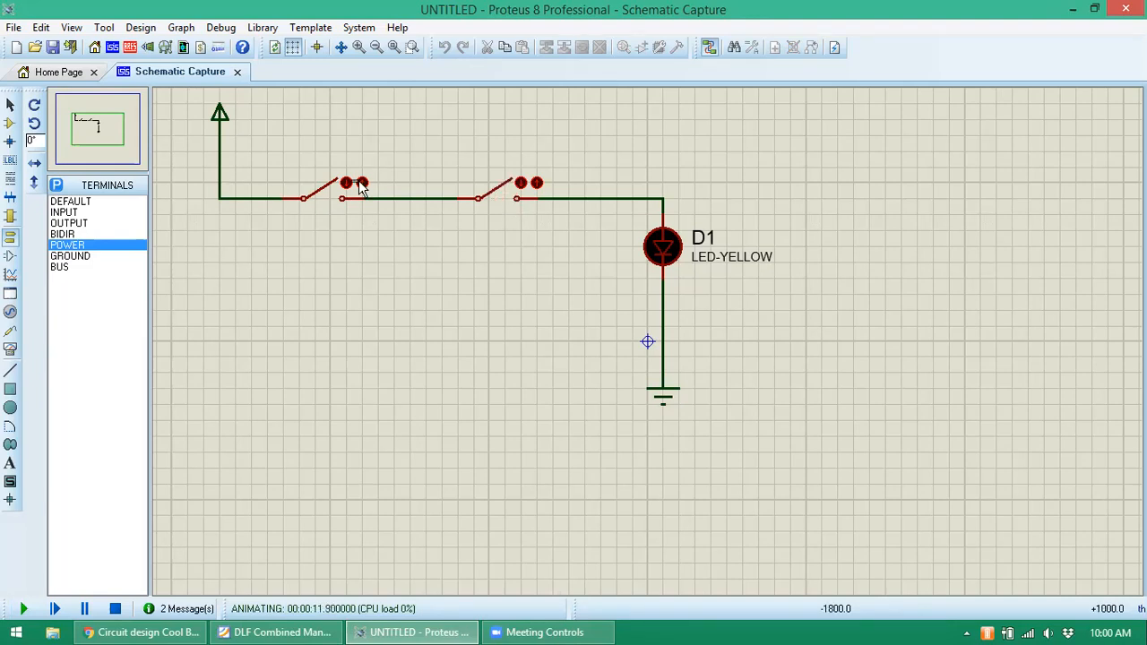
click(325, 195)
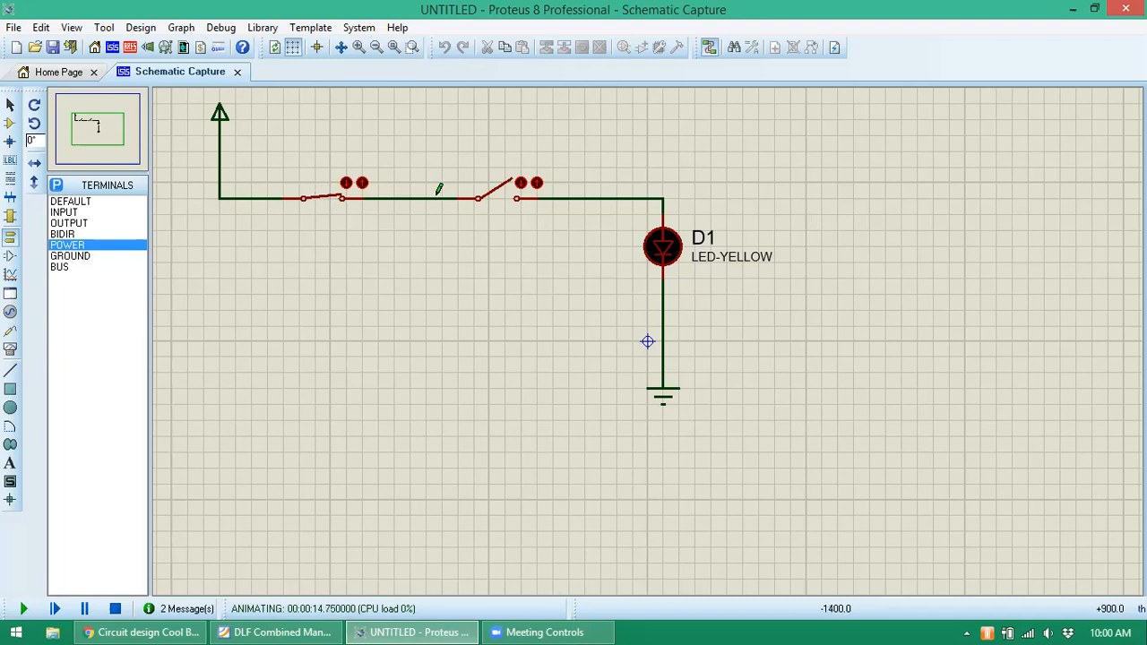
click(495, 199)
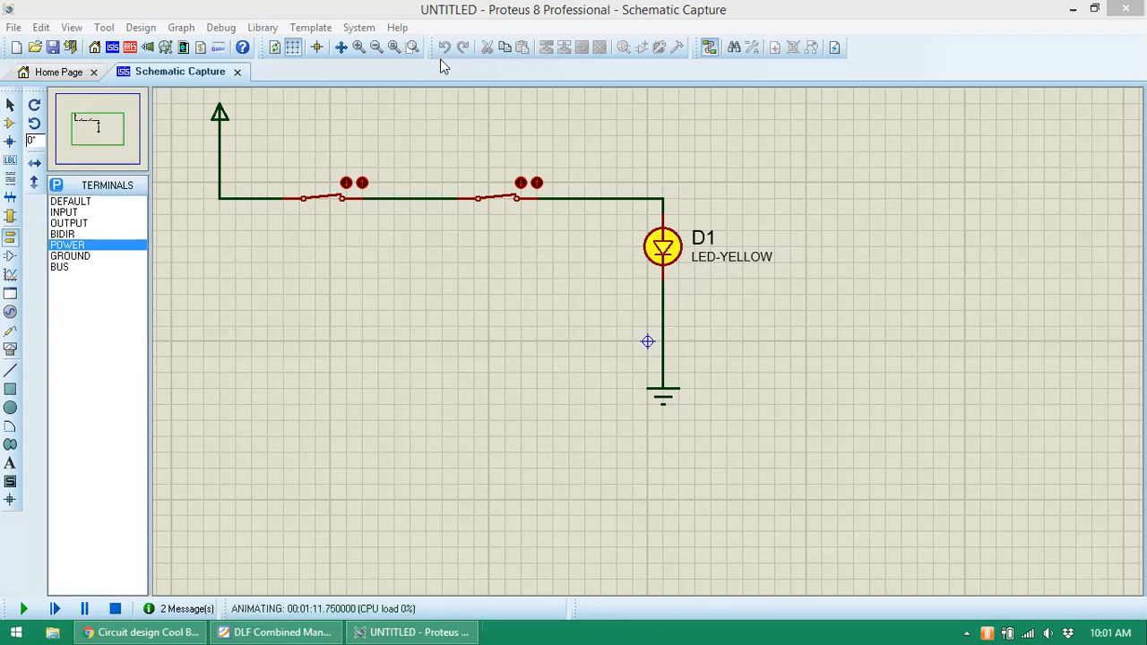
- Zoom out to the whole sheet and stop the simulation so LED D1 goes dark
click(376, 47)
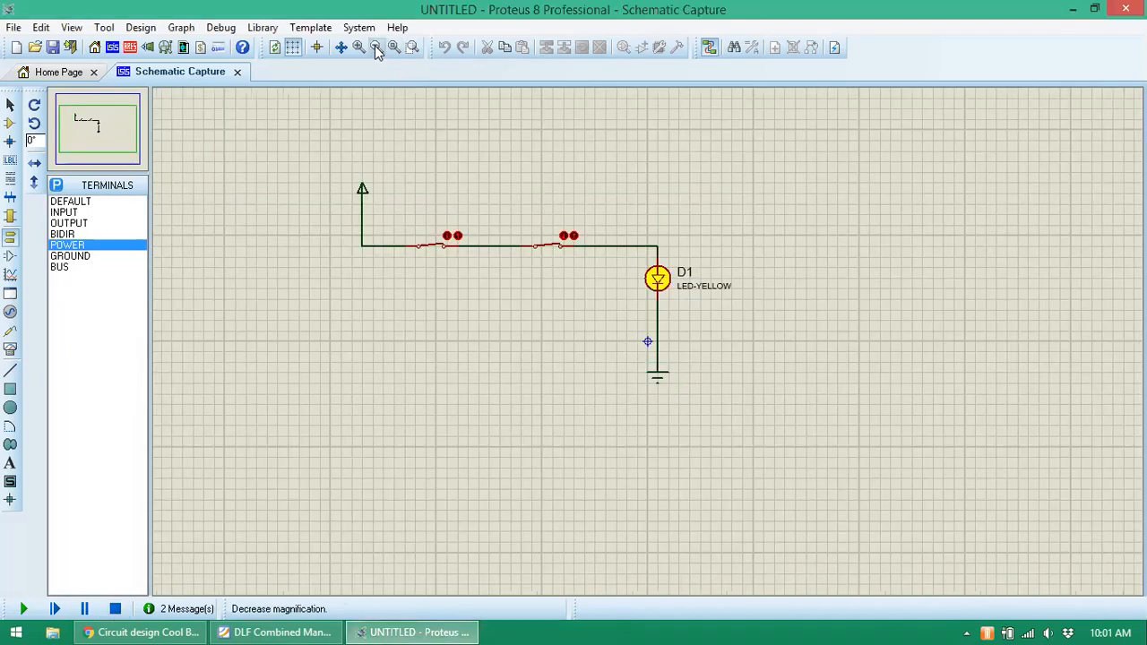
click(377, 48)
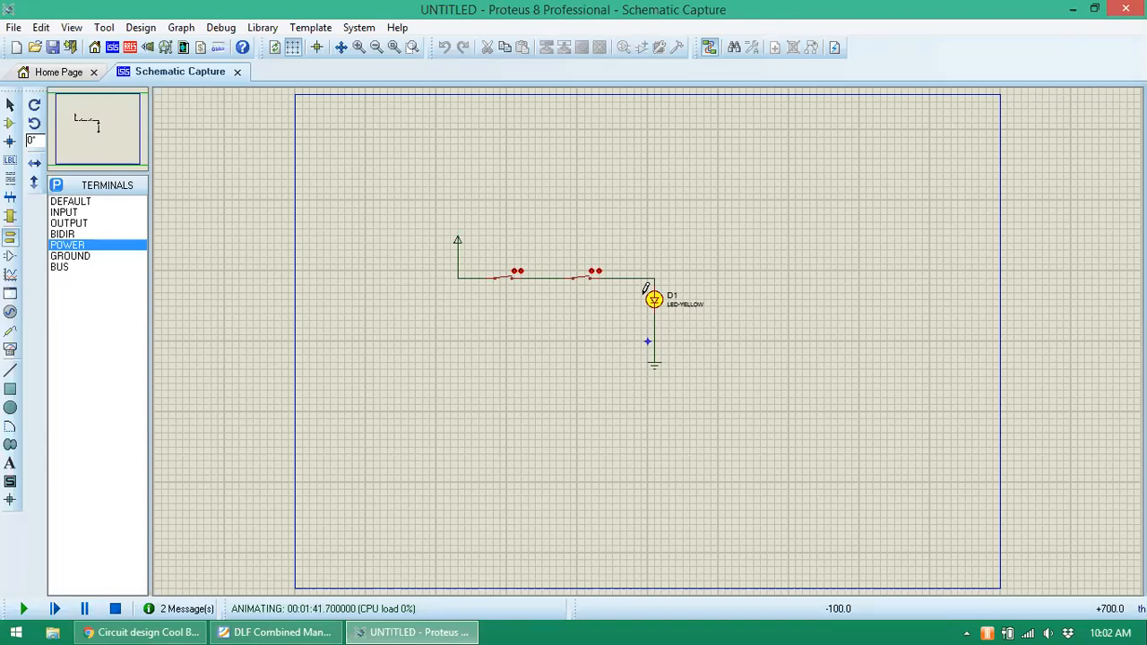
click(13, 465)
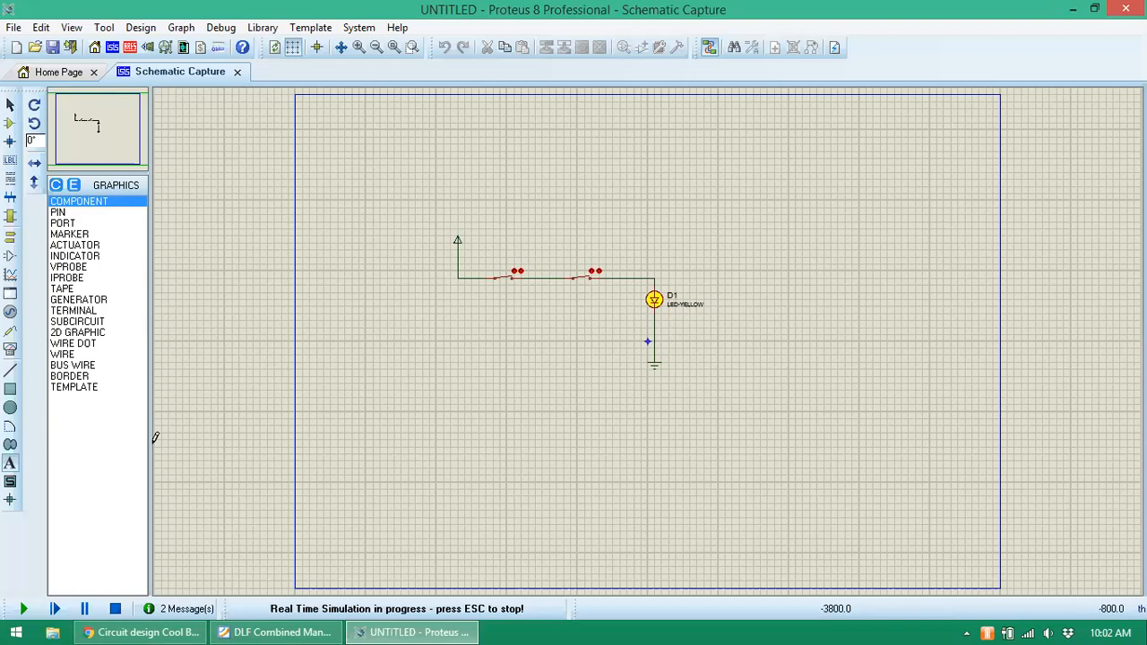
click(116, 609)
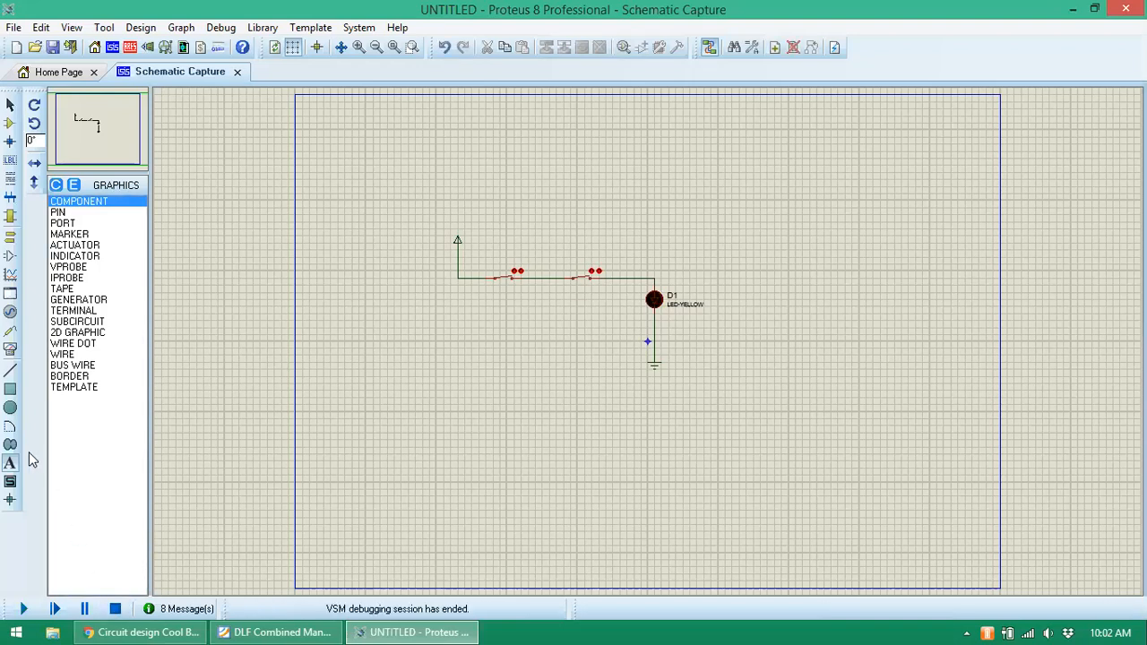
- Place a small 'AND Gate' text label above the first switch
click(506, 249)
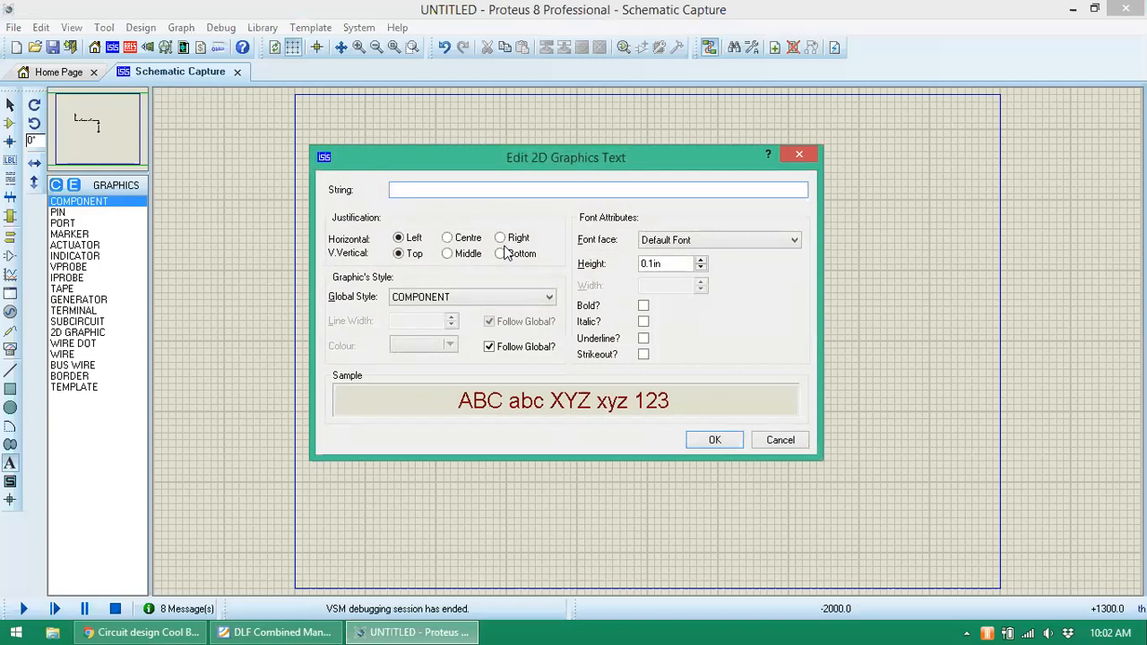
text(AND Gate)
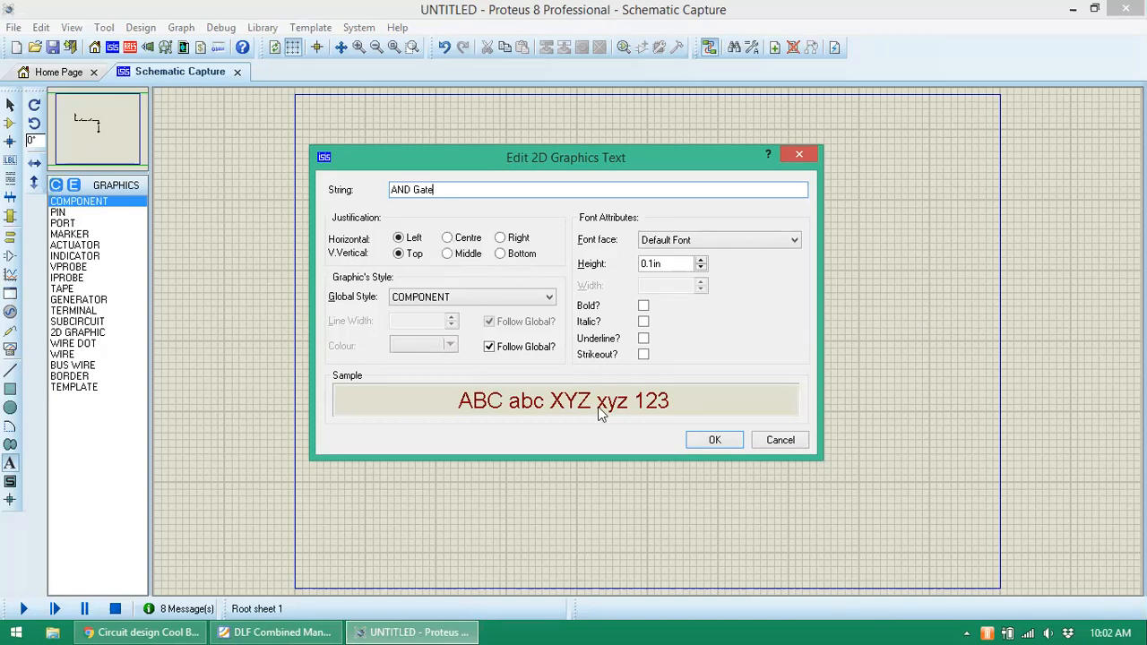
click(716, 439)
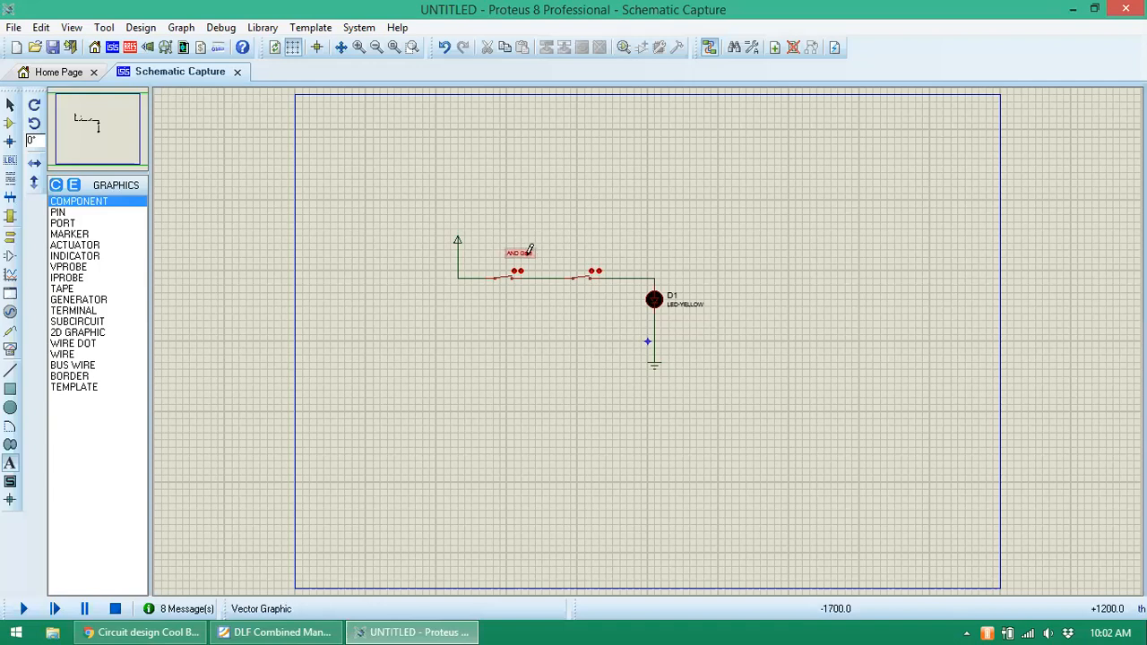
click(528, 260)
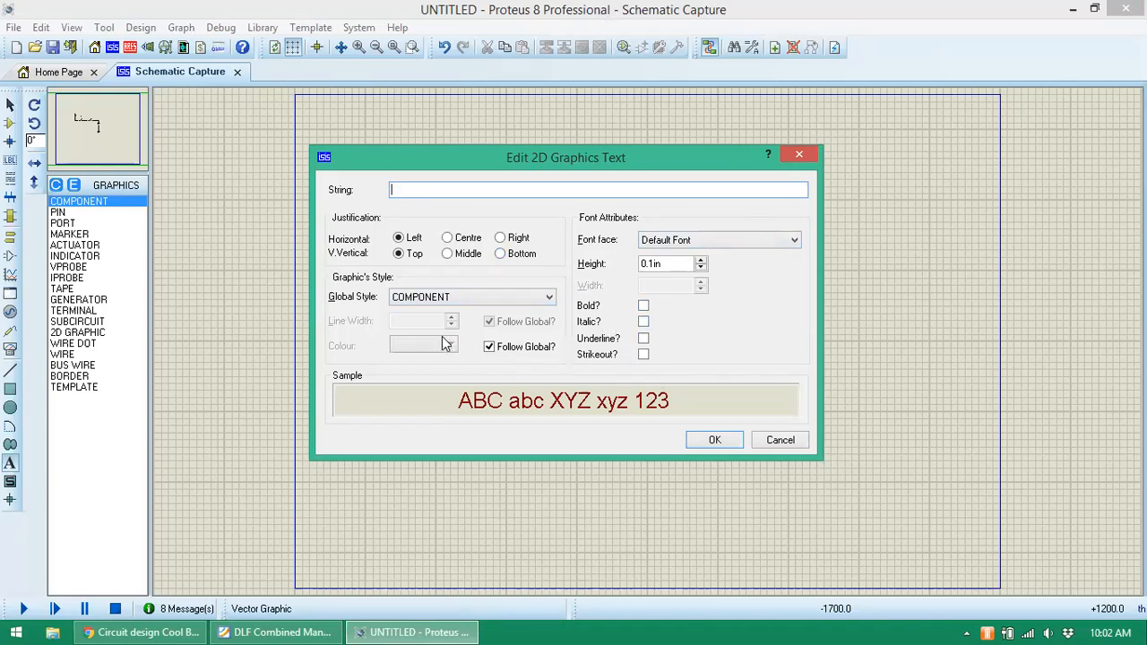
- Try the text style list and raise the height to 0.2in, then cancel the dialog
click(518, 296)
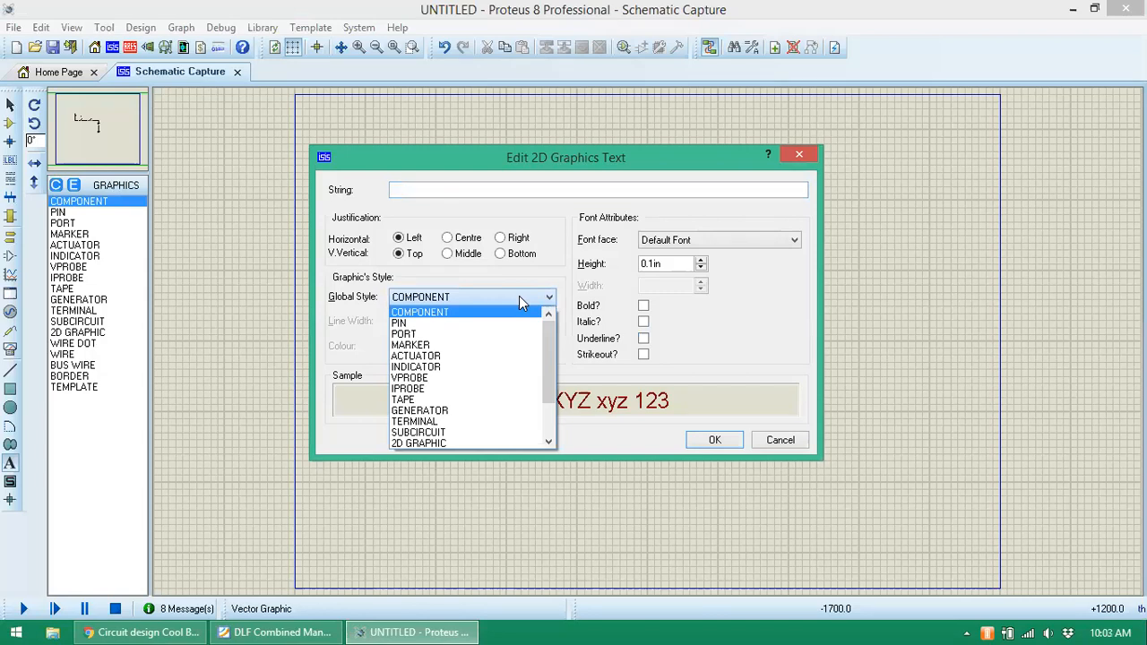
click(519, 297)
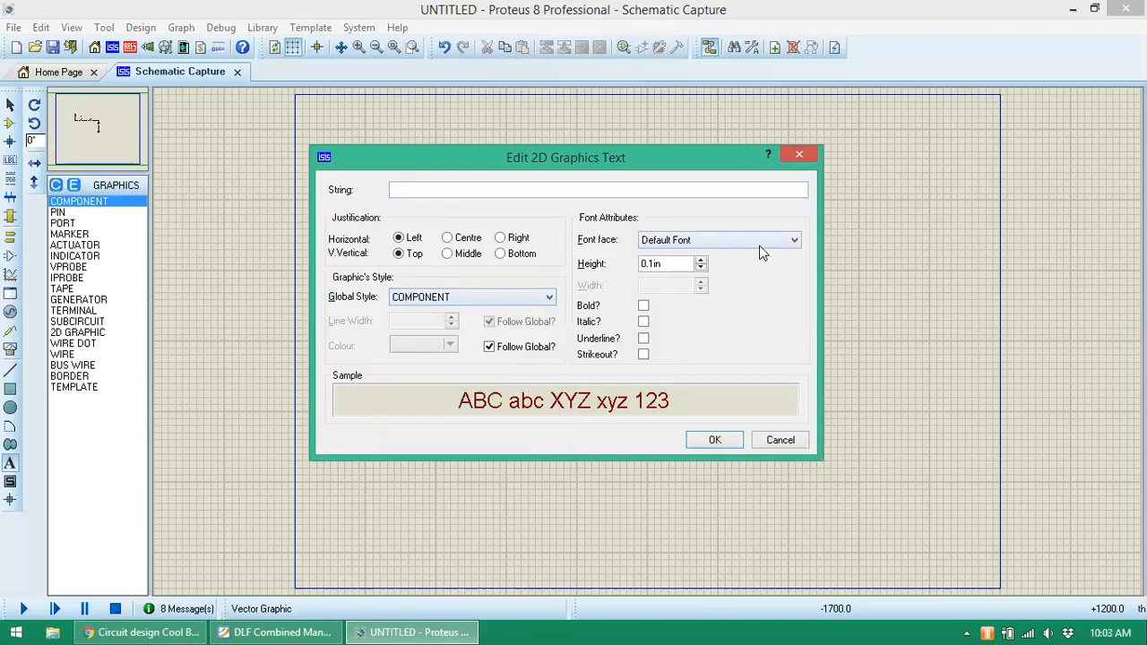
click(701, 260)
click(701, 259)
click(701, 260)
click(702, 260)
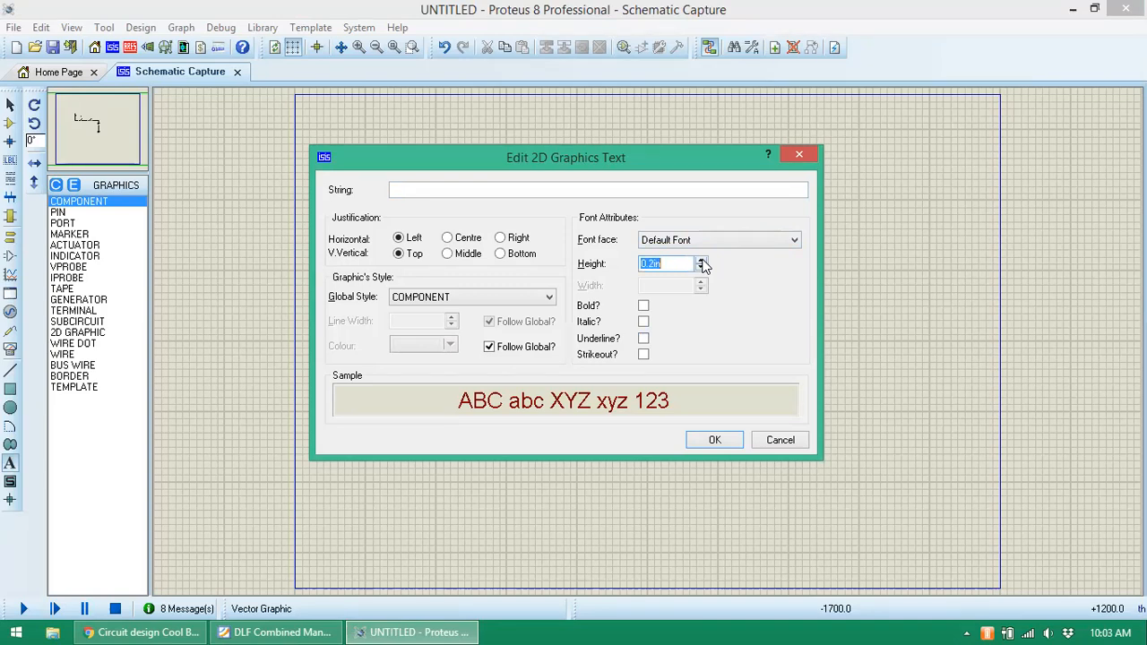
click(714, 439)
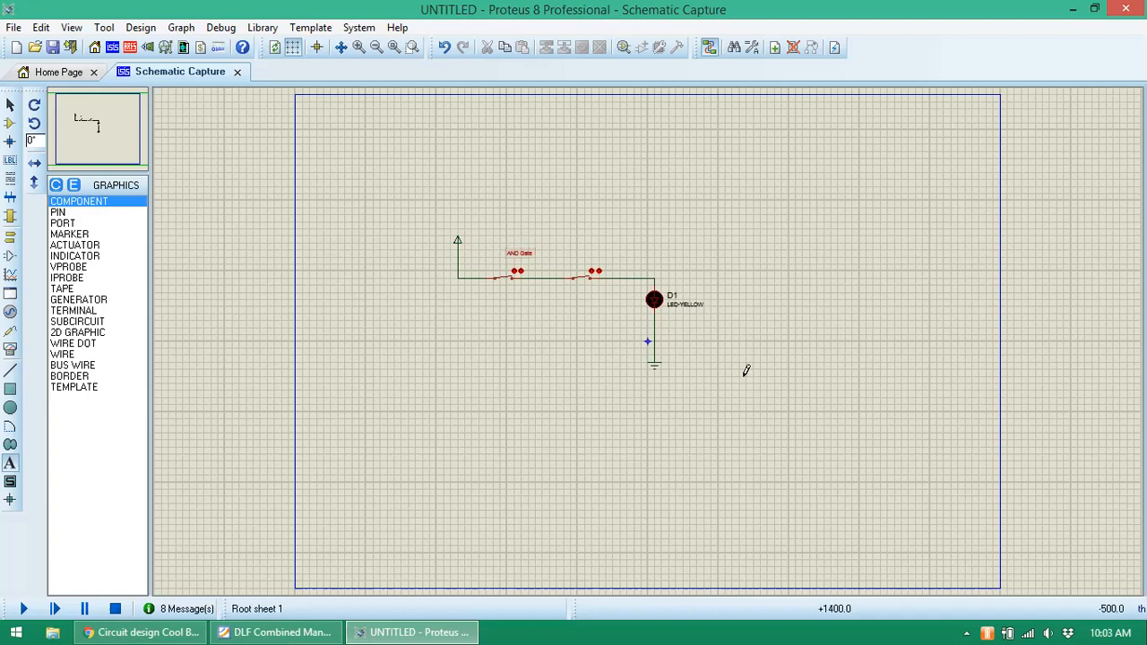
- Place a 0.2in-high 'AND Gate' text label above the two switches
click(518, 247)
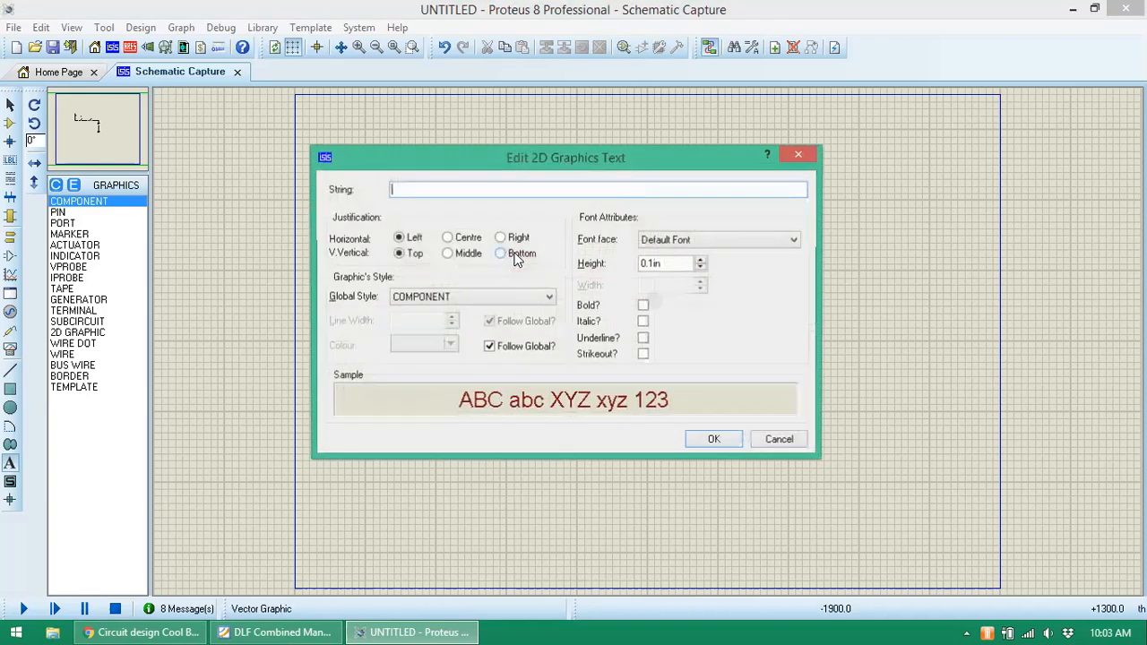
click(654, 263)
key(BackSpace)
text(2)
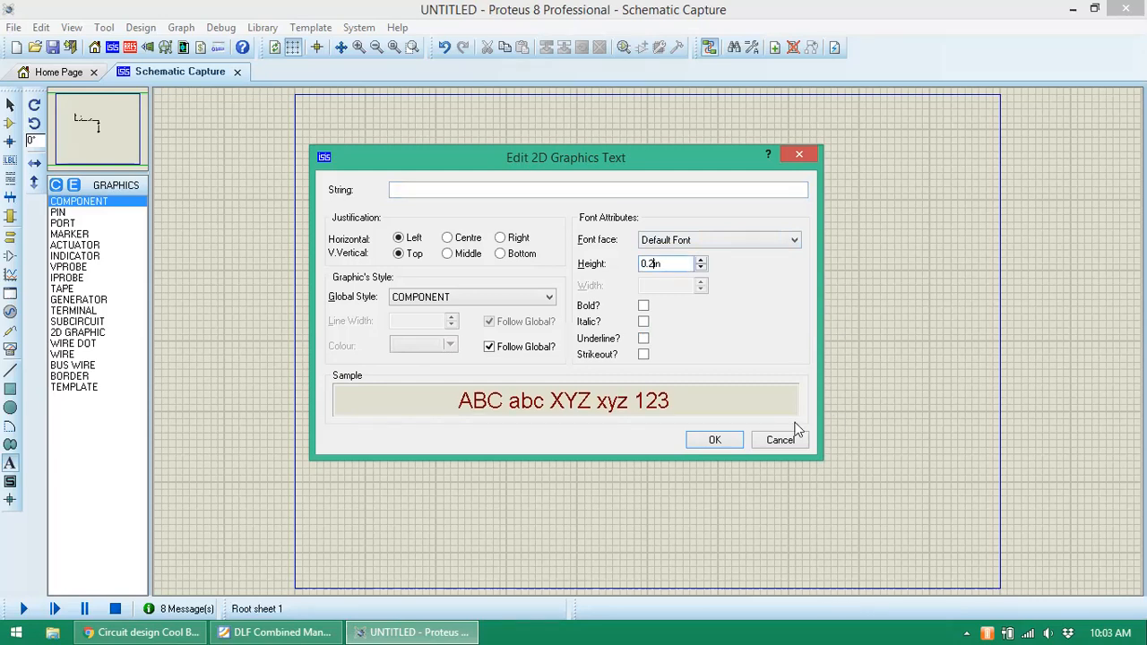
click(586, 188)
text(AND Gate)
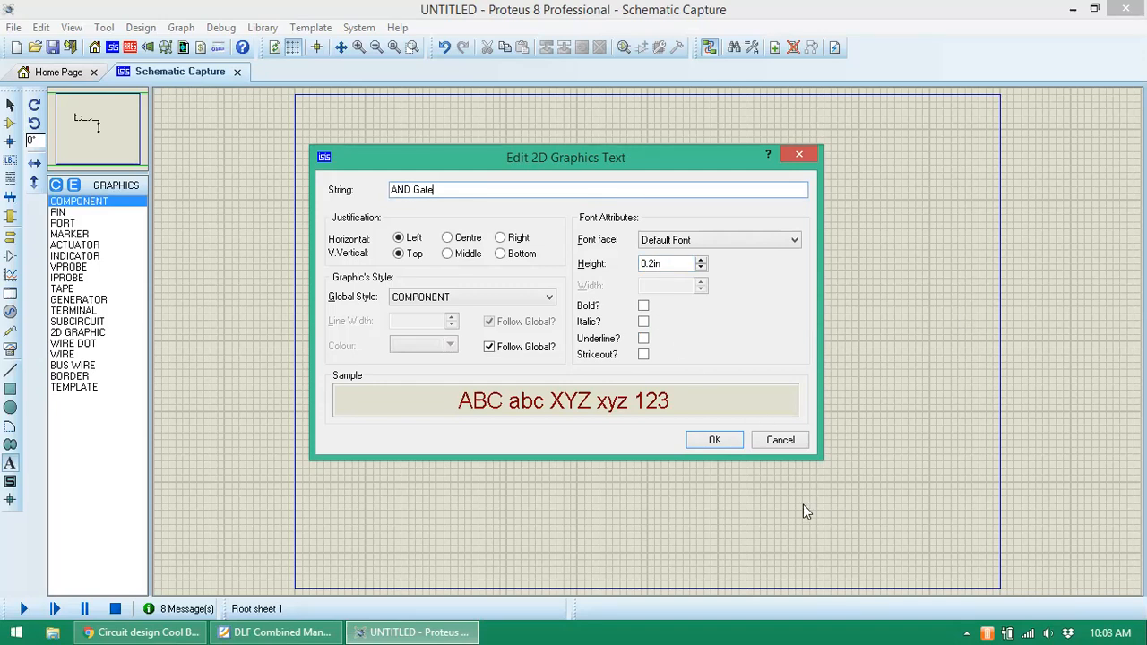
click(714, 440)
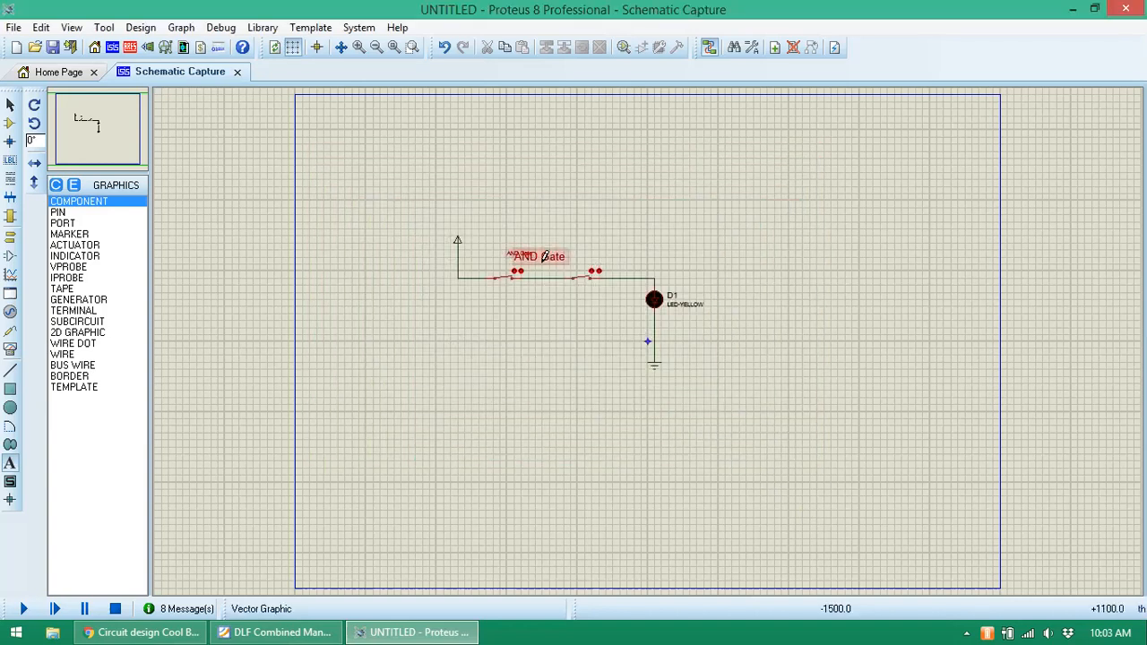
- Delete the small 'AND Gate' label, keeping only the larger one
click(11, 105)
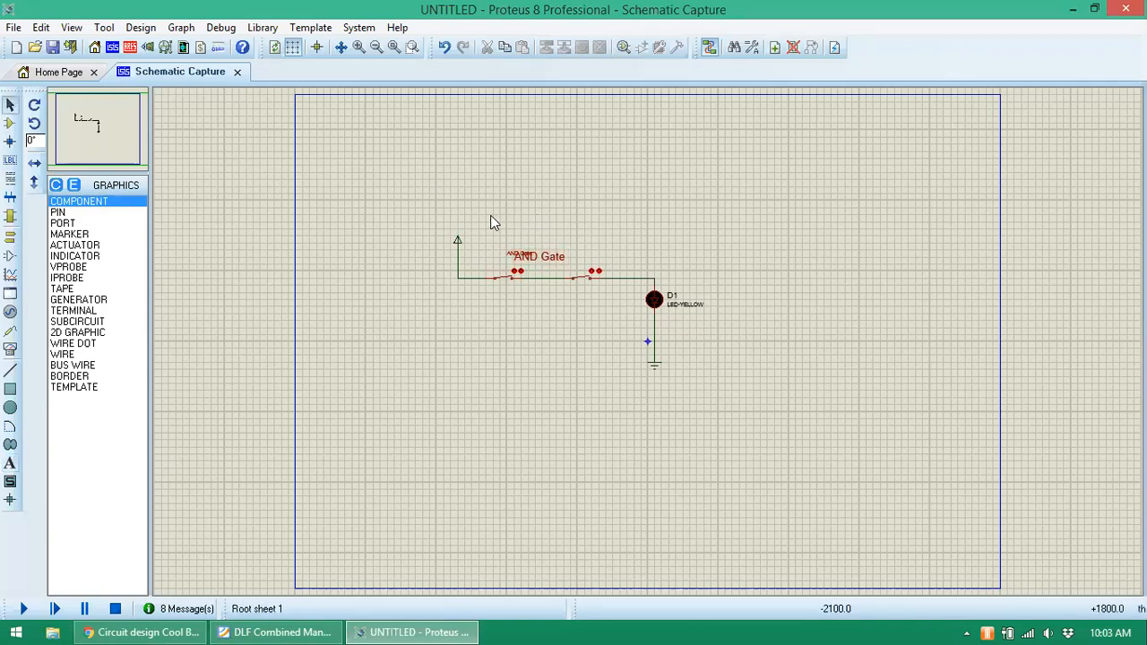
click(513, 258)
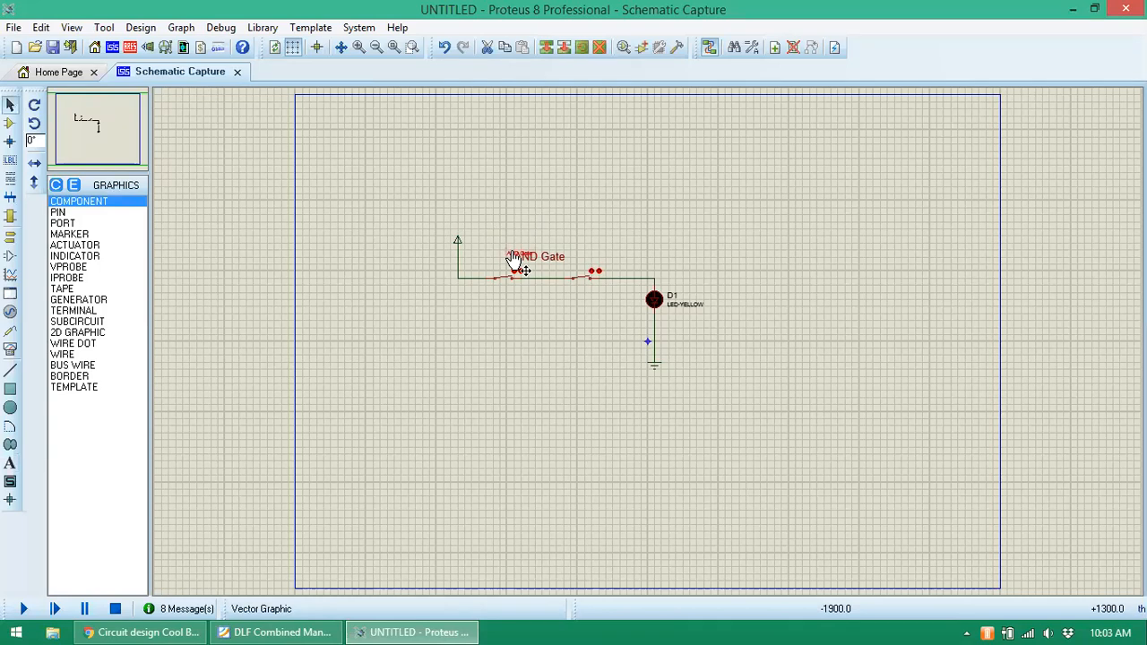
key(Delete)
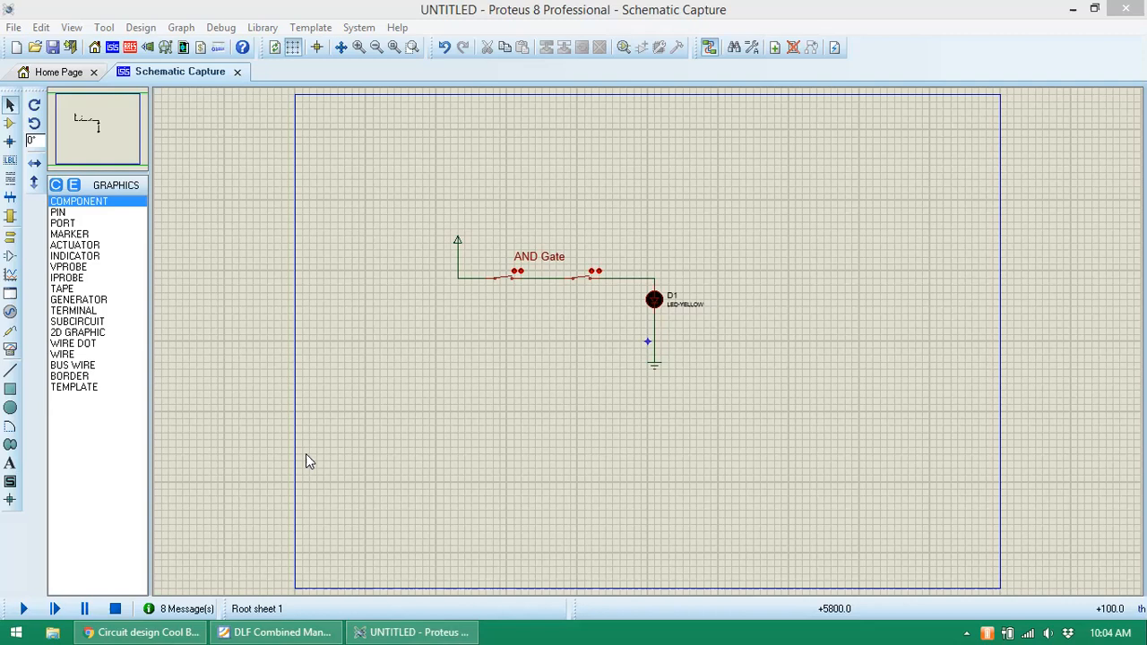
- Switch to DLF Combined Manuals.pdf in Foxit Reader and scroll to the page 25 Post Lab Task
click(253, 626)
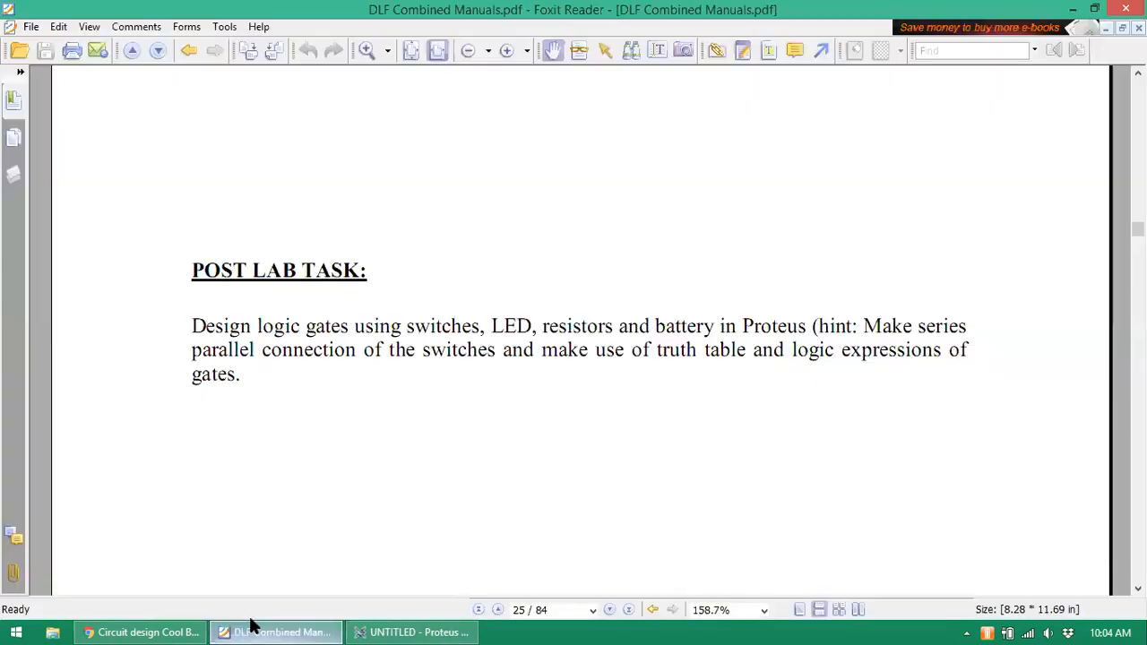
click(1137, 588)
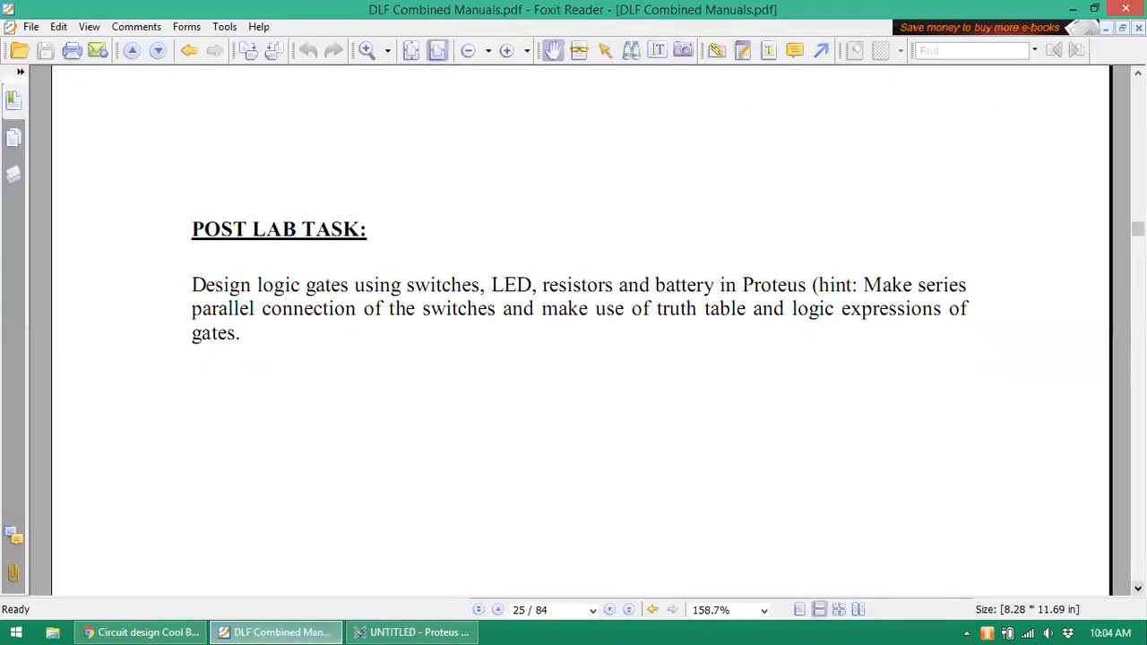
click(1137, 589)
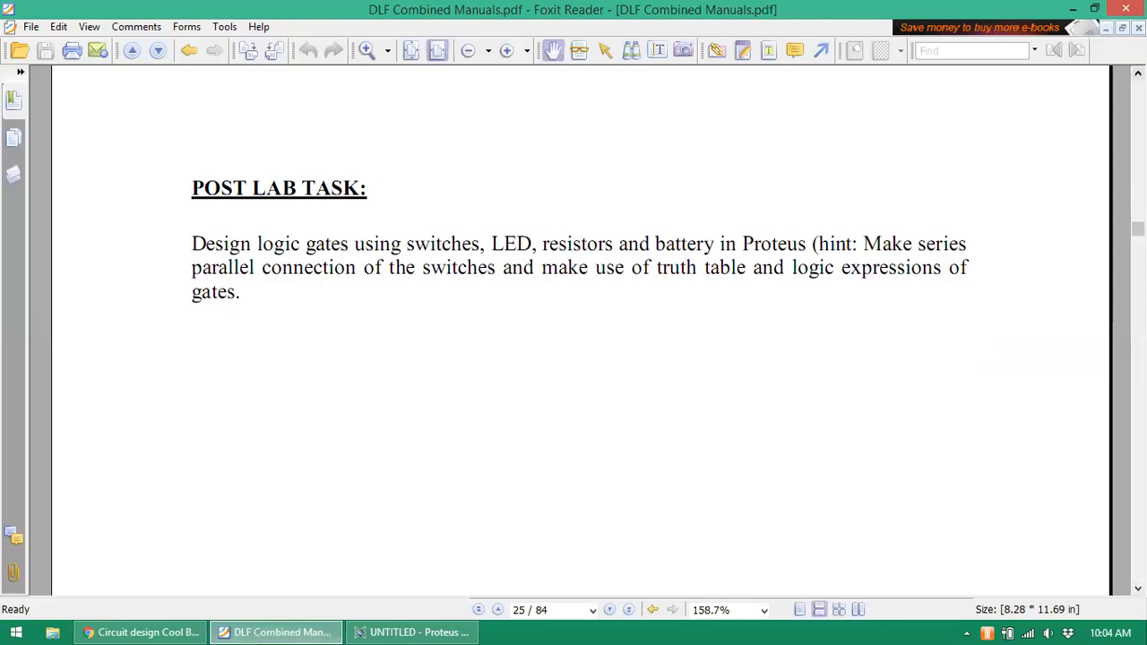
click(1138, 72)
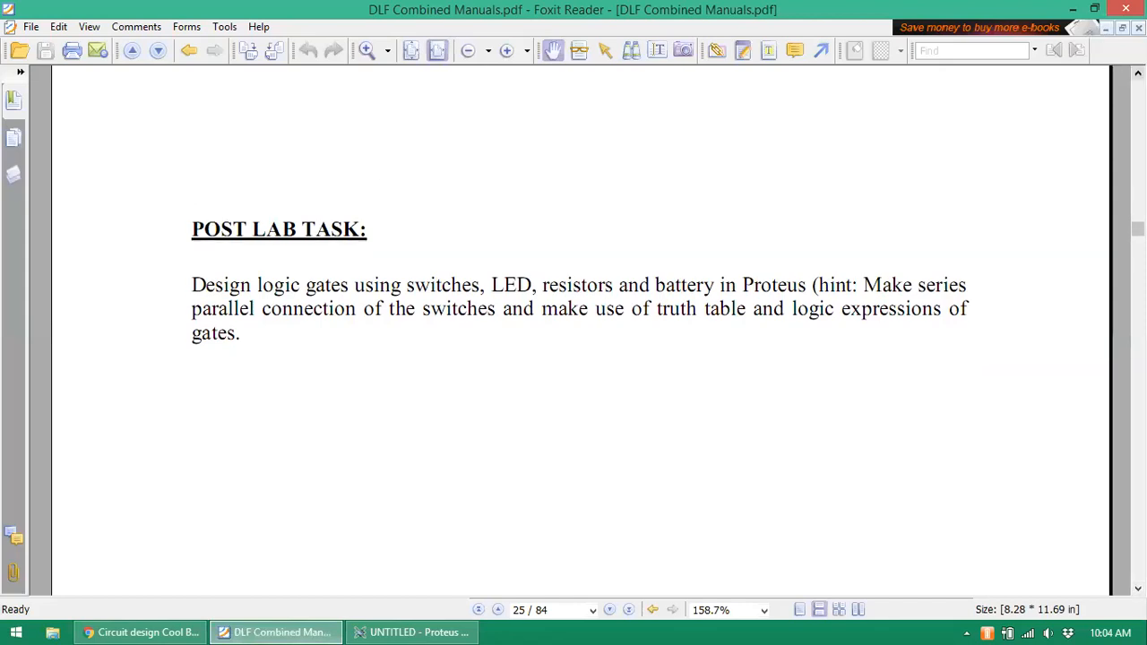